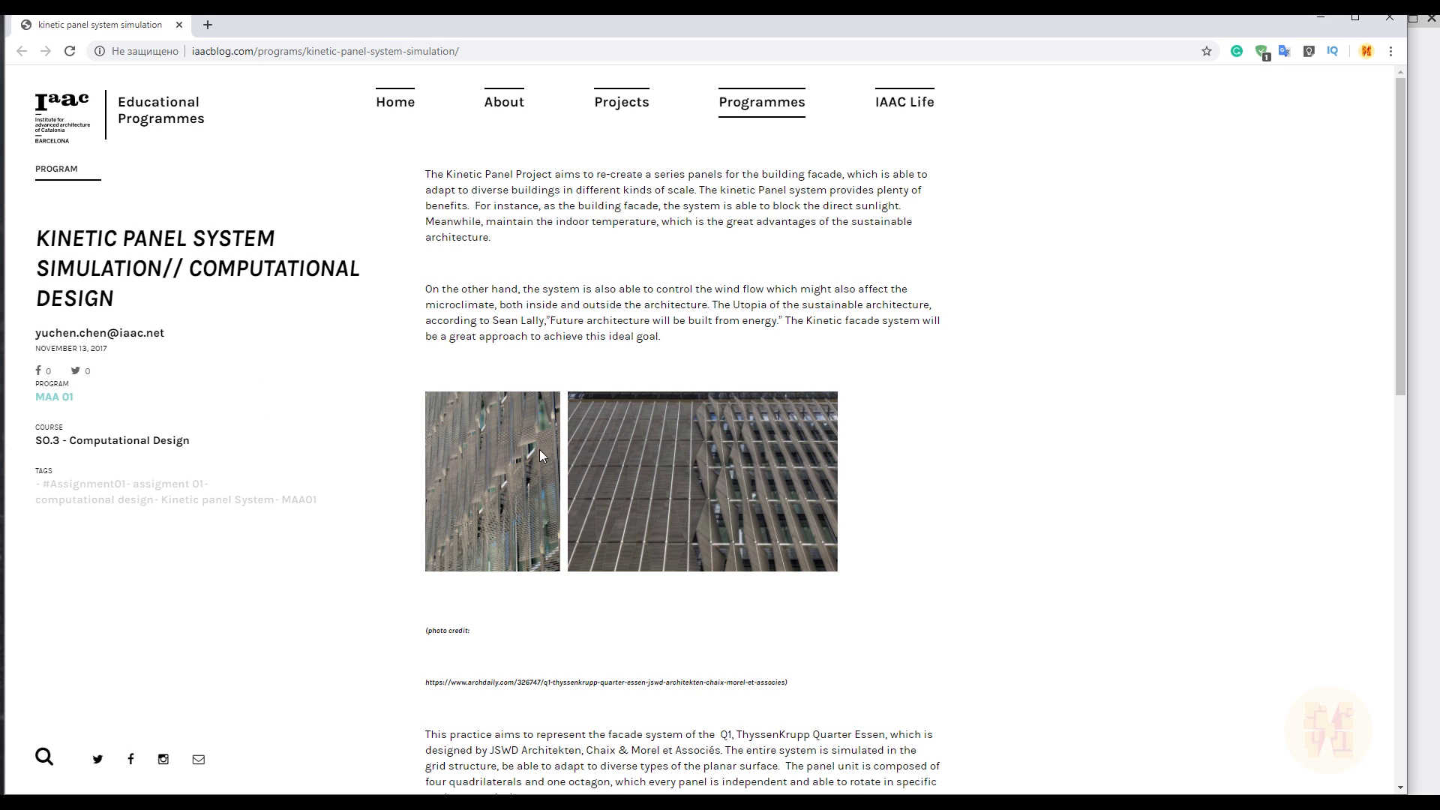
- Scroll up and down through the IAAC Blog kinetic panel system article in Chrome
{"action": "scroll", "coordinate": [522, 454], "scroll_direction": "down", "scroll_amount": 4}
{"action": "scroll", "coordinate": [525, 451], "scroll_direction": "up", "scroll_amount": 4}
{"action": "scroll", "coordinate": [525, 451], "scroll_direction": "up", "scroll_amount": 5, "text": "ctrl"}
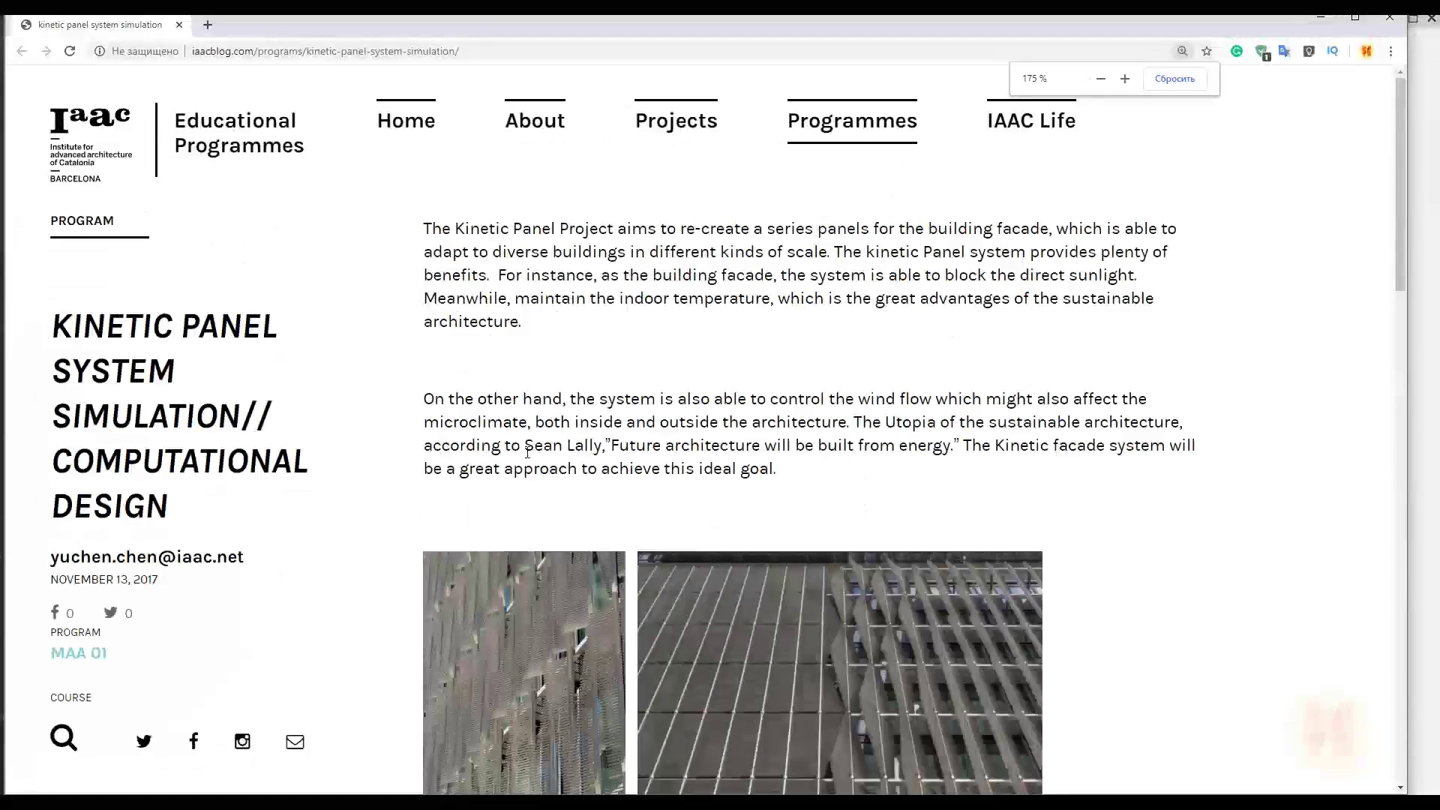
{"action": "scroll", "coordinate": [528, 451], "scroll_direction": "down", "scroll_amount": 3}
{"action": "scroll", "coordinate": [531, 451], "scroll_direction": "up", "scroll_amount": 2, "text": "ctrl"}
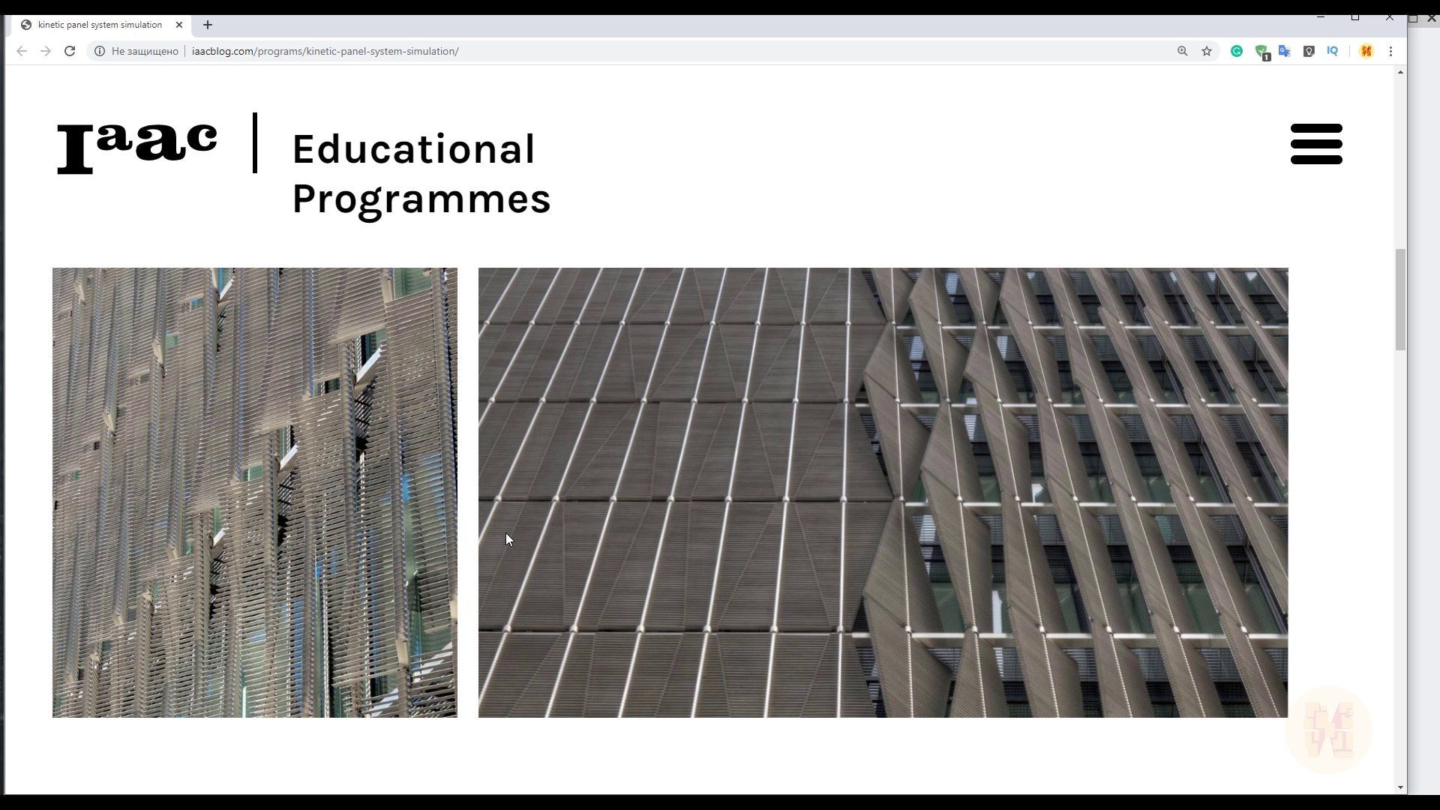
{"action": "scroll", "coordinate": [505, 533], "scroll_direction": "down", "scroll_amount": 15}
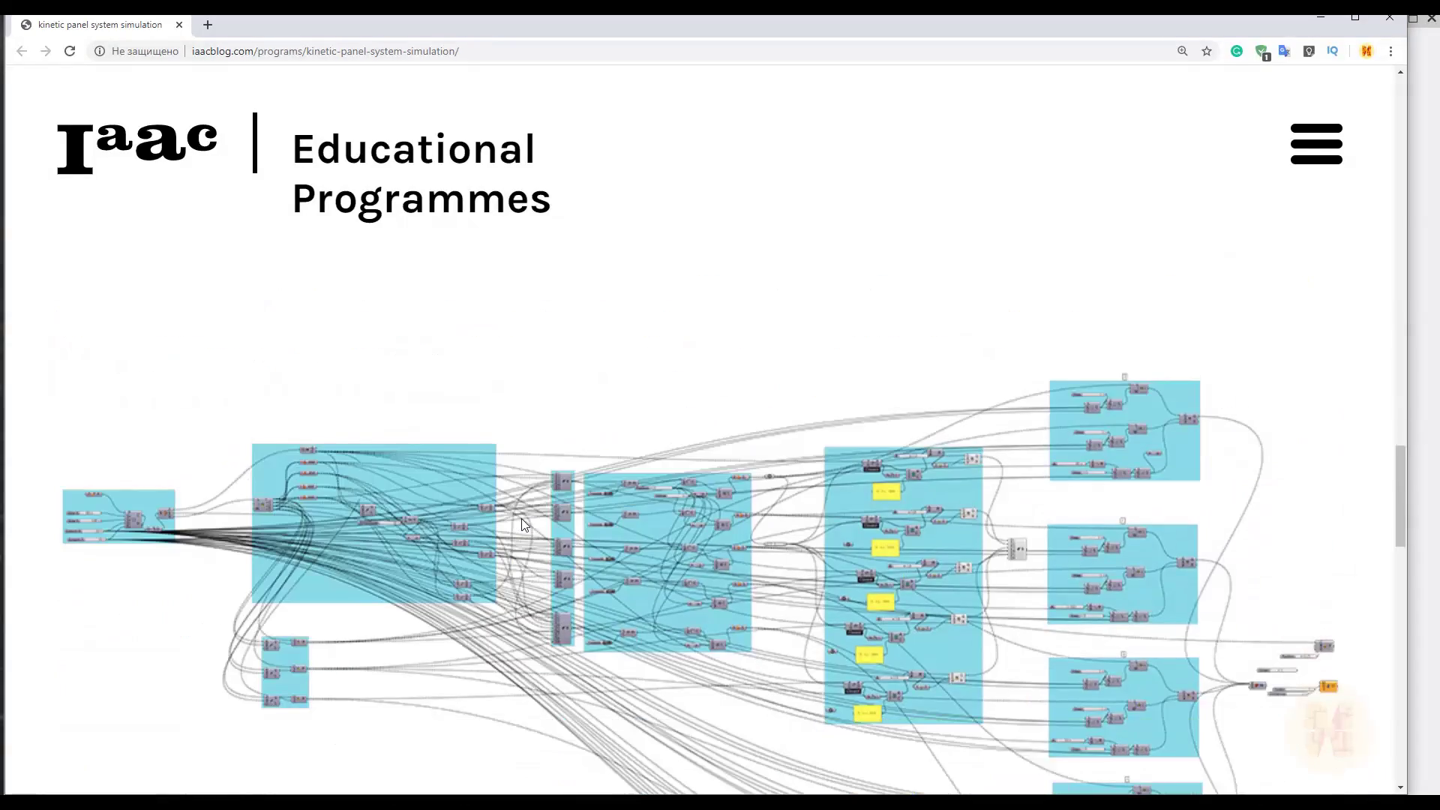
{"action": "scroll", "coordinate": [1006, 534], "scroll_direction": "up", "scroll_amount": 1}
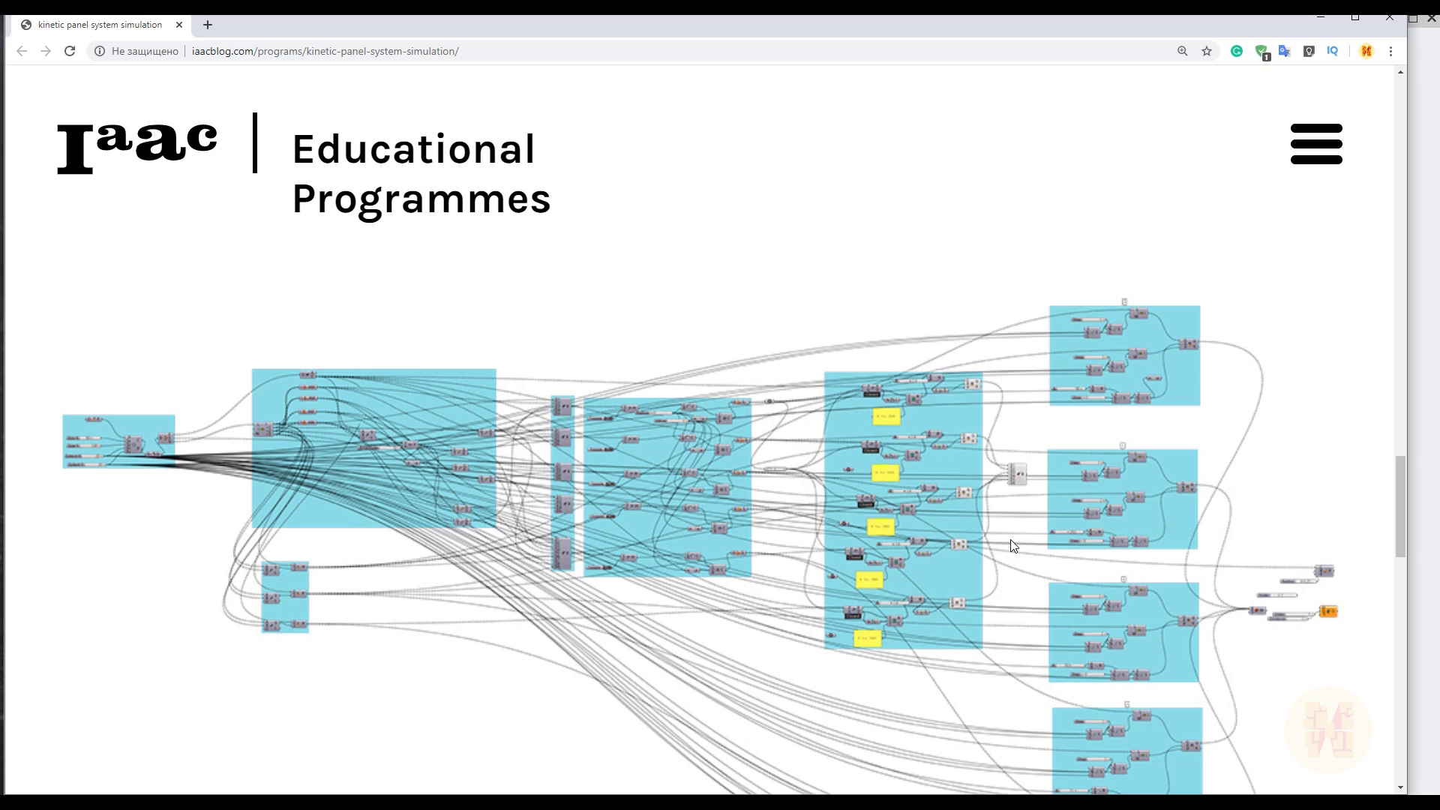
{"action": "scroll", "coordinate": [1010, 538], "scroll_direction": "up", "scroll_amount": 12}
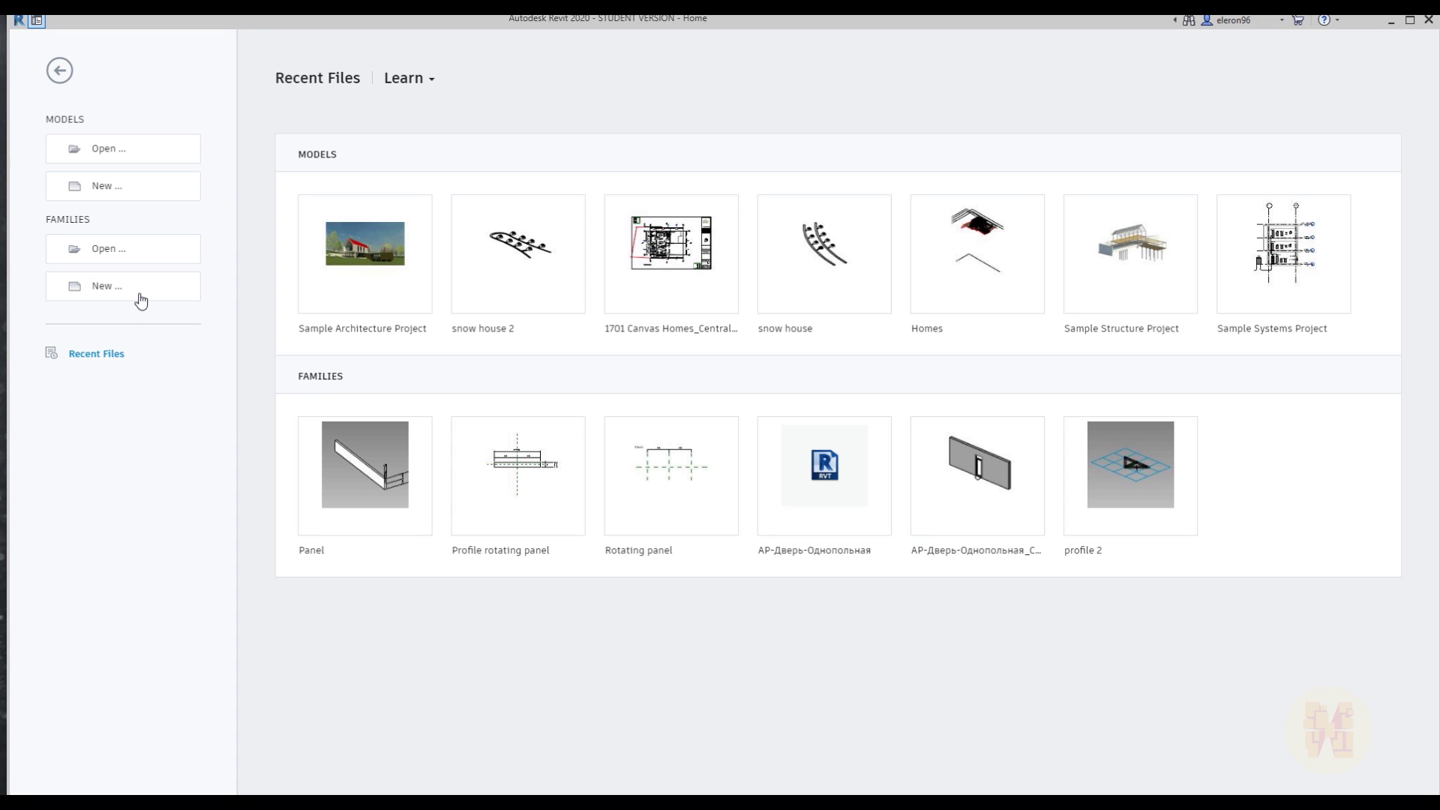
- Create a new family from the Metric Generic Model Adaptive.rft template
{"action": "left_click", "coordinate": [89, 289]}
{"action": "scroll", "coordinate": [536, 446], "scroll_direction": "down", "scroll_amount": 5}
{"action": "scroll", "coordinate": [535, 446], "scroll_direction": "down", "scroll_amount": 4}
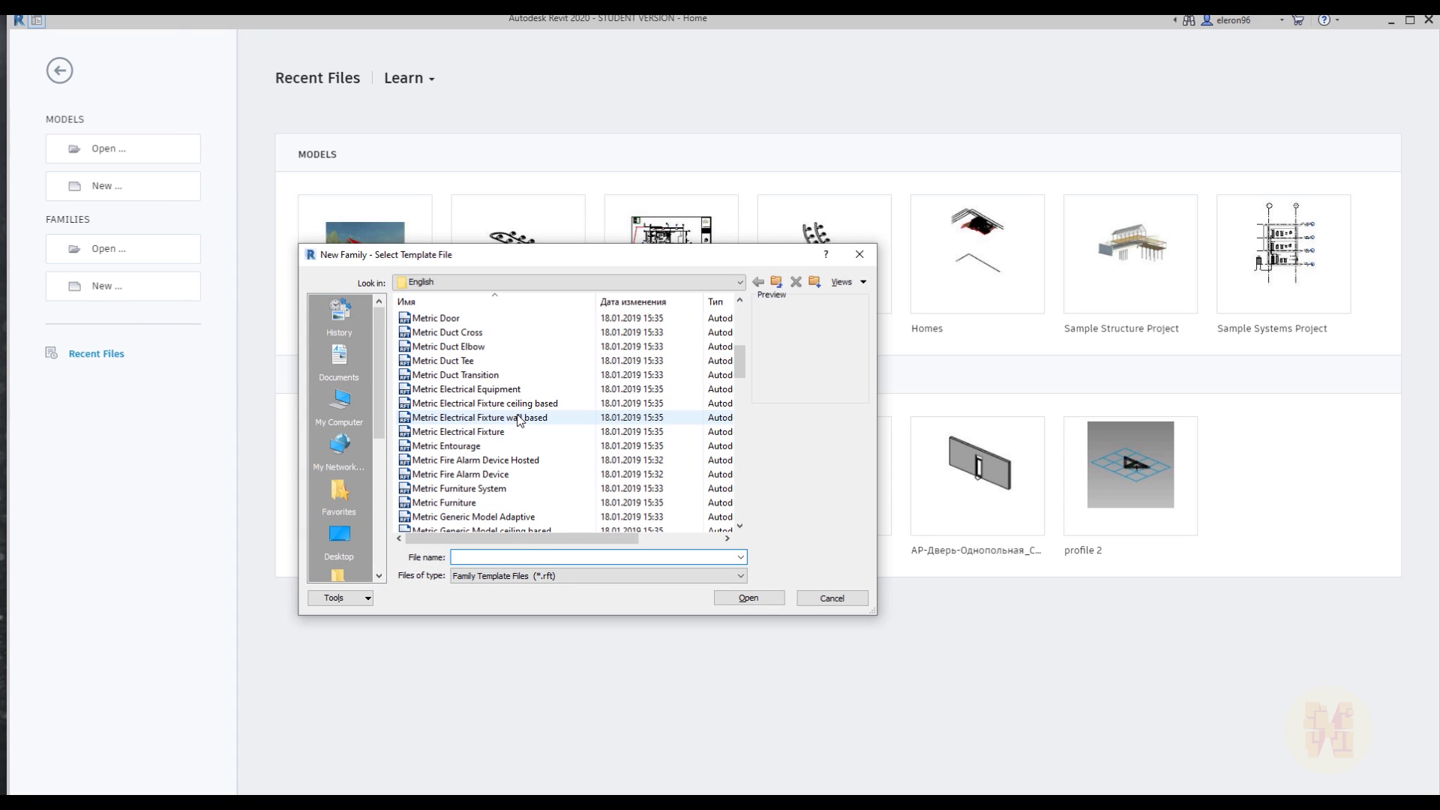
{"action": "left_click", "coordinate": [495, 347]}
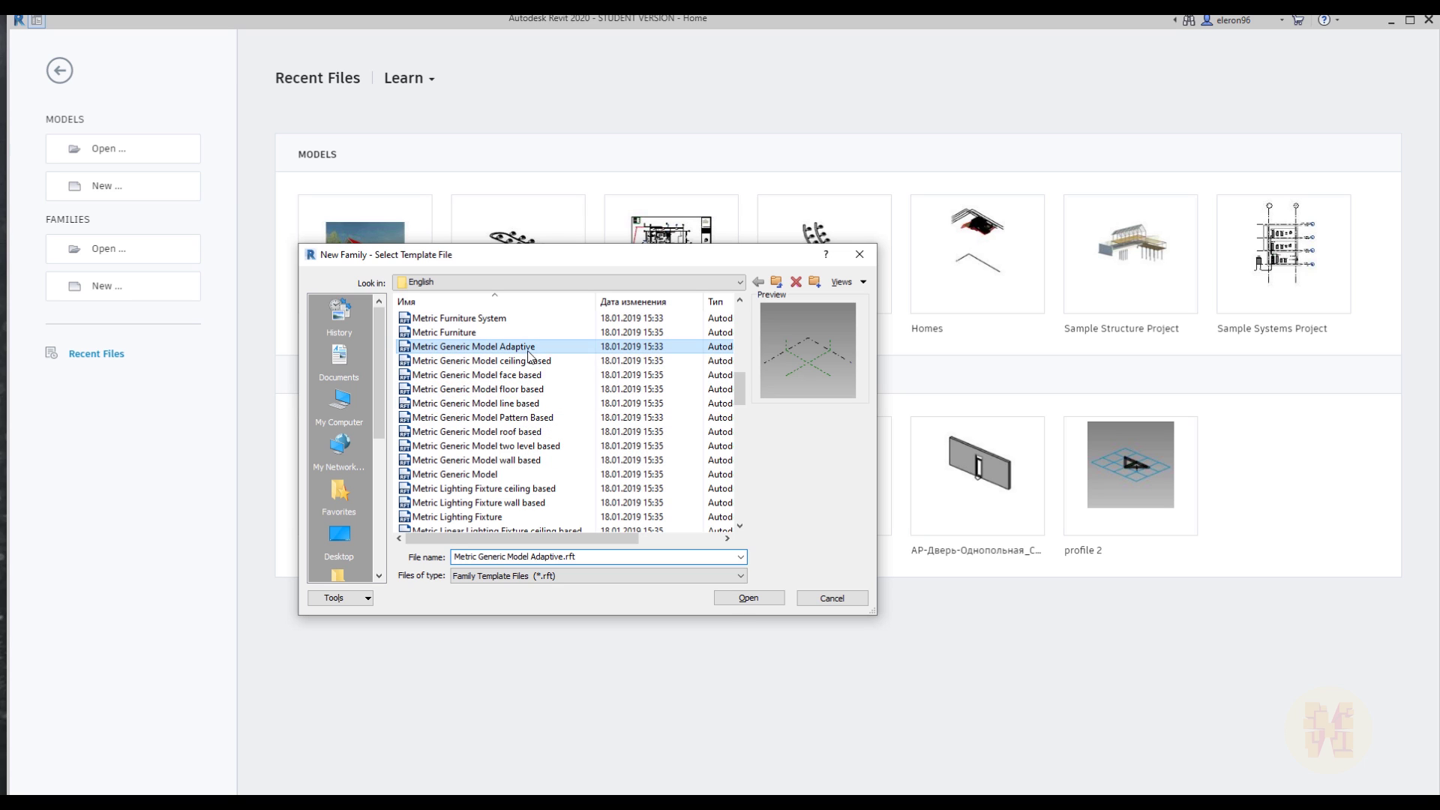
{"action": "left_click", "coordinate": [750, 598]}
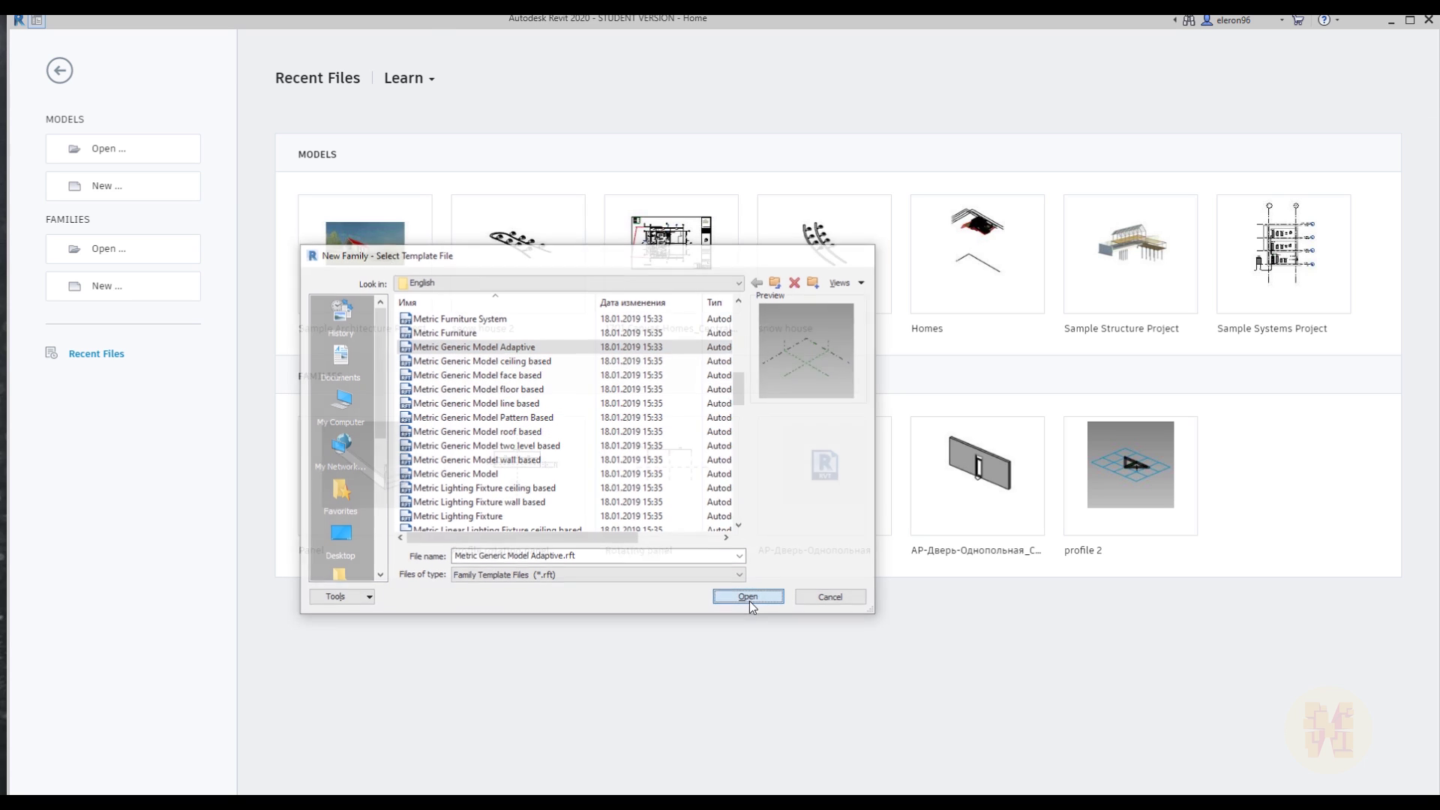
{"action": "scroll", "coordinate": [528, 484], "scroll_direction": "up", "scroll_amount": 5}
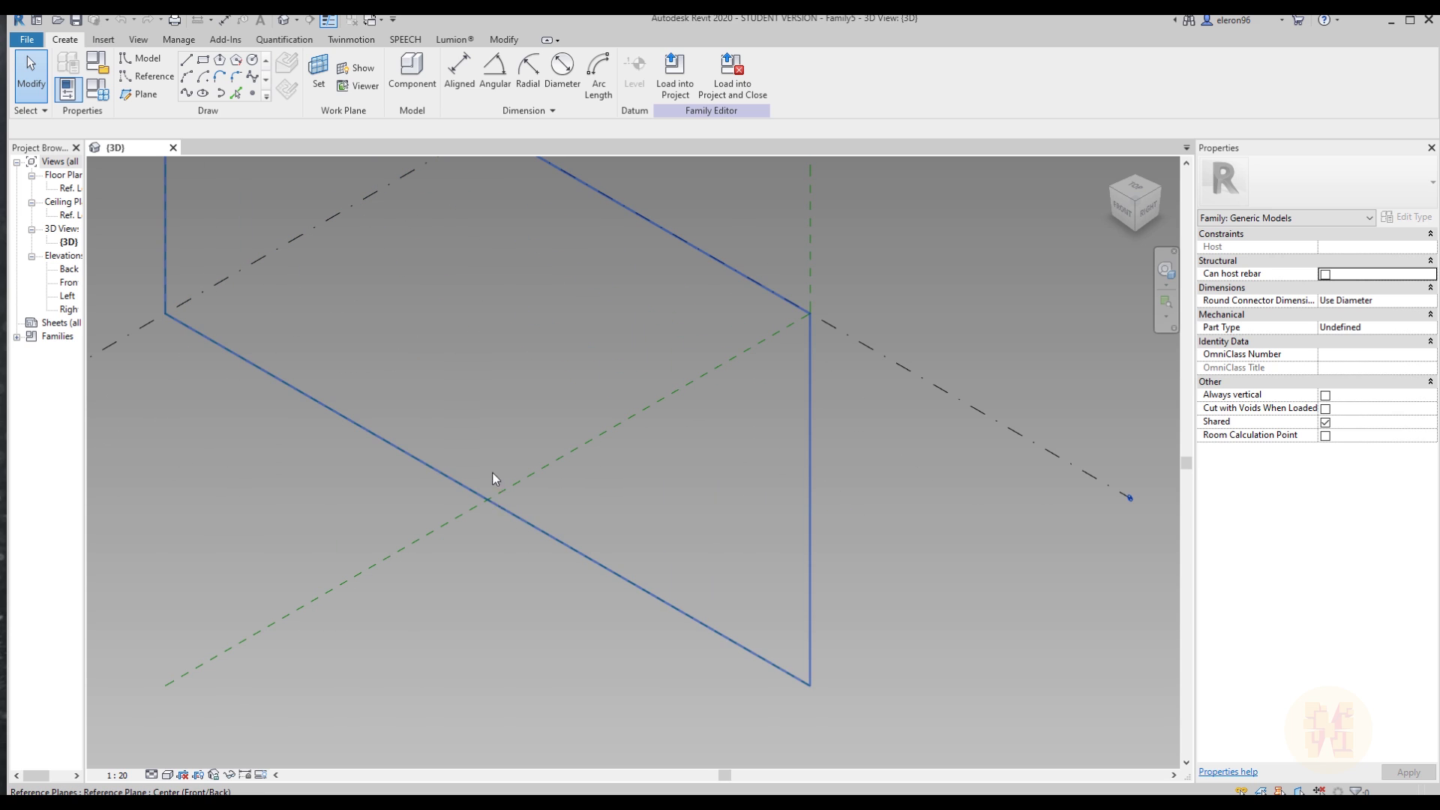
- Place two reference points on the family's reference level
{"action": "left_click", "coordinate": [252, 93]}
{"action": "left_click", "coordinate": [366, 428]}
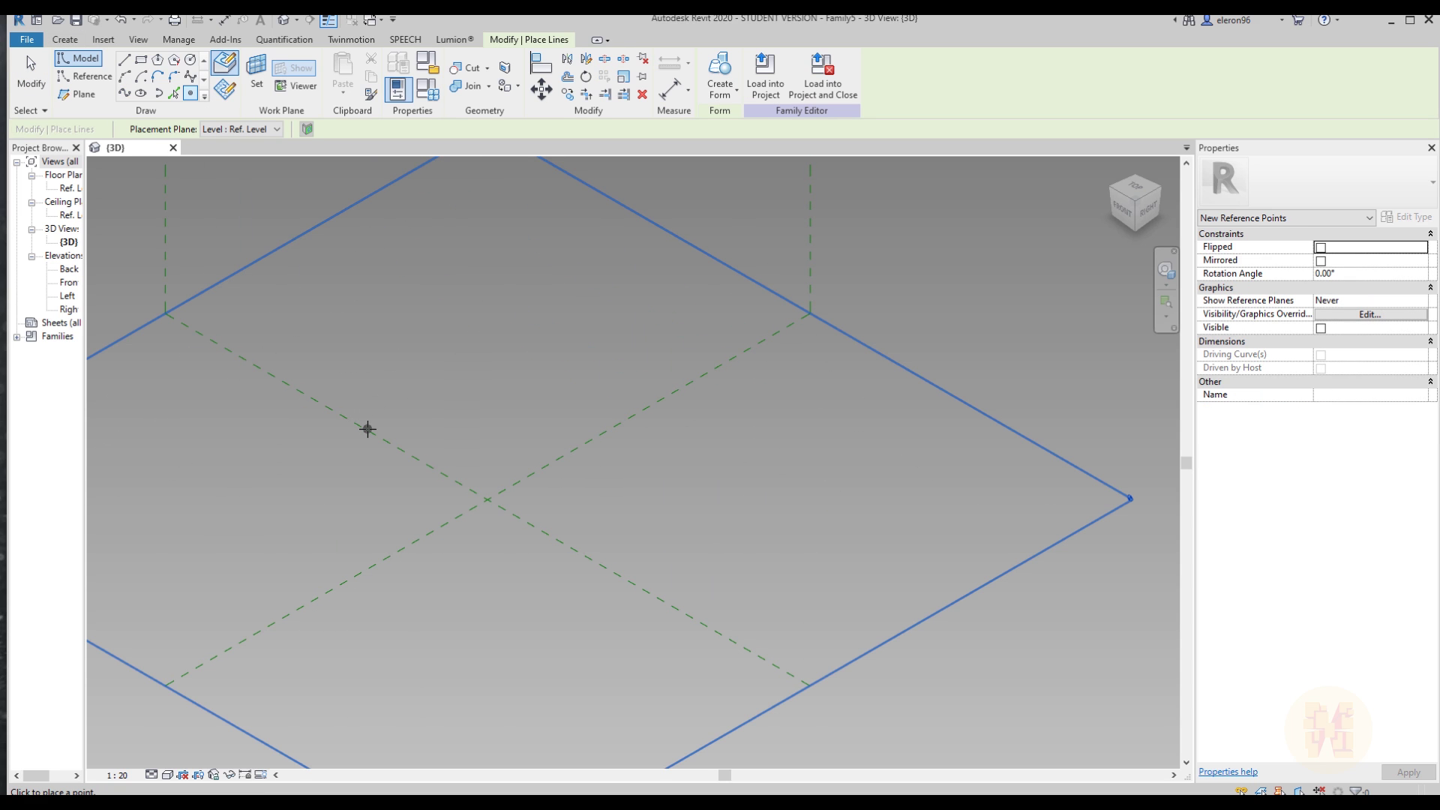
{"action": "left_click", "coordinate": [567, 546]}
{"action": "key", "text": "Escape"}
{"action": "key", "text": "Escape"}
- Make both reference points adaptive, numbering them 1 and 2
{"action": "middle_click_drag", "start_coordinate": [358, 505], "coordinate": [421, 425], "text": "shift"}
{"action": "left_click_drag", "start_coordinate": [384, 347], "coordinate": [631, 634]}
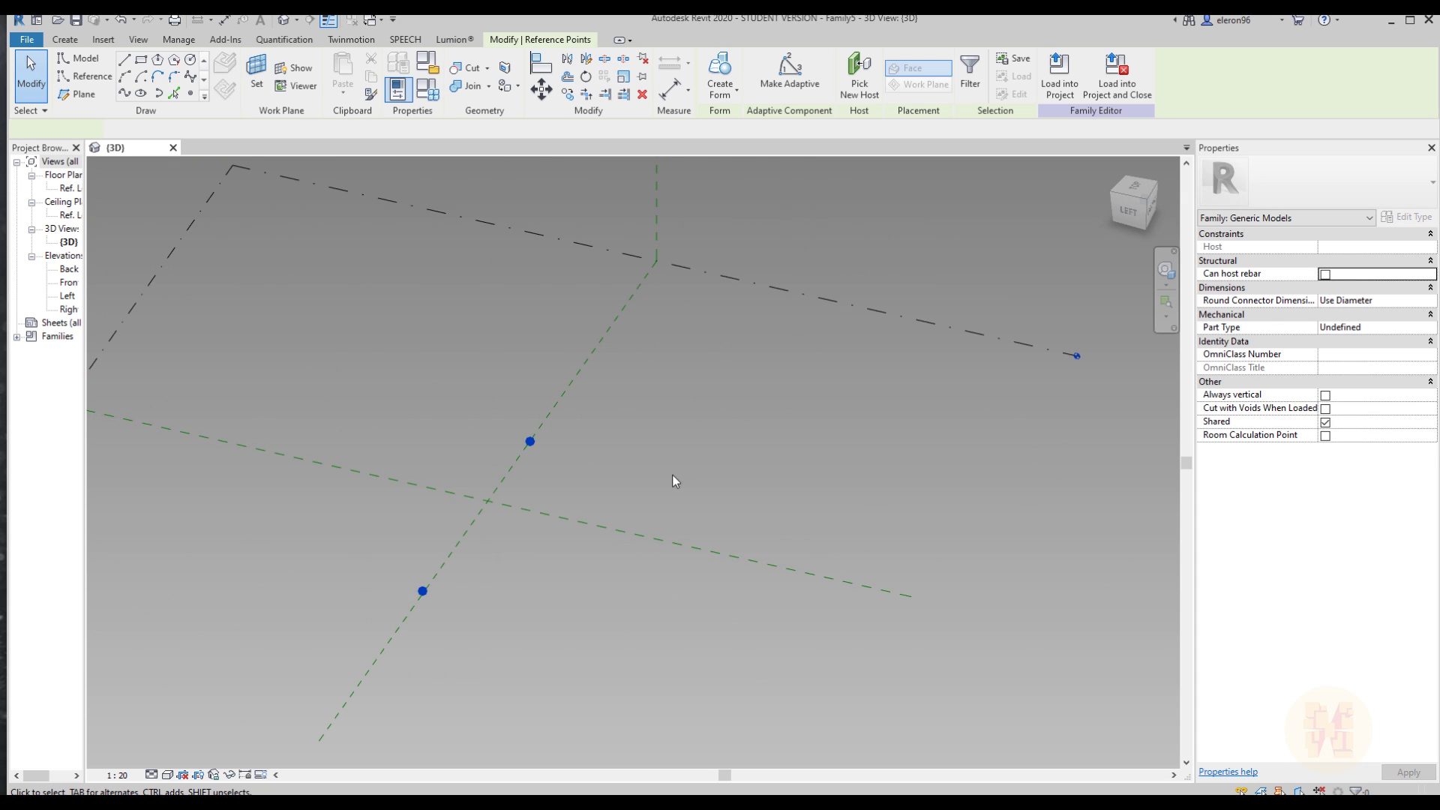
{"action": "left_click", "coordinate": [793, 84]}
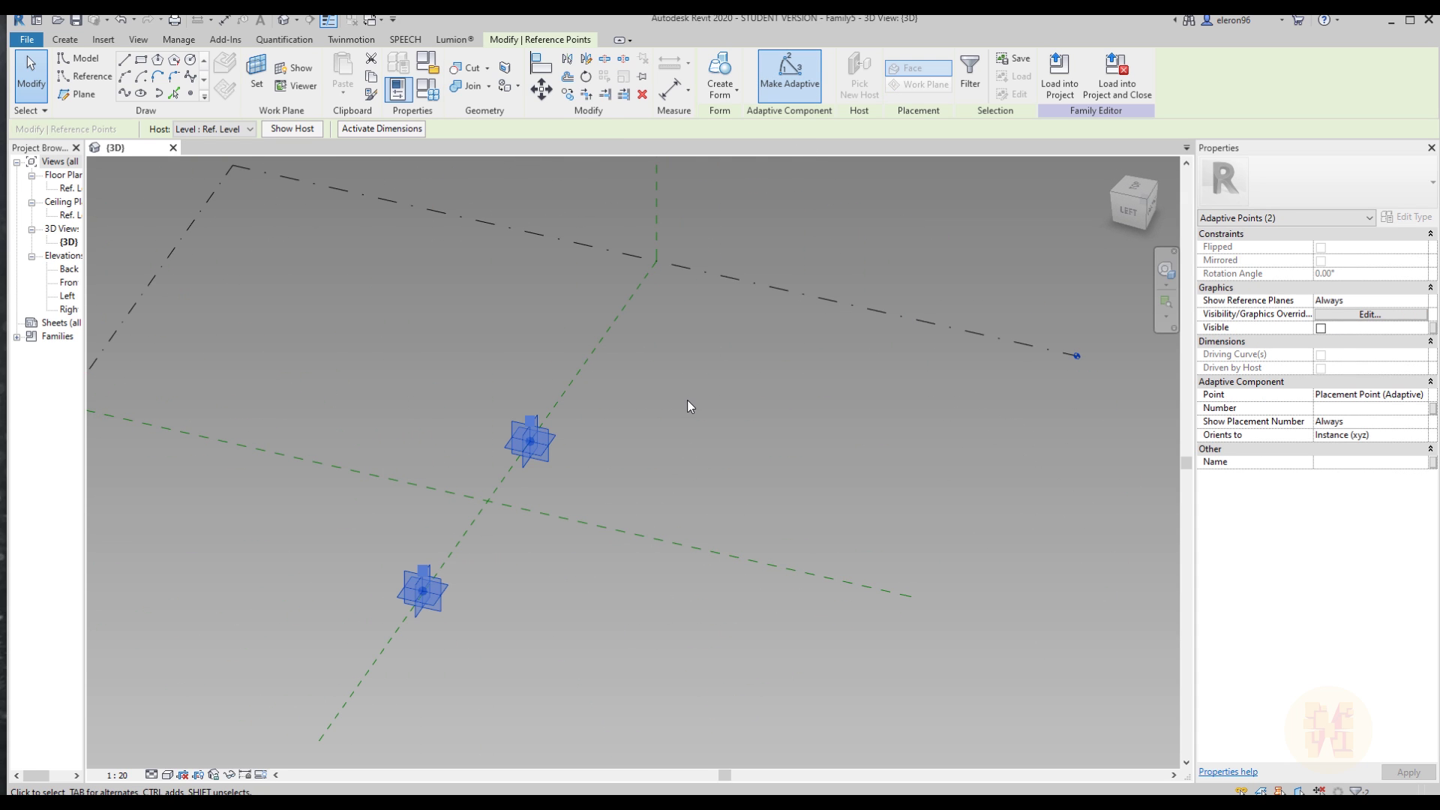
{"action": "key", "text": "Escape"}
- Orbit and pan the view to inspect adaptive points 1 and 2
{"action": "middle_click_drag", "start_coordinate": [533, 518], "coordinate": [690, 508]}
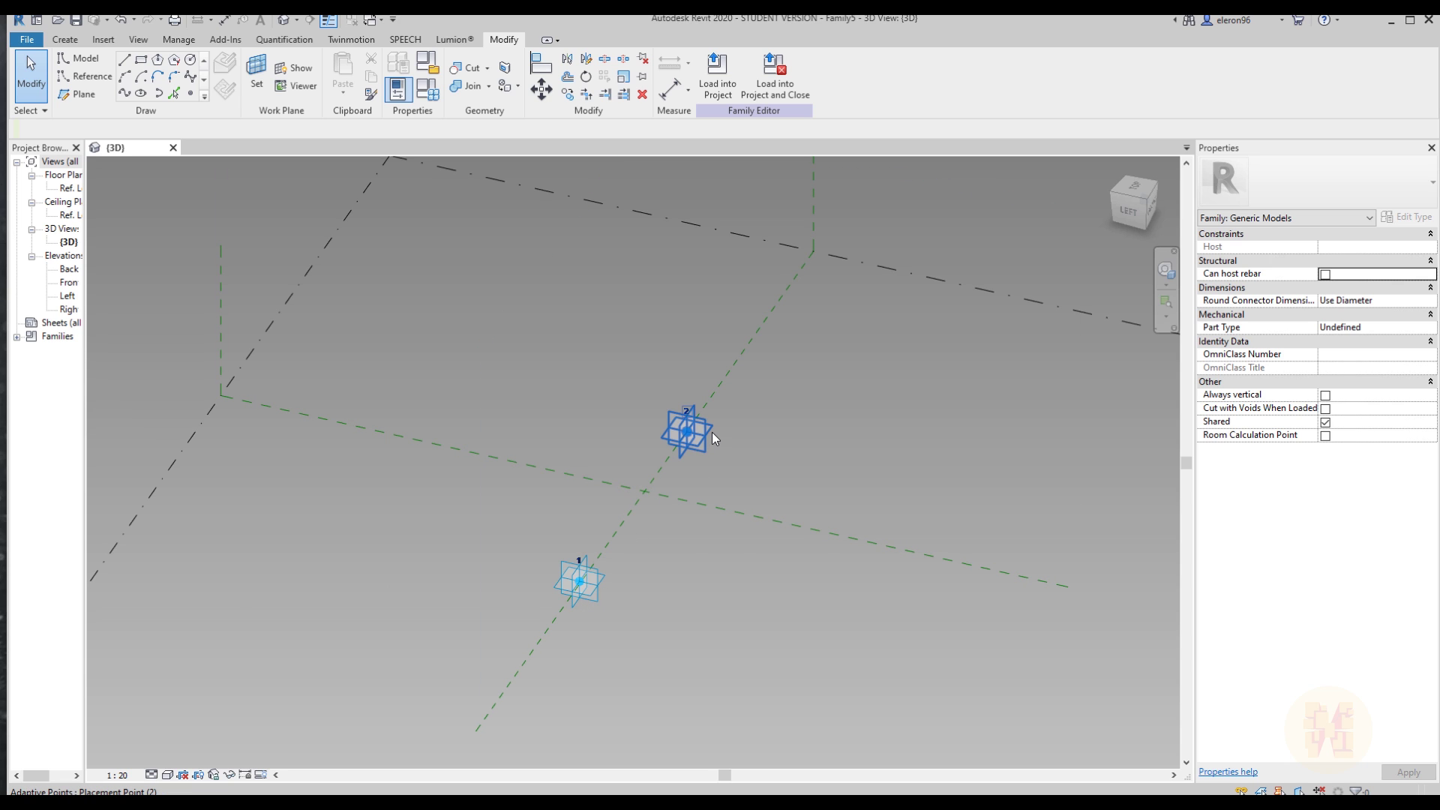
{"action": "middle_click_drag", "start_coordinate": [666, 555], "coordinate": [679, 439], "text": "shift"}
{"action": "left_click_drag", "start_coordinate": [312, 269], "coordinate": [786, 609]}
{"action": "left_click", "coordinate": [794, 530]}
{"action": "middle_click_drag", "start_coordinate": [724, 407], "coordinate": [555, 495]}
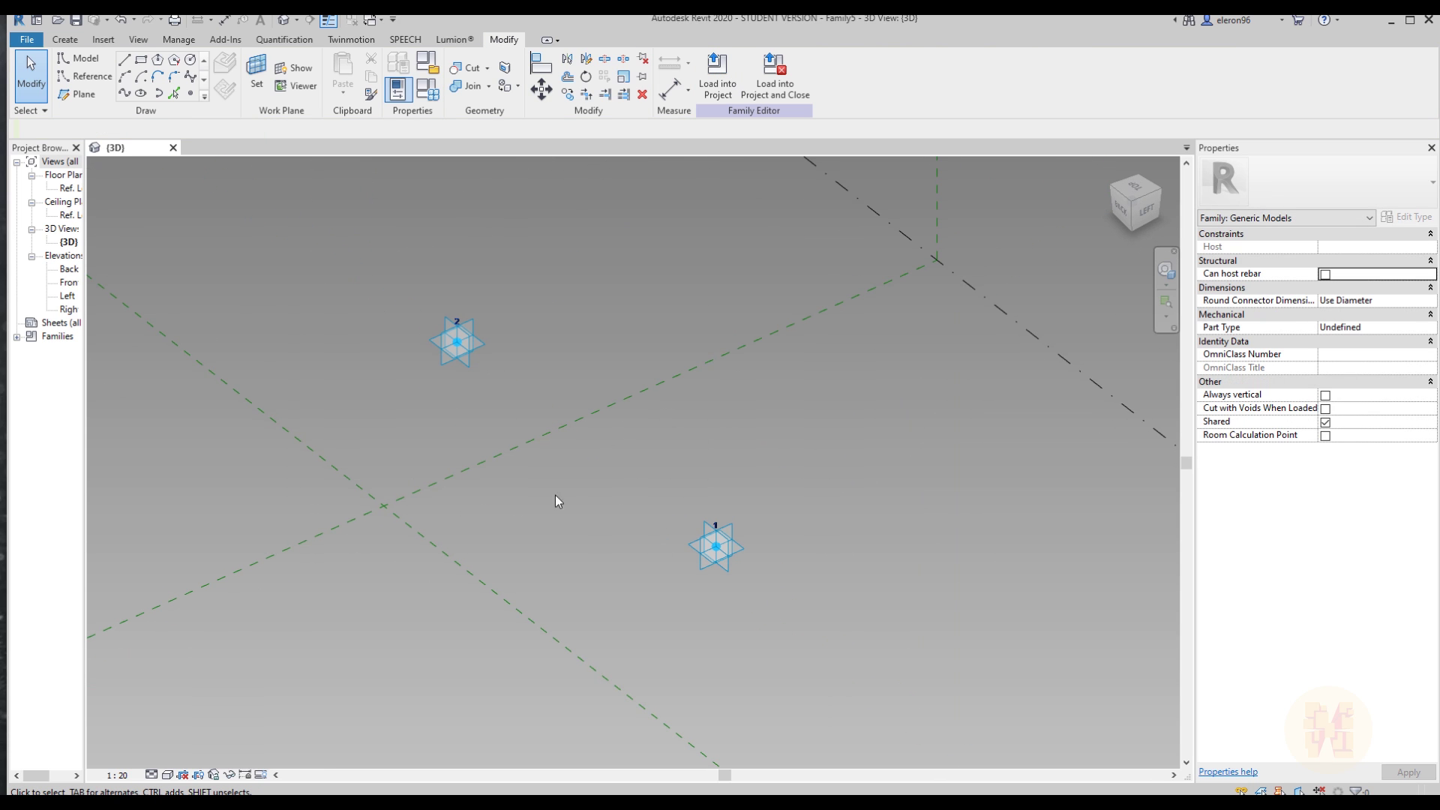
{"action": "scroll", "coordinate": [650, 468], "scroll_direction": "up", "scroll_amount": 3}
{"action": "middle_click_drag", "start_coordinate": [650, 468], "coordinate": [672, 498]}
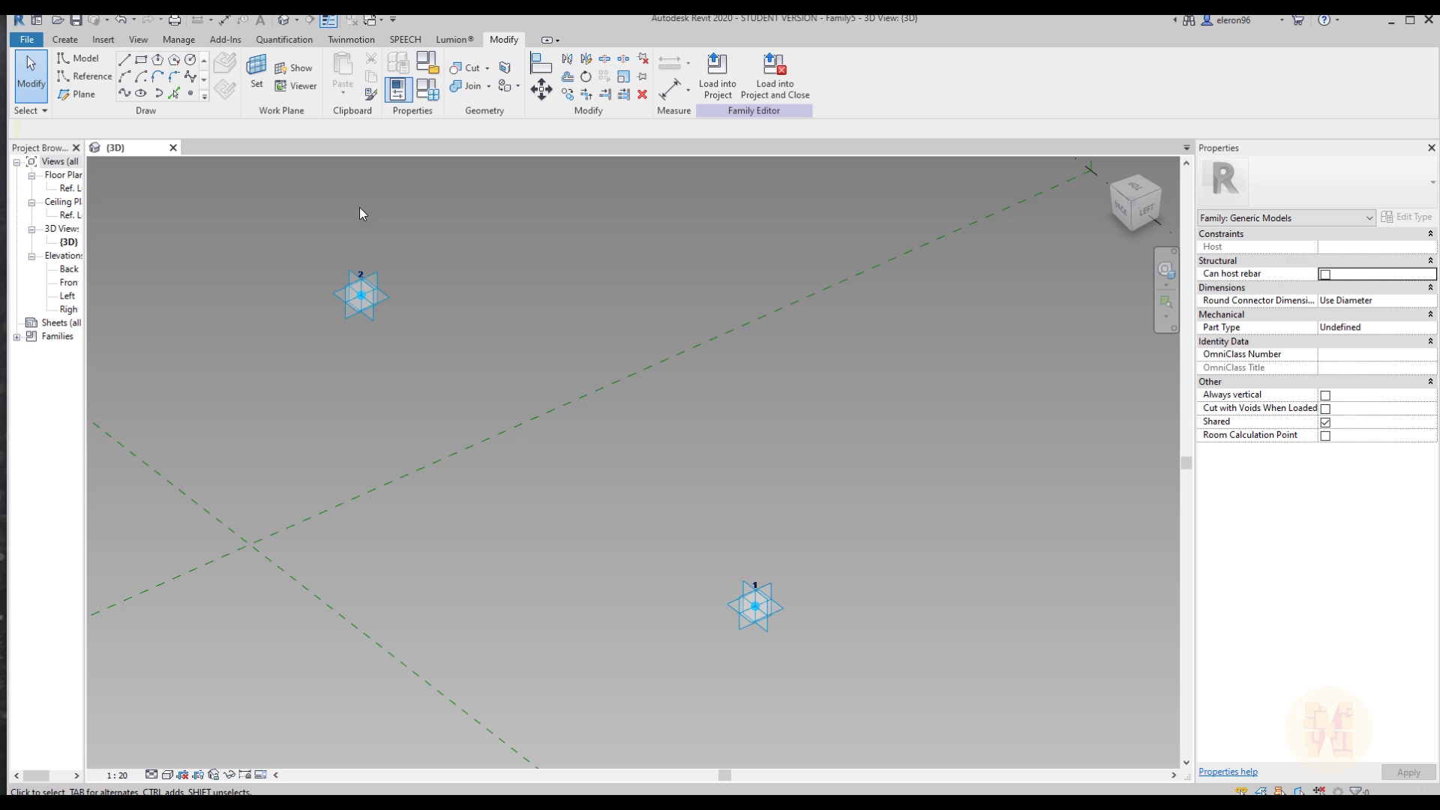
- Draw a reference line with 3D Snapping from adaptive point 1 to adaptive point 2
{"action": "left_click", "coordinate": [96, 80]}
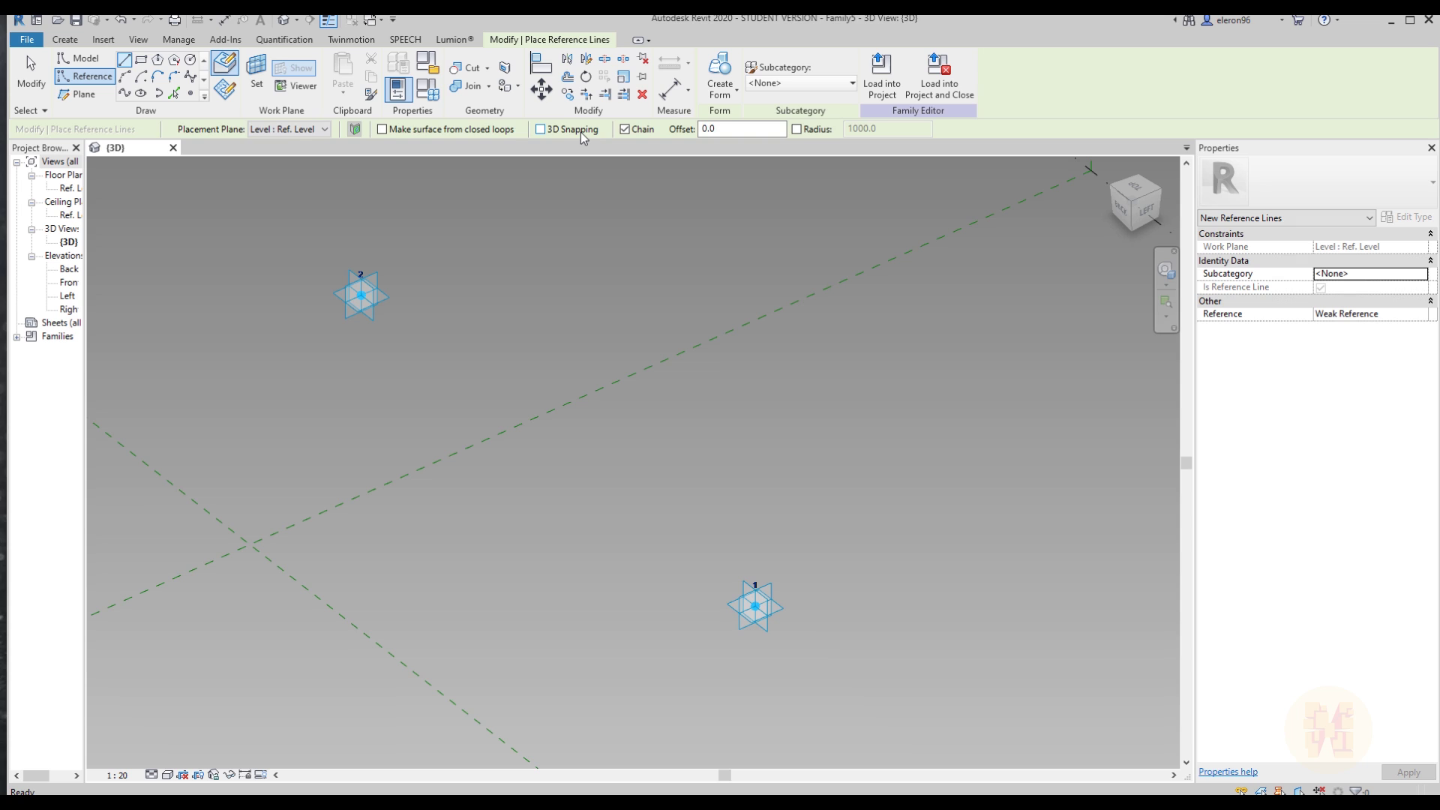
{"action": "left_click", "coordinate": [580, 132]}
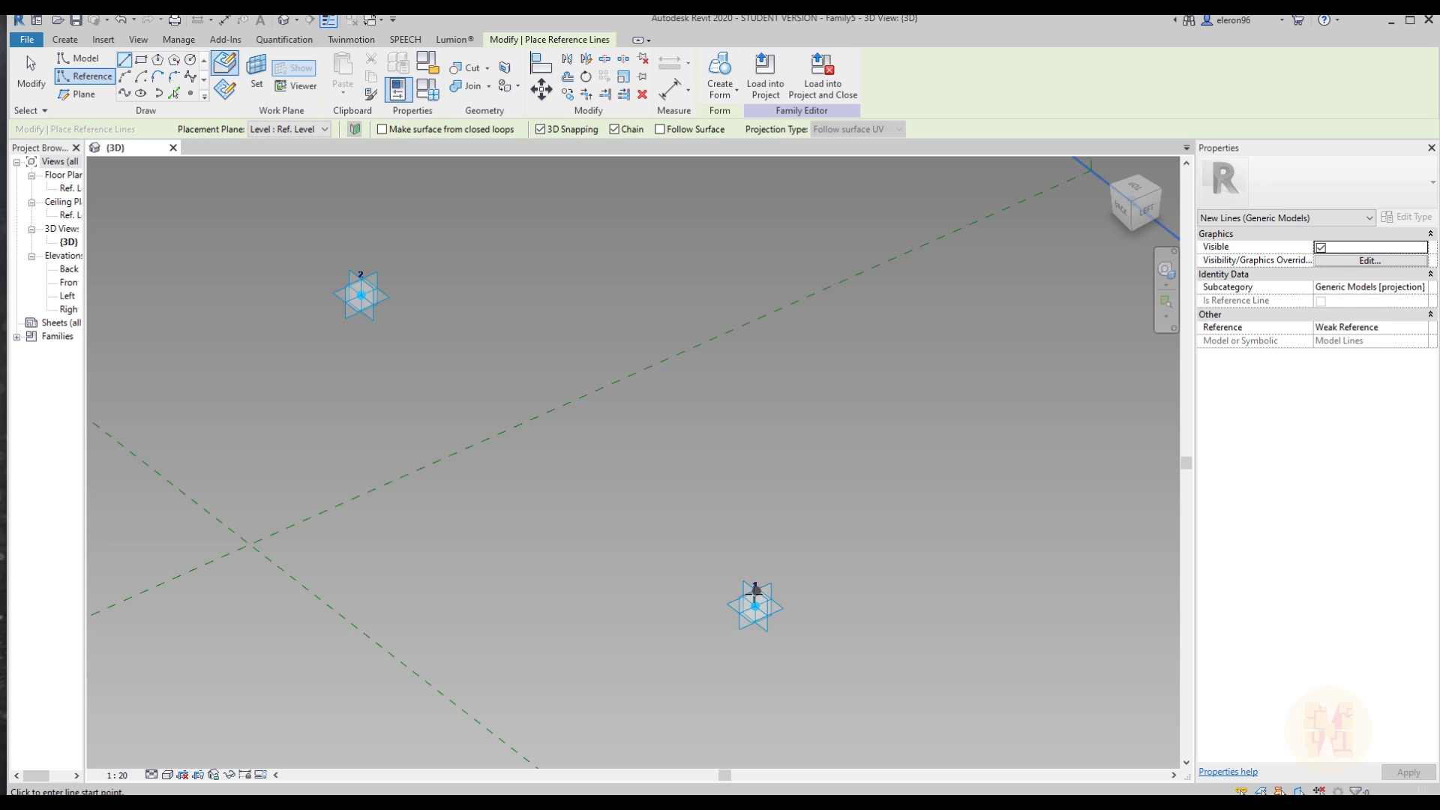
{"action": "left_click", "coordinate": [754, 600]}
{"action": "left_click", "coordinate": [361, 295]}
{"action": "key", "text": "Escape"}
{"action": "key", "text": "Escape"}
{"action": "middle_click_drag", "start_coordinate": [648, 537], "coordinate": [549, 464]}
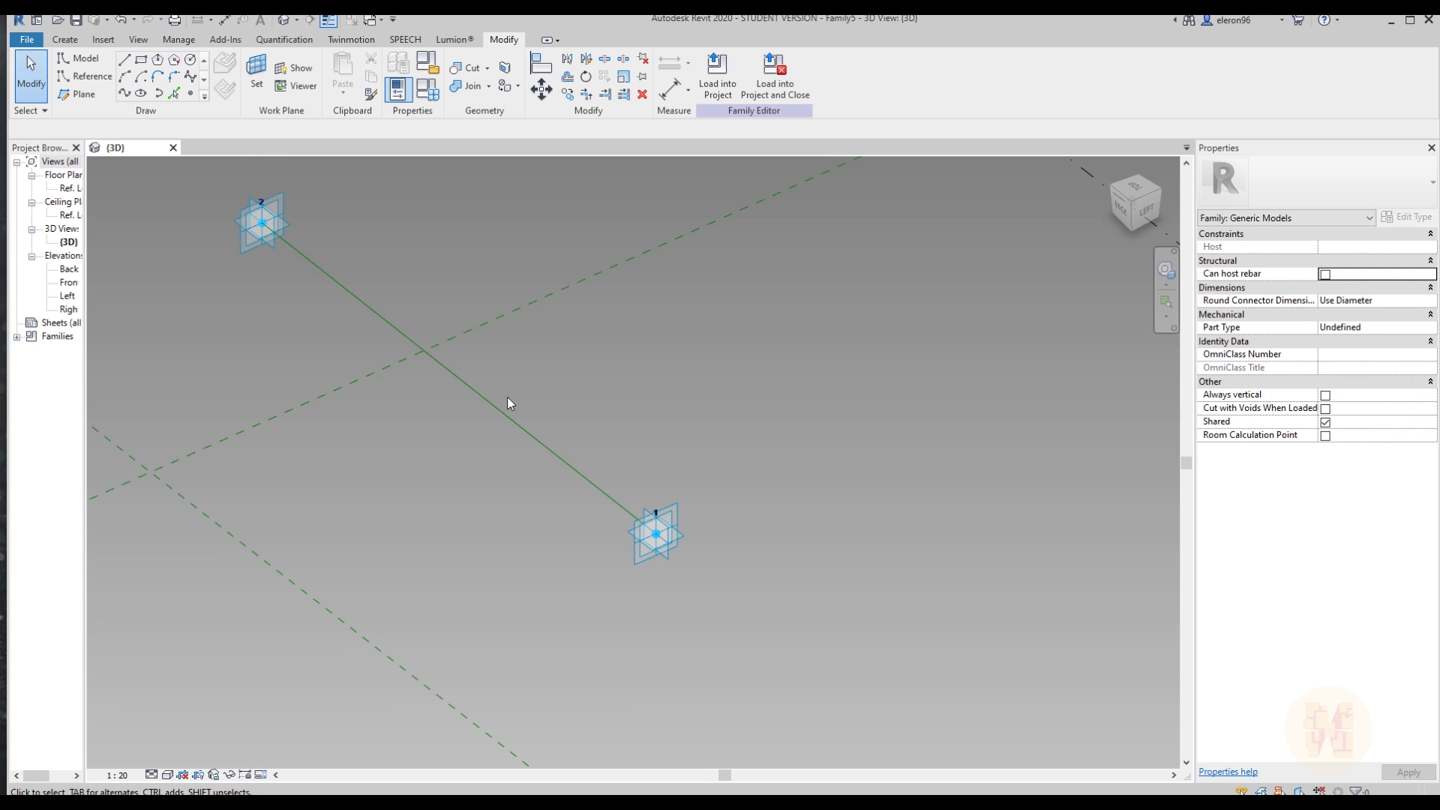
{"action": "middle_click_drag", "start_coordinate": [500, 409], "coordinate": [637, 511]}
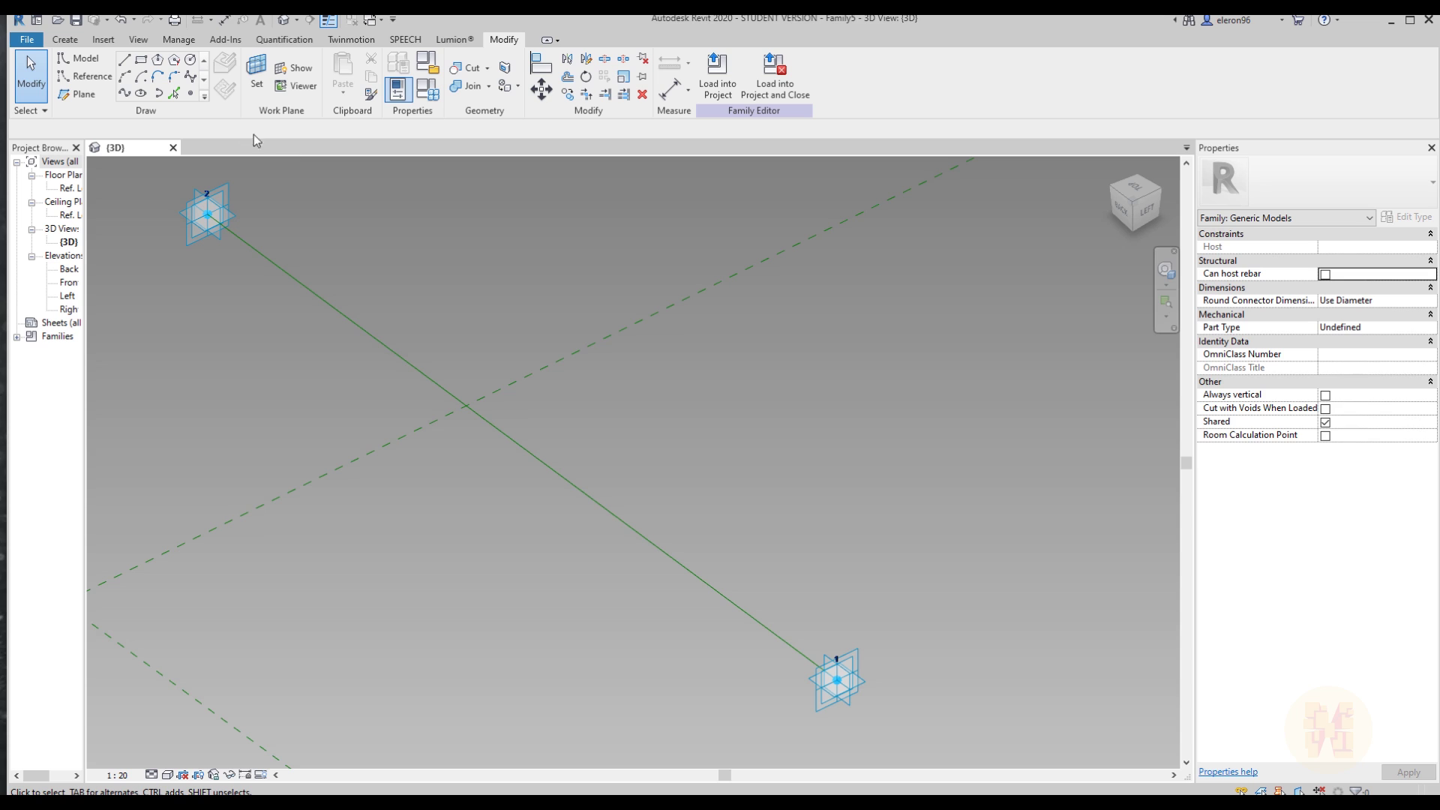
- Host two reference points on the reference line and select one of them
{"action": "left_click", "coordinate": [192, 94]}
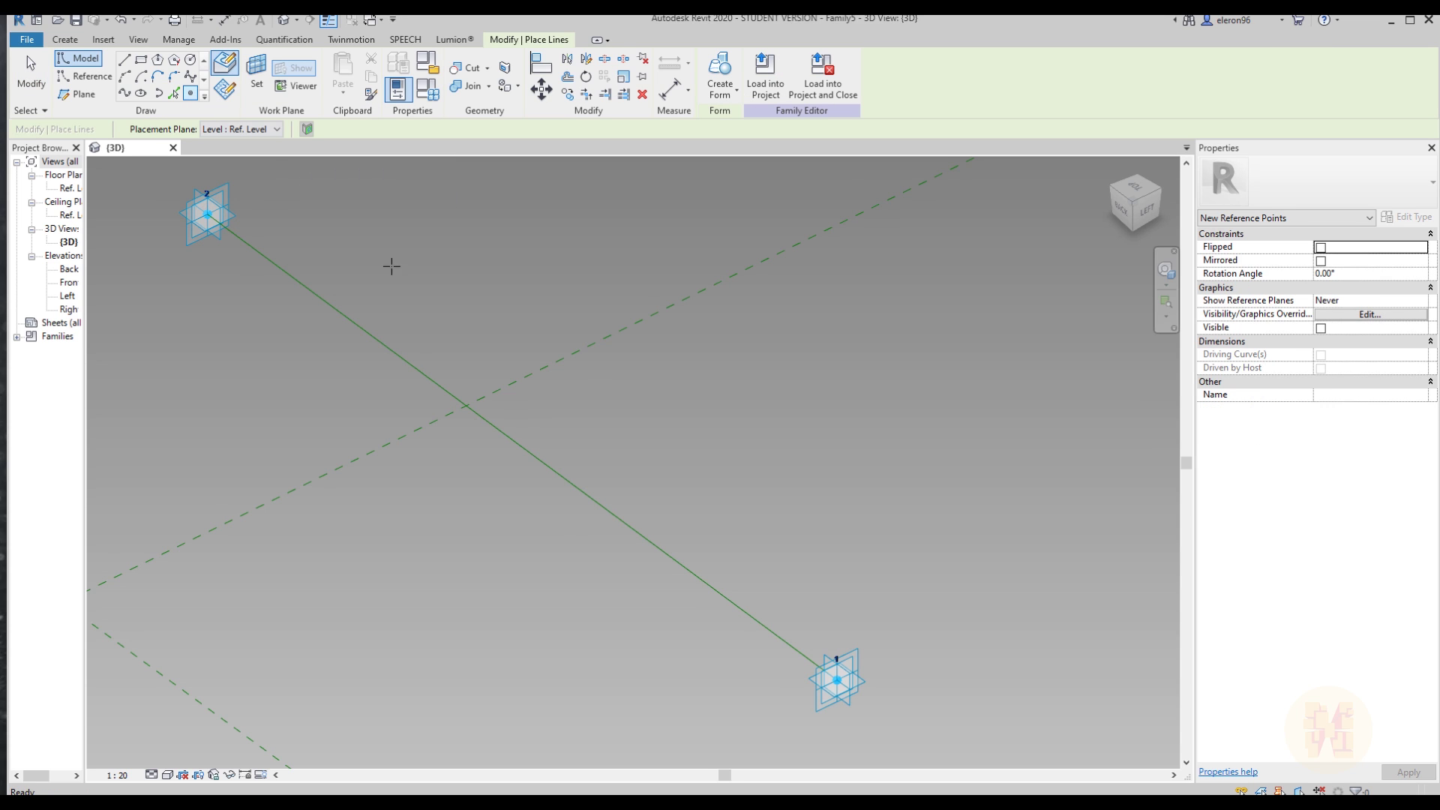
{"action": "left_click", "coordinate": [685, 567]}
{"action": "left_click", "coordinate": [393, 352]}
{"action": "key", "text": "Escape"}
{"action": "key", "text": "Escape"}
{"action": "middle_click_drag", "start_coordinate": [690, 518], "coordinate": [647, 414]}
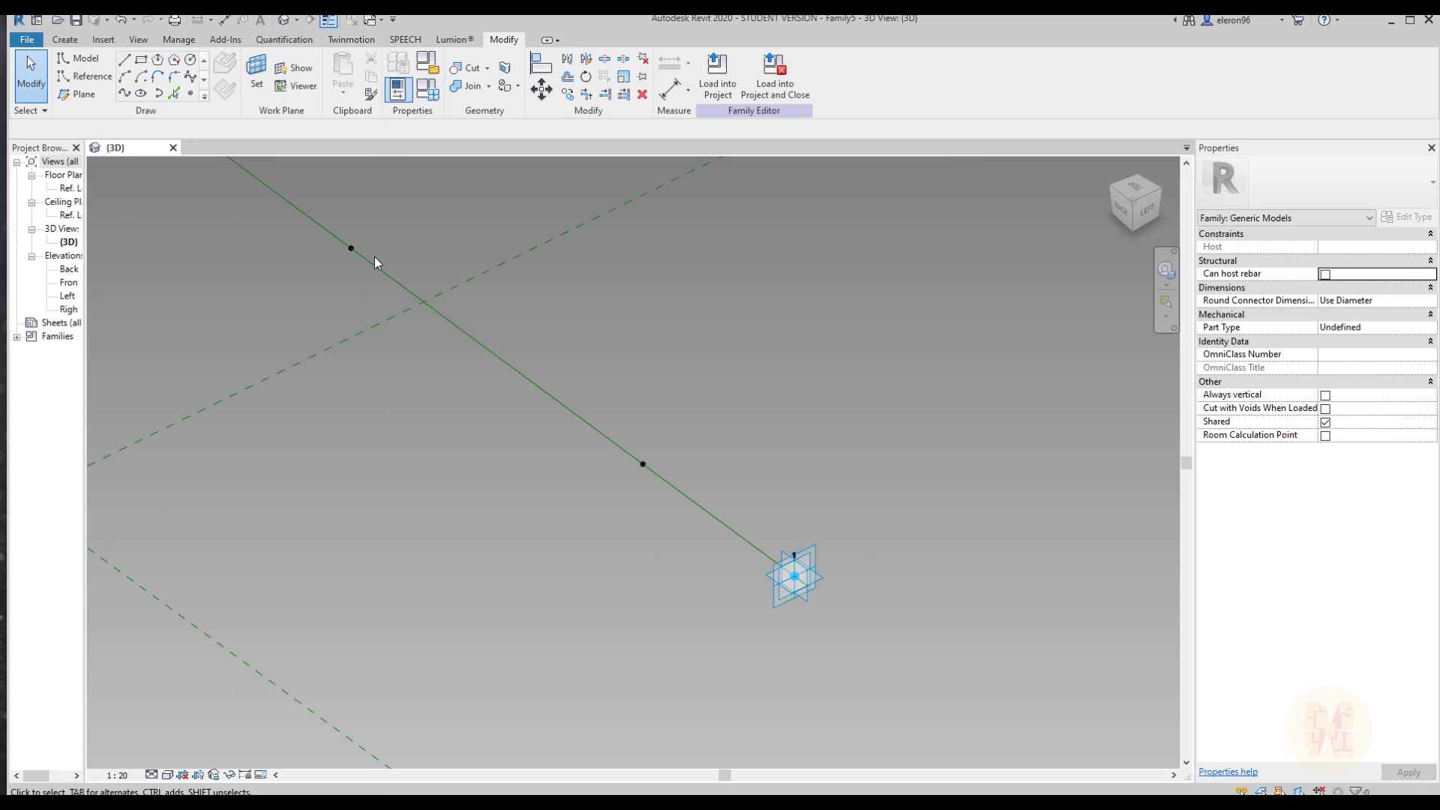
{"action": "left_click_drag", "start_coordinate": [594, 344], "coordinate": [709, 537]}
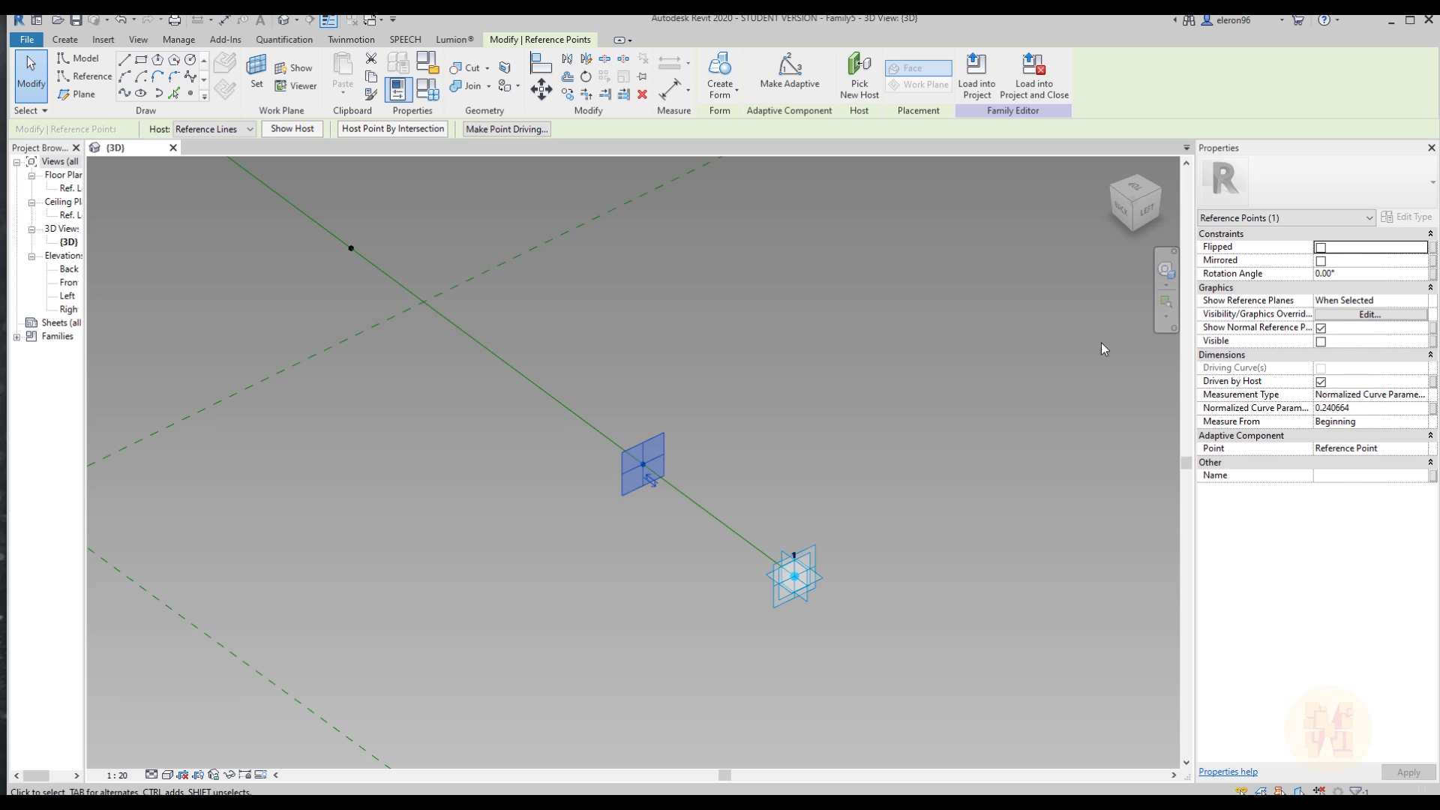
- Link the first hosted point's Rotation Angle to a new instance parameter, Rotating bot
{"action": "left_click", "coordinate": [1433, 275]}
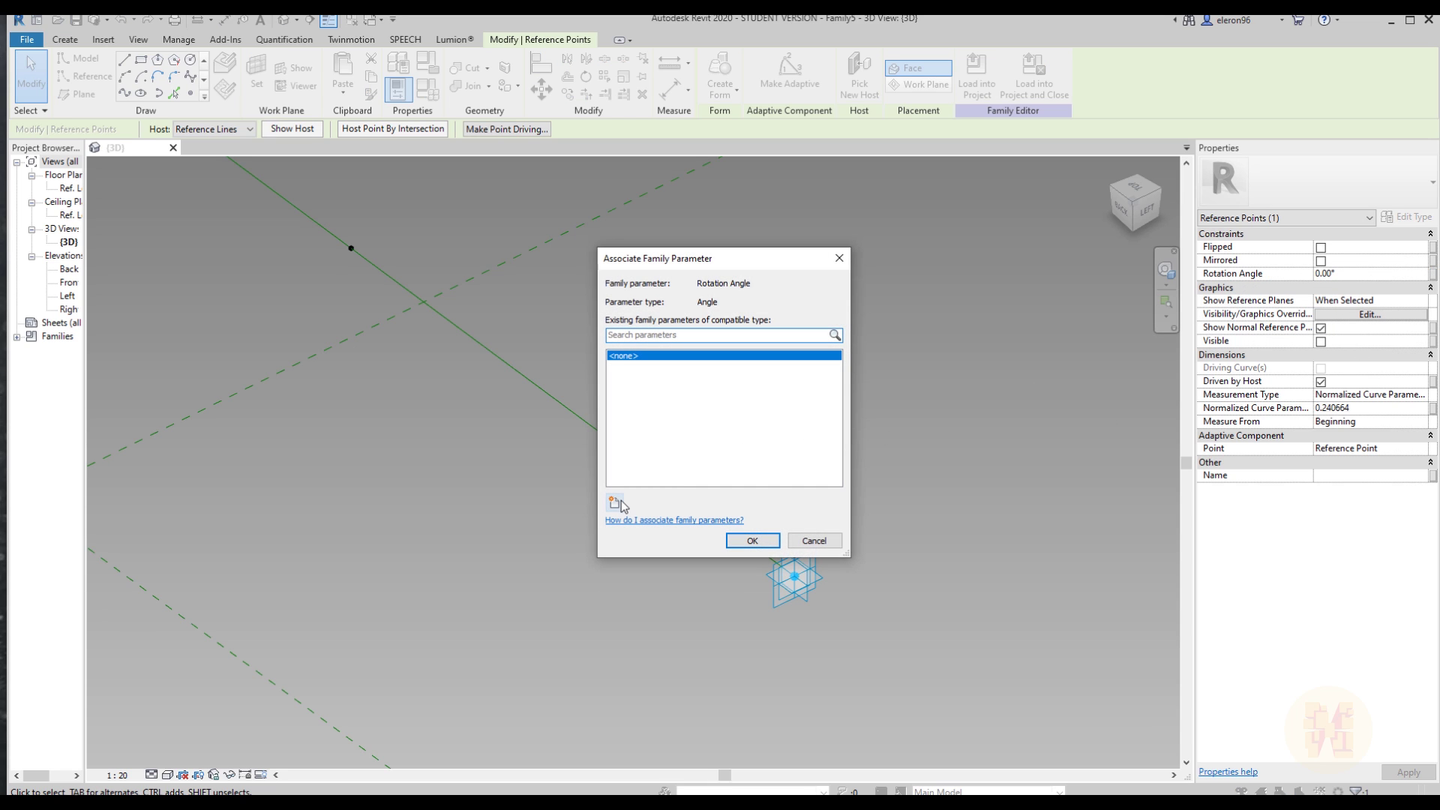
{"action": "left_click", "coordinate": [615, 503]}
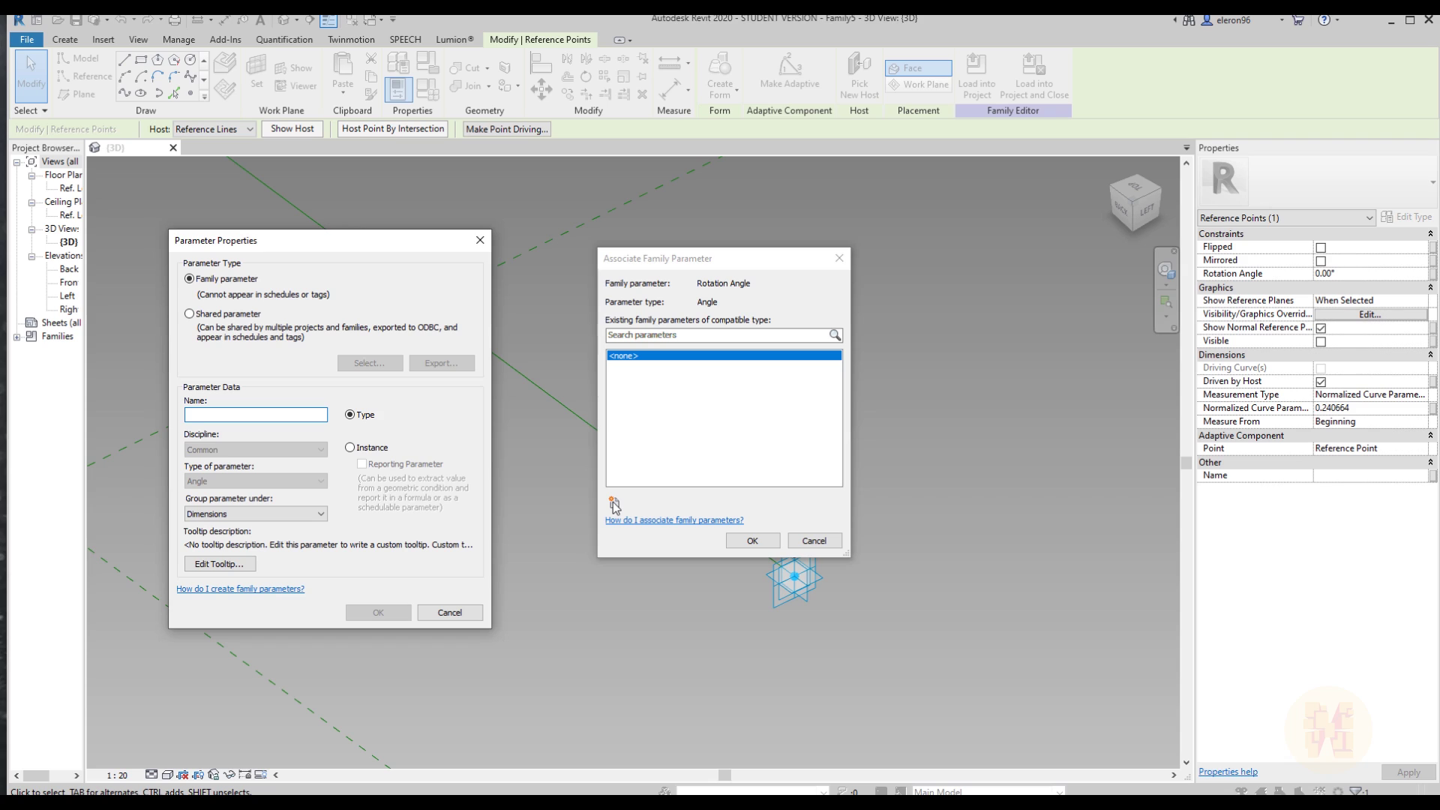
{"action": "type", "text": "Rotating bot"}
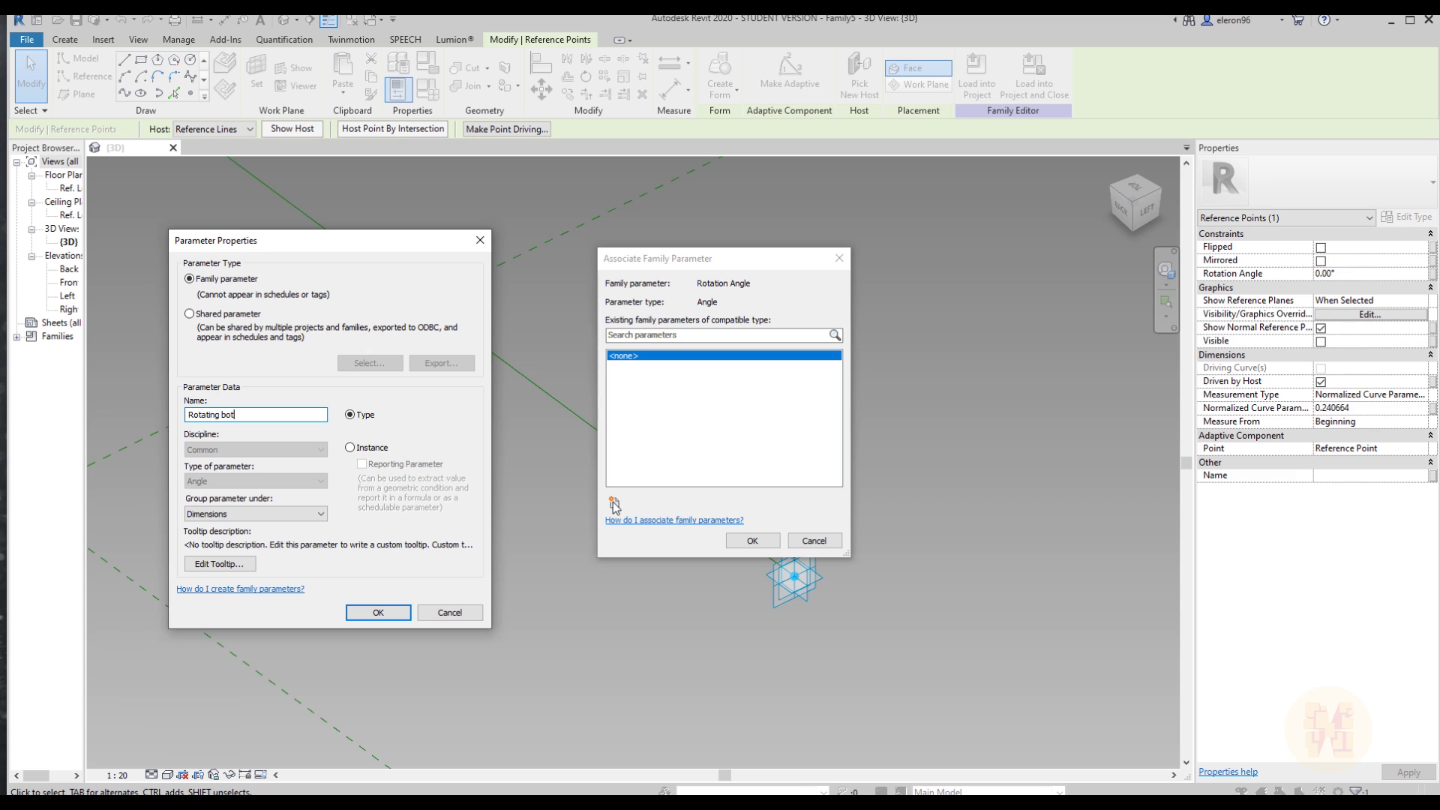
{"action": "left_click", "coordinate": [365, 449]}
{"action": "left_click", "coordinate": [379, 613]}
{"action": "left_click", "coordinate": [740, 541]}
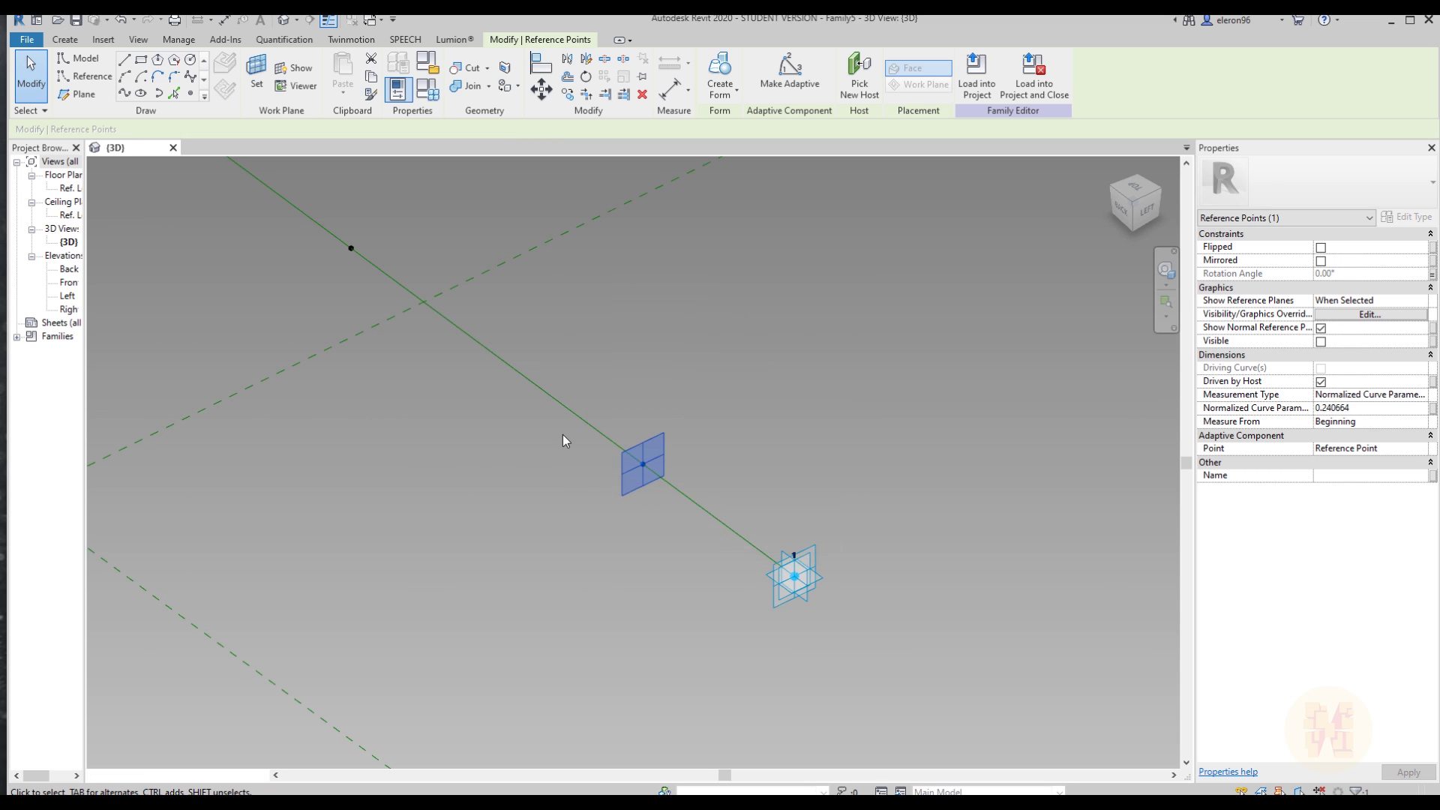
- Link the other hosted point's Rotation Angle to a new Rotating top parameter, then select both points
{"action": "middle_click_drag", "start_coordinate": [279, 322], "coordinate": [420, 462]}
{"action": "left_click", "coordinate": [476, 414]}
{"action": "left_click", "coordinate": [493, 387]}
{"action": "left_click", "coordinate": [1432, 274]}
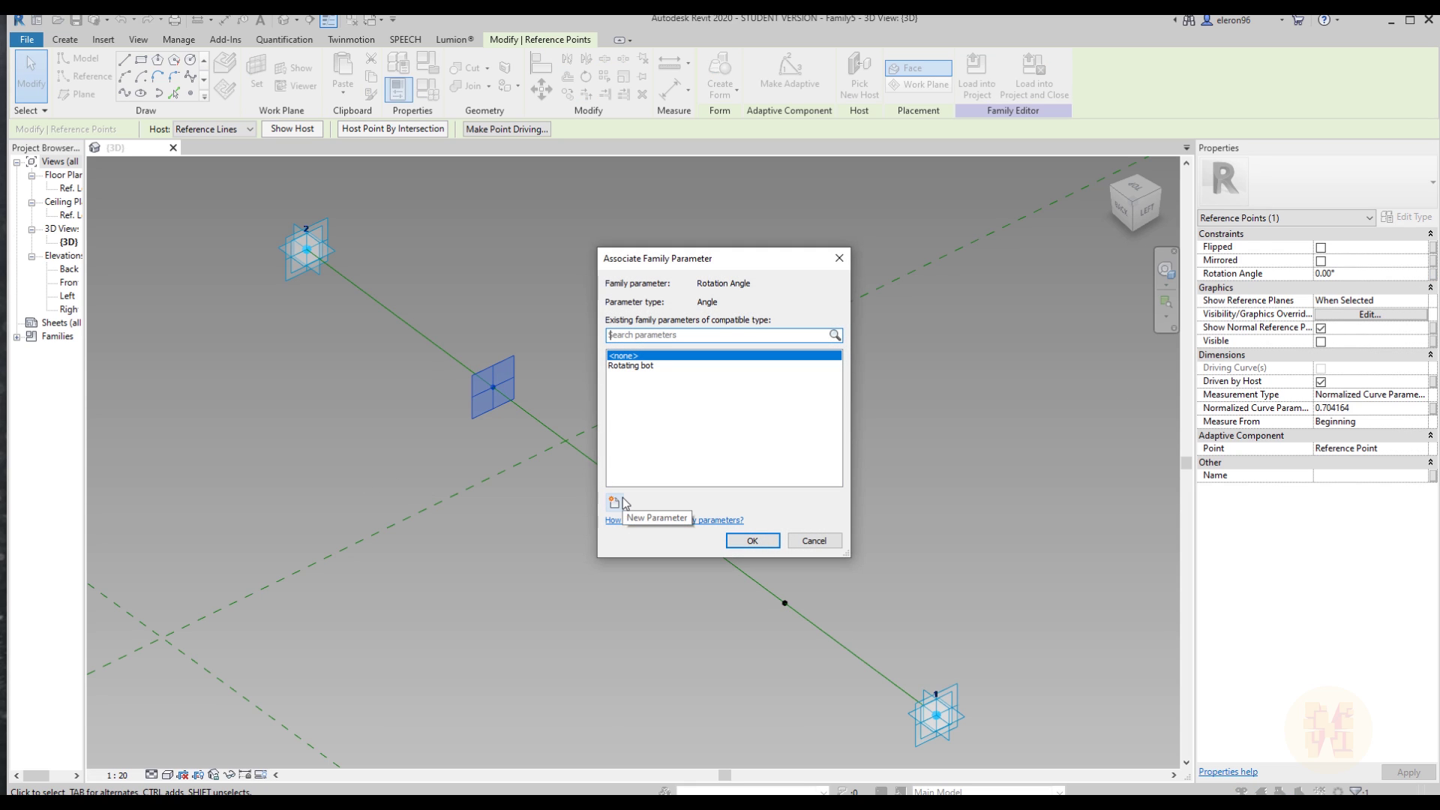
{"action": "left_click", "coordinate": [613, 503]}
{"action": "type", "text": "Rotating top"}
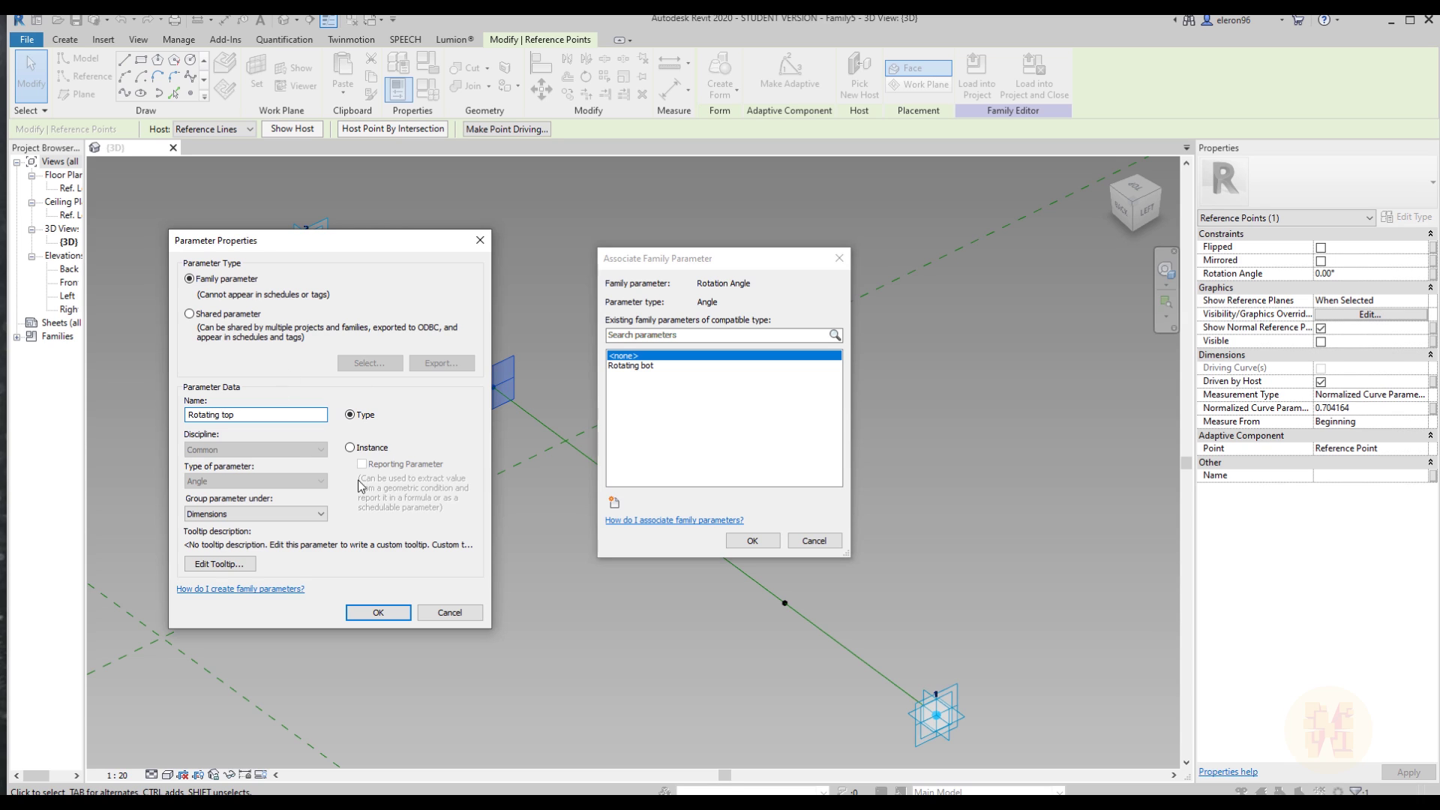
{"action": "left_click", "coordinate": [378, 611]}
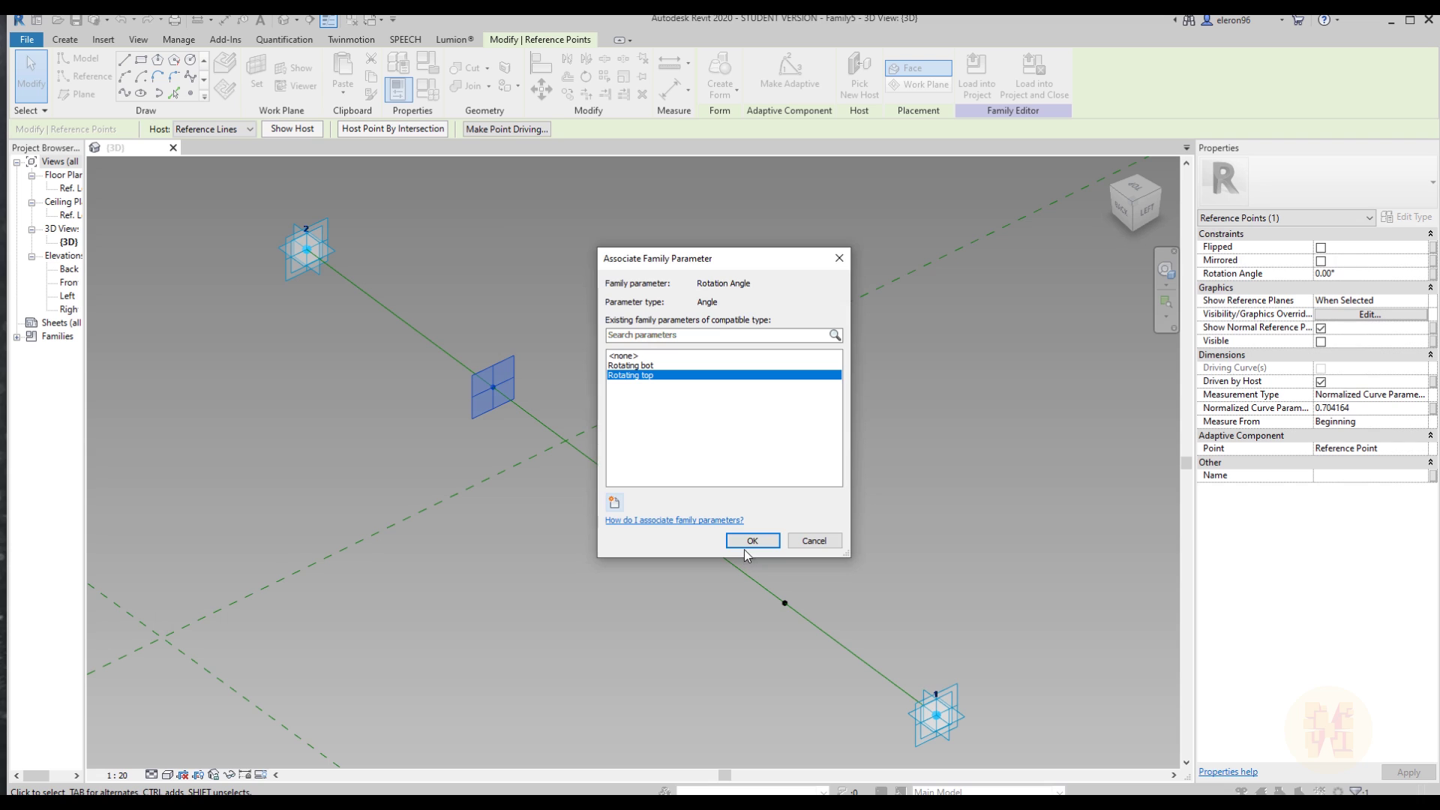
{"action": "left_click", "coordinate": [751, 540]}
{"action": "left_click", "coordinate": [874, 556]}
{"action": "middle_click_drag", "start_coordinate": [874, 555], "coordinate": [696, 524]}
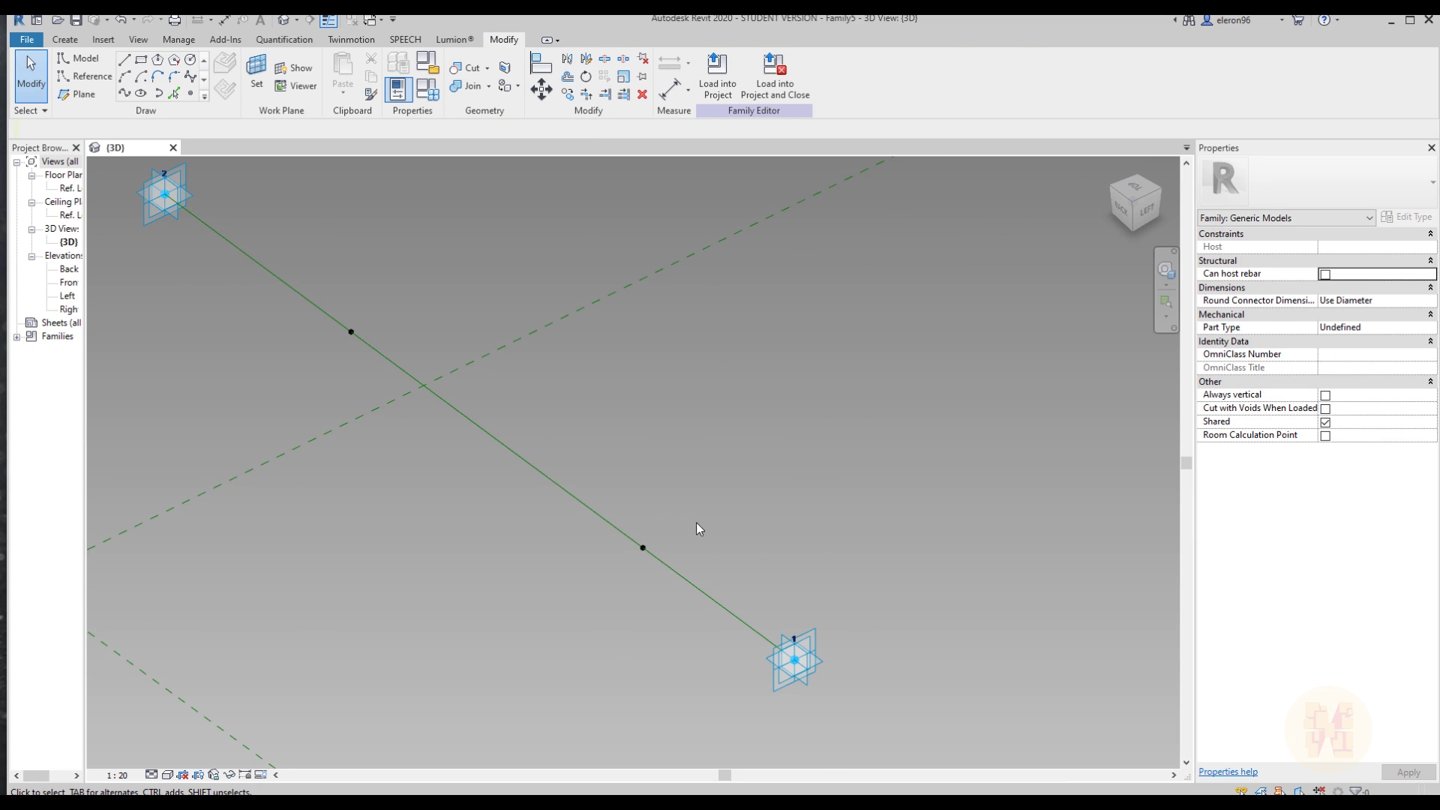
{"action": "left_click_drag", "start_coordinate": [326, 240], "coordinate": [687, 624]}
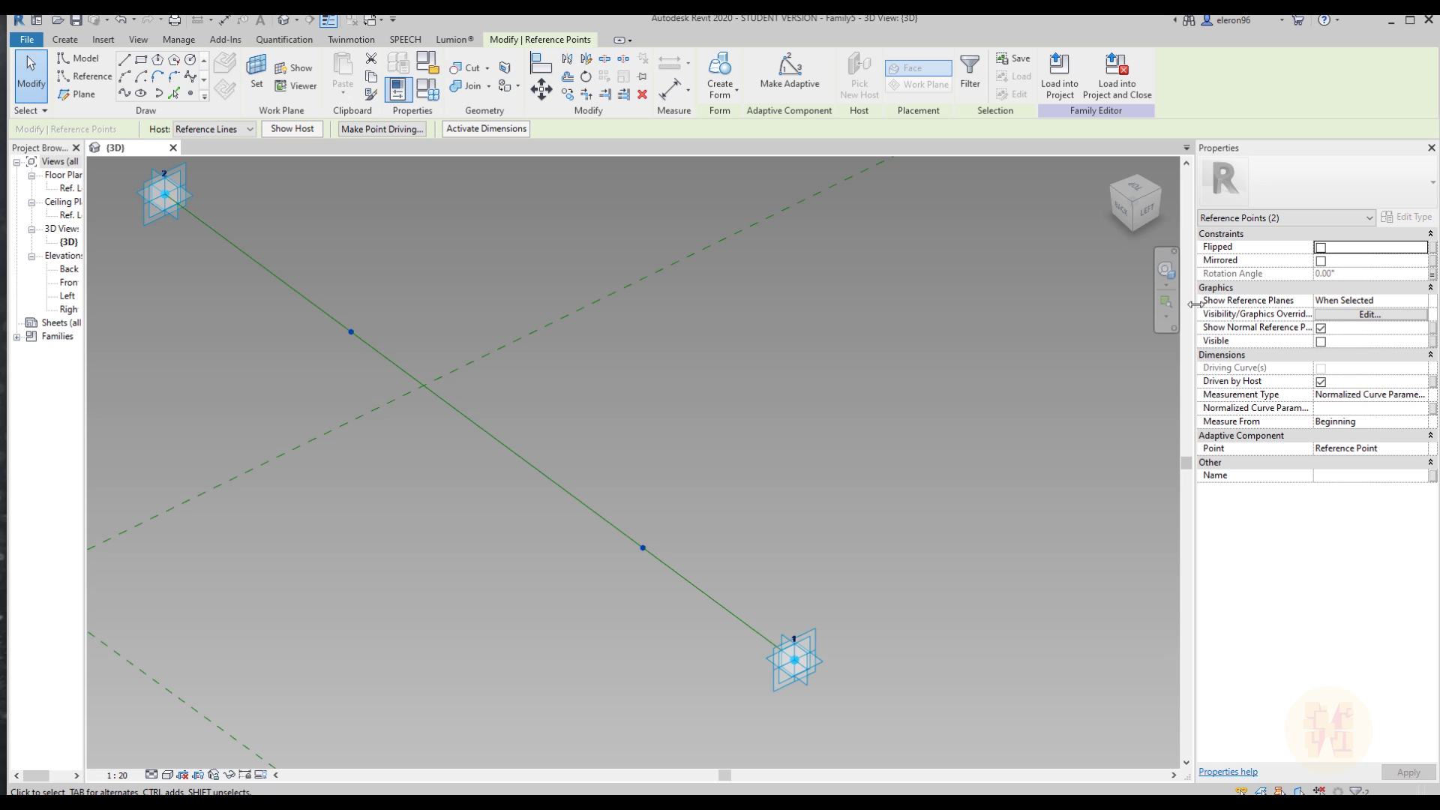
- Always show the hosted points' reference planes and hide their normal reference plane
{"action": "left_click", "coordinate": [1343, 300]}
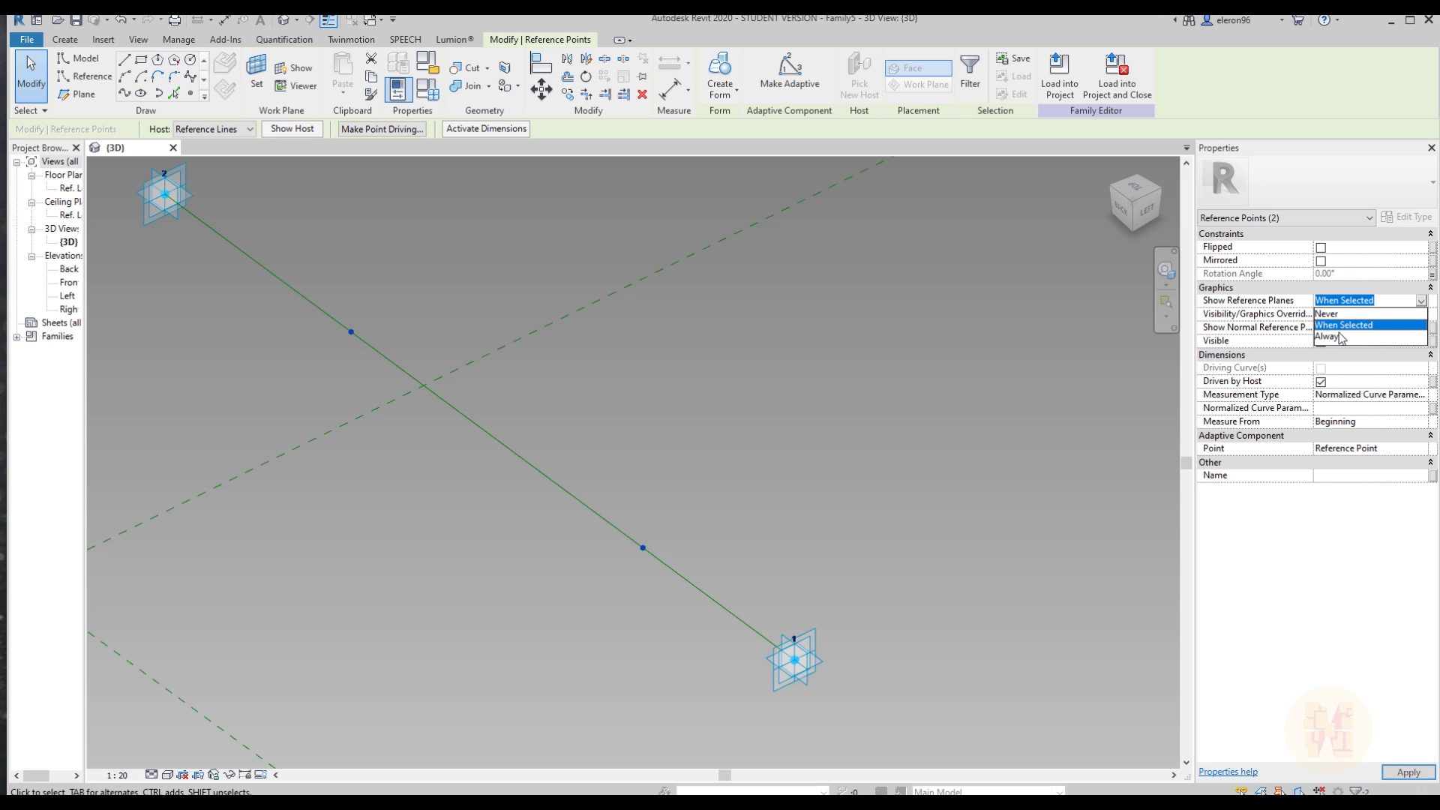
{"action": "left_click", "coordinate": [1342, 337]}
{"action": "left_click", "coordinate": [1320, 330]}
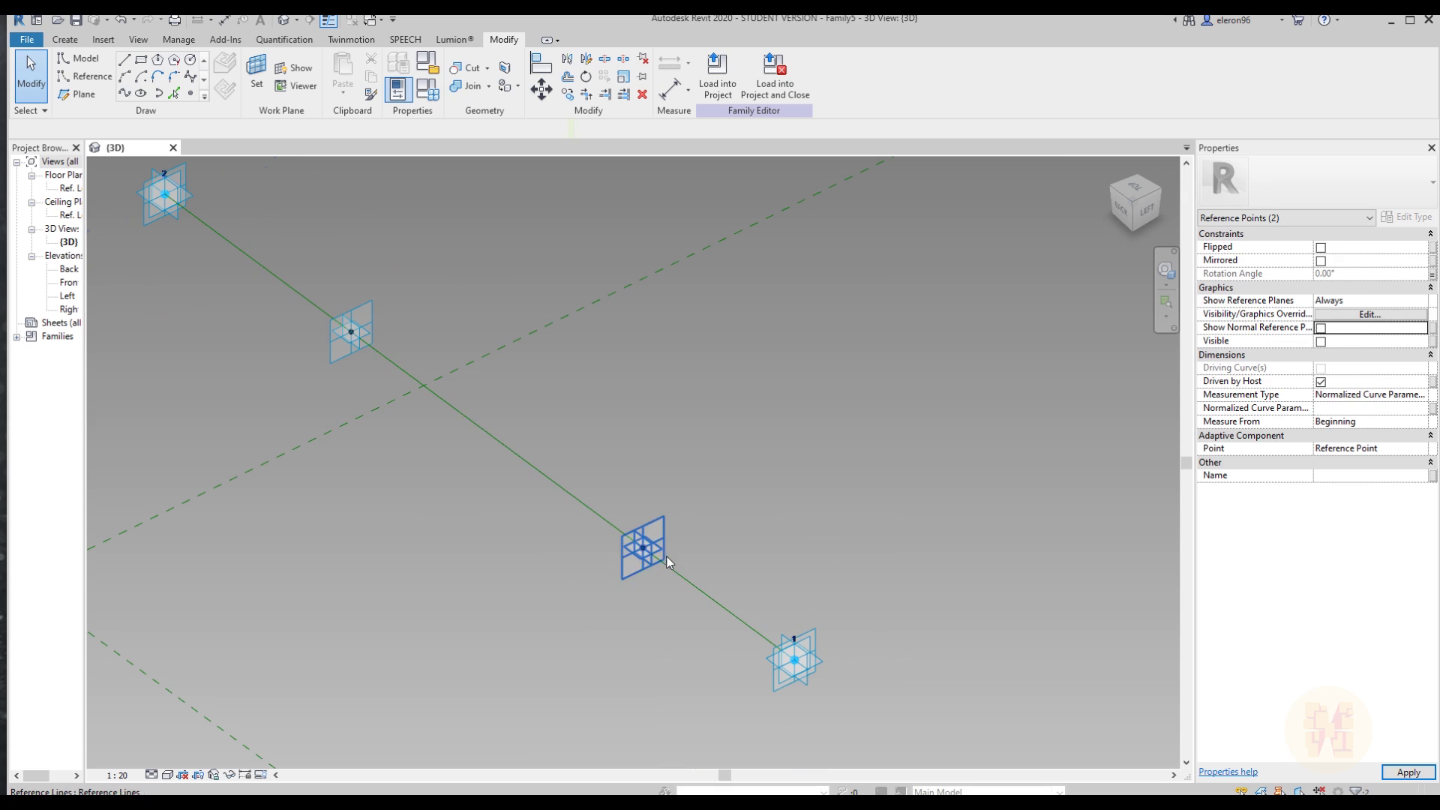
{"action": "key", "text": "Escape"}
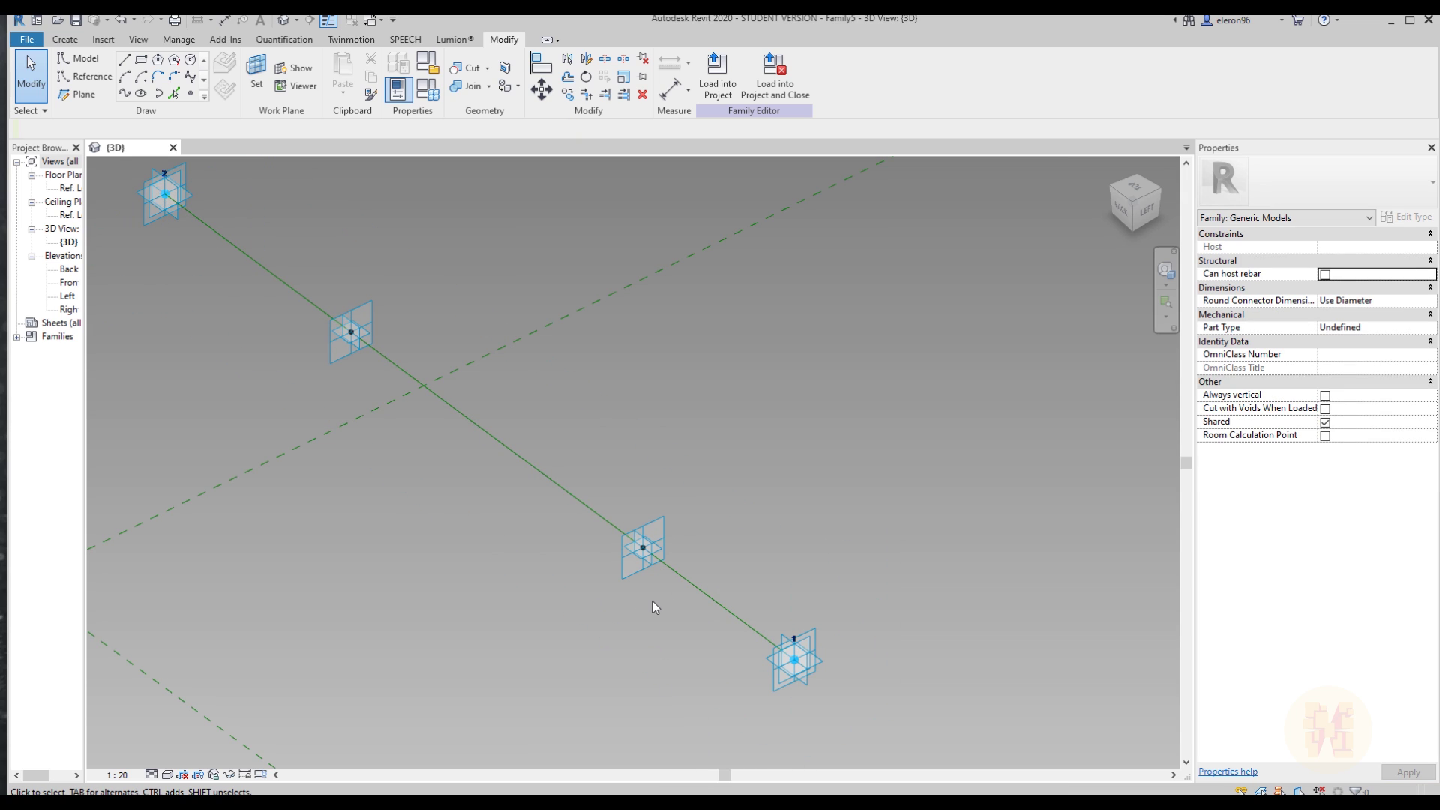
{"action": "scroll", "coordinate": [653, 600], "scroll_direction": "up", "scroll_amount": 2}
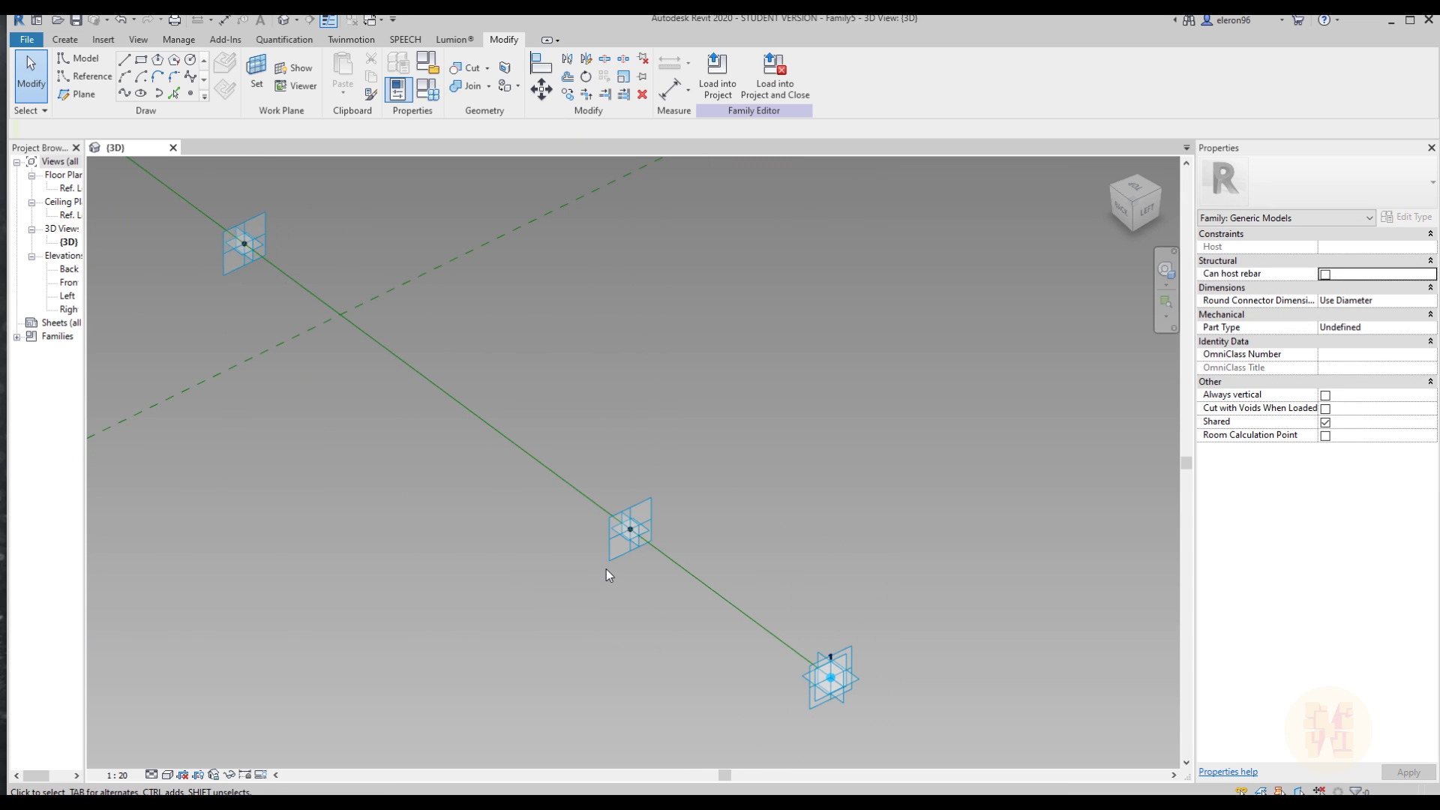
- Set a hosted reference point's plane as the current work plane
{"action": "left_click", "coordinate": [257, 79]}
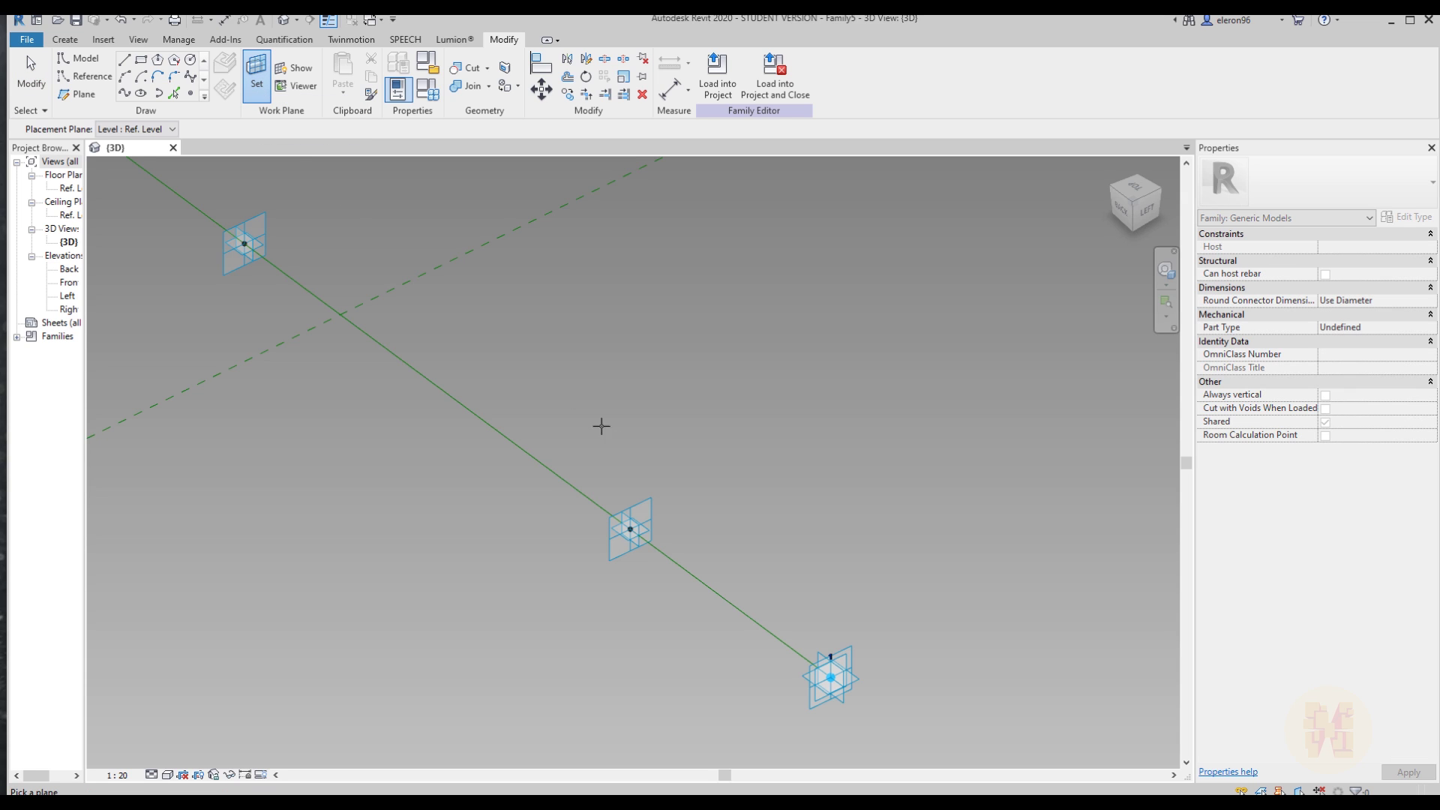
{"action": "left_click", "coordinate": [650, 500]}
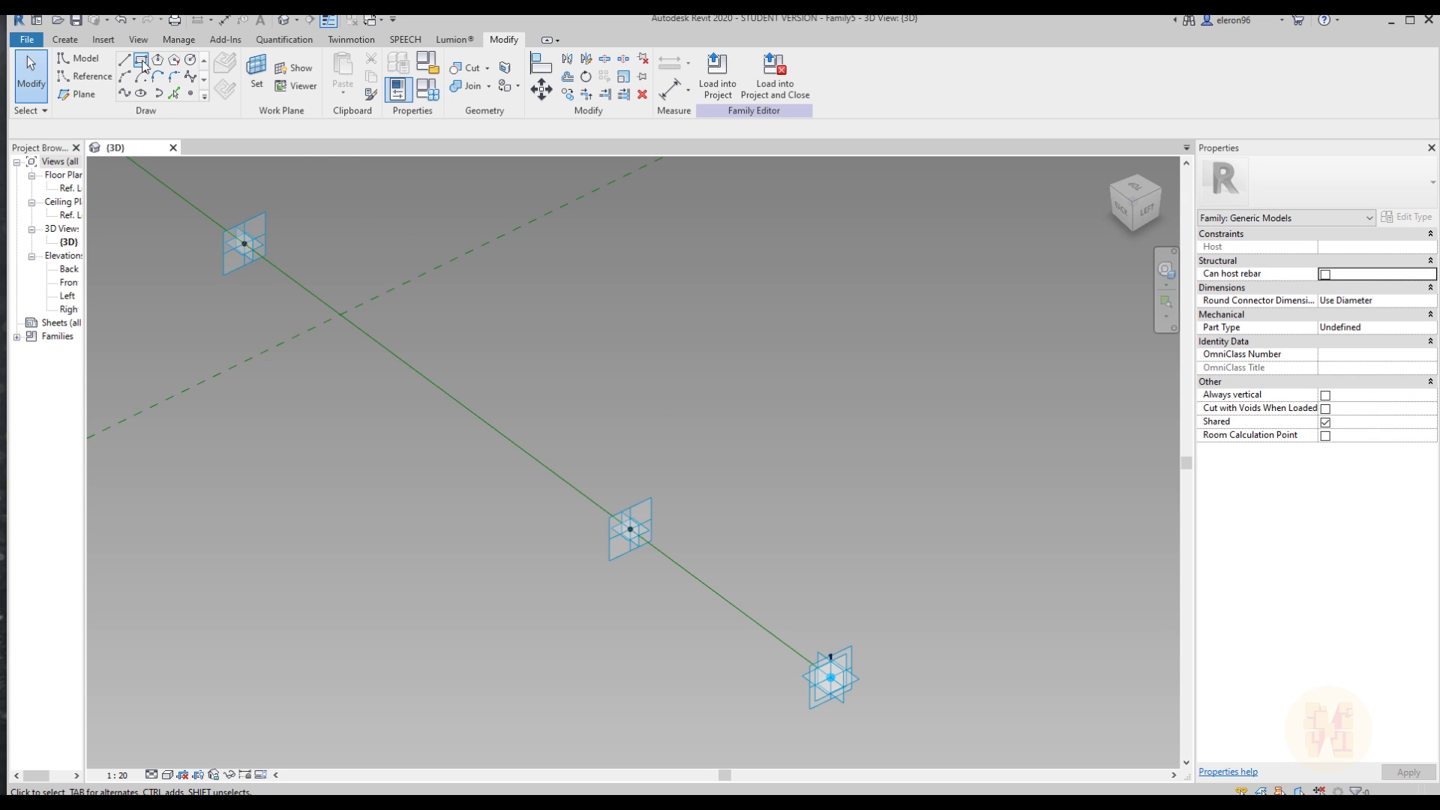
{"action": "left_click", "coordinate": [66, 40]}
{"action": "left_click", "coordinate": [318, 73]}
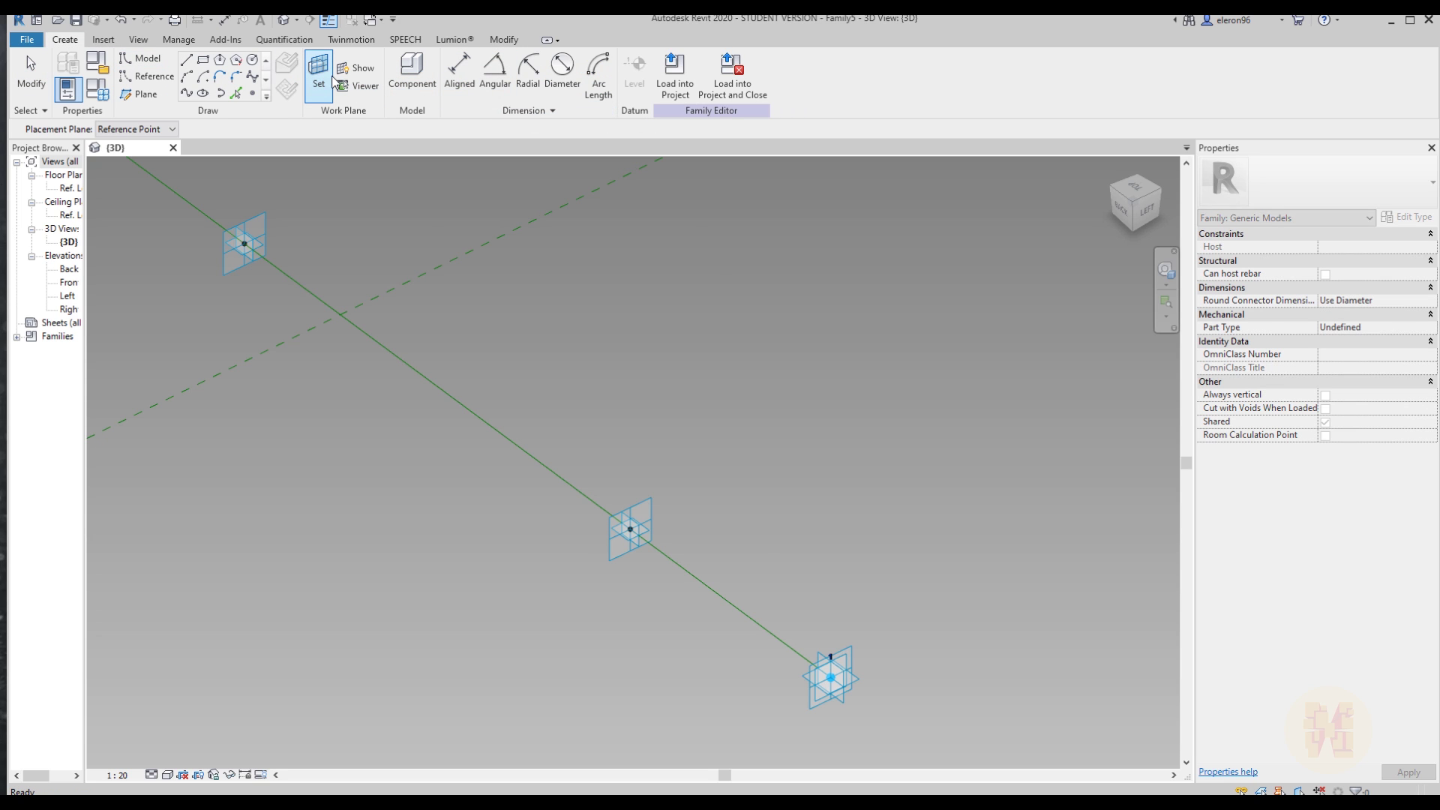
{"action": "left_click", "coordinate": [649, 525]}
{"action": "mouse_move", "coordinate": [648, 525]}
{"action": "middle_mouse_down", "text": "shift"}
{"action": "mouse_move", "coordinate": [653, 474]}
{"action": "mouse_move", "coordinate": [701, 633]}
{"action": "mouse_move", "coordinate": [871, 604]}
{"action": "mouse_move", "coordinate": [687, 590]}
{"action": "mouse_move", "coordinate": [813, 582]}
{"action": "mouse_move", "coordinate": [749, 572]}
{"action": "mouse_move", "coordinate": [646, 524]}
{"action": "middle_mouse_up", "text": "shift"}
{"action": "scroll", "coordinate": [638, 504], "scroll_direction": "up", "scroll_amount": 3}
{"action": "scroll", "coordinate": [637, 504], "scroll_direction": "up", "scroll_amount": 1}
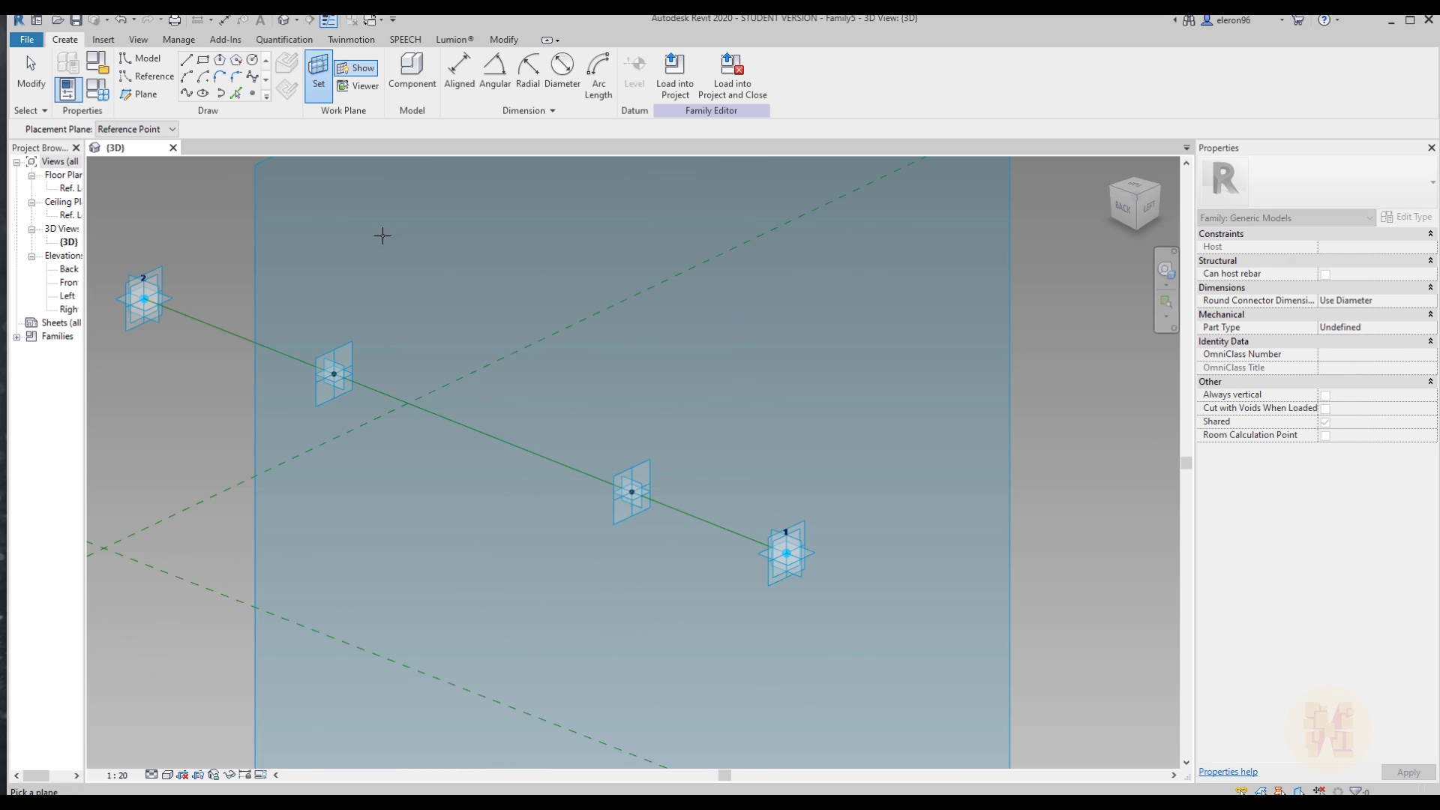
{"action": "left_click", "coordinate": [143, 60]}
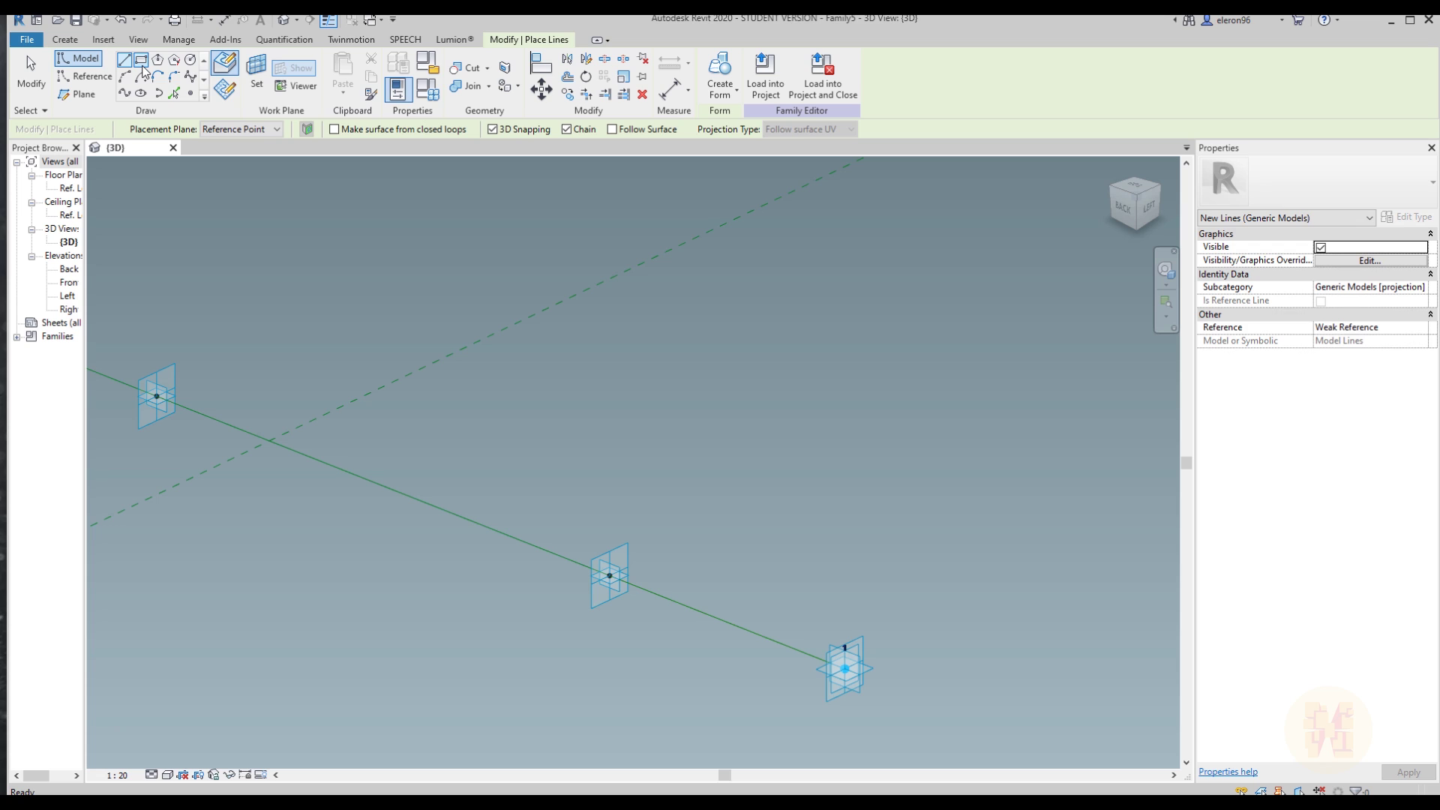
- Draw a rectangle of model lines on the point's plane with 3D snapping off
{"action": "left_click", "coordinate": [143, 64]}
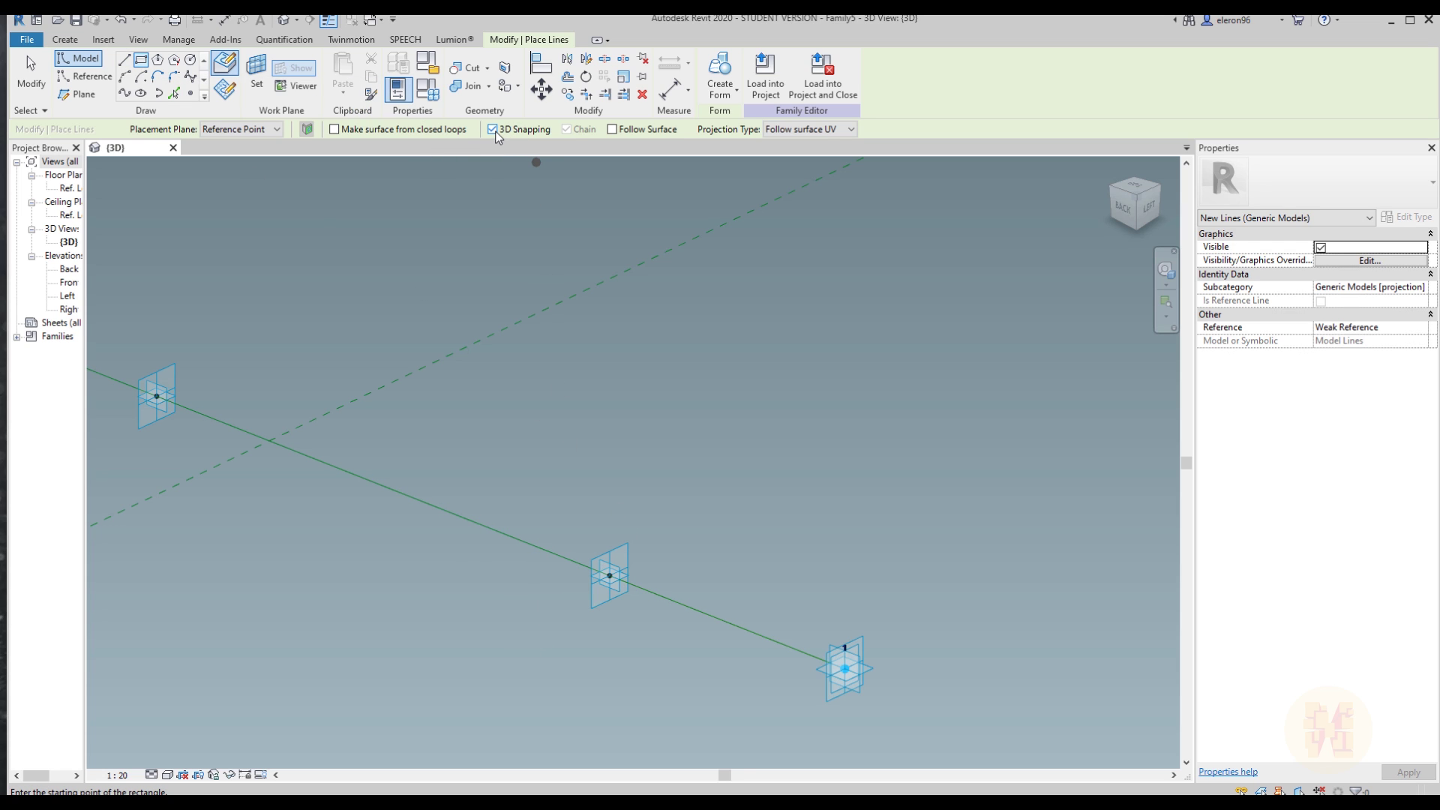
{"action": "left_click", "coordinate": [493, 129]}
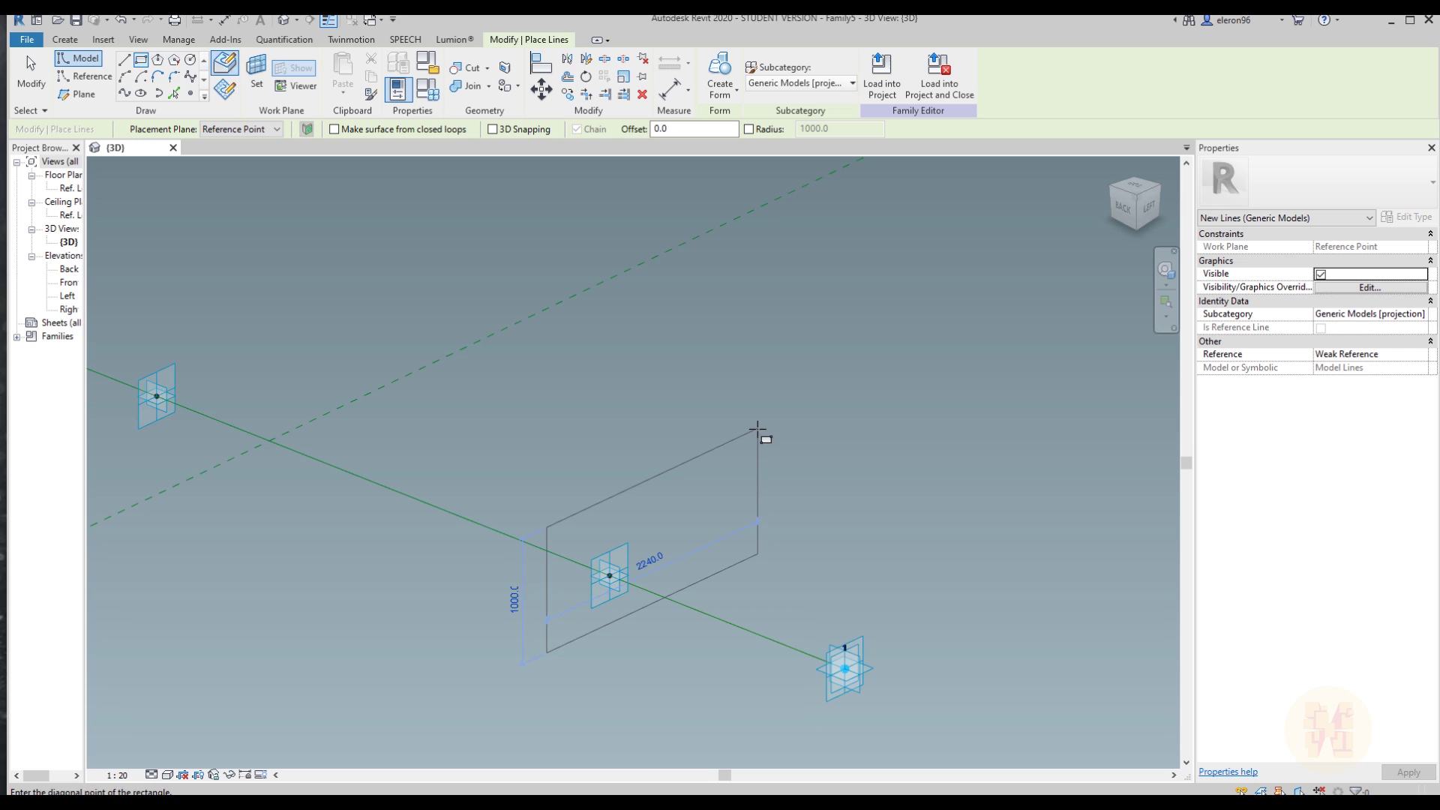
{"action": "key", "text": "Escape"}
{"action": "middle_click_drag", "start_coordinate": [787, 503], "coordinate": [734, 365], "text": "shift"}
{"action": "middle_click_drag", "start_coordinate": [716, 403], "coordinate": [623, 414]}
{"action": "scroll", "coordinate": [622, 414], "scroll_direction": "up", "scroll_amount": 1}
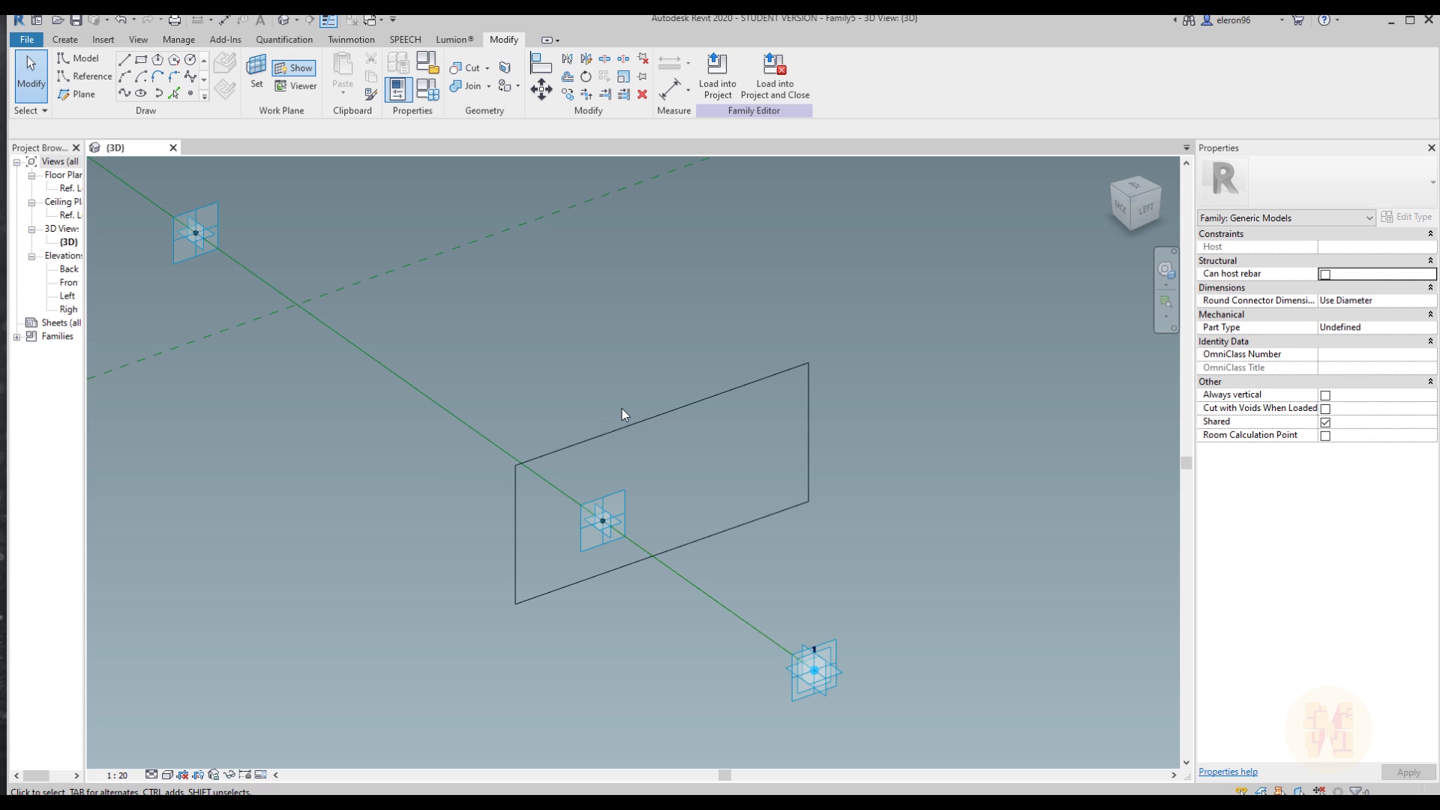
- Add horizontal and vertical aligned dimensions through the reference line, both set to EQ
{"action": "key", "text": "d"}
{"action": "key", "text": "i"}
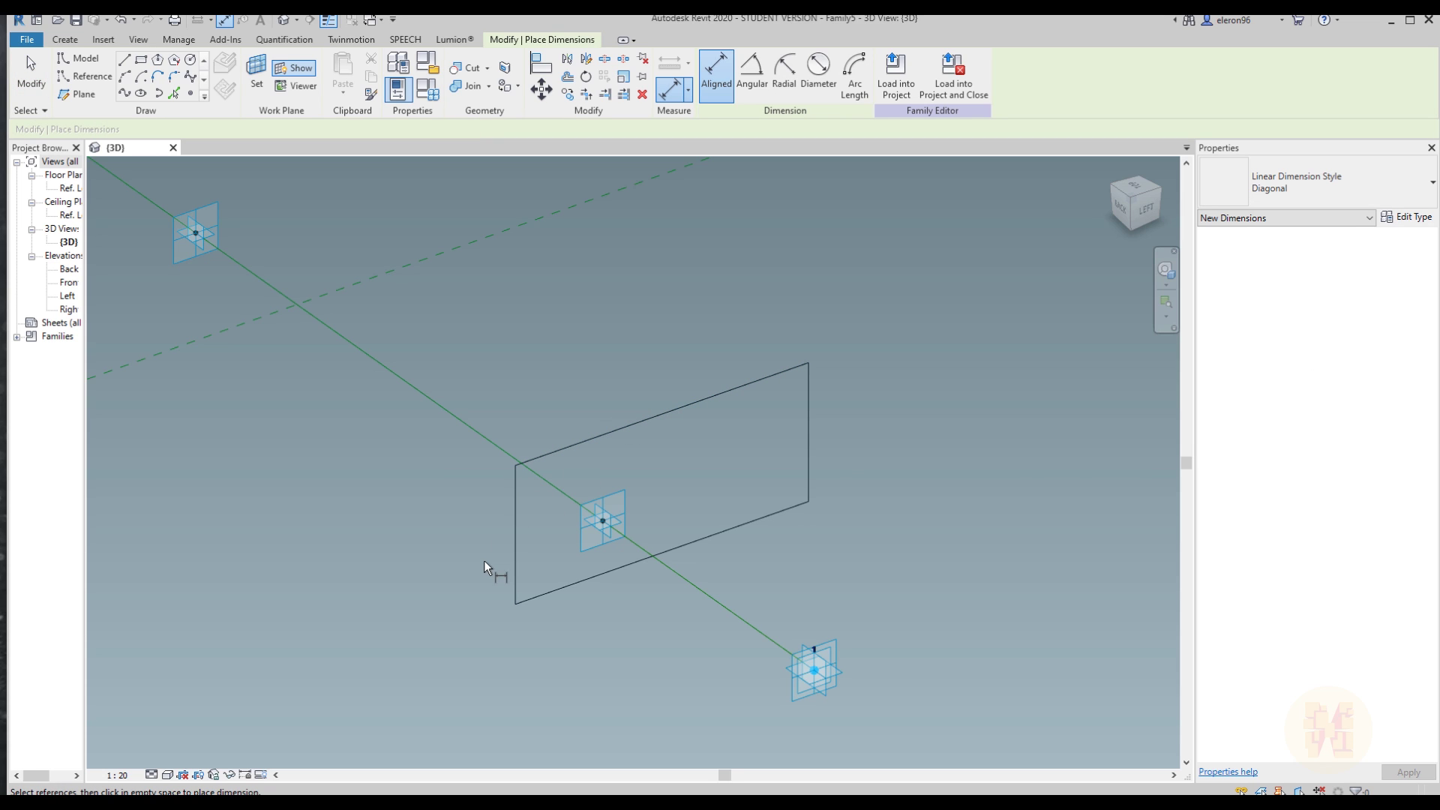
{"action": "left_click", "coordinate": [511, 532]}
{"action": "left_click", "coordinate": [469, 428]}
{"action": "left_click", "coordinate": [808, 405]}
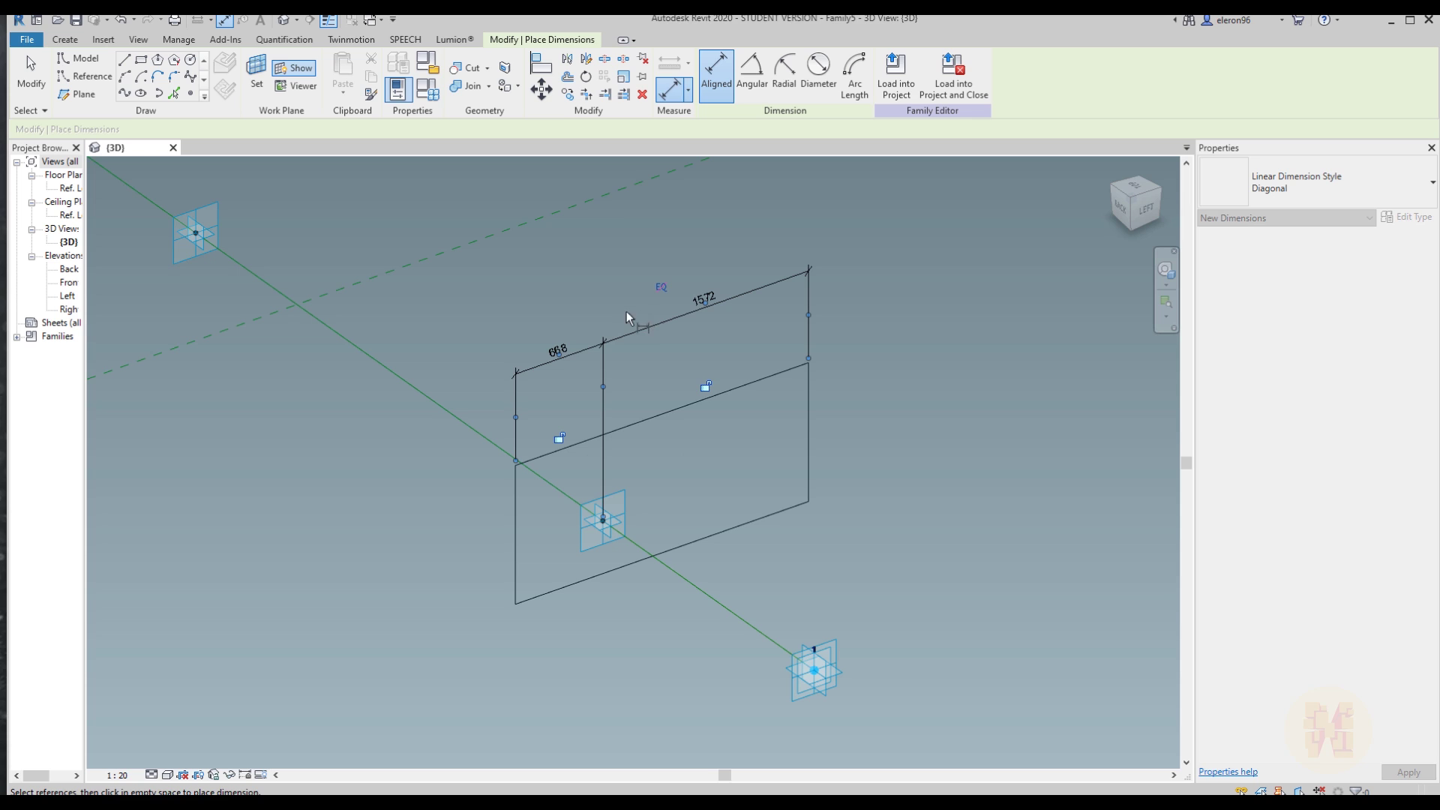
{"action": "left_click", "coordinate": [627, 312]}
{"action": "left_click", "coordinate": [657, 285]}
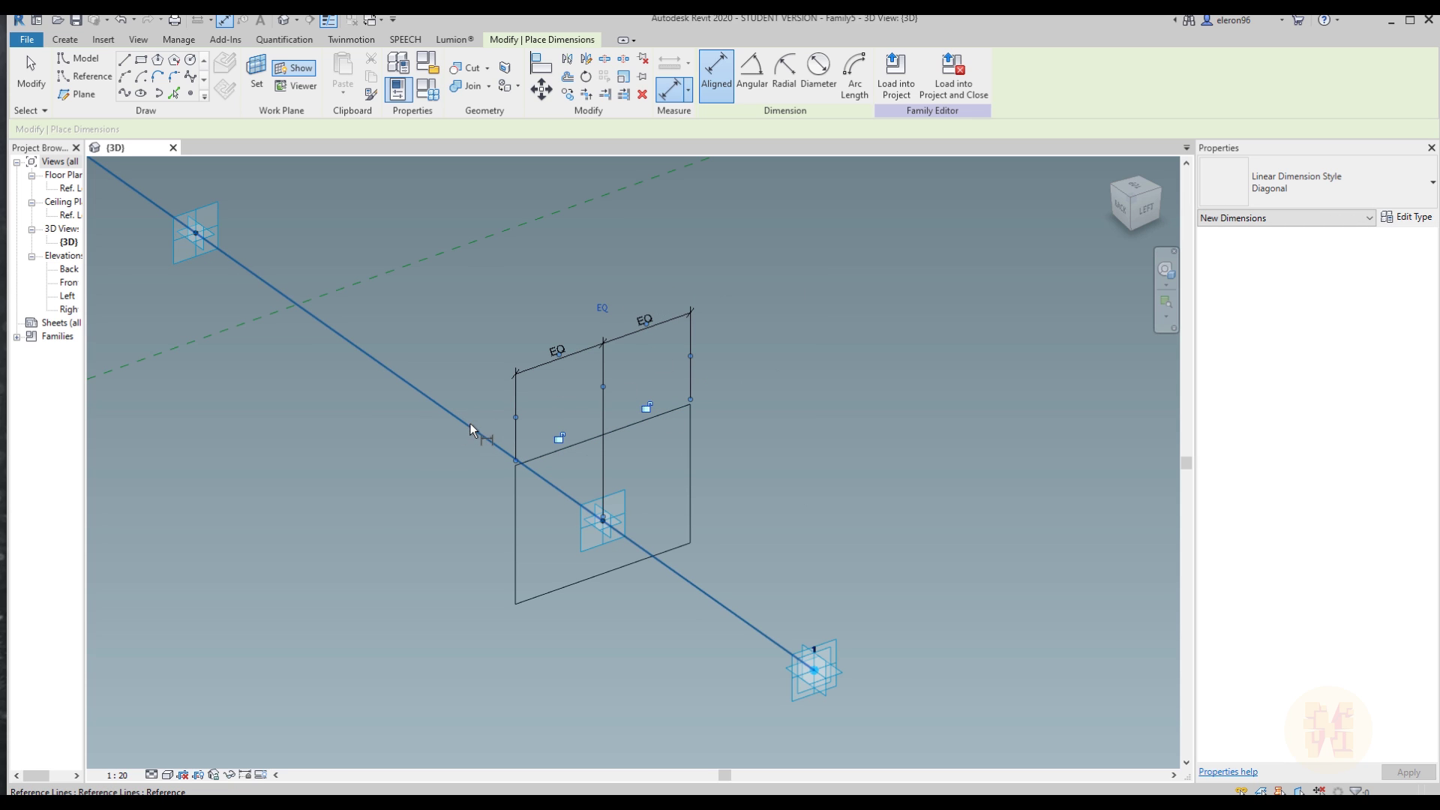
{"action": "left_click", "coordinate": [669, 413]}
{"action": "left_click", "coordinate": [640, 546]}
{"action": "left_click", "coordinate": [667, 551]}
{"action": "left_click", "coordinate": [788, 472]}
{"action": "left_click", "coordinate": [826, 425]}
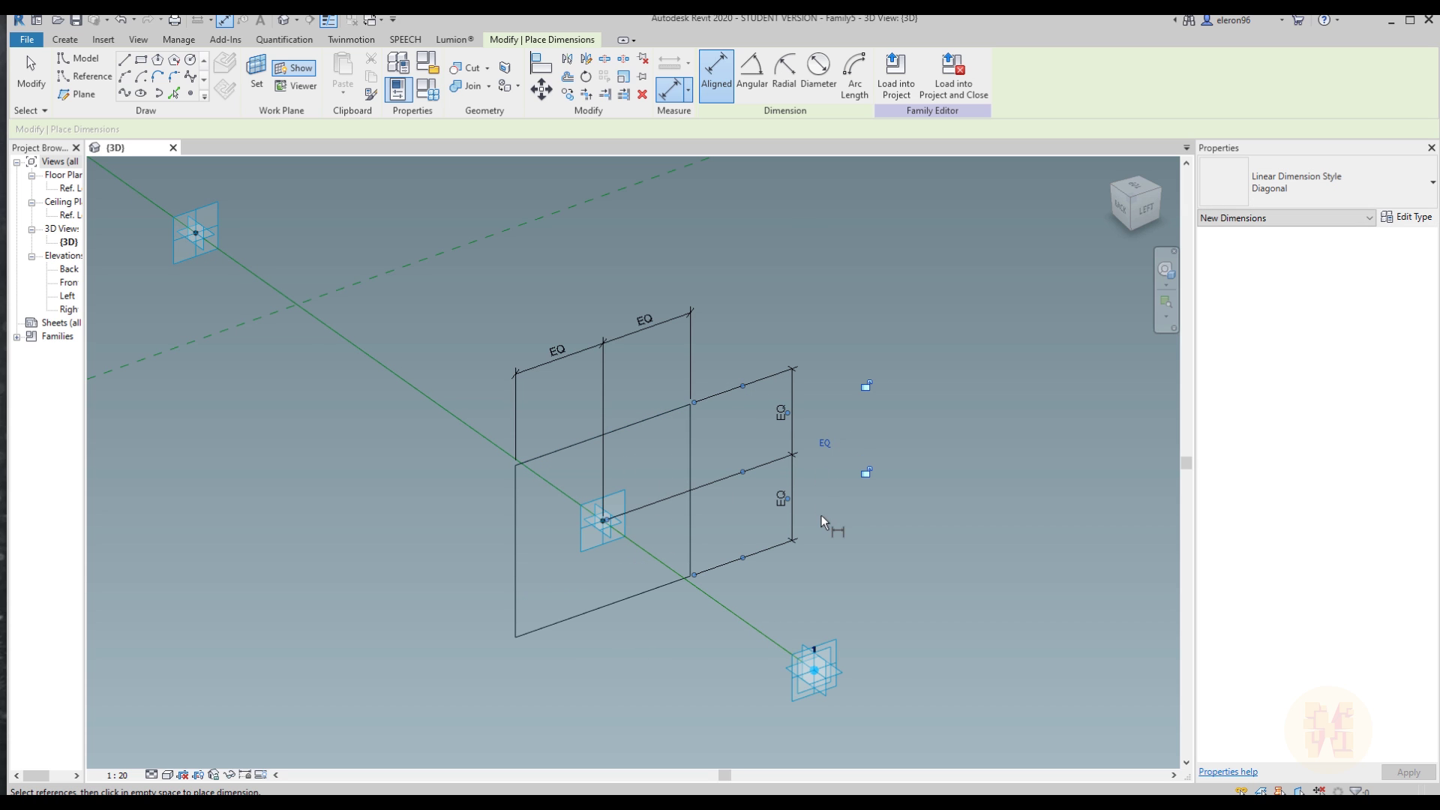
{"action": "middle_click_drag", "start_coordinate": [898, 504], "coordinate": [824, 509], "text": "shift"}
- Add the rectangle's overall dimensions: 1336 width and 1239 height
{"action": "left_click", "coordinate": [519, 483]}
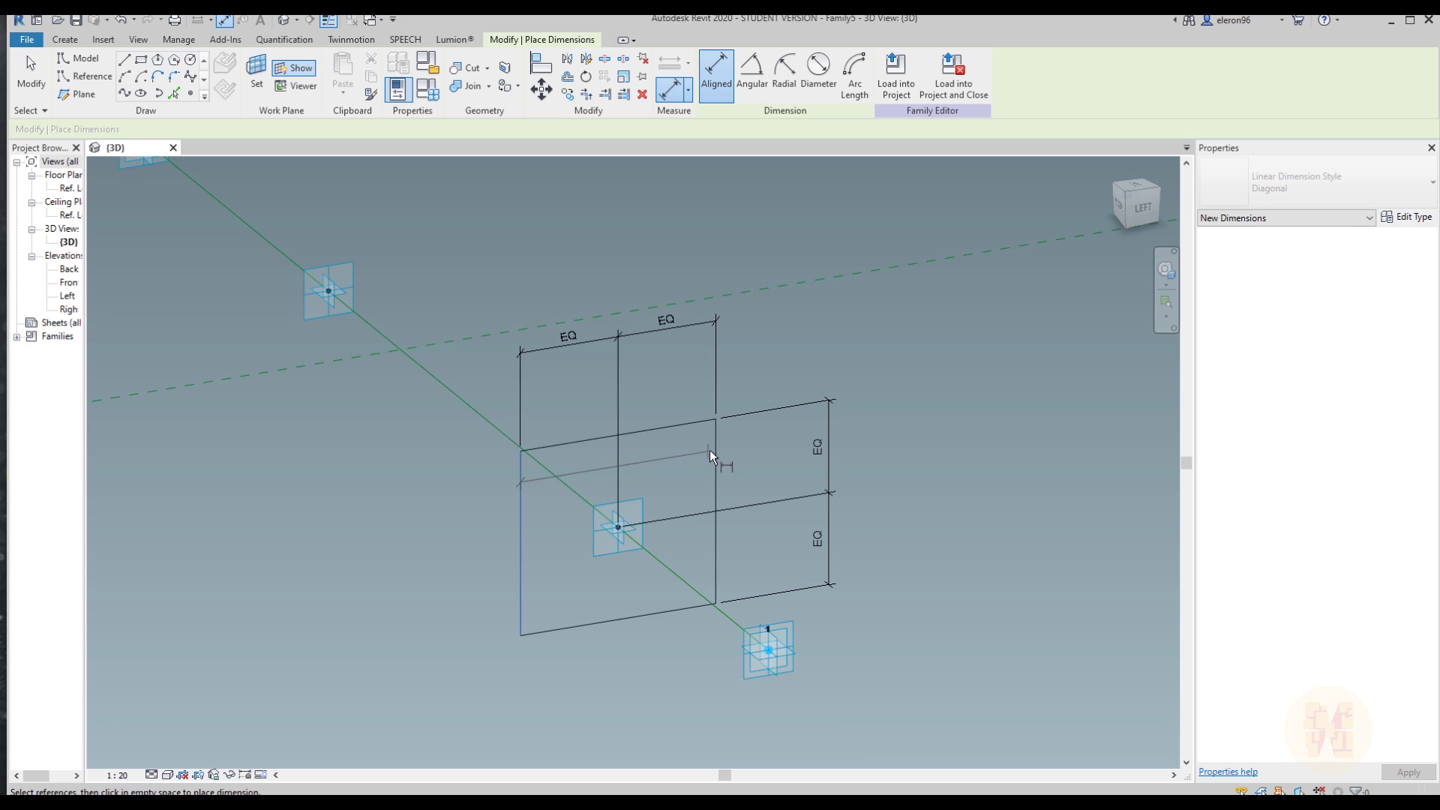
{"action": "left_click", "coordinate": [714, 449]}
{"action": "left_click", "coordinate": [737, 257]}
{"action": "left_click", "coordinate": [688, 425]}
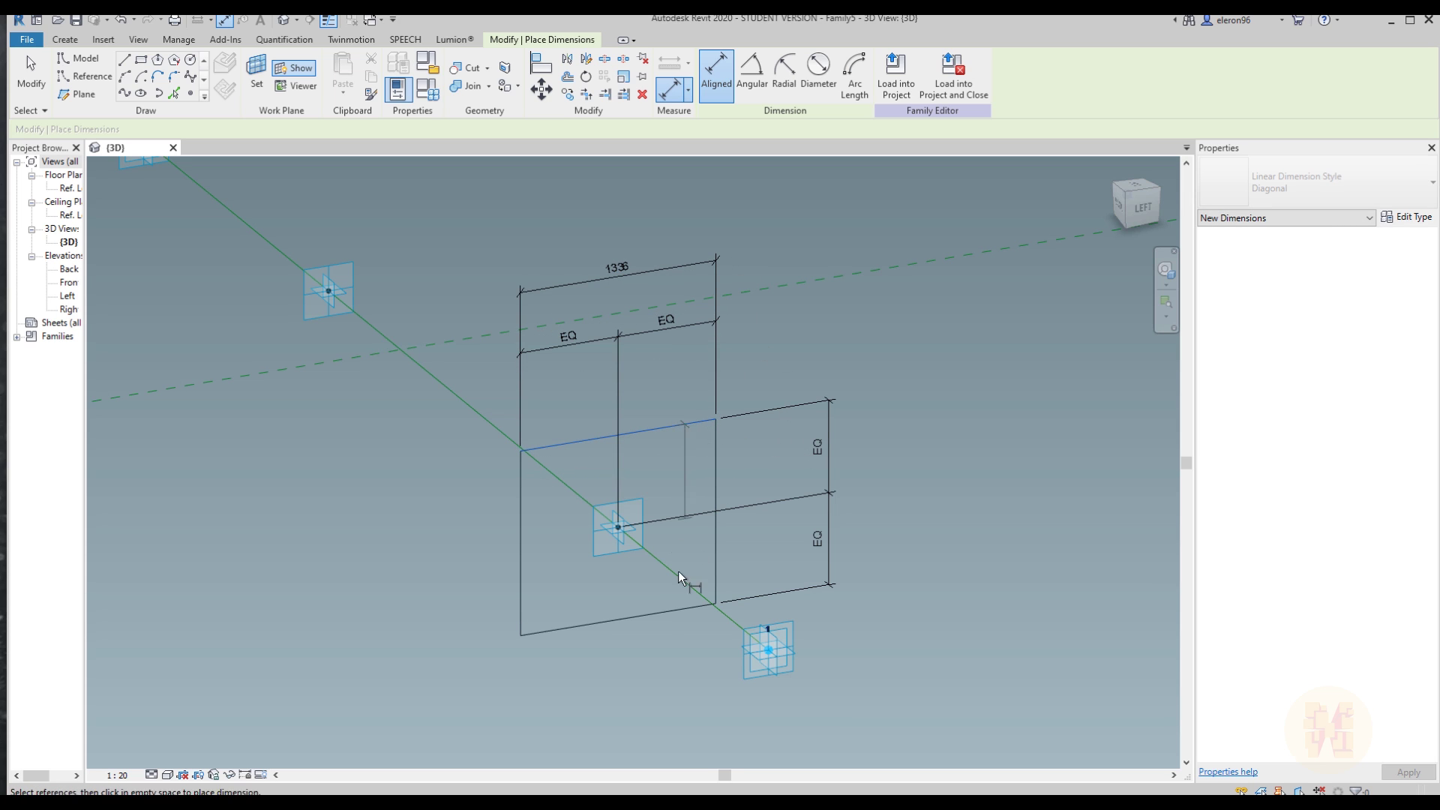
{"action": "left_click", "coordinate": [673, 609]}
{"action": "left_click", "coordinate": [876, 560]}
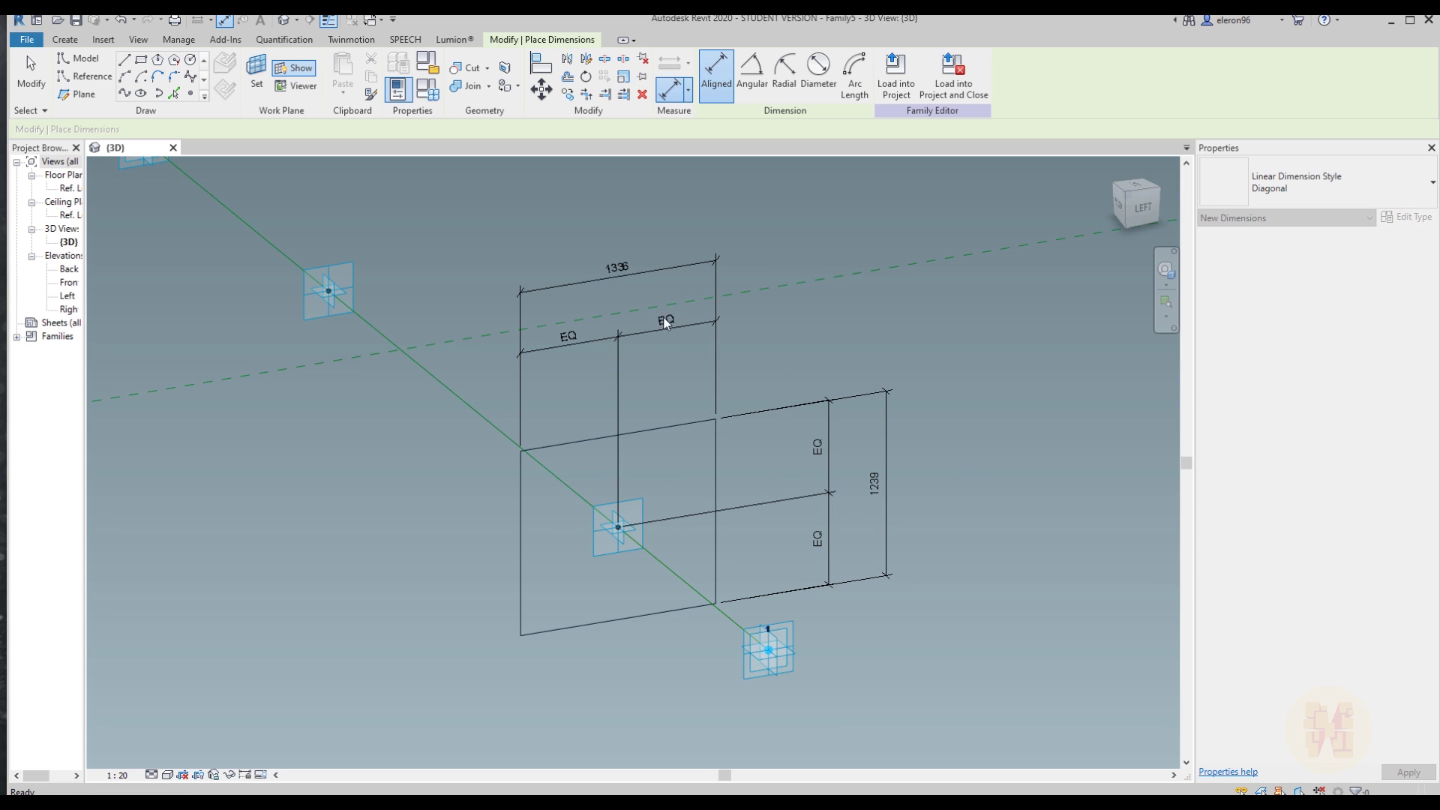
{"action": "key", "text": "Escape"}
{"action": "key", "text": "Escape"}
{"action": "left_click", "coordinate": [664, 273]}
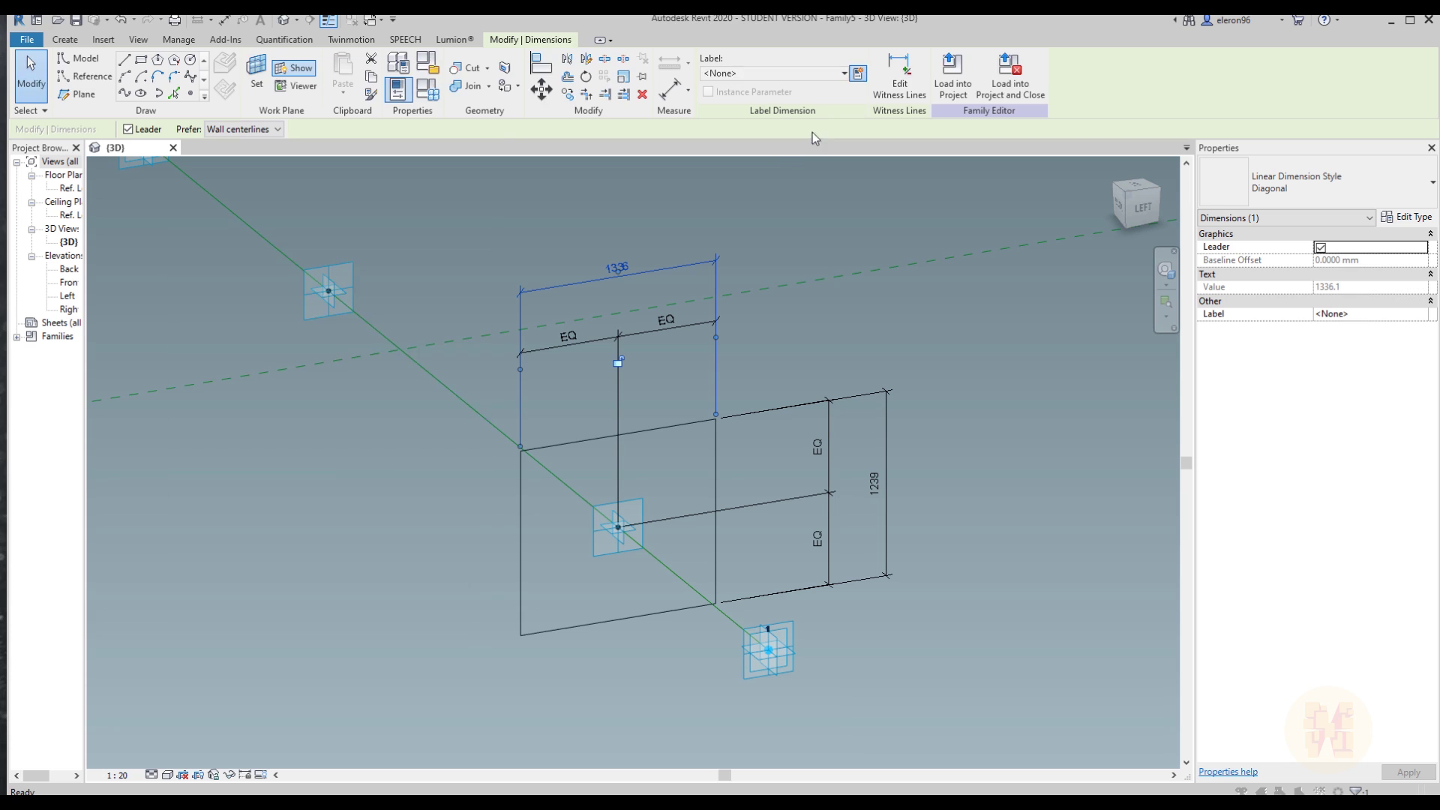
- Label the 1336 width dimension with a new instance parameter W
{"action": "left_click", "coordinate": [858, 72]}
{"action": "type", "text": "W"}
{"action": "left_click", "coordinate": [350, 447]}
{"action": "left_click", "coordinate": [447, 612]}
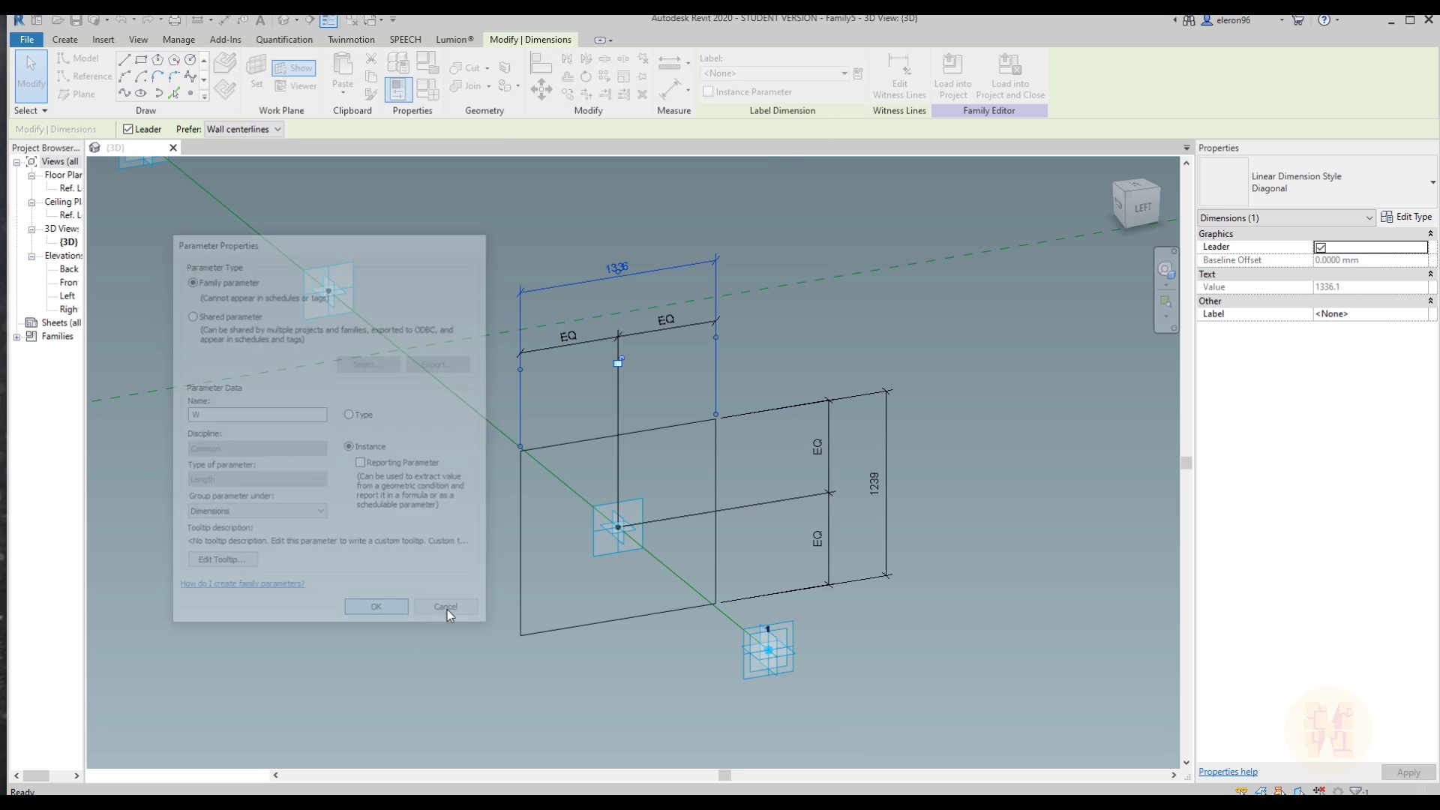
- Label the 1239 height dimension with a new instance parameter T
{"action": "left_click", "coordinate": [884, 505]}
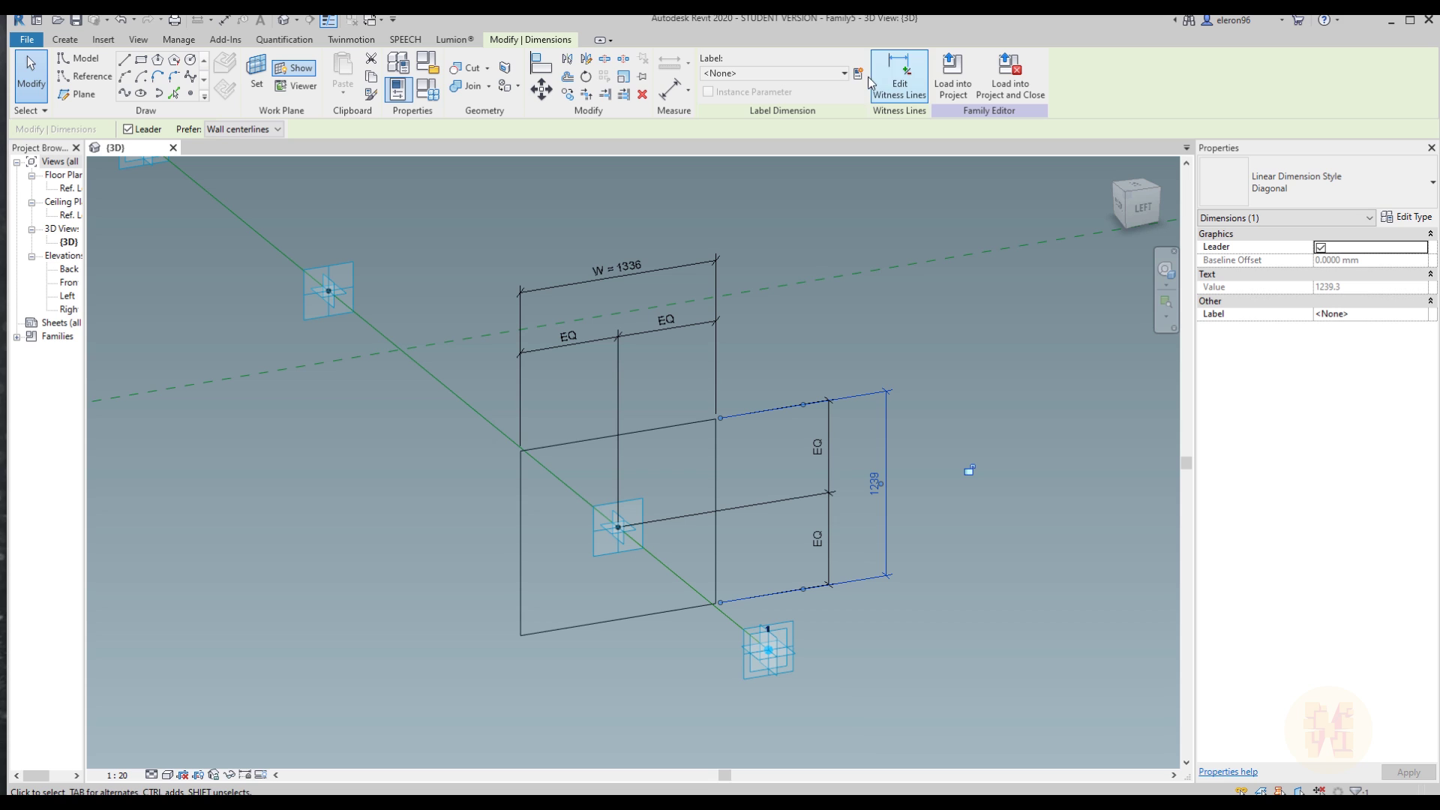
{"action": "left_click", "coordinate": [859, 74]}
{"action": "type", "text": "T"}
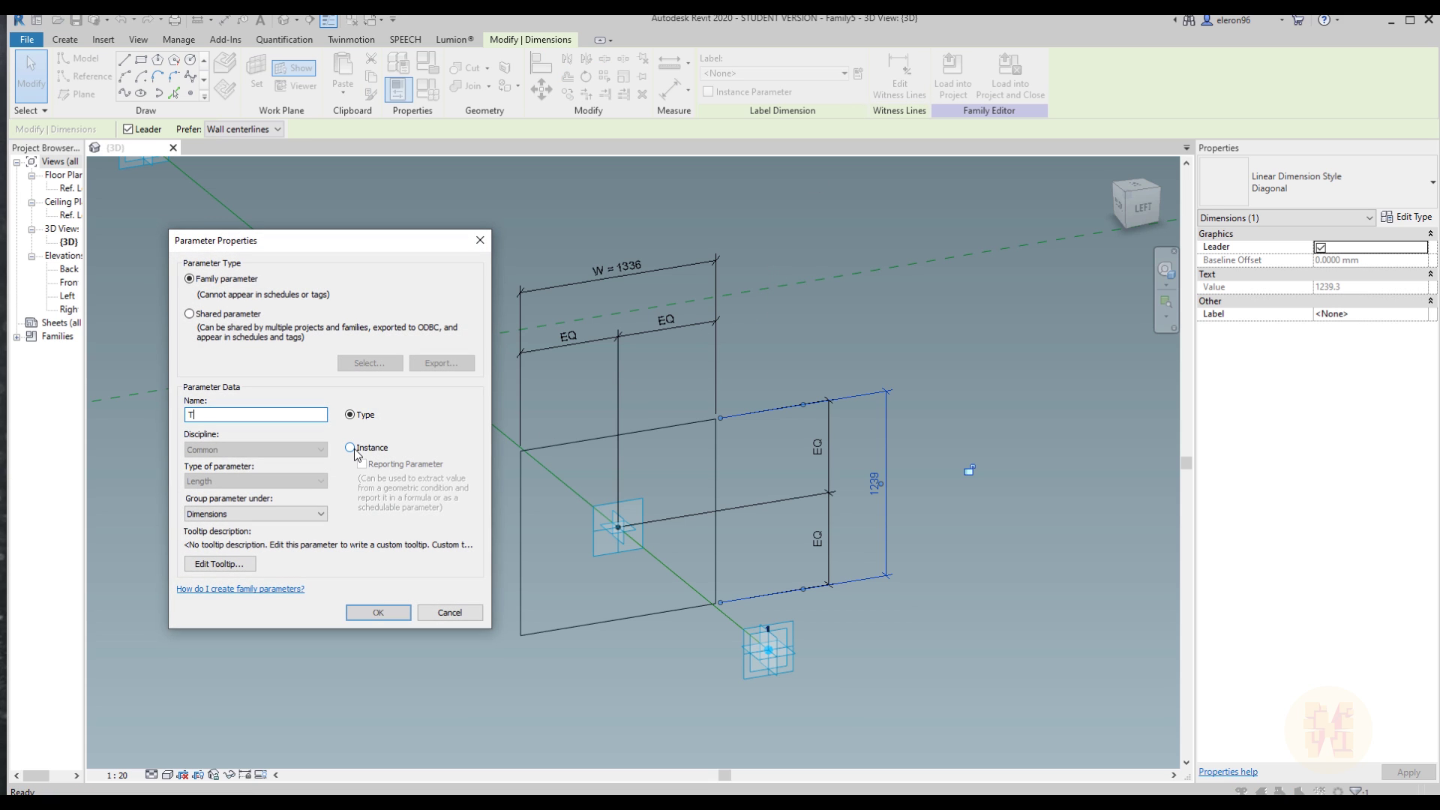
{"action": "left_click", "coordinate": [350, 448]}
{"action": "left_click", "coordinate": [409, 622]}
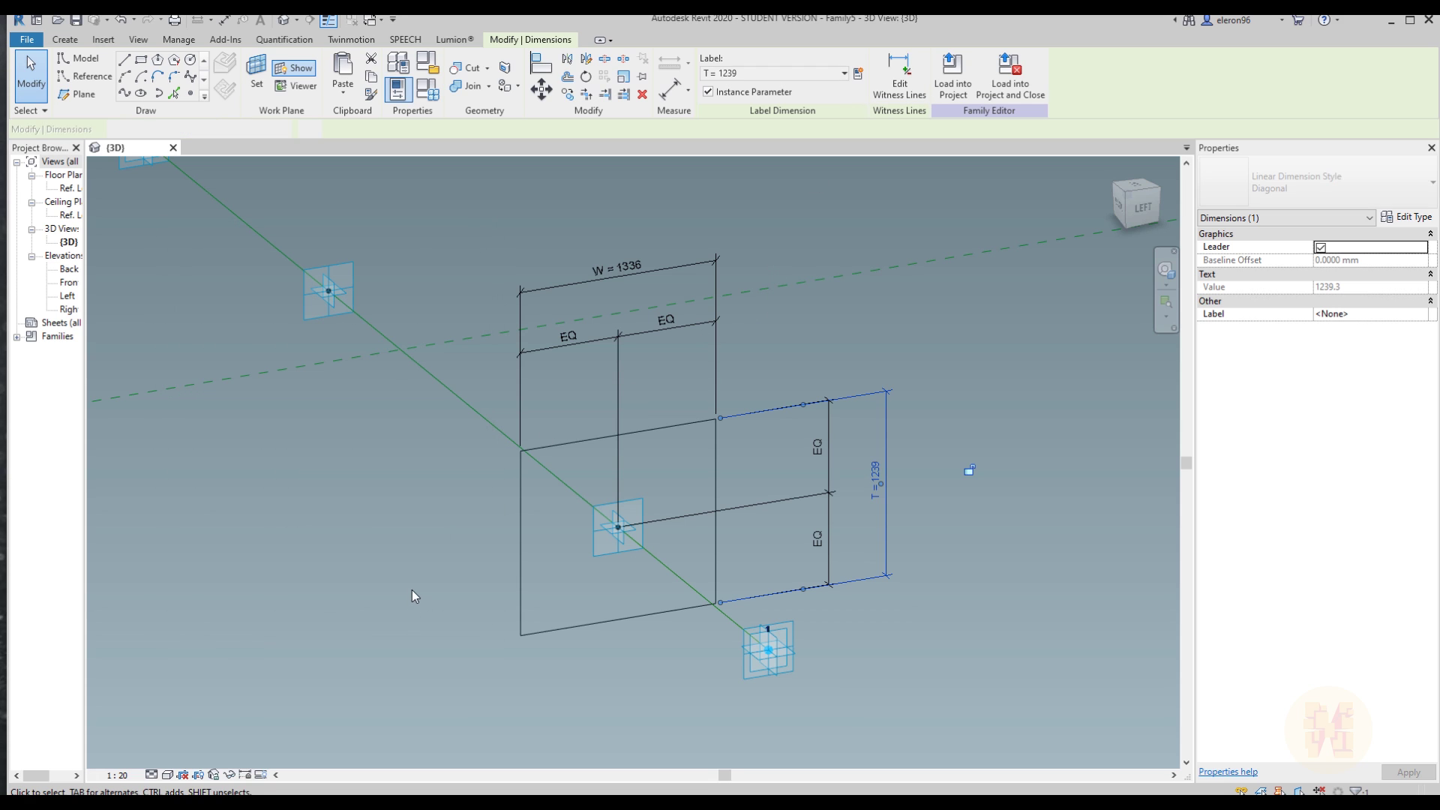
{"action": "left_click", "coordinate": [441, 533]}
{"action": "middle_click_drag", "start_coordinate": [441, 533], "coordinate": [601, 429], "text": "shift"}
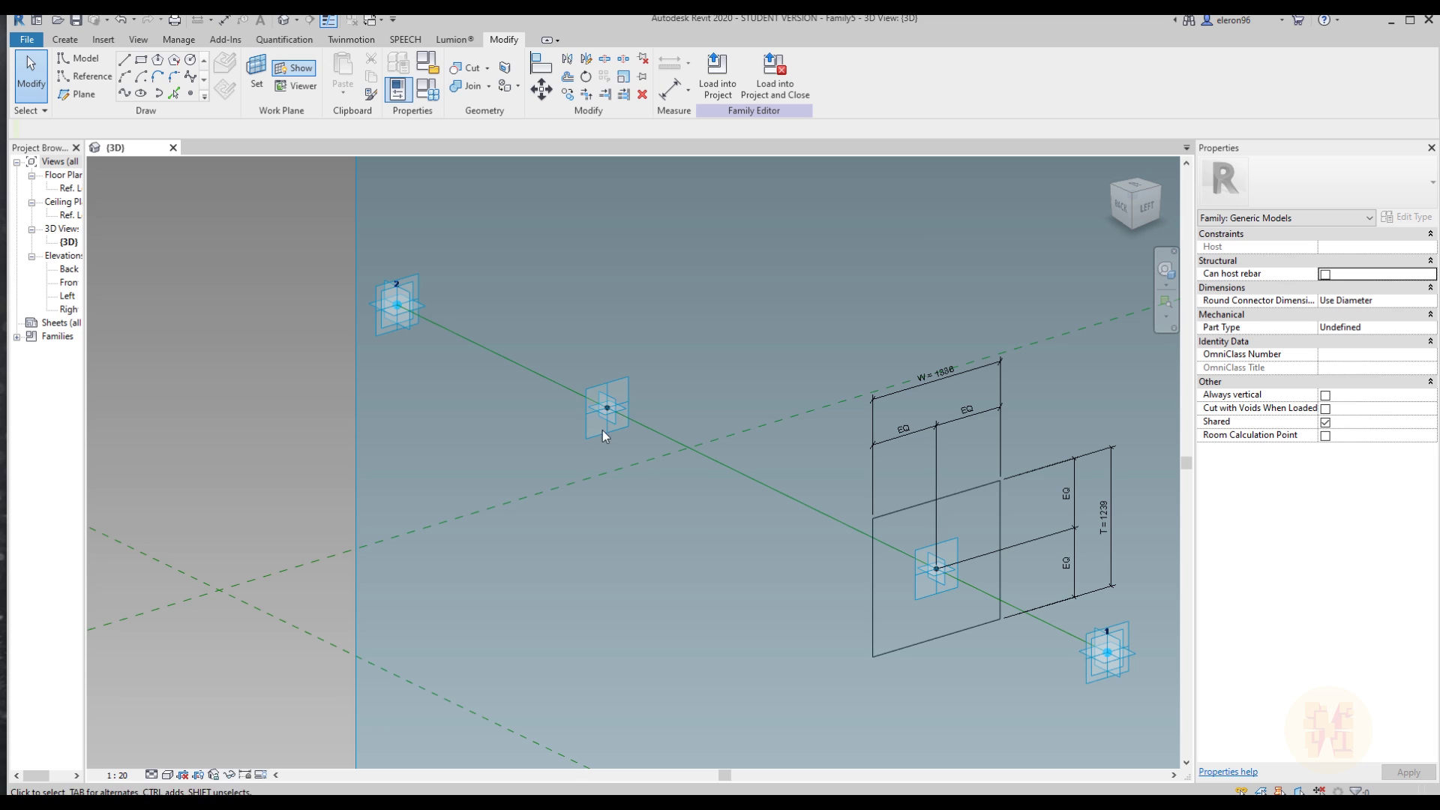
- Set the middle hosted reference point's plane as the work plane
{"action": "scroll", "coordinate": [622, 399], "scroll_direction": "up", "scroll_amount": 2}
{"action": "middle_click_drag", "start_coordinate": [638, 383], "coordinate": [593, 415]}
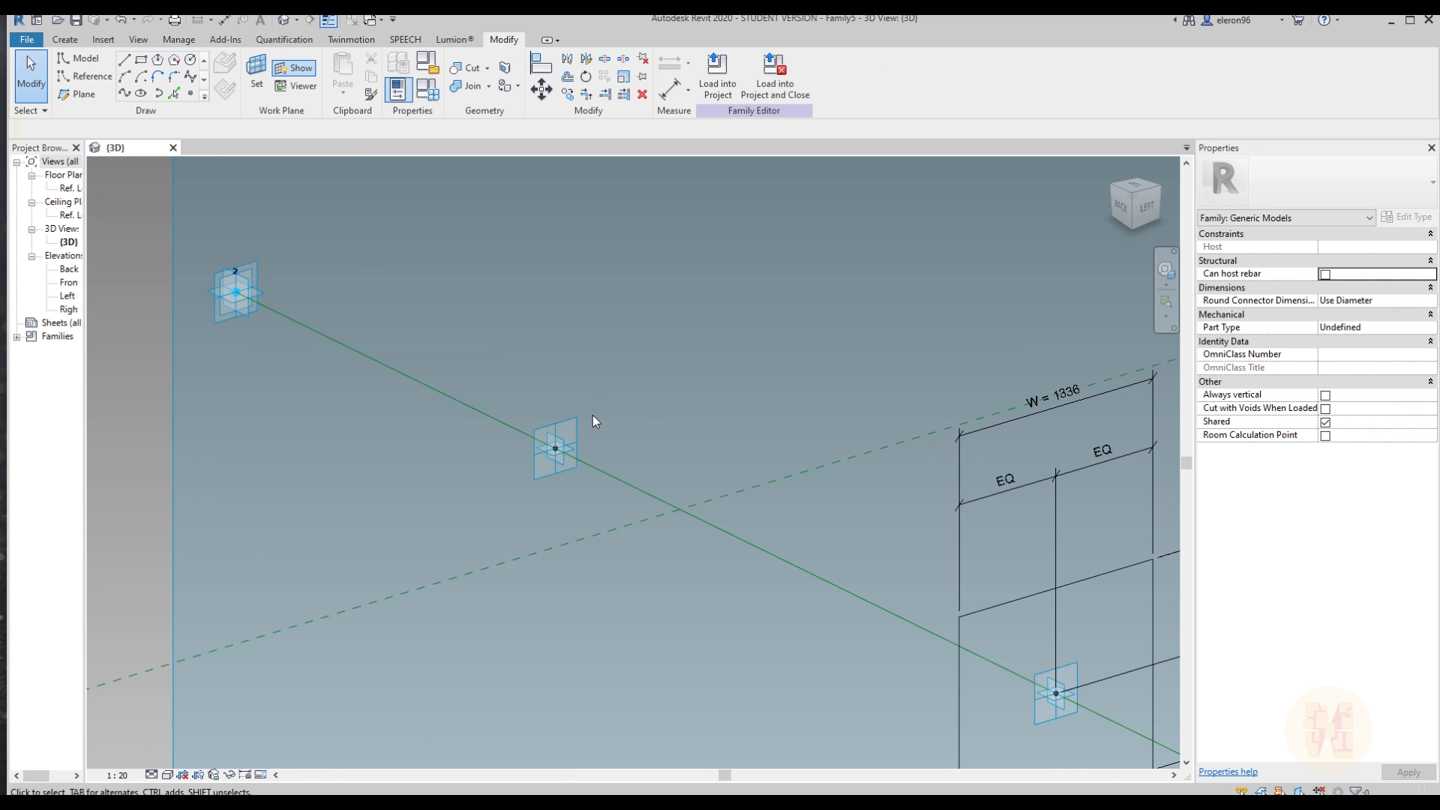
{"action": "left_click", "coordinate": [257, 75]}
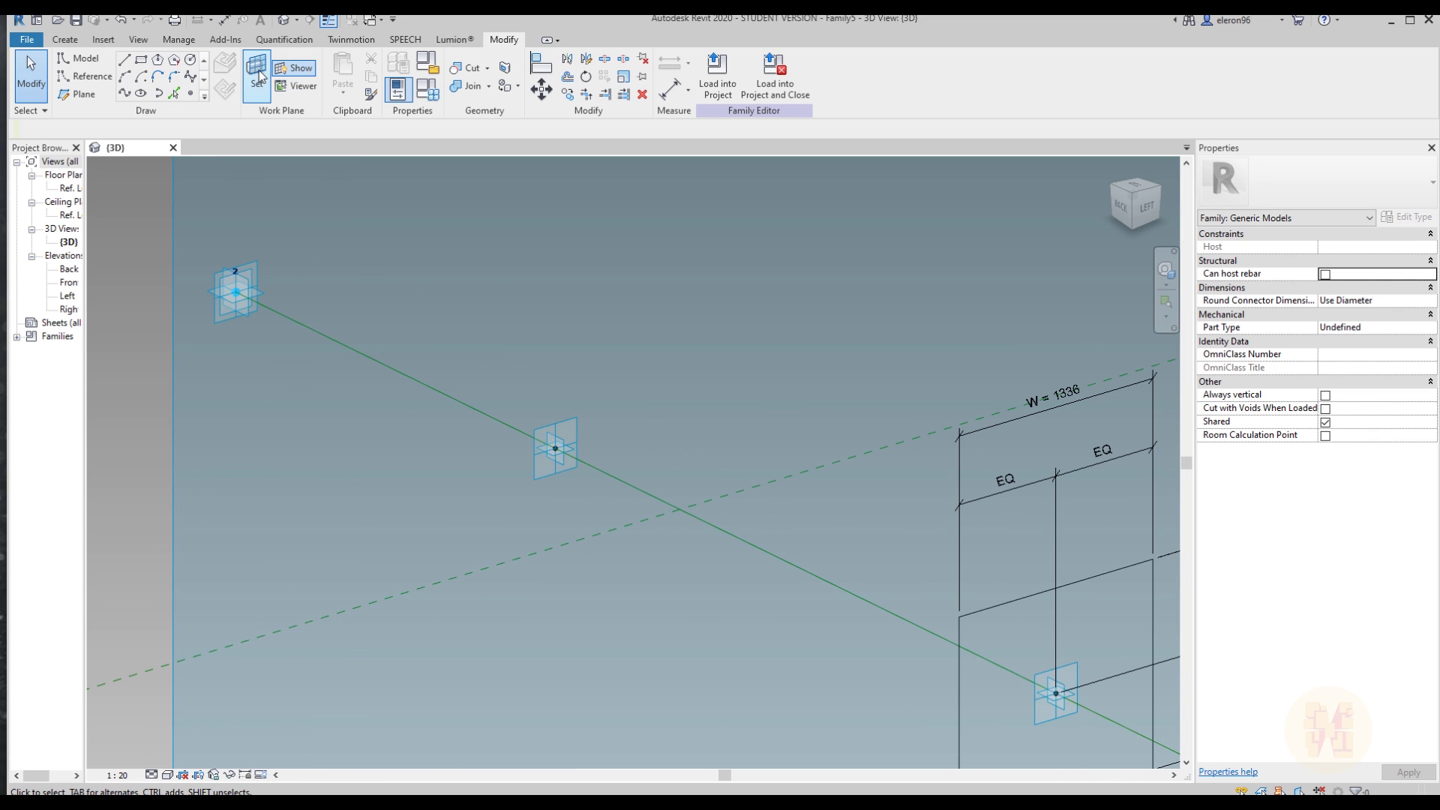
{"action": "left_click", "coordinate": [581, 431]}
{"action": "scroll", "coordinate": [591, 408], "scroll_direction": "down", "scroll_amount": 4}
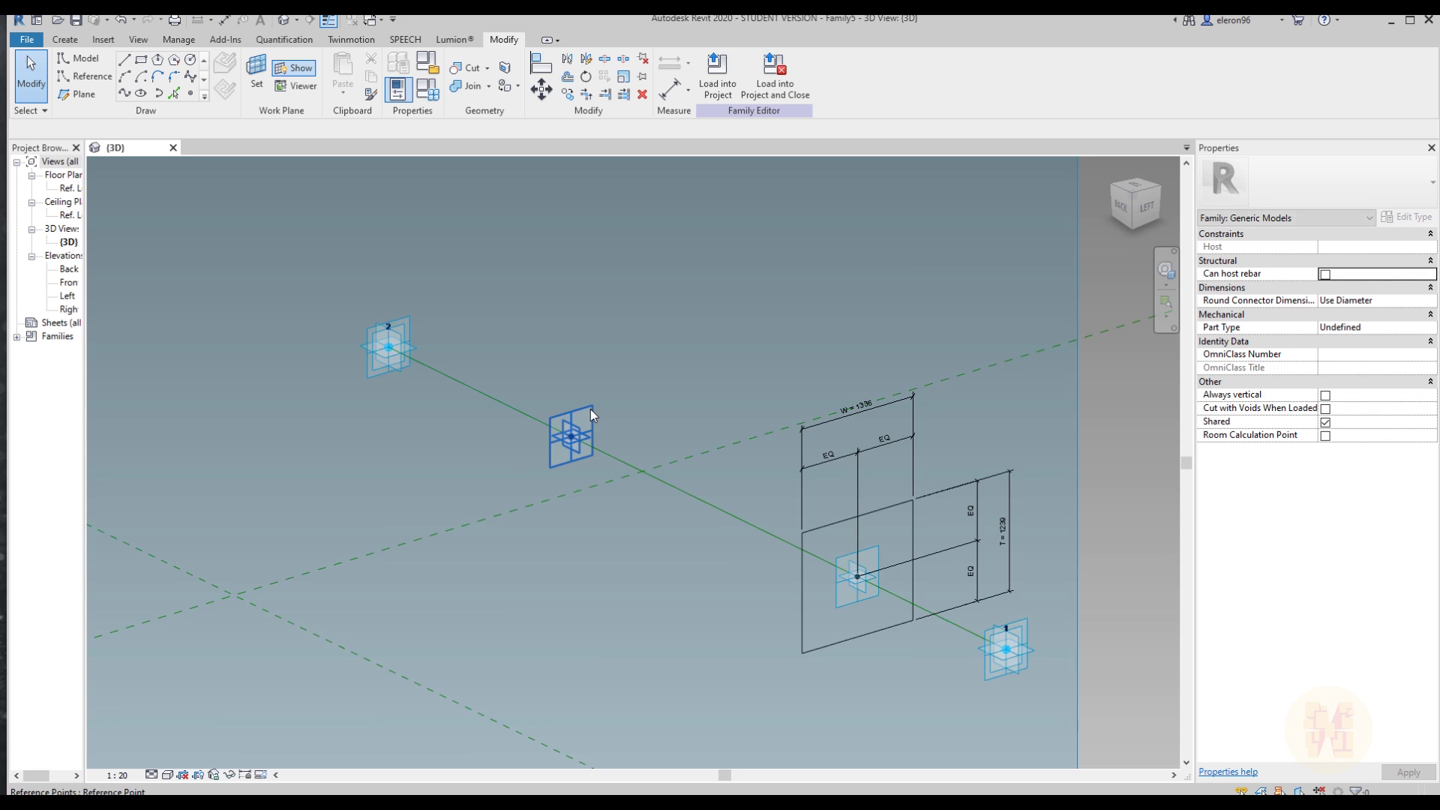
{"action": "mouse_move", "coordinate": [555, 473]}
{"action": "middle_mouse_down", "text": "shift"}
{"action": "mouse_move", "coordinate": [685, 540]}
{"action": "mouse_move", "coordinate": [777, 525]}
{"action": "middle_mouse_up", "text": "shift"}
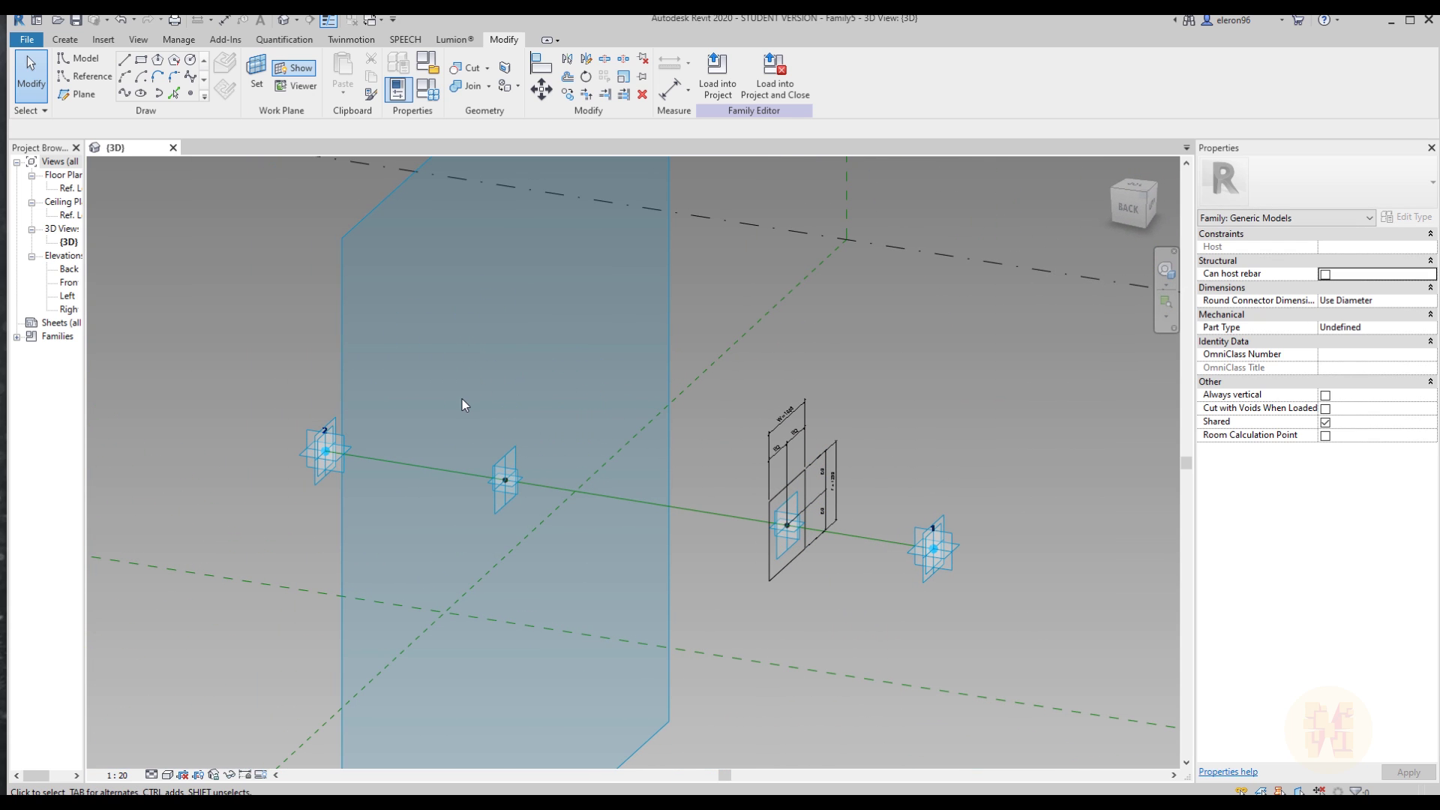
{"action": "middle_click_drag", "start_coordinate": [735, 394], "coordinate": [546, 425], "text": "shift"}
{"action": "scroll", "coordinate": [668, 363], "scroll_direction": "up", "scroll_amount": 2}
{"action": "scroll", "coordinate": [545, 424], "scroll_direction": "up", "scroll_amount": 2}
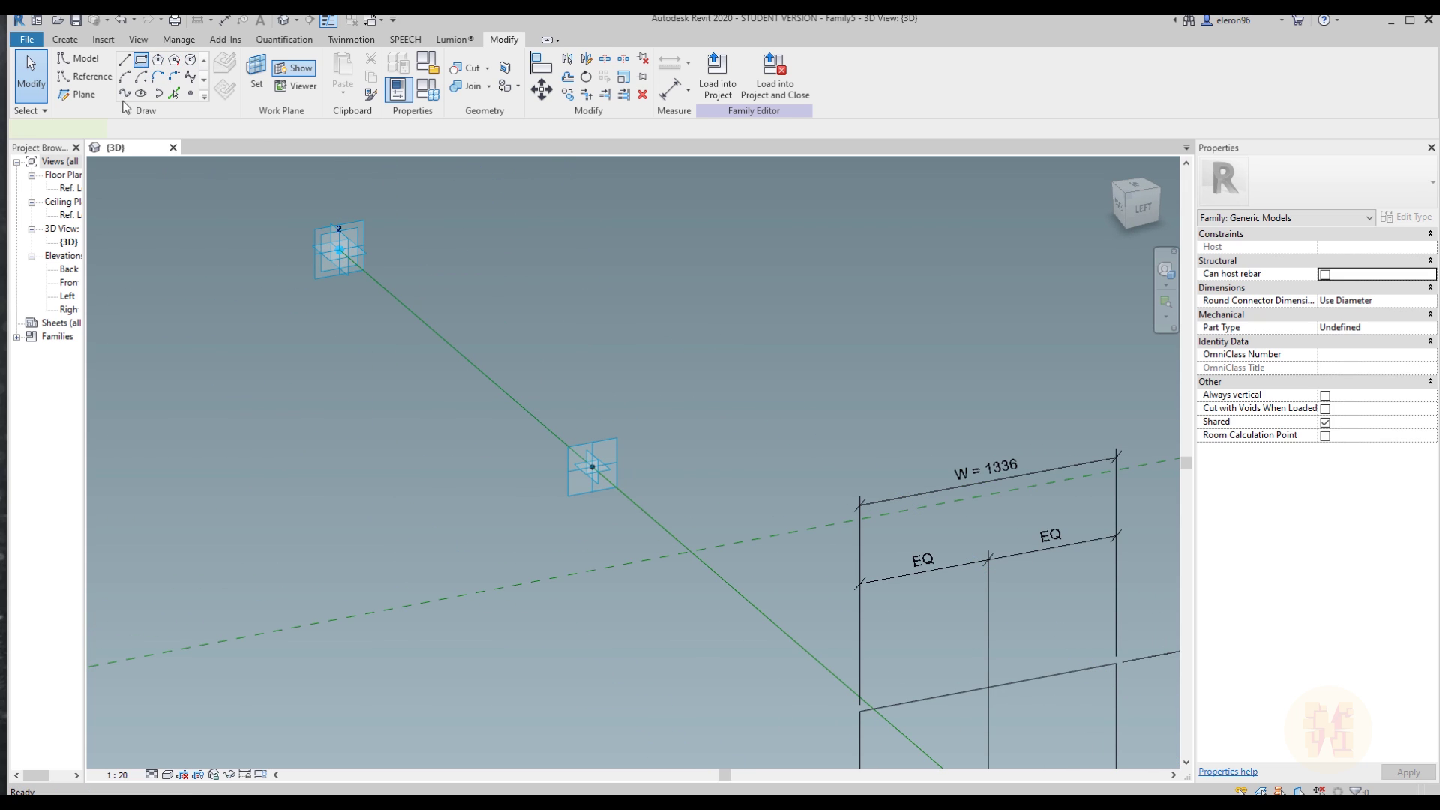
- Draw a rectangle of model lines around the point on that plane
{"action": "left_click", "coordinate": [143, 61]}
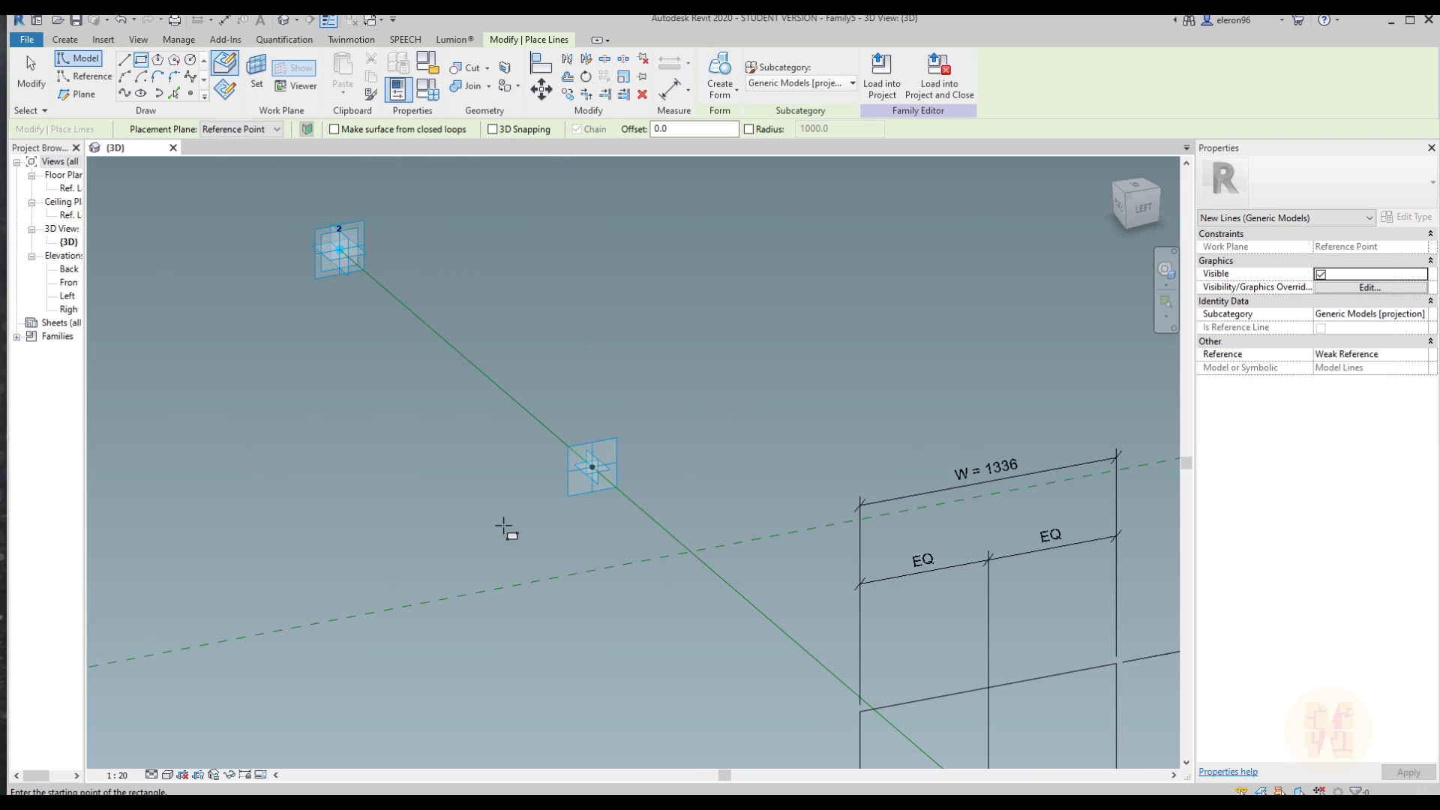
{"action": "left_click", "coordinate": [444, 551]}
{"action": "left_click", "coordinate": [751, 273]}
{"action": "key", "text": "Escape"}
{"action": "key", "text": "Escape"}
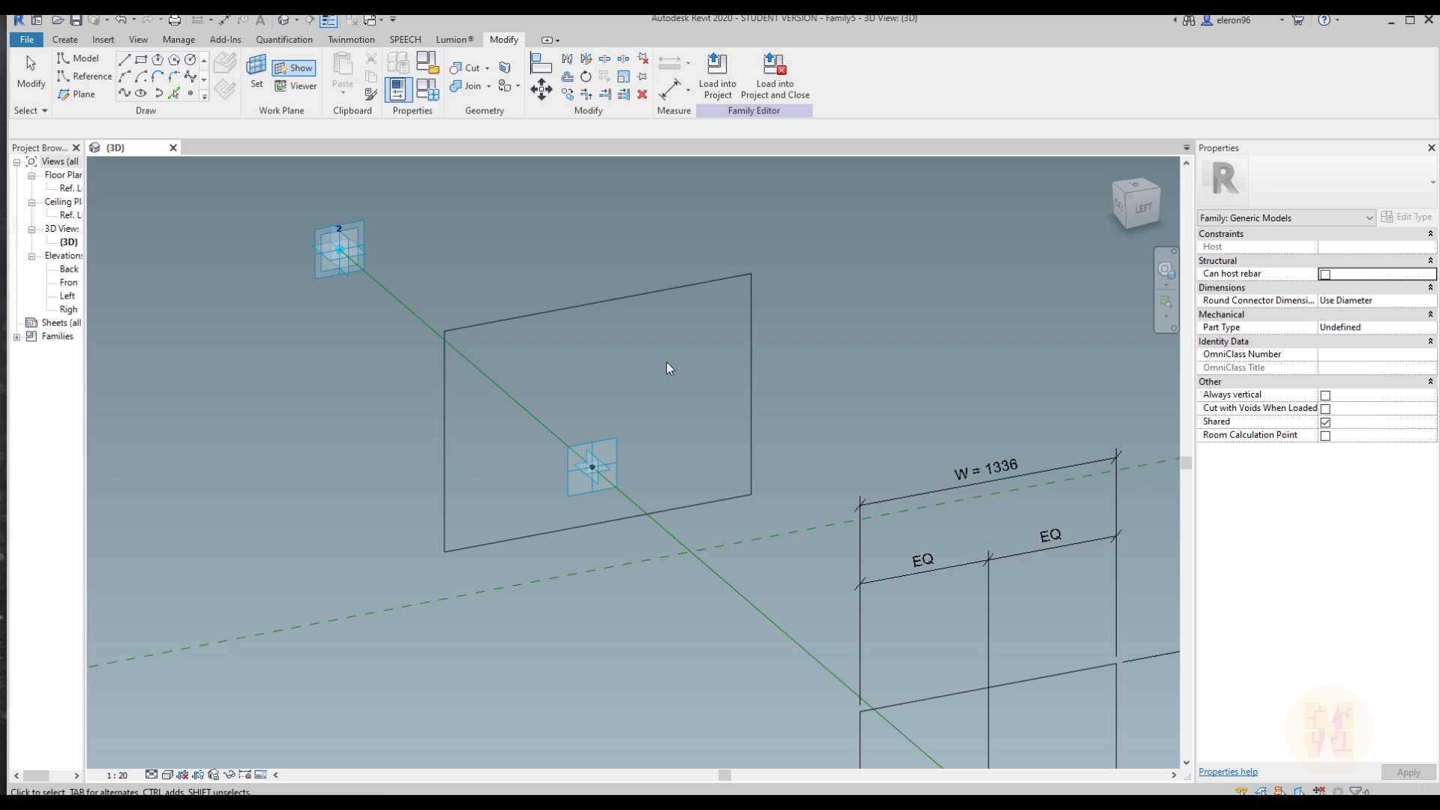
{"action": "middle_click_drag", "start_coordinate": [666, 362], "coordinate": [639, 385]}
- Add an EQ width dimension chain through the diagonal plane plus an overall 1542 width dimension
{"action": "key", "text": "d"}
{"action": "key", "text": "i"}
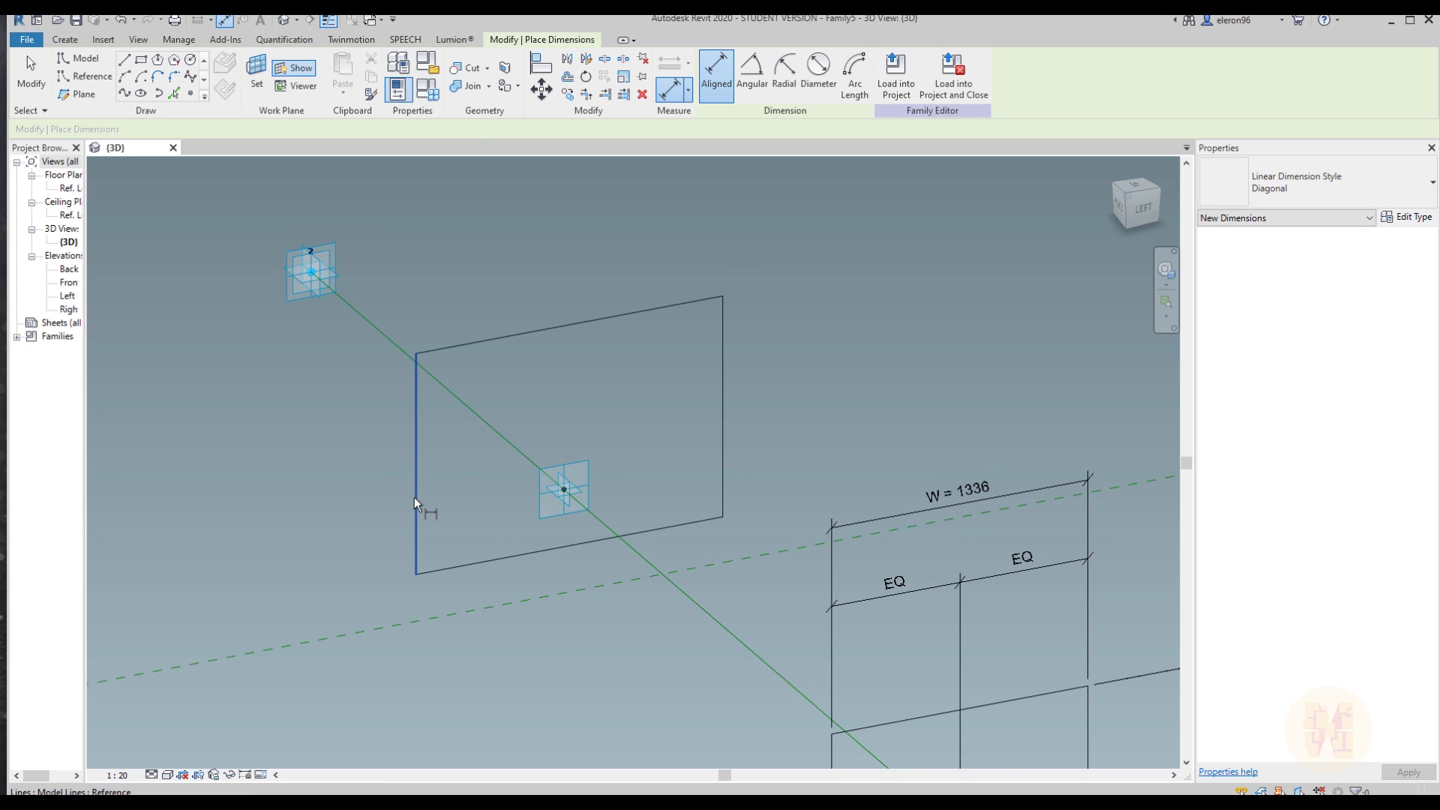
{"action": "left_click", "coordinate": [414, 497]}
{"action": "left_click", "coordinate": [523, 454]}
{"action": "left_click", "coordinate": [726, 438]}
{"action": "left_click", "coordinate": [416, 483]}
{"action": "left_click", "coordinate": [516, 448]}
{"action": "left_click", "coordinate": [717, 411]}
{"action": "left_click", "coordinate": [591, 235]}
{"action": "middle_click_drag", "start_coordinate": [592, 235], "coordinate": [587, 287]}
{"action": "left_click", "coordinate": [584, 283]}
{"action": "left_click", "coordinate": [434, 526]}
{"action": "left_click", "coordinate": [722, 508]}
{"action": "left_click", "coordinate": [687, 258]}
- Add an EQ height dimension chain and an overall 591 height dimension to the rectangle
{"action": "left_click", "coordinate": [628, 424]}
{"action": "left_click", "coordinate": [624, 627]}
{"action": "left_click", "coordinate": [672, 627]}
{"action": "left_click", "coordinate": [886, 511]}
{"action": "left_click", "coordinate": [933, 460]}
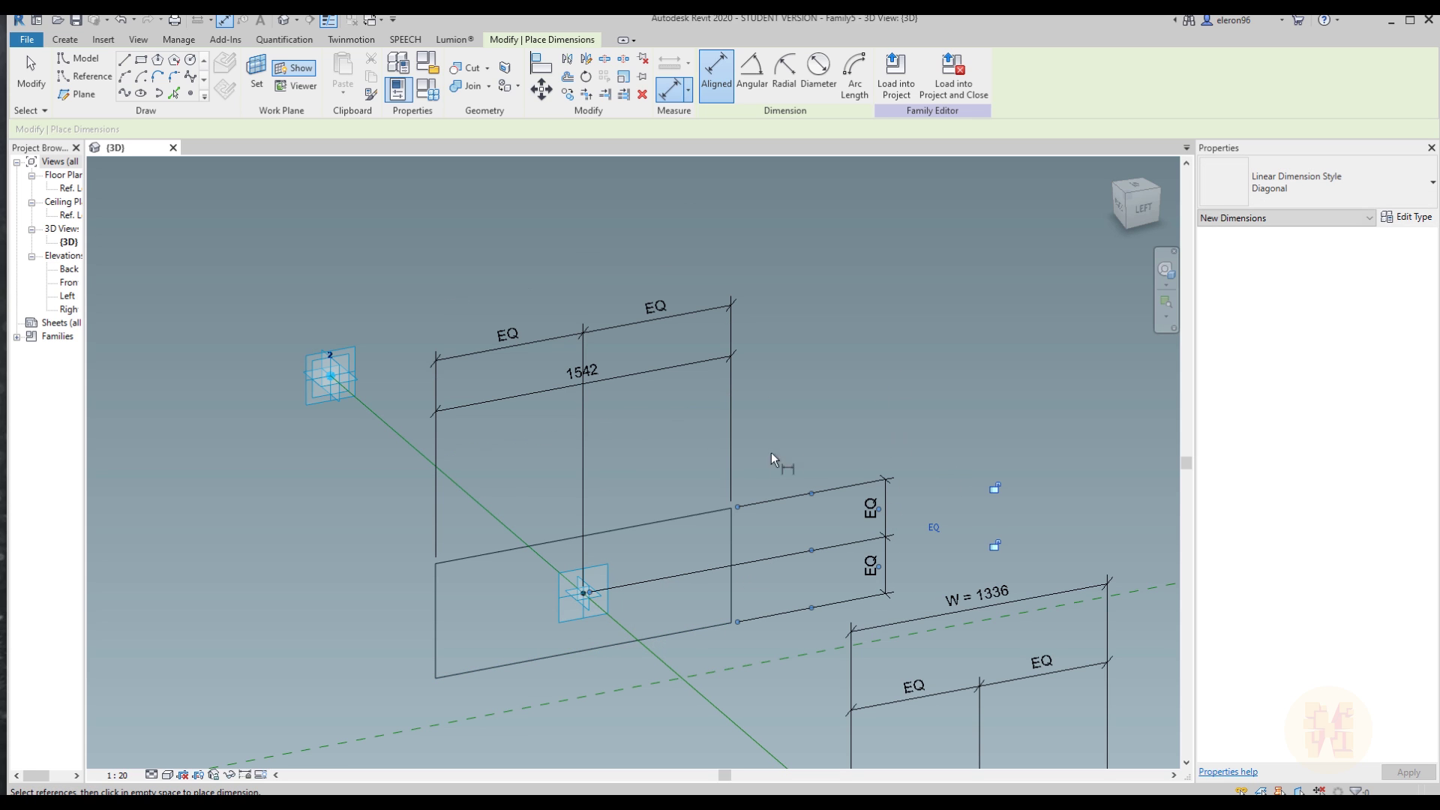
{"action": "left_click", "coordinate": [694, 517]}
{"action": "left_click", "coordinate": [678, 632]}
{"action": "left_click", "coordinate": [973, 518]}
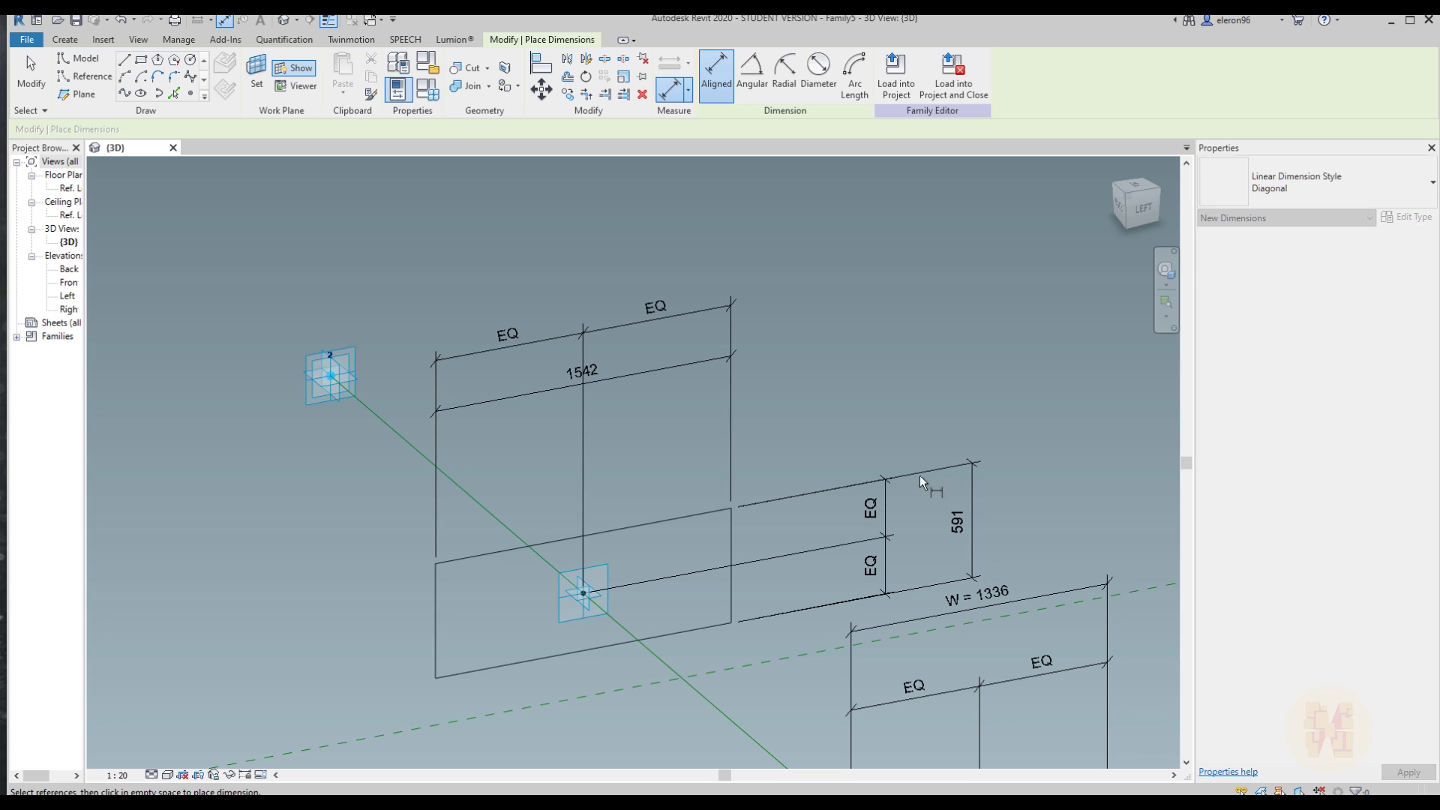
{"action": "key", "text": "Escape"}
{"action": "key", "text": "Escape"}
- Move the width dimension above the EQ chain and label the overall dimensions W and T
{"action": "left_click", "coordinate": [665, 366]}
{"action": "left_click_drag", "start_coordinate": [664, 366], "coordinate": [665, 270]}
{"action": "left_click", "coordinate": [797, 76]}
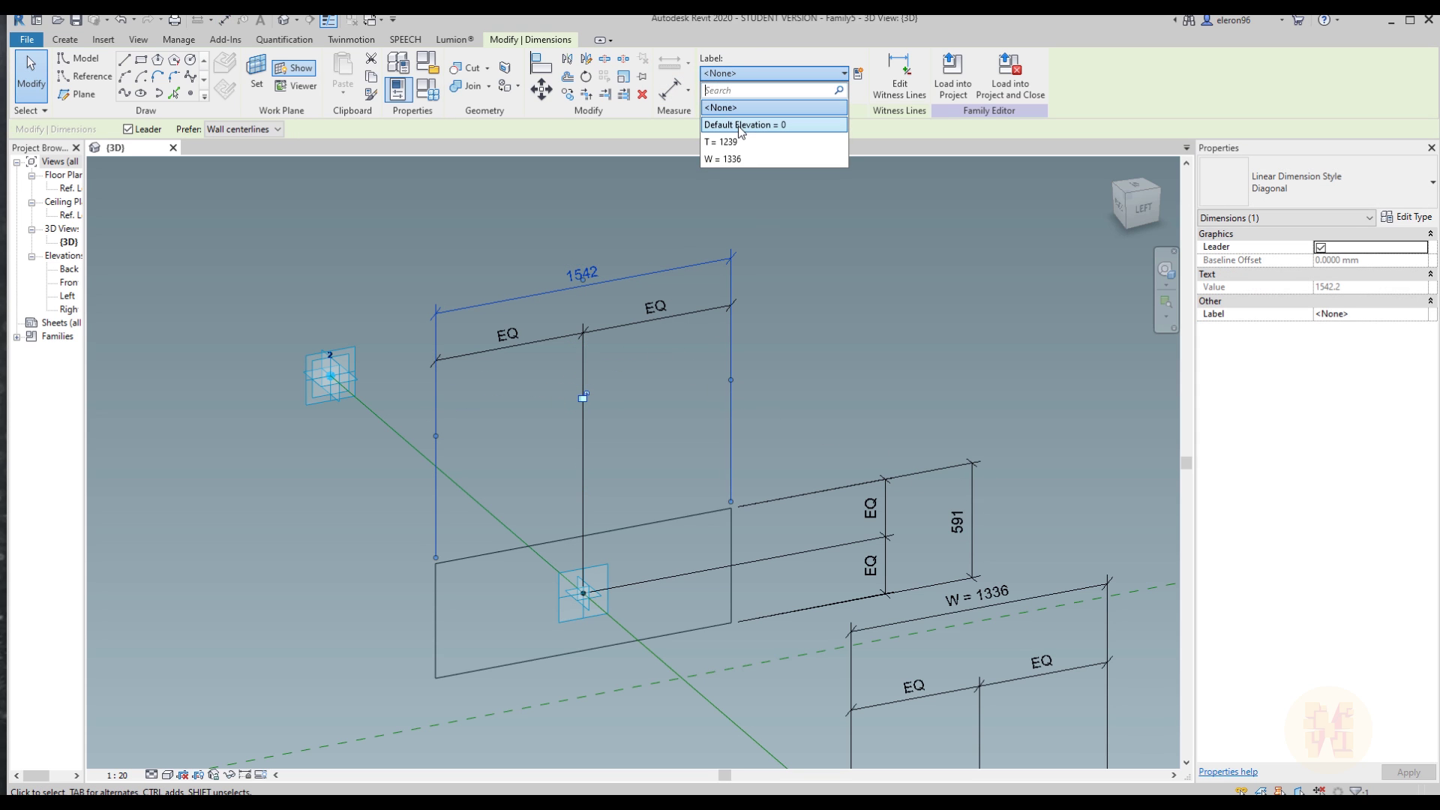
{"action": "left_click", "coordinate": [740, 159]}
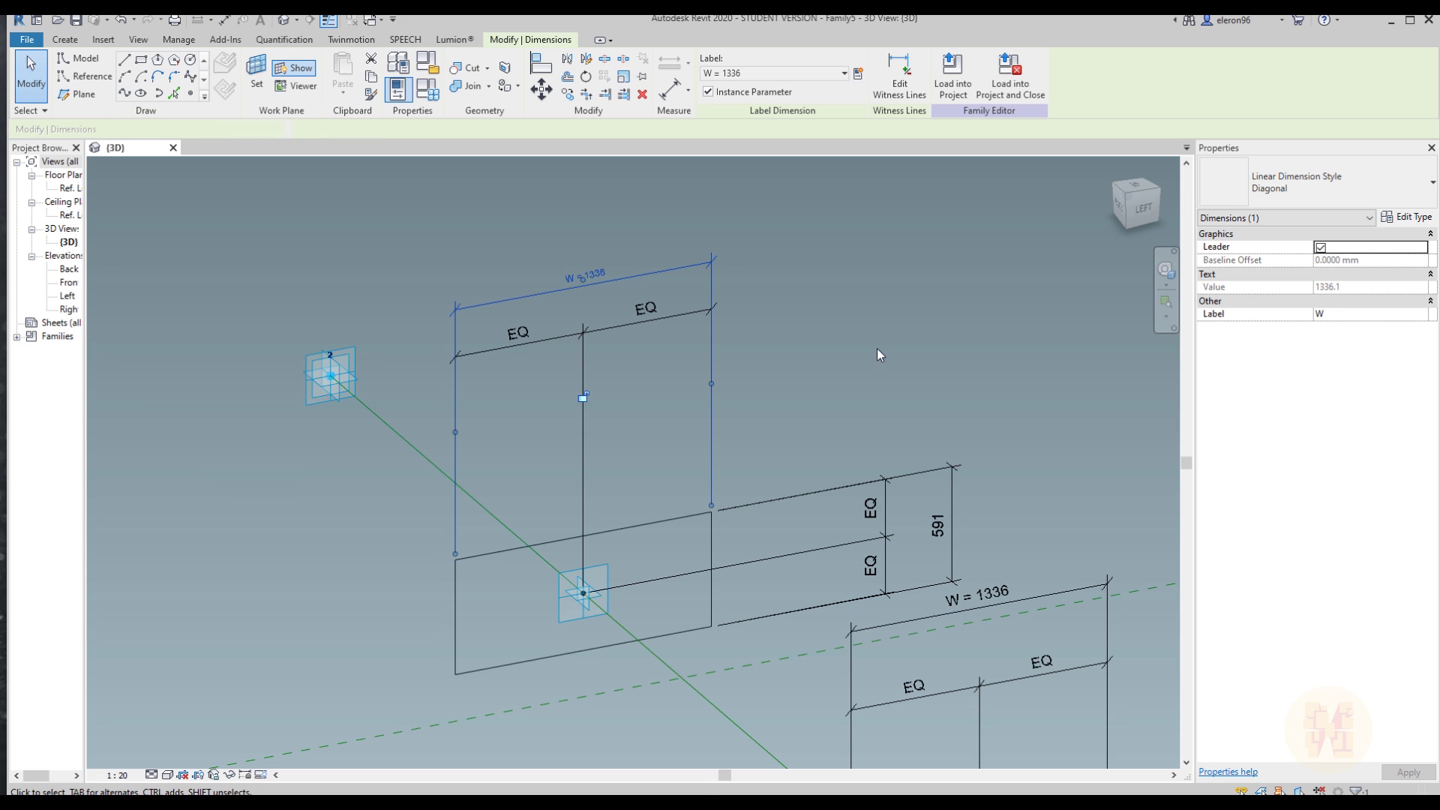
{"action": "left_click", "coordinate": [853, 452]}
{"action": "left_click", "coordinate": [953, 497]}
{"action": "left_click", "coordinate": [797, 73]}
{"action": "left_click", "coordinate": [742, 110]}
{"action": "left_click", "coordinate": [915, 339]}
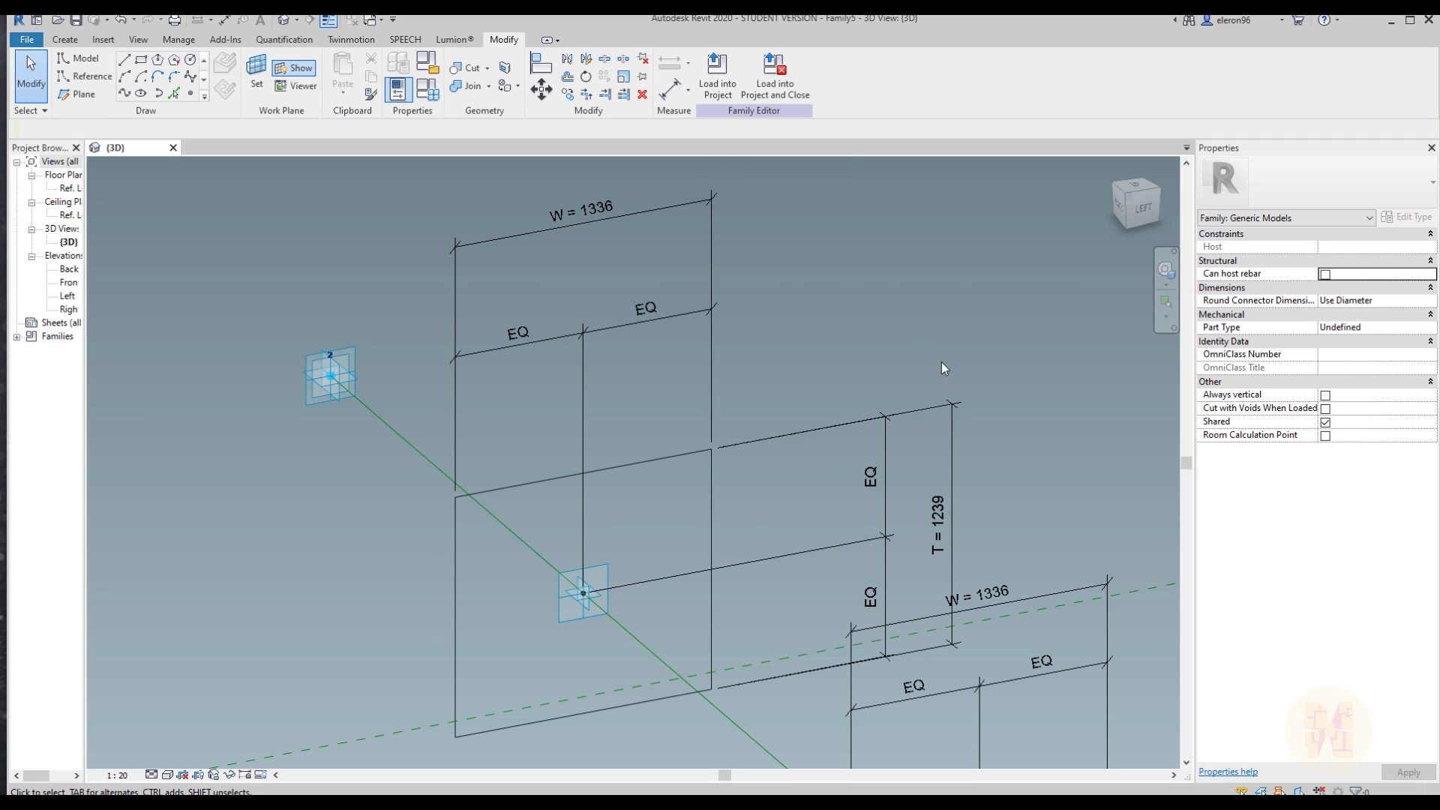
{"action": "scroll", "coordinate": [942, 362], "scroll_direction": "down", "scroll_amount": 2}
{"action": "middle_click_drag", "start_coordinate": [942, 362], "coordinate": [703, 353], "text": "shift"}
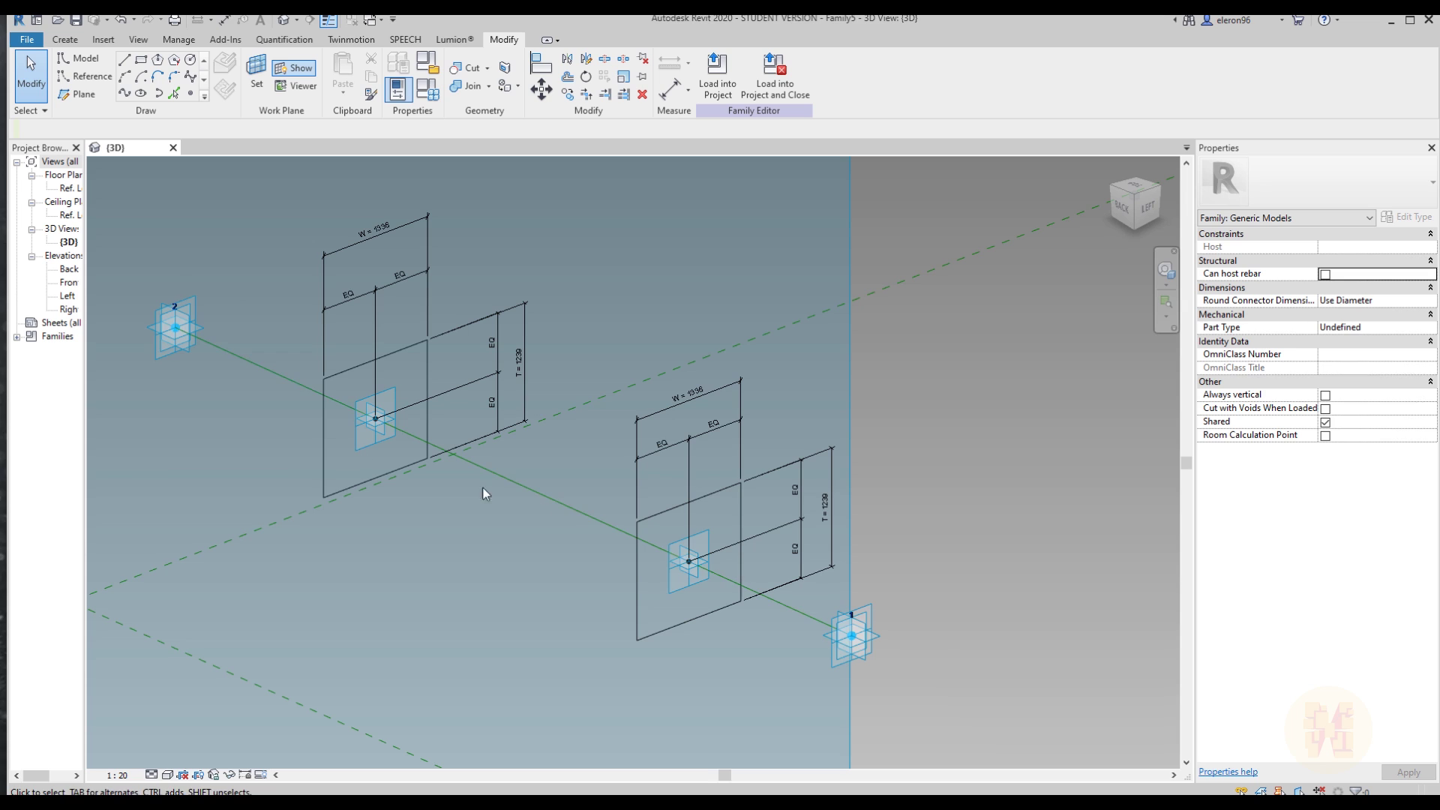
- In Family Types, set T to 150 and W to 900 to make both profiles thin
{"action": "left_click", "coordinate": [66, 40]}
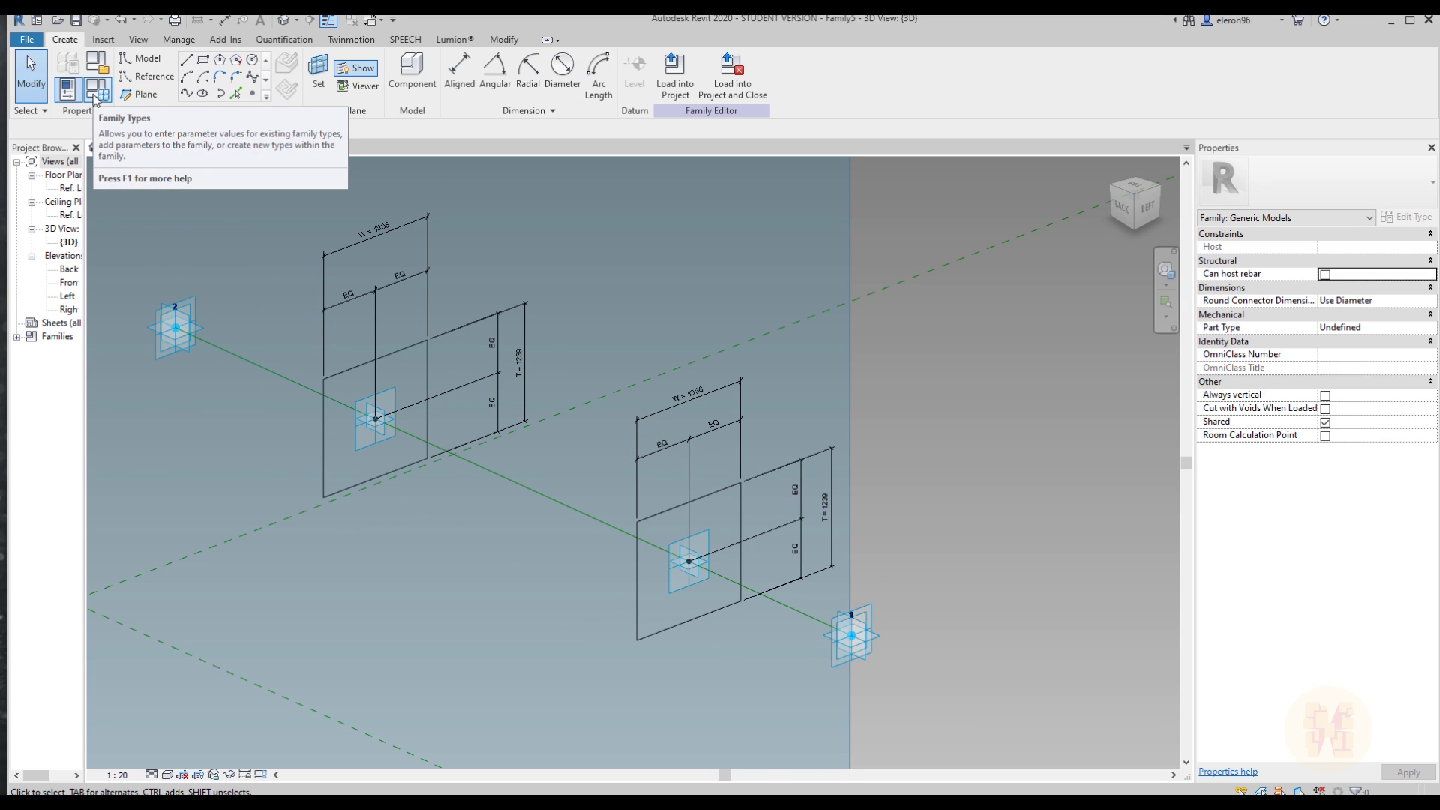
{"action": "left_click", "coordinate": [94, 96]}
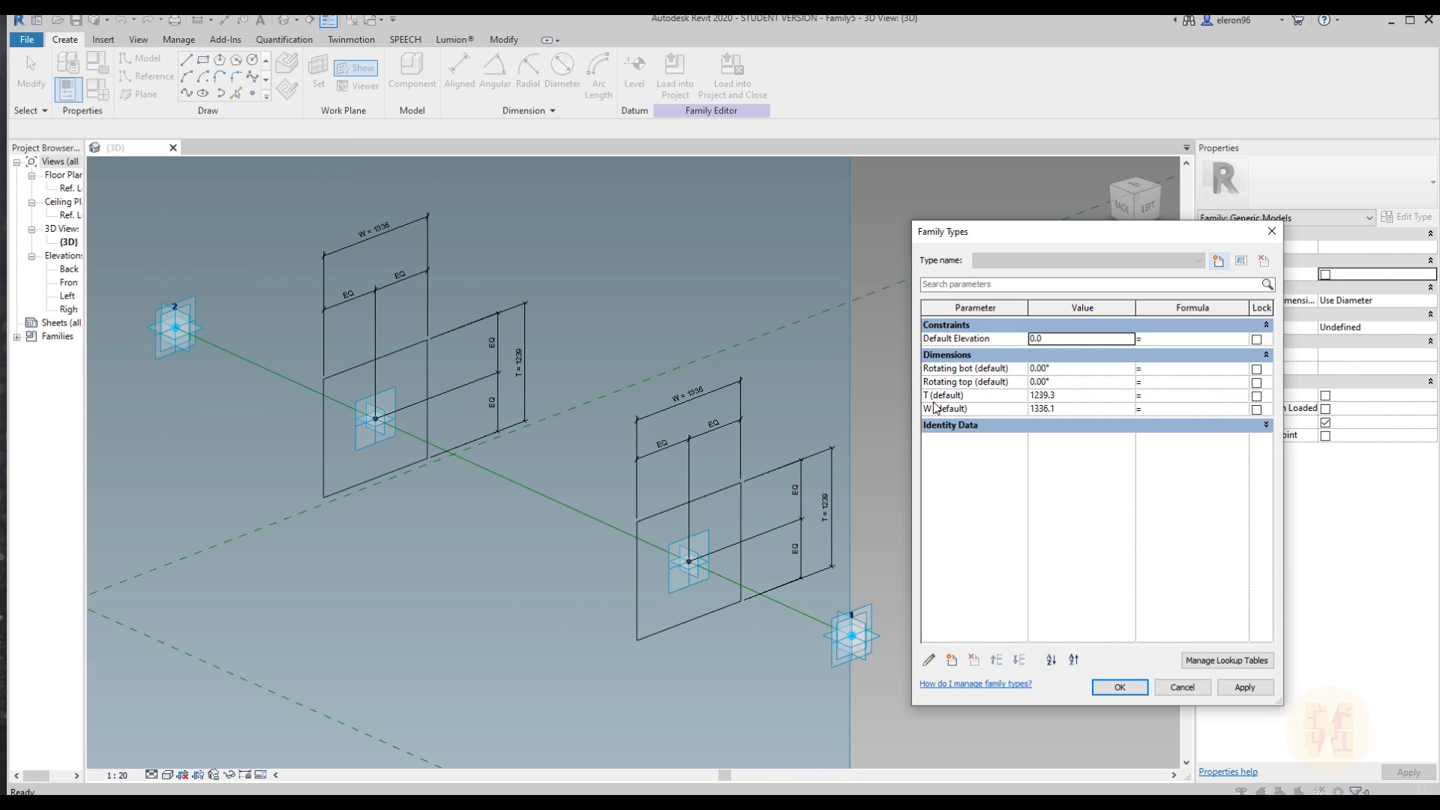
{"action": "left_click", "coordinate": [1091, 399]}
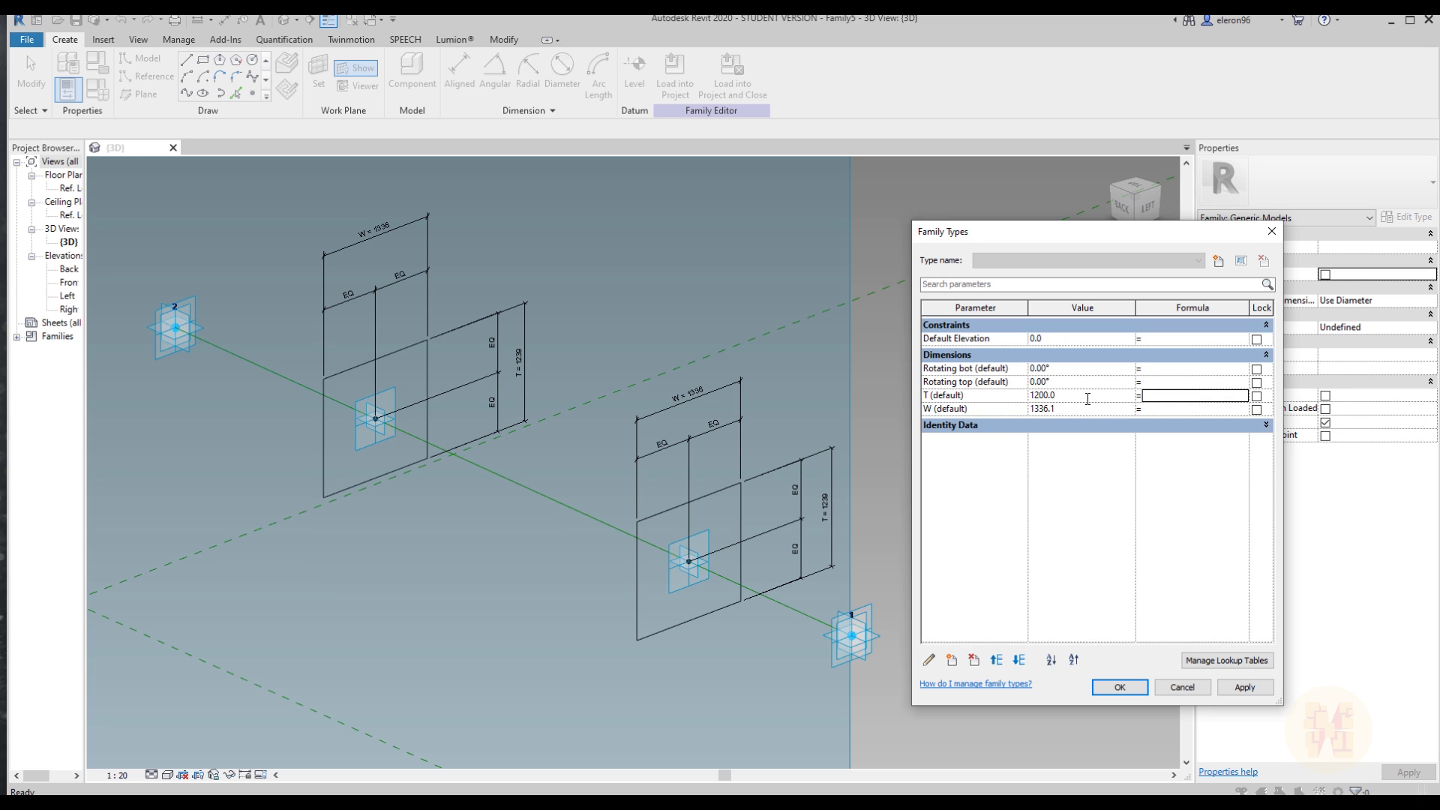
{"action": "left_click", "coordinate": [1086, 396]}
{"action": "left_click", "coordinate": [1086, 411]}
{"action": "type", "text": "900"}
{"action": "left_click", "coordinate": [1105, 689]}
{"action": "middle_click_drag", "start_coordinate": [619, 660], "coordinate": [544, 629], "text": "shift"}
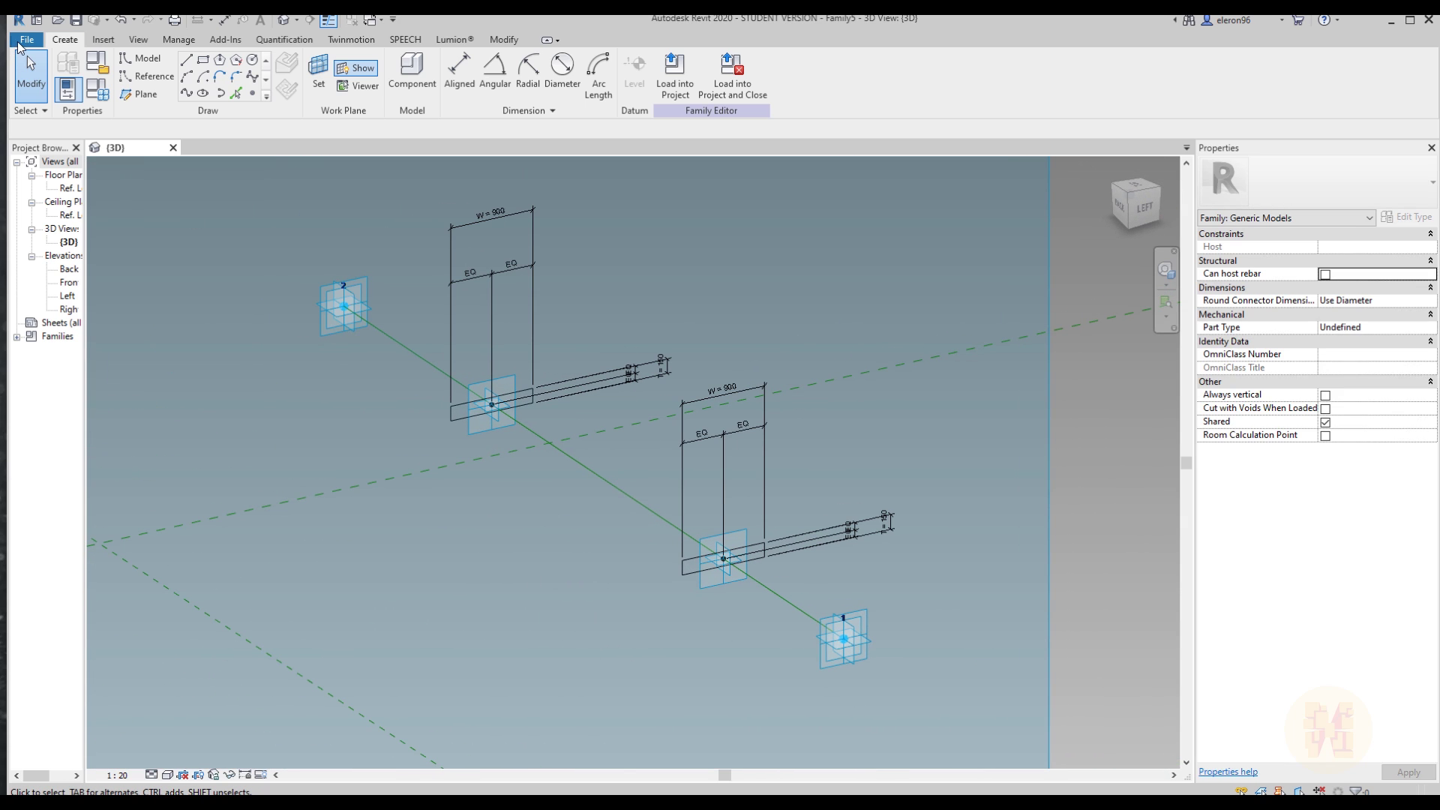
- Save the family as 'Panel' in the Test folder
{"action": "left_click", "coordinate": [26, 39]}
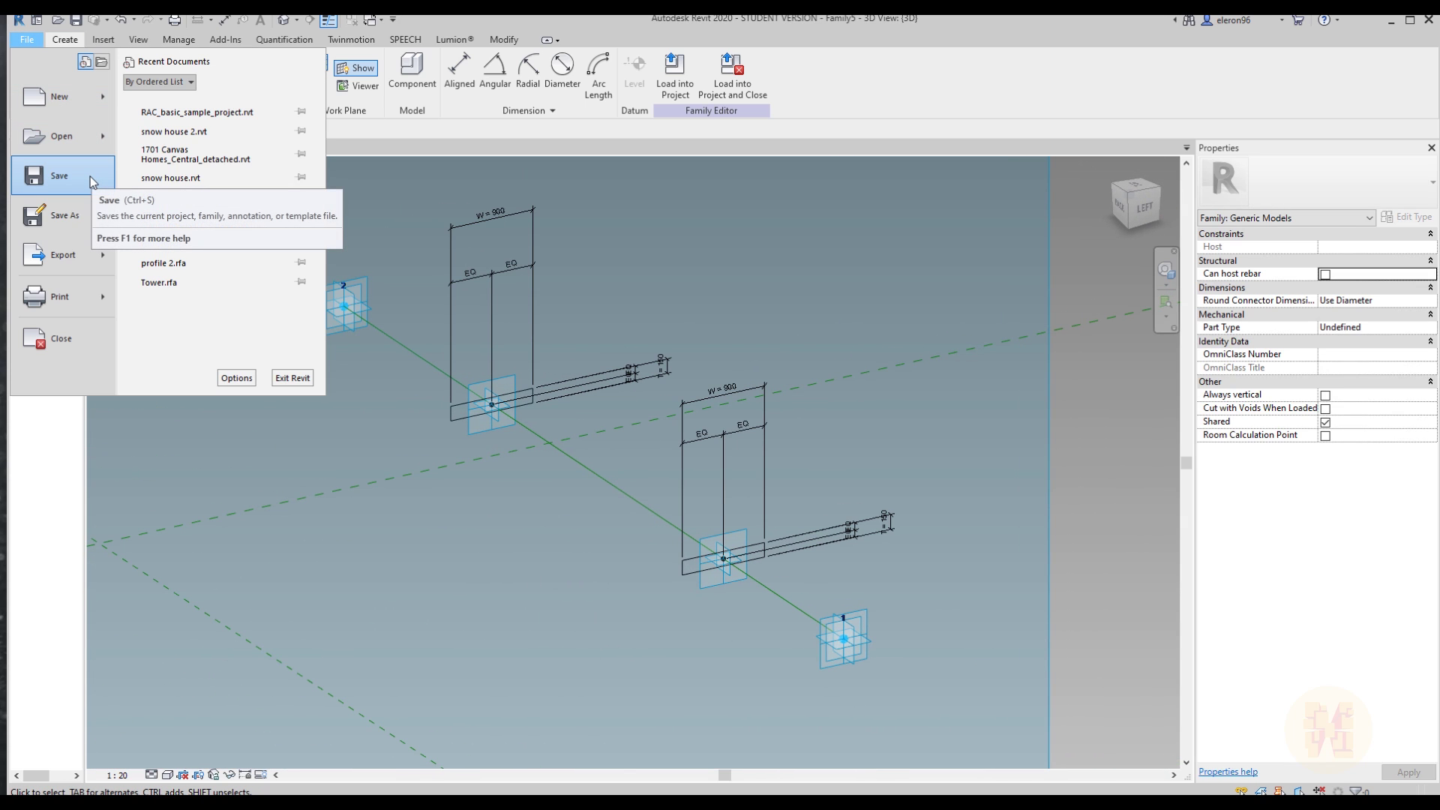
{"action": "mouse_move", "coordinate": [110, 214]}
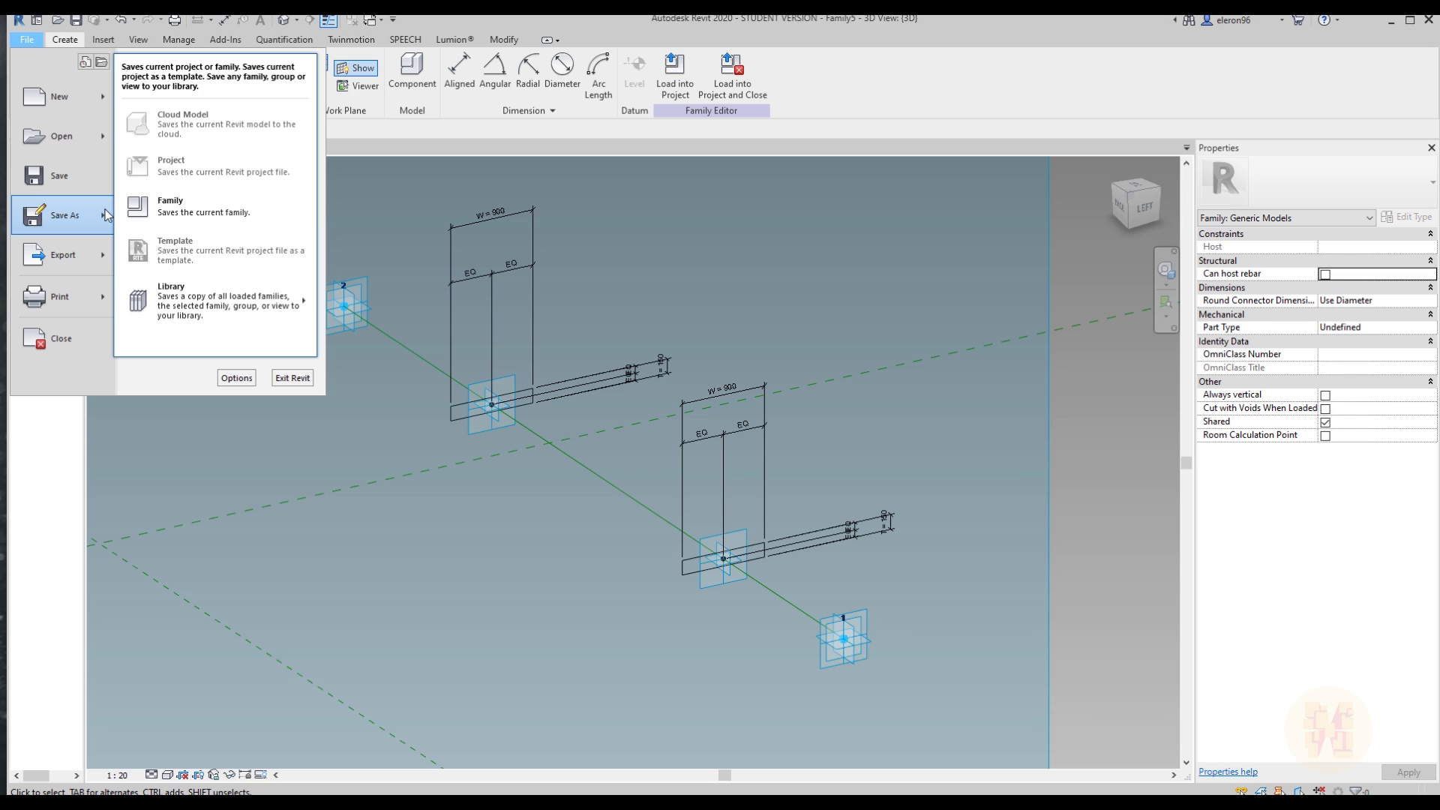
{"action": "left_click", "coordinate": [174, 212]}
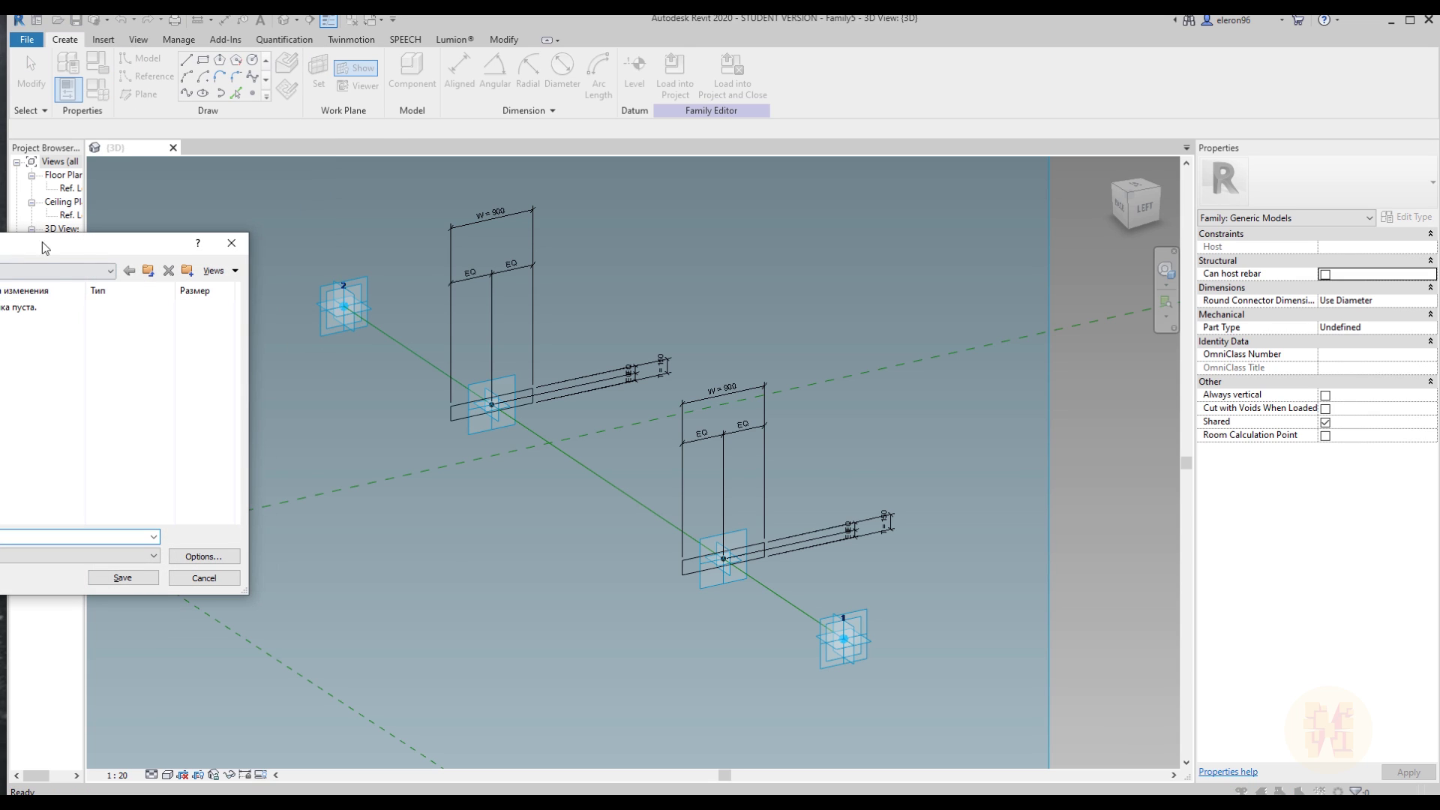
{"action": "left_click_drag", "start_coordinate": [45, 248], "coordinate": [578, 246]}
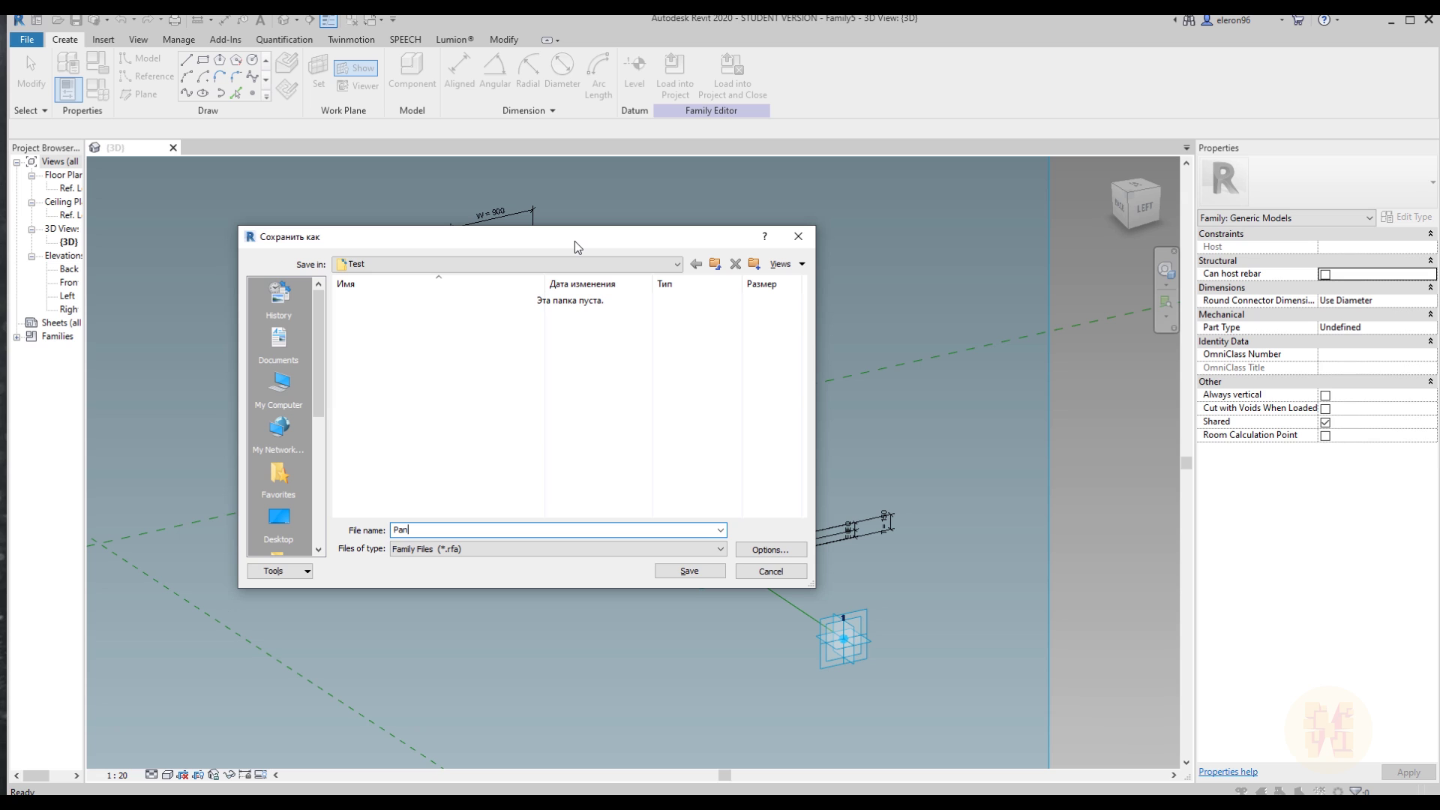
{"action": "type", "text": "Panel"}
{"action": "key", "text": "Return"}
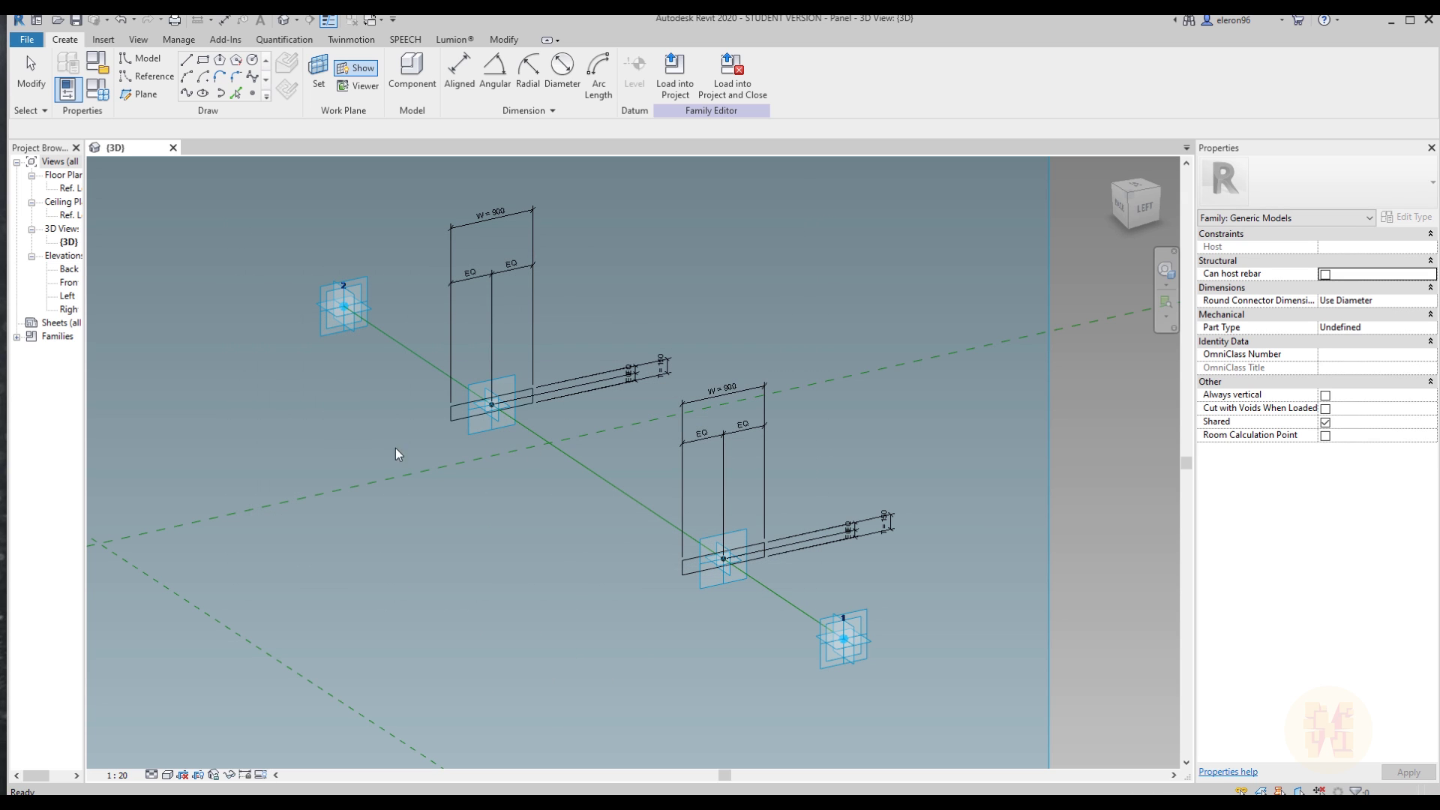
- Build a solid form slab between the two rectangle outlines, then select its end reference point
{"action": "mouse_move", "coordinate": [353, 435]}
{"action": "middle_mouse_down", "text": "shift"}
{"action": "mouse_move", "coordinate": [327, 446]}
{"action": "mouse_move", "coordinate": [361, 460]}
{"action": "middle_mouse_up", "text": "shift"}
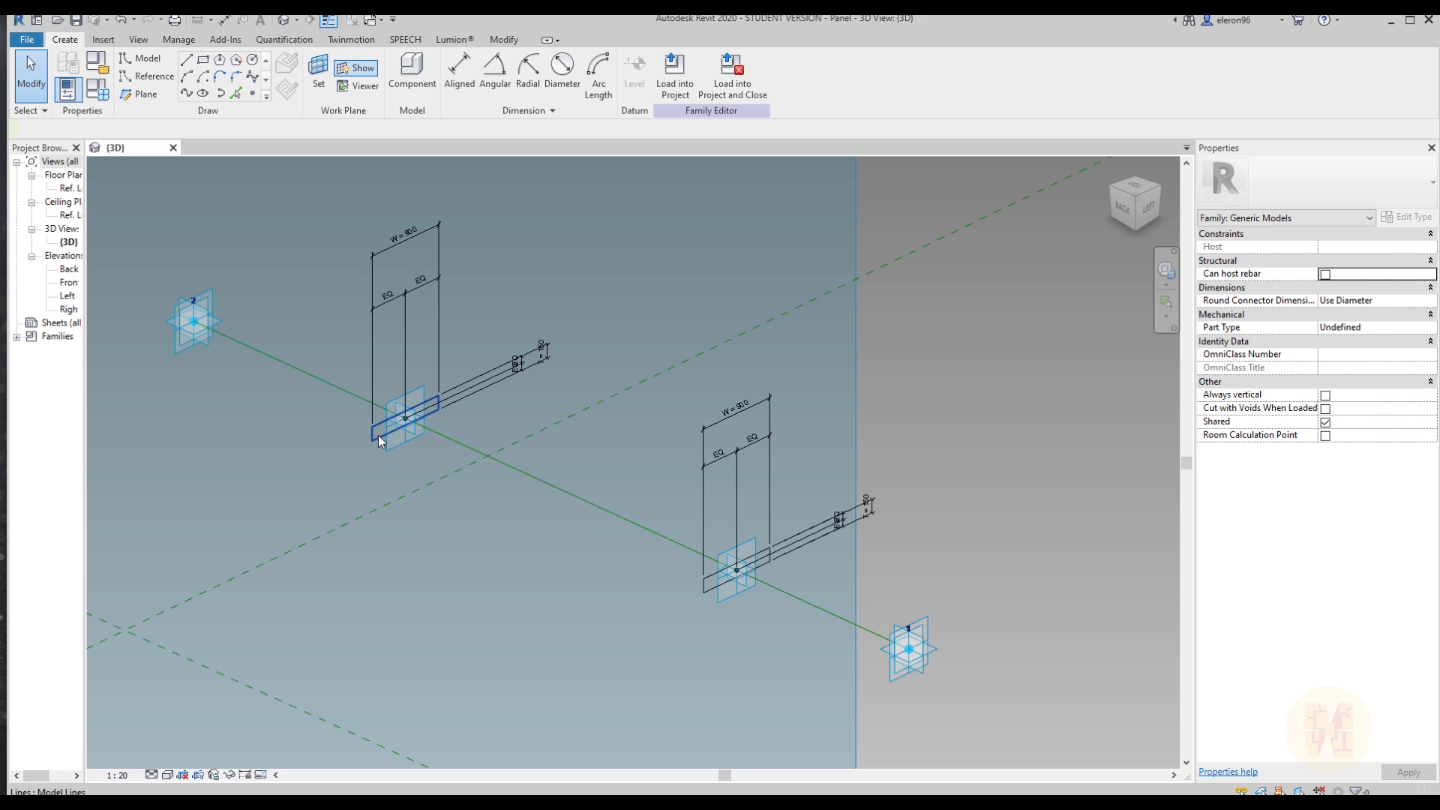
{"action": "left_click", "coordinate": [378, 435]}
{"action": "left_click", "coordinate": [705, 586], "text": "ctrl"}
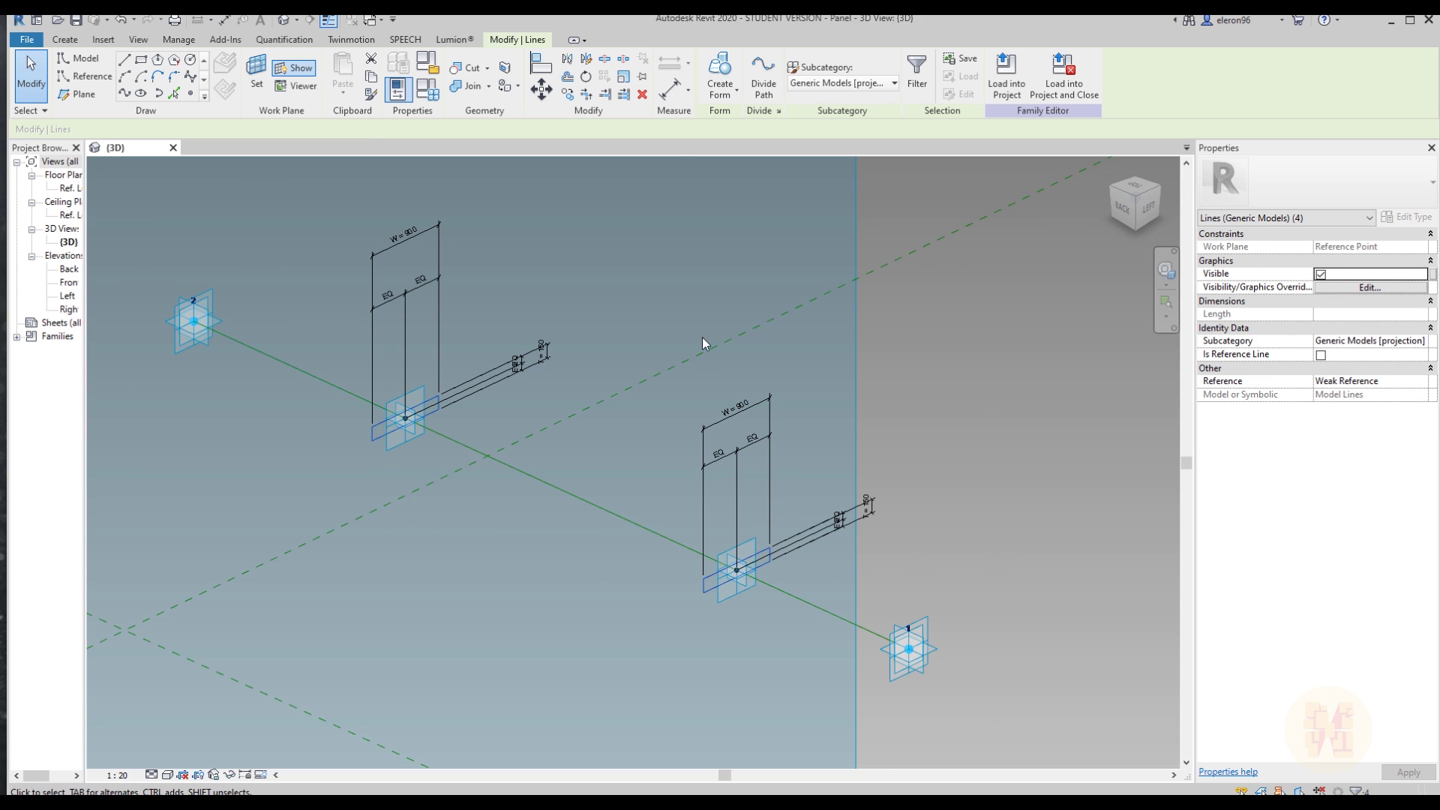
{"action": "left_click", "coordinate": [717, 69]}
{"action": "left_click", "coordinate": [943, 383]}
{"action": "middle_click_drag", "start_coordinate": [853, 444], "coordinate": [691, 412], "text": "shift"}
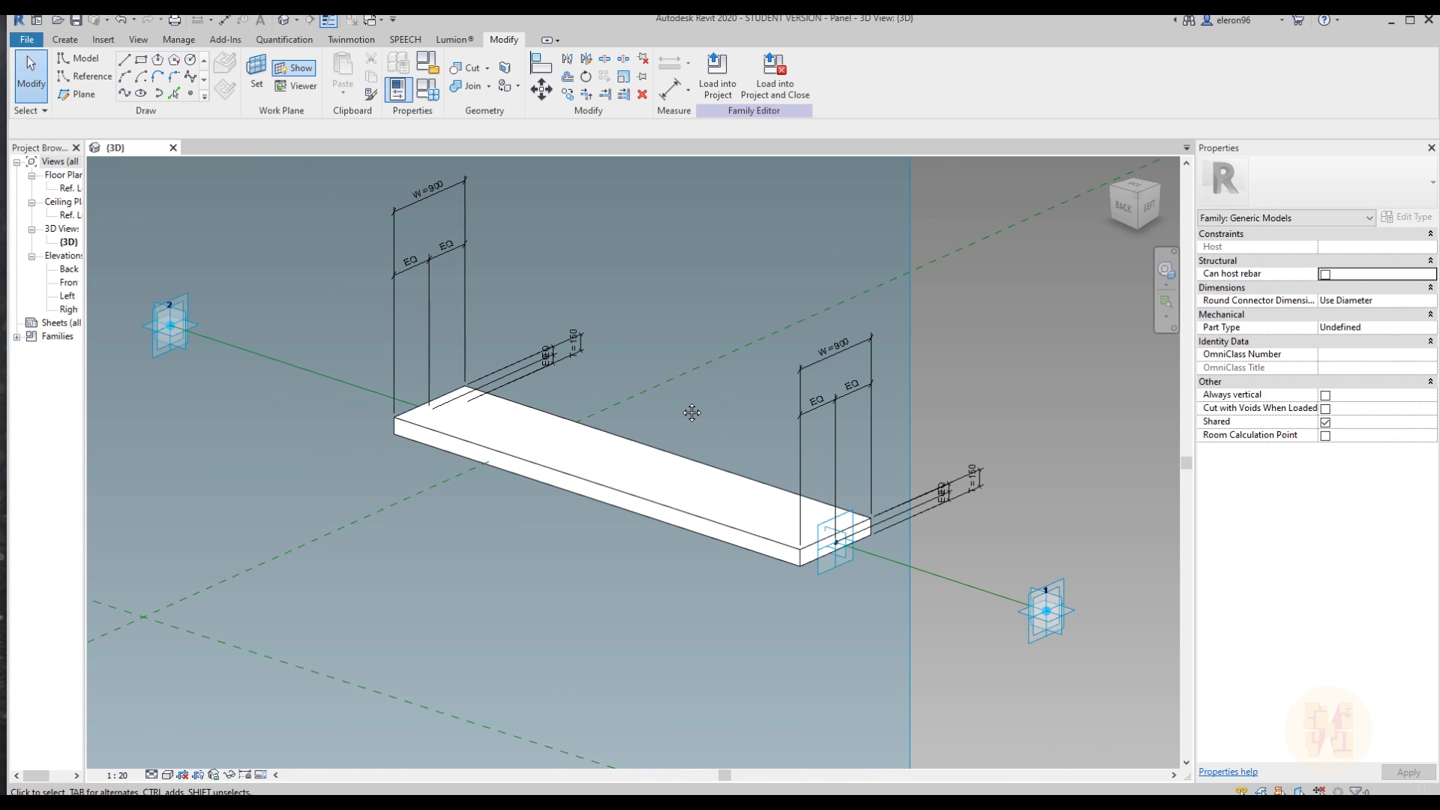
{"action": "left_click", "coordinate": [828, 567]}
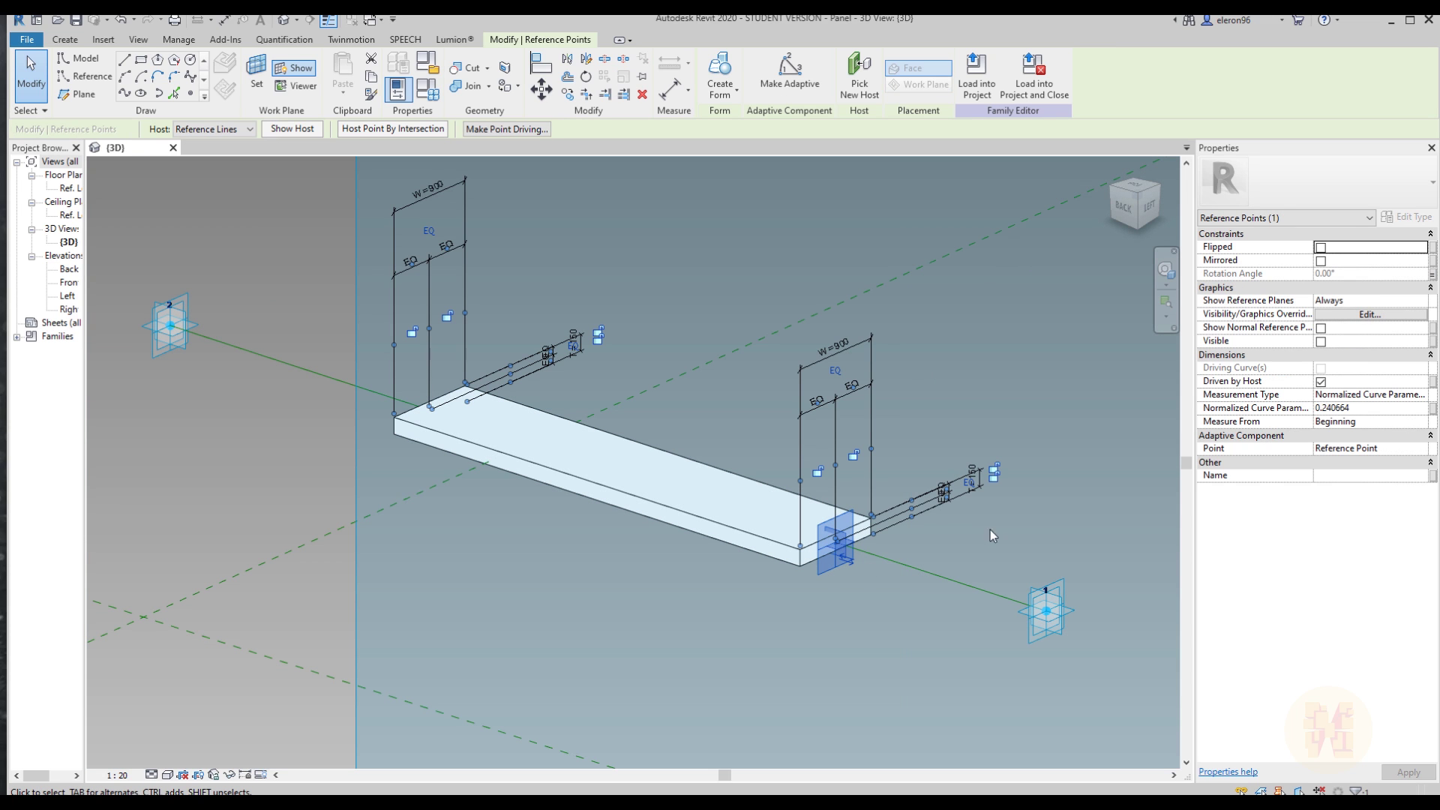
- Set the selected reference point's normalized curve position to 0
{"action": "left_click", "coordinate": [1362, 409]}
{"action": "type", "text": "0"}
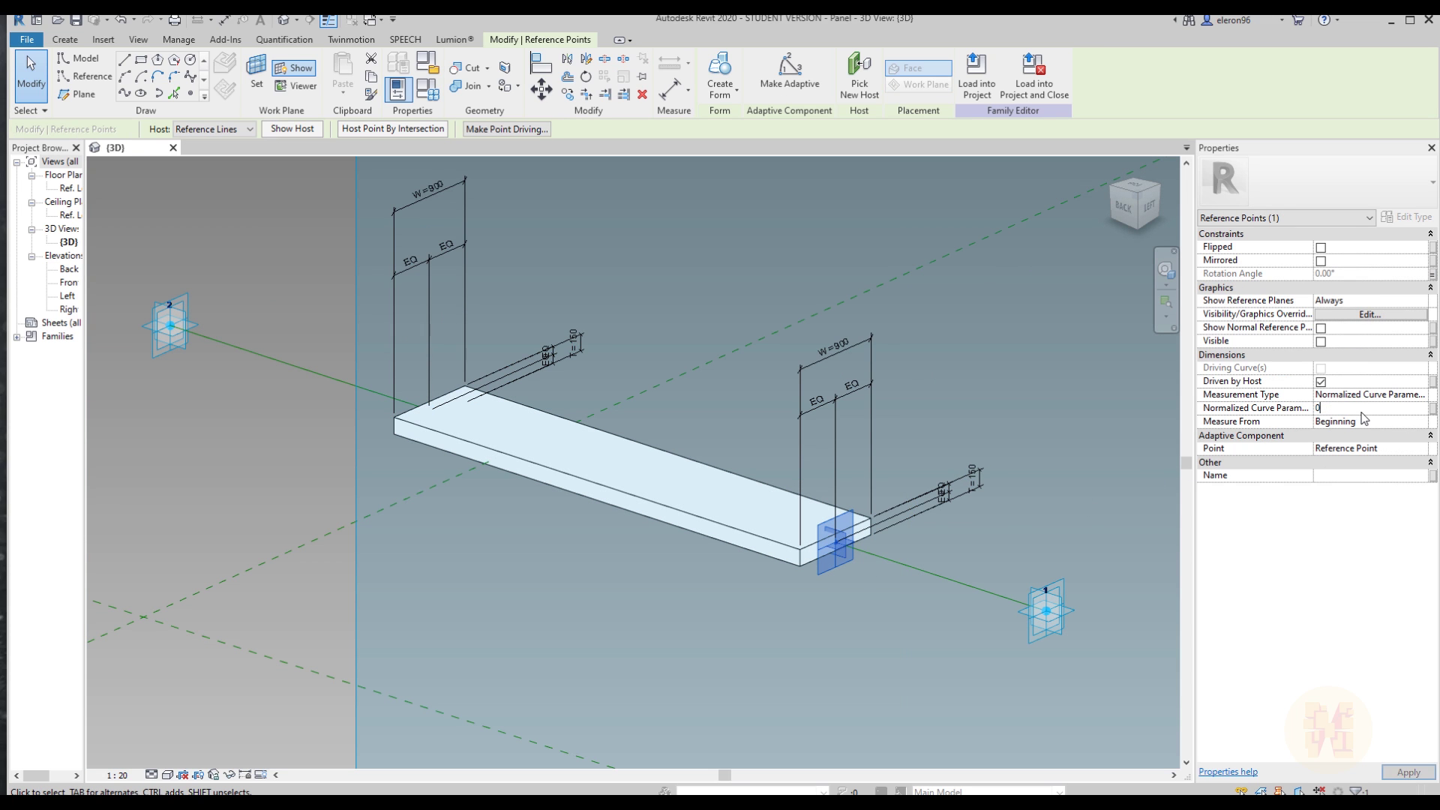
{"action": "left_click", "coordinate": [605, 606]}
{"action": "middle_click_drag", "start_coordinate": [605, 606], "coordinate": [812, 647], "text": "shift"}
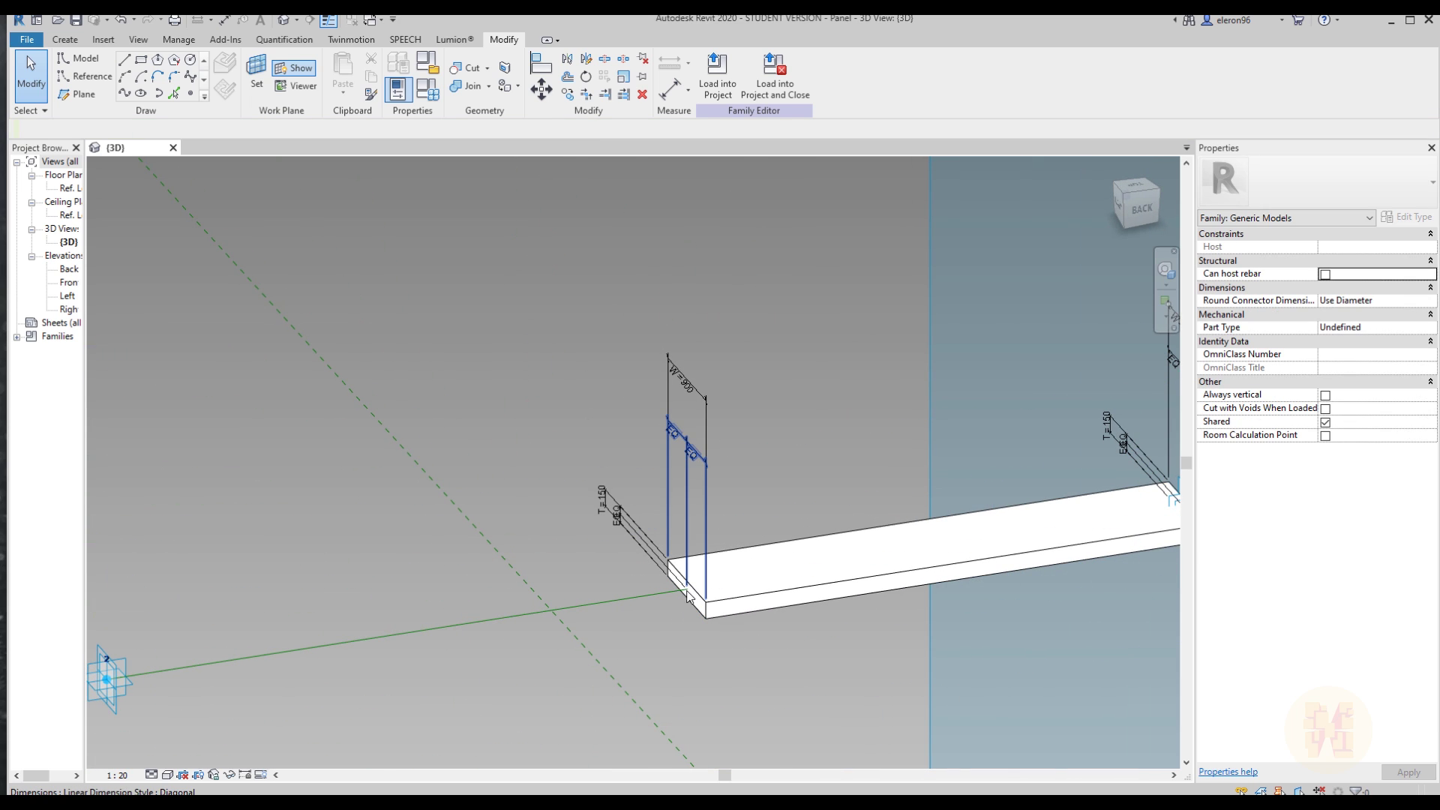
{"action": "middle_click_drag", "start_coordinate": [686, 622], "coordinate": [690, 553]}
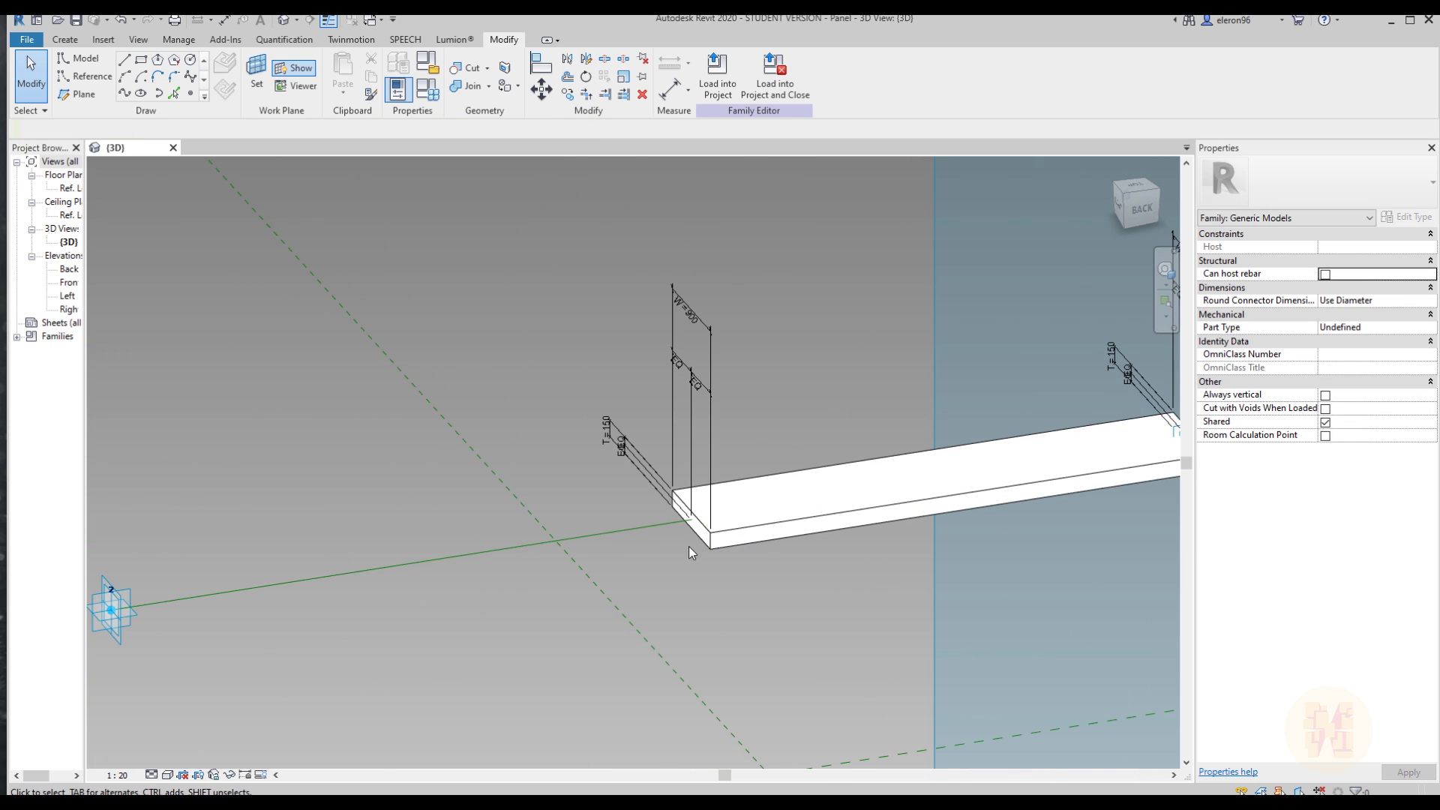
- Switch the view to wireframe, then to Hidden Line (HL), and zoom to fit (ZF)
{"action": "left_click", "coordinate": [167, 775]}
{"action": "left_click", "coordinate": [192, 684]}
{"action": "scroll", "coordinate": [684, 528], "scroll_direction": "up", "scroll_amount": 2}
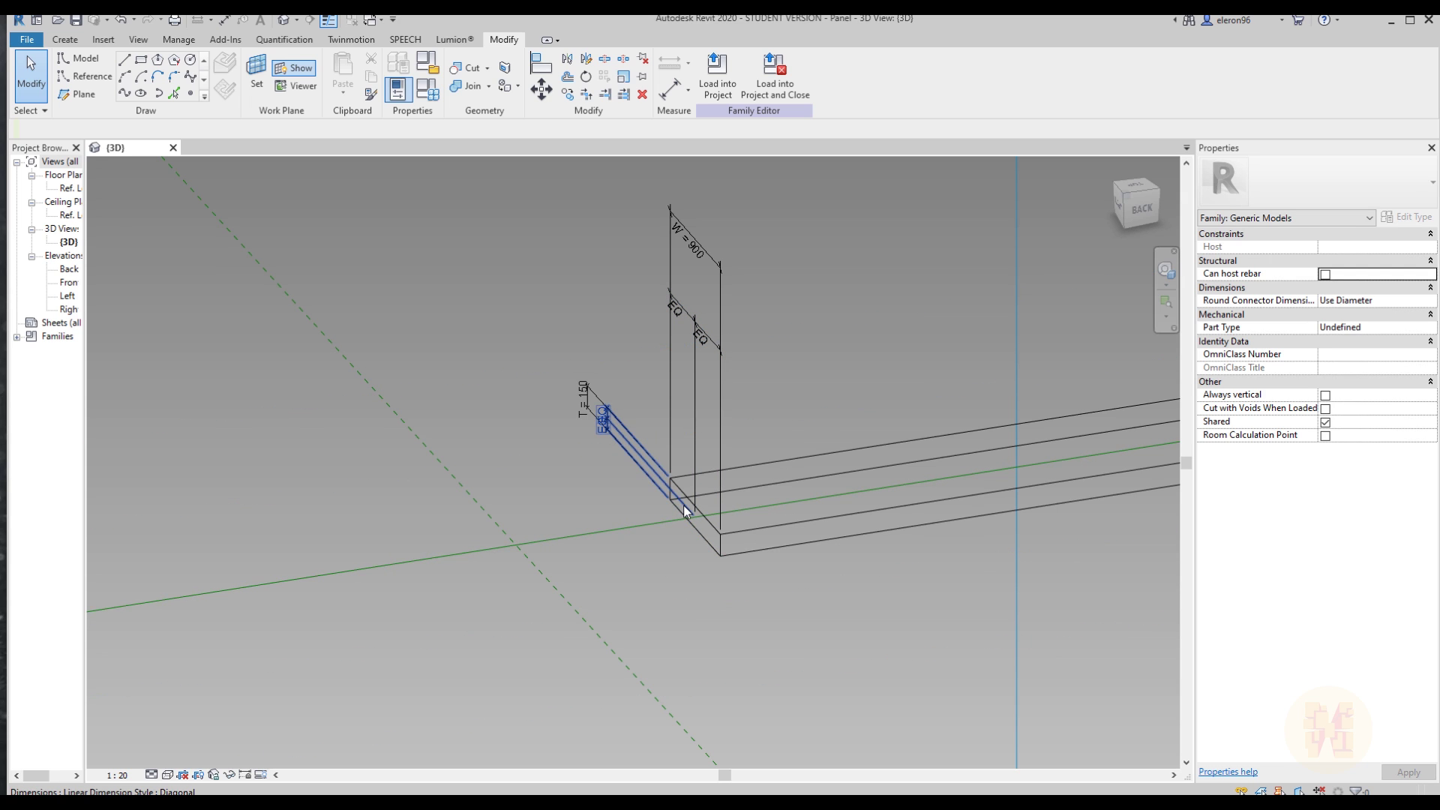
{"action": "scroll", "coordinate": [682, 506], "scroll_direction": "up", "scroll_amount": 5}
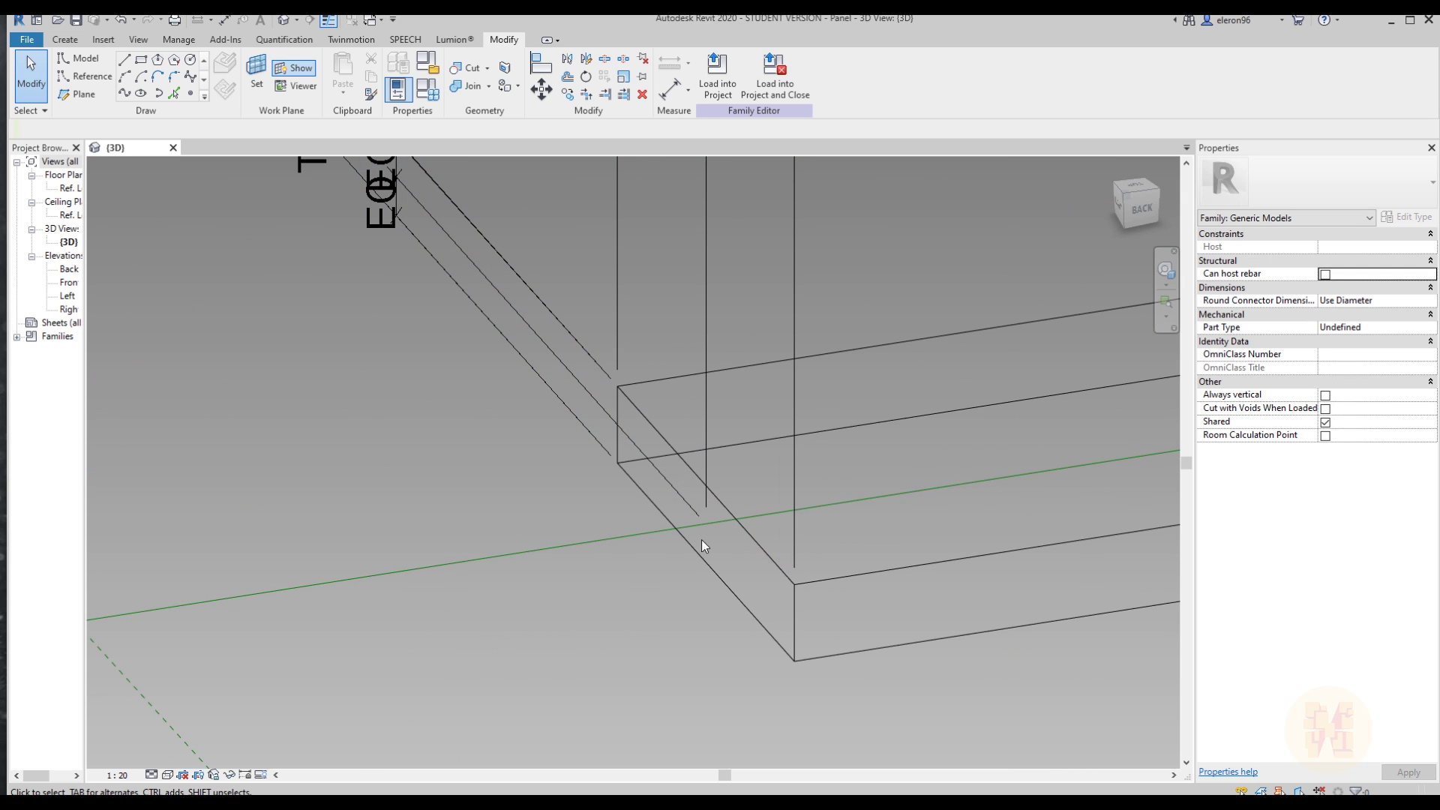
{"action": "scroll", "coordinate": [699, 518], "scroll_direction": "down", "scroll_amount": 6}
{"action": "key", "text": "h"}
{"action": "key", "text": "l"}
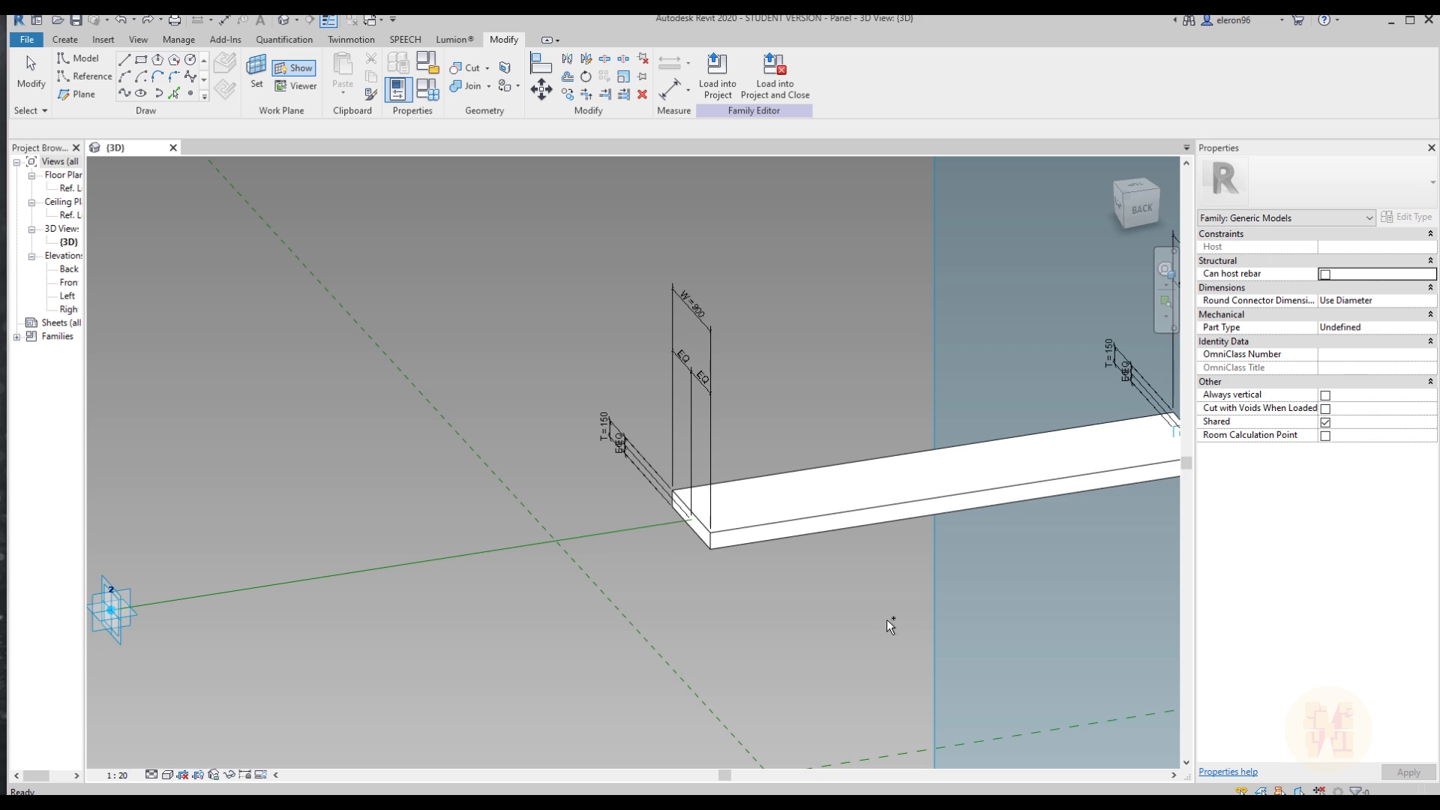
{"action": "key", "text": "z"}
{"action": "key", "text": "f"}
- Delete the solid slab form and select the left-end reference point
{"action": "middle_click_drag", "start_coordinate": [925, 609], "coordinate": [910, 511], "text": "shift"}
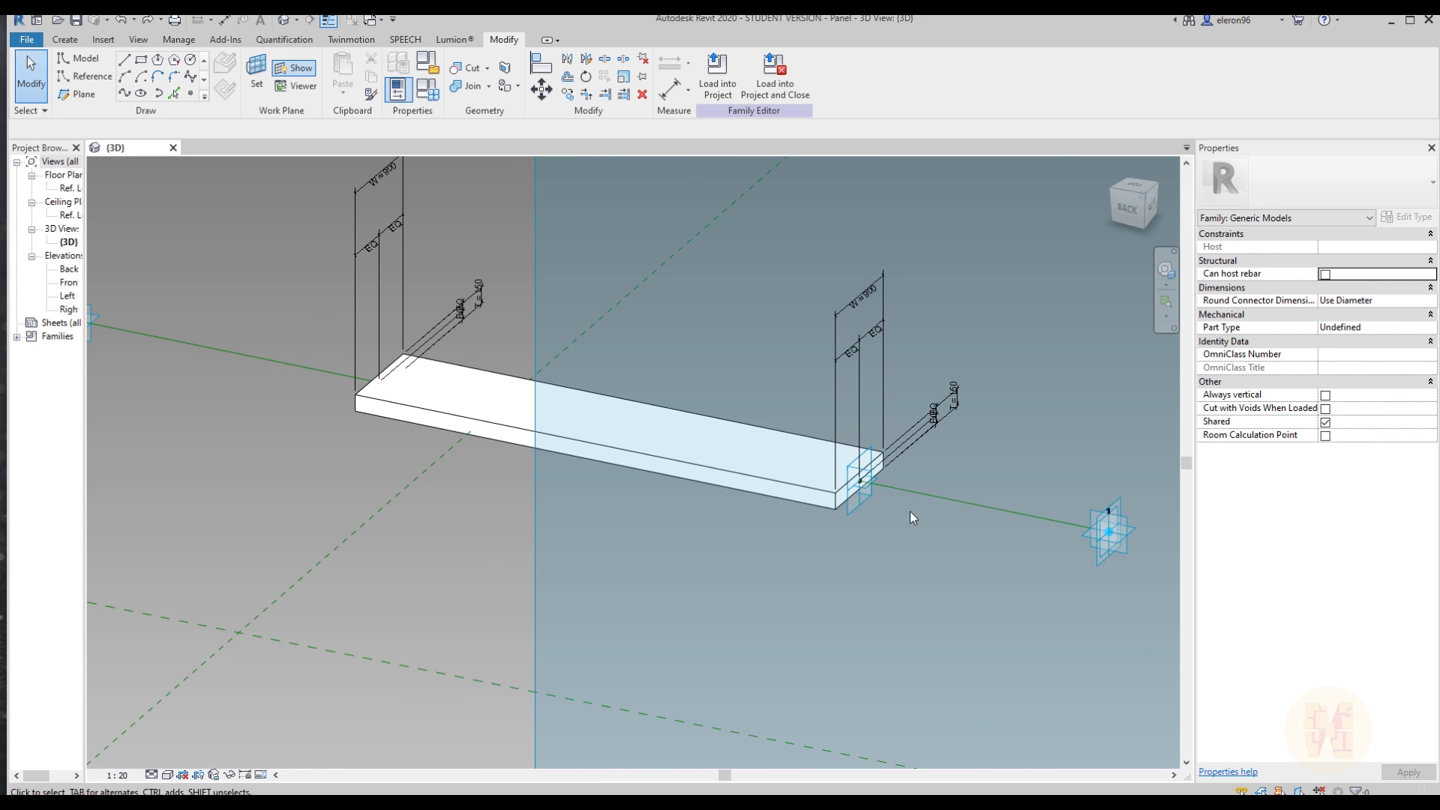
{"action": "left_click", "coordinate": [658, 547]}
{"action": "key", "text": "Delete"}
{"action": "middle_click_drag", "start_coordinate": [563, 563], "coordinate": [624, 511], "text": "shift"}
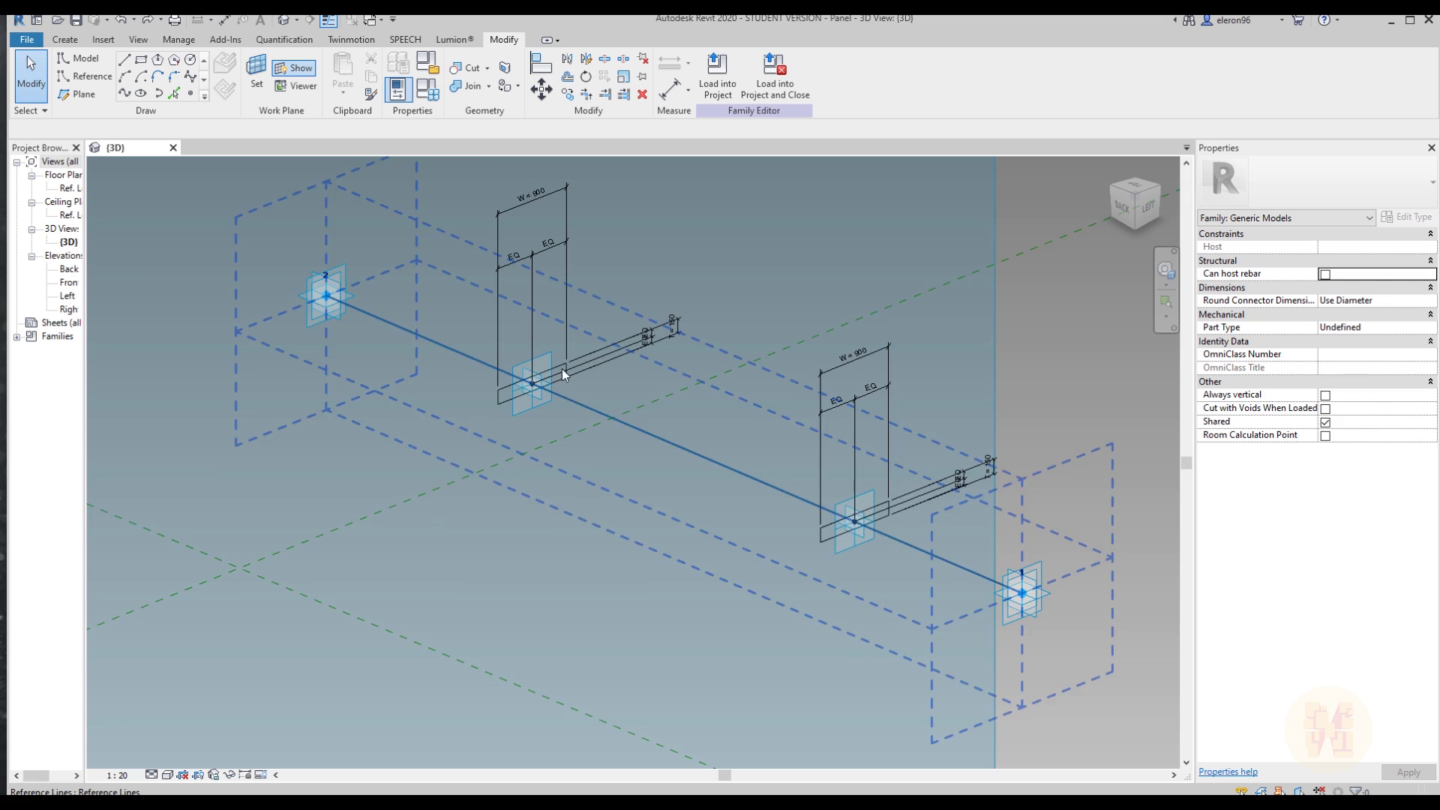
{"action": "scroll", "coordinate": [547, 375], "scroll_direction": "up", "scroll_amount": 2}
{"action": "left_click", "coordinate": [516, 424]}
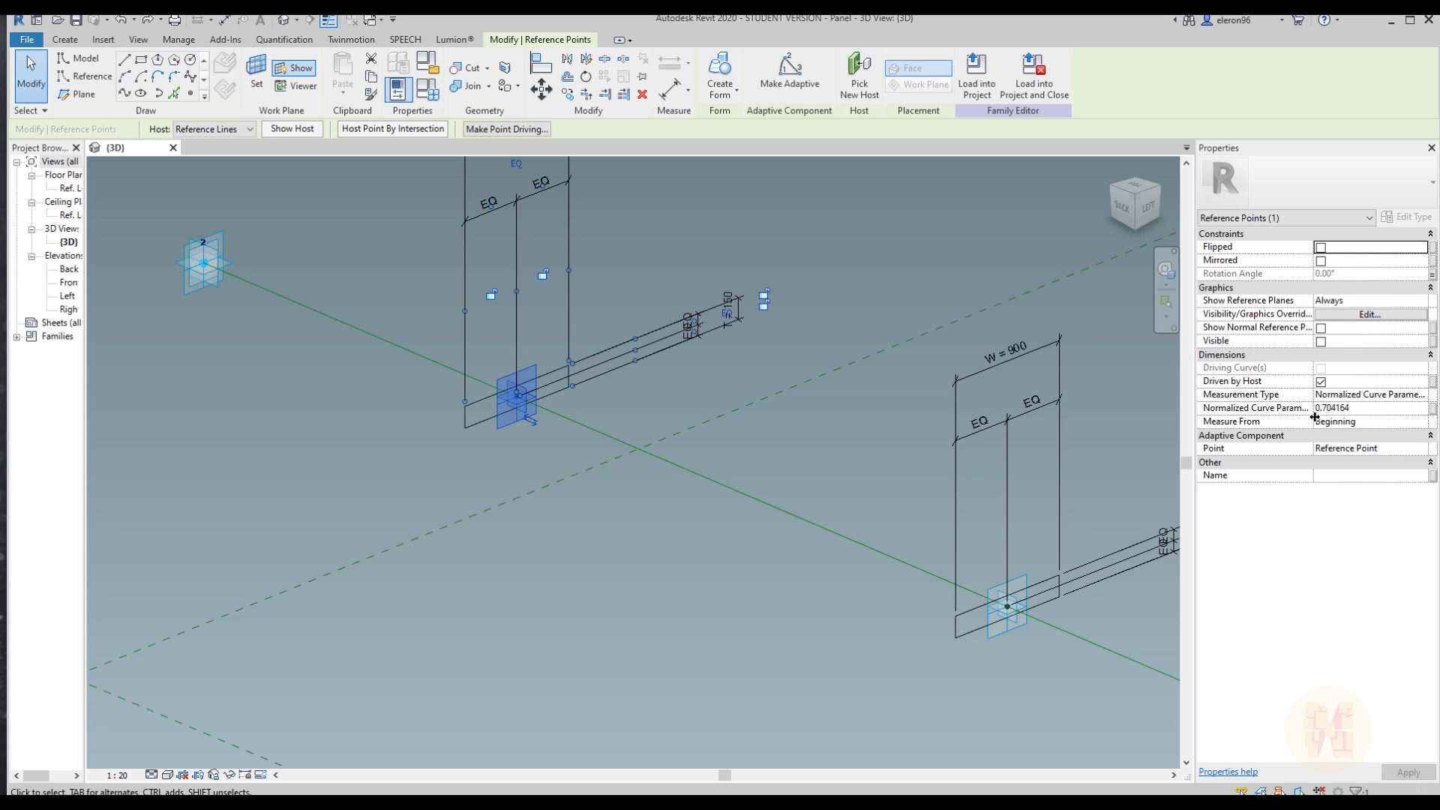
- Drive the left point's Normalized Curve Parameter with a new family parameter Pos_1
{"action": "left_click", "coordinate": [1430, 413]}
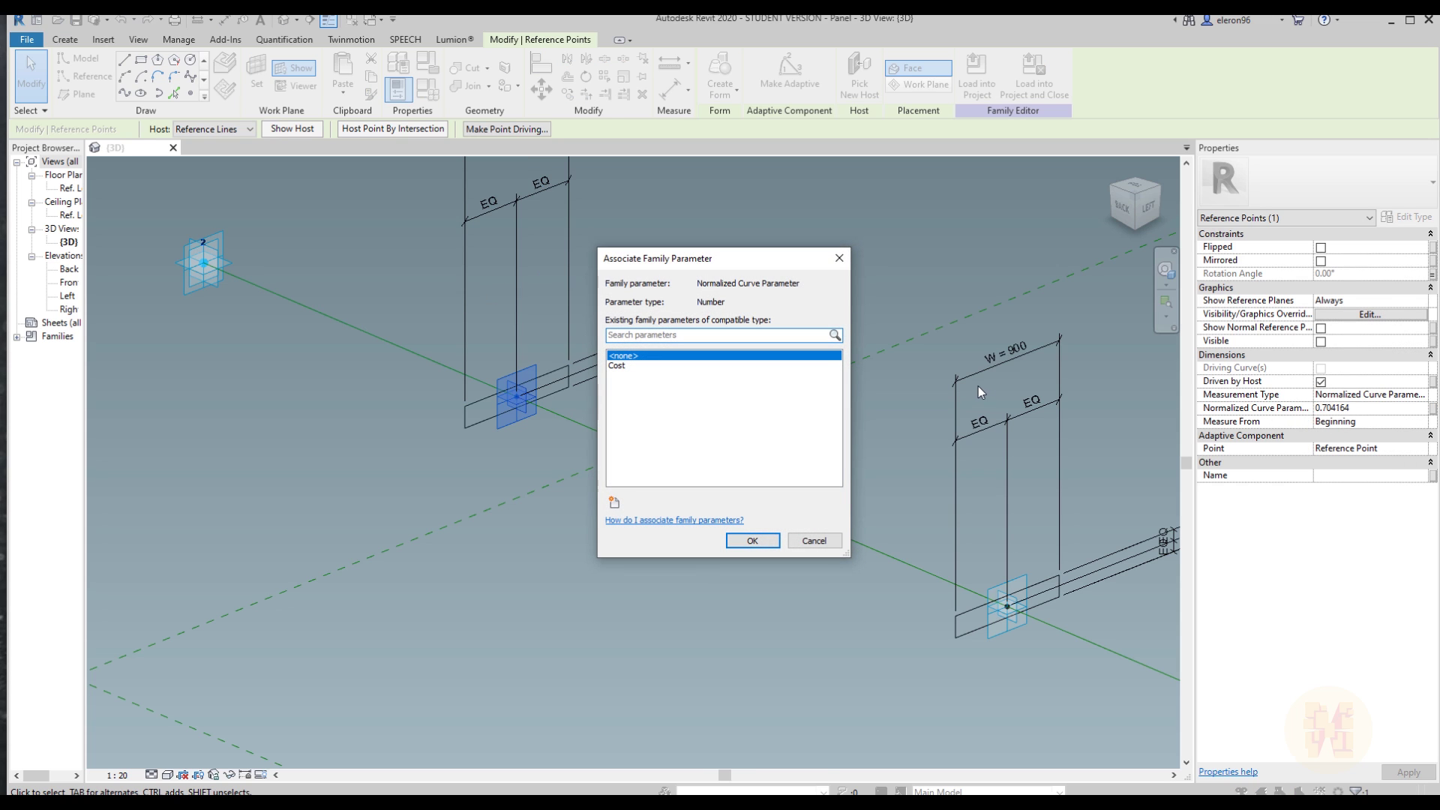
{"action": "left_click", "coordinate": [614, 503]}
{"action": "type", "text": "Pos_1"}
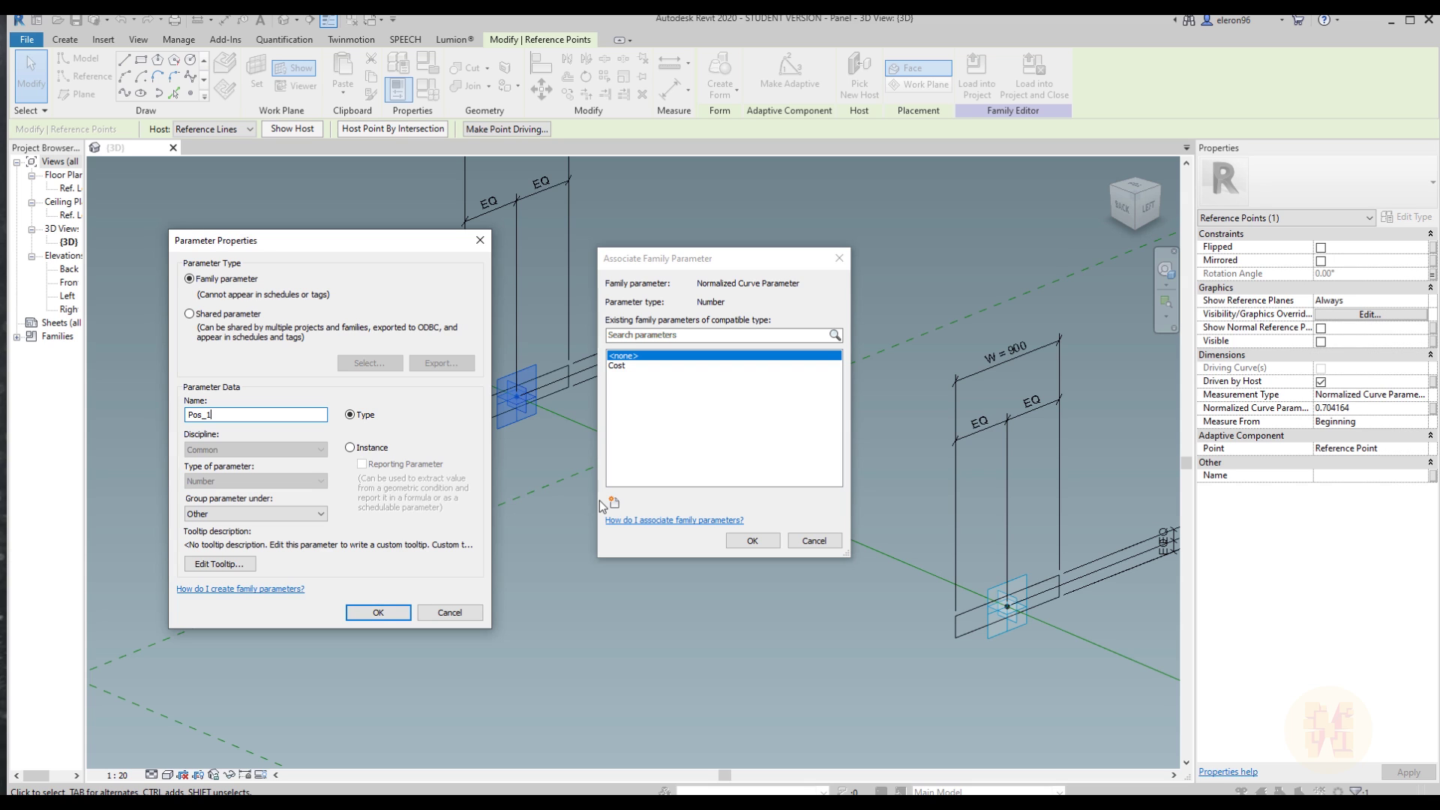
{"action": "left_click", "coordinate": [378, 612]}
{"action": "left_click", "coordinate": [752, 540]}
- Drive the right point's Normalized Curve Parameter with a new family parameter Pos_2
{"action": "left_click", "coordinate": [994, 596]}
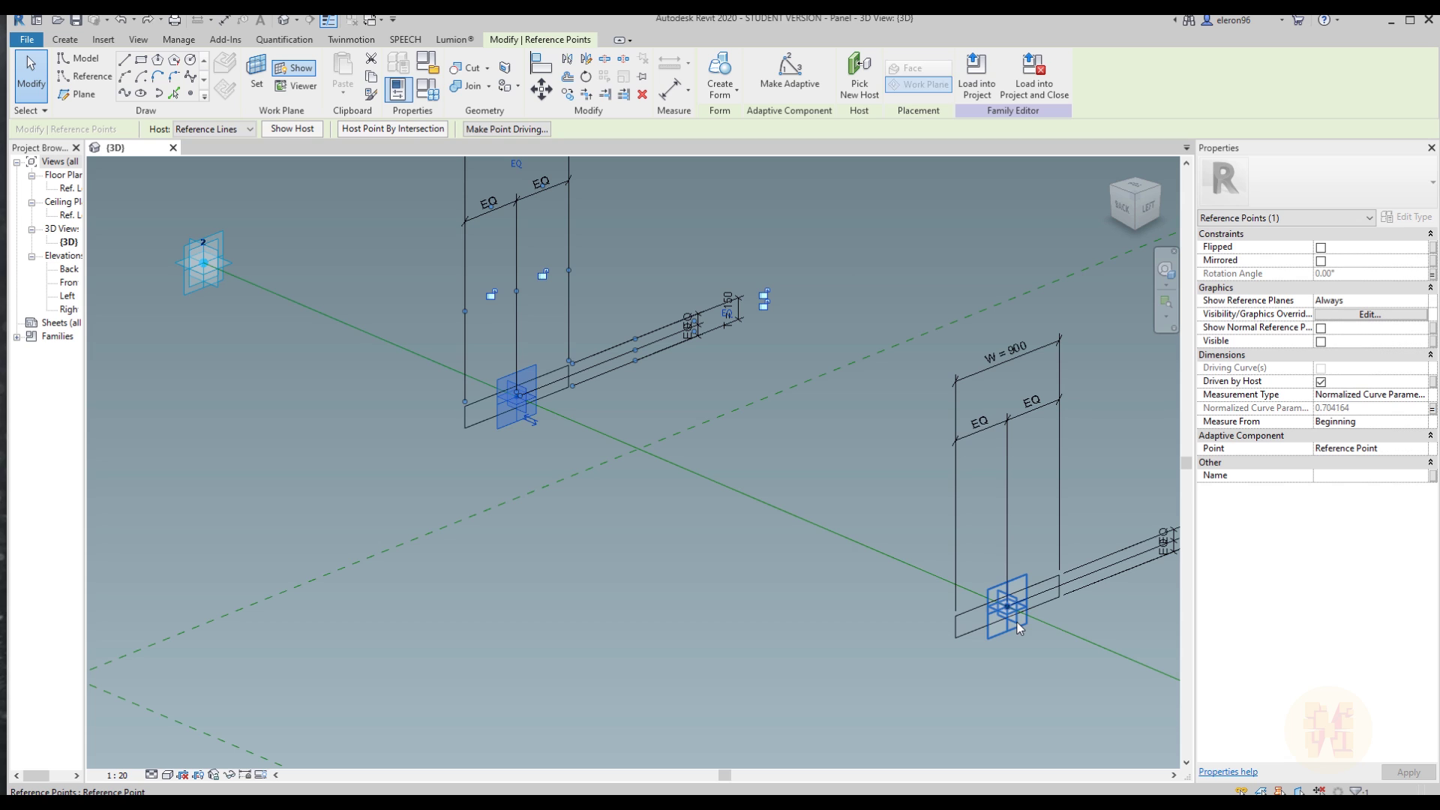
{"action": "left_click", "coordinate": [1433, 408]}
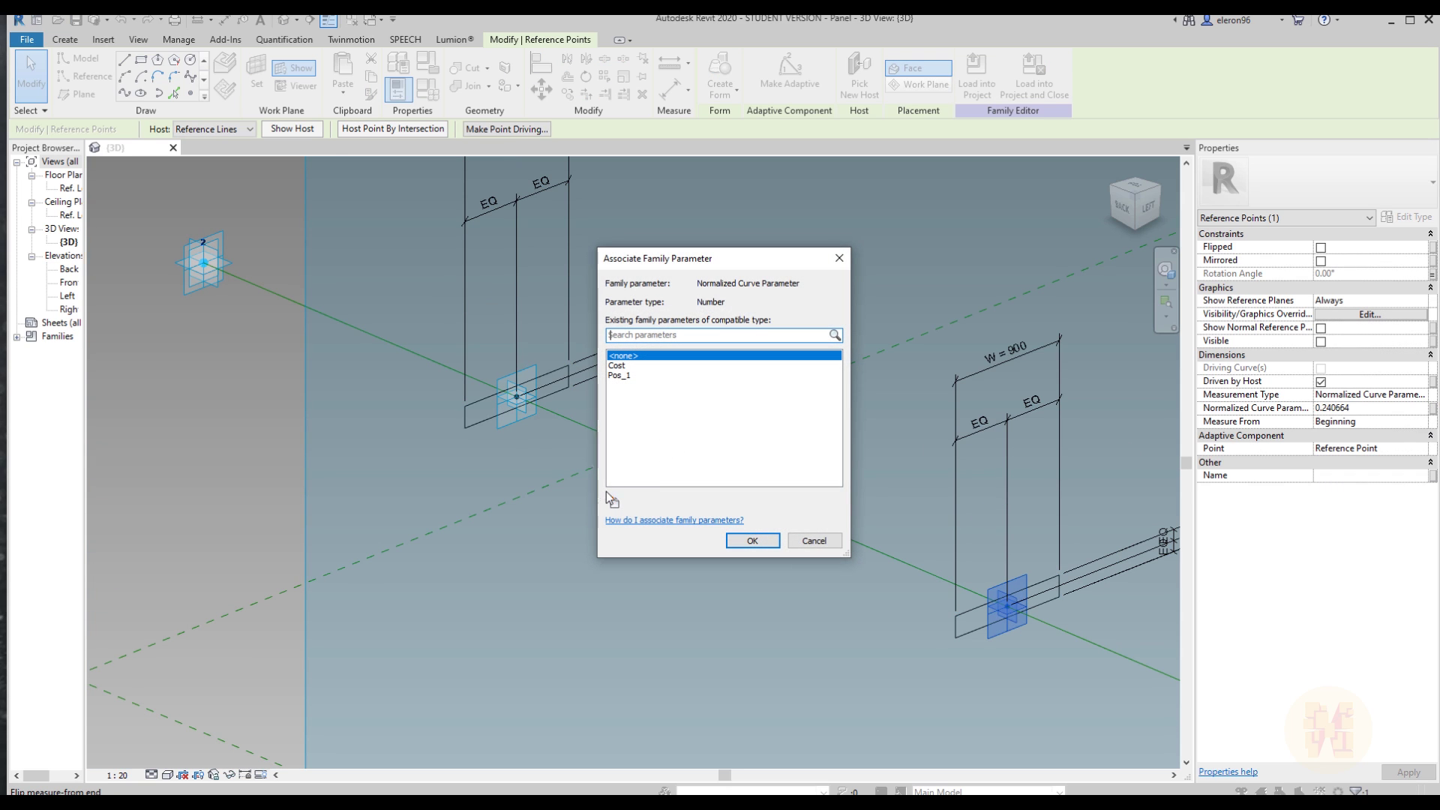
{"action": "left_click", "coordinate": [613, 501]}
{"action": "type", "text": "Pos"}
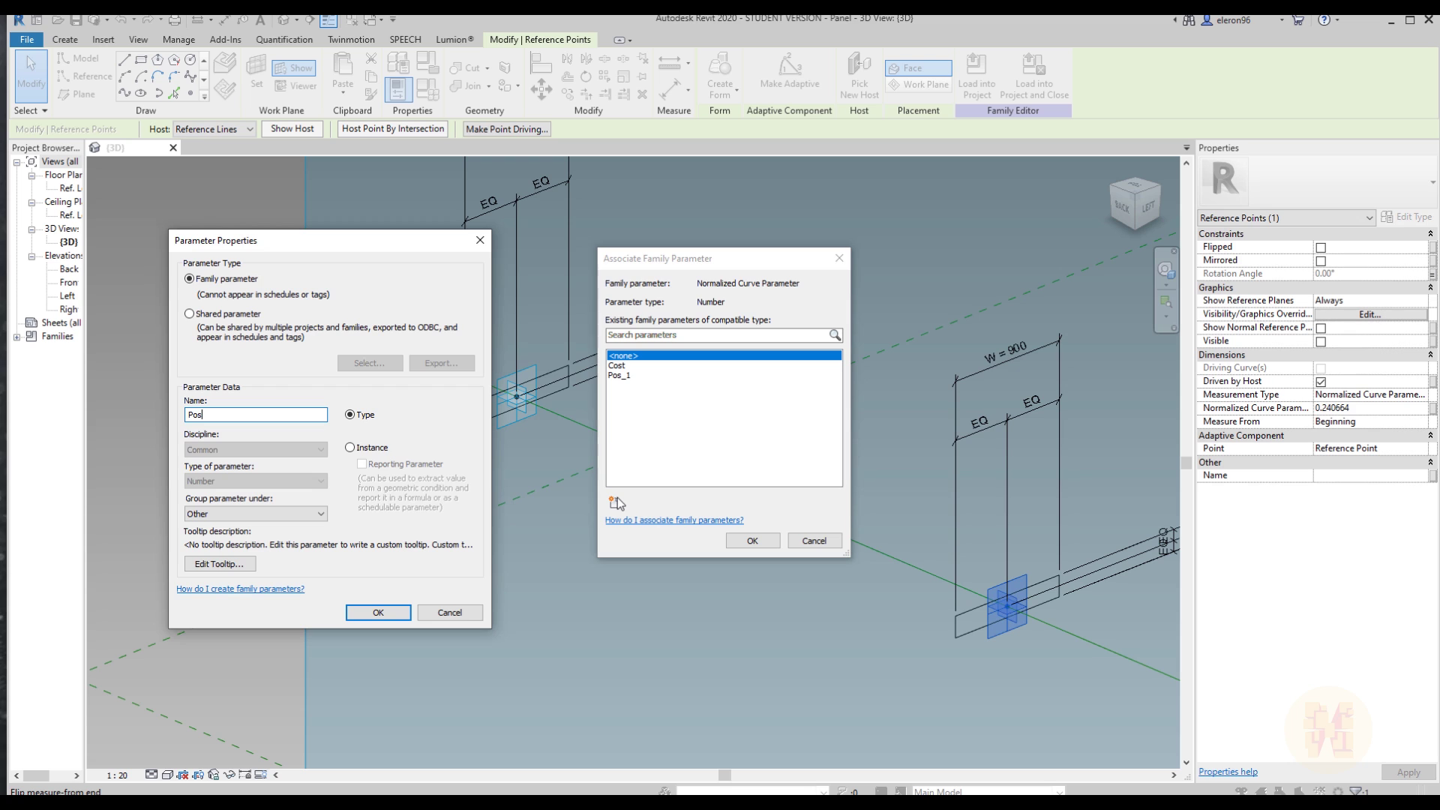
{"action": "type", "text": "_2"}
{"action": "left_click", "coordinate": [378, 612]}
{"action": "left_click", "coordinate": [753, 540]}
{"action": "left_click", "coordinate": [732, 666]}
{"action": "middle_click_drag", "start_coordinate": [732, 666], "coordinate": [653, 638]}
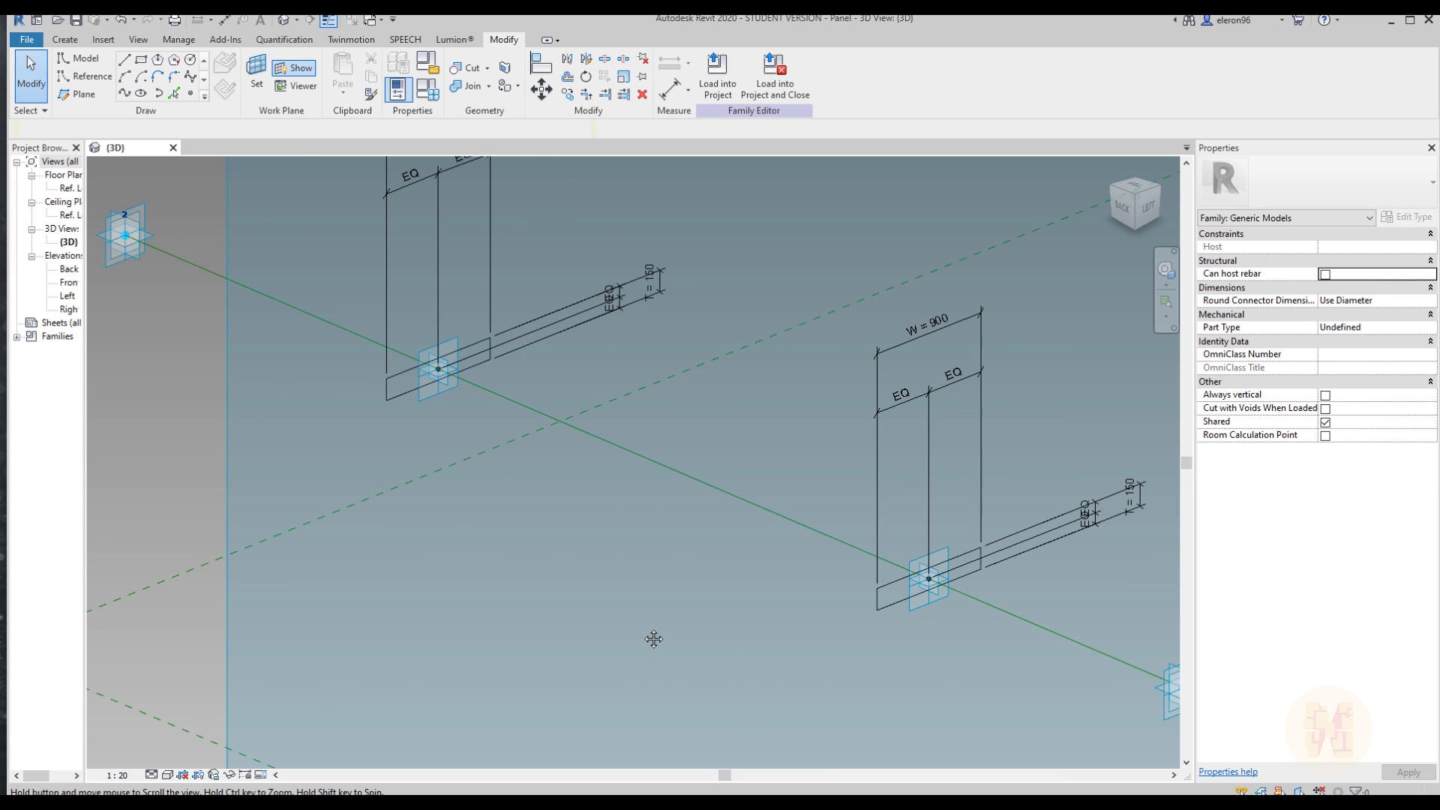
- In Family Types, set Pos_1 to 1 and Pos_2 to 0, then orbit to see both ends
{"action": "left_click", "coordinate": [64, 39]}
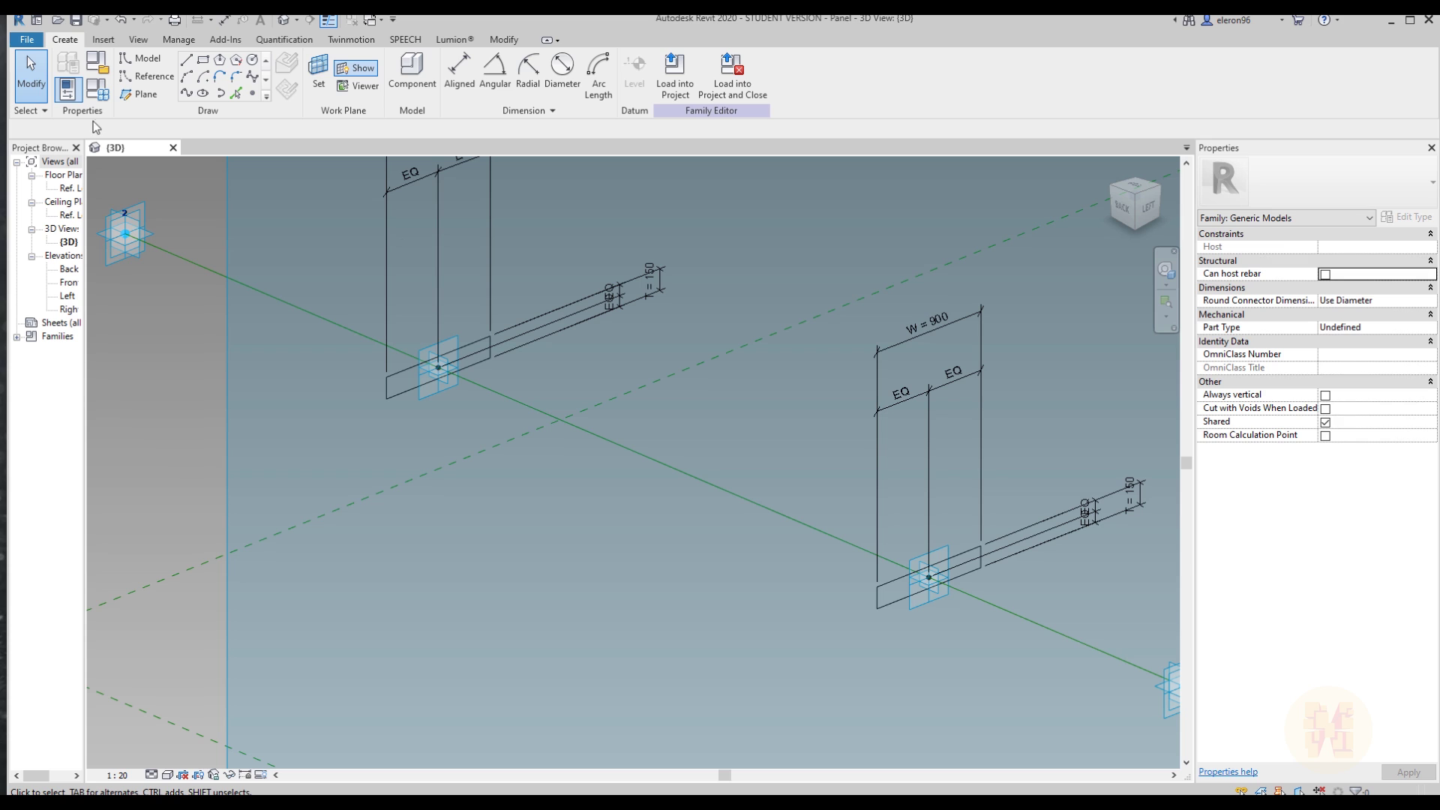
{"action": "left_click", "coordinate": [67, 89]}
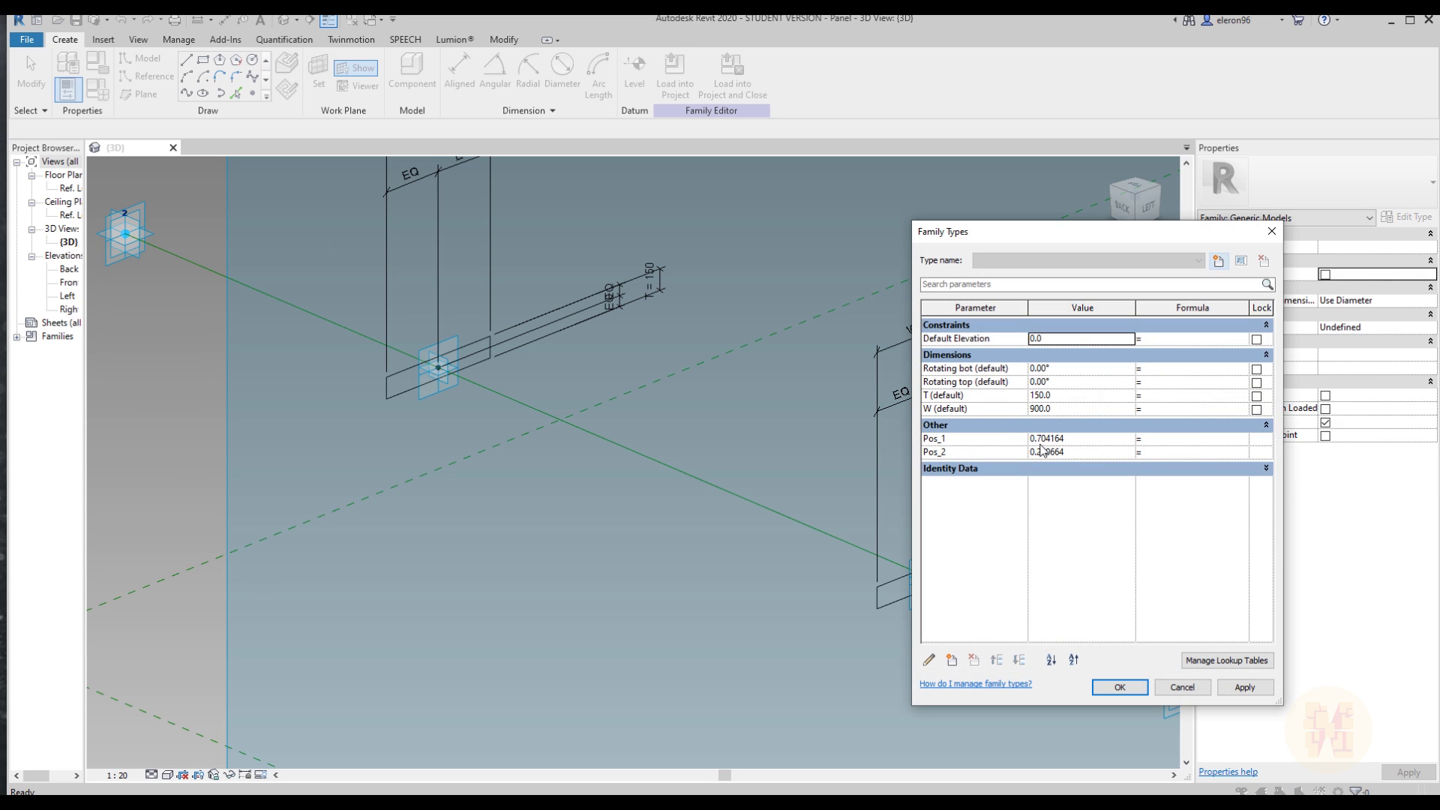
{"action": "left_click", "coordinate": [1128, 441]}
{"action": "left_click", "coordinate": [1103, 452]}
{"action": "type", "text": "0"}
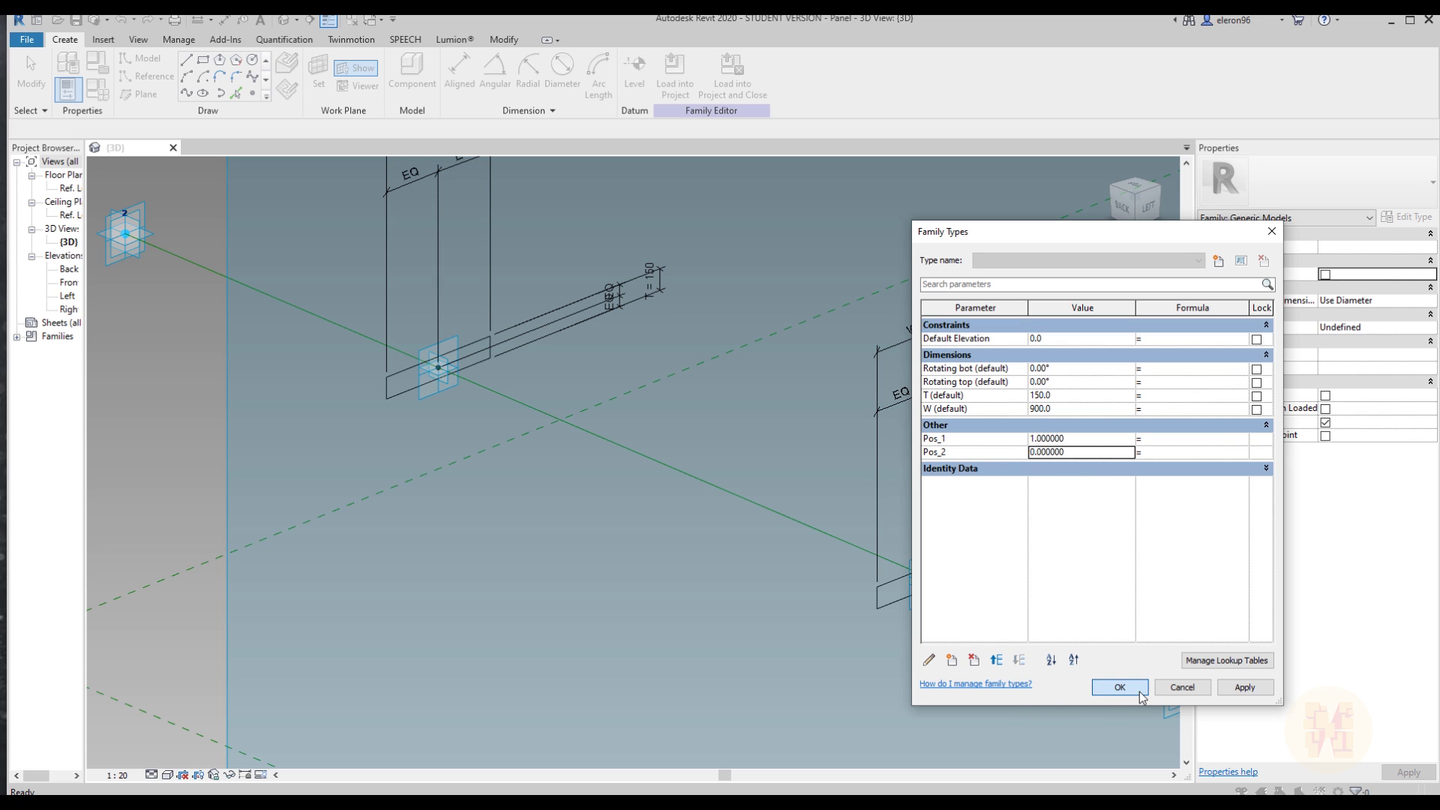
{"action": "left_click", "coordinate": [1119, 687]}
{"action": "scroll", "coordinate": [654, 583], "scroll_direction": "down", "scroll_amount": 3}
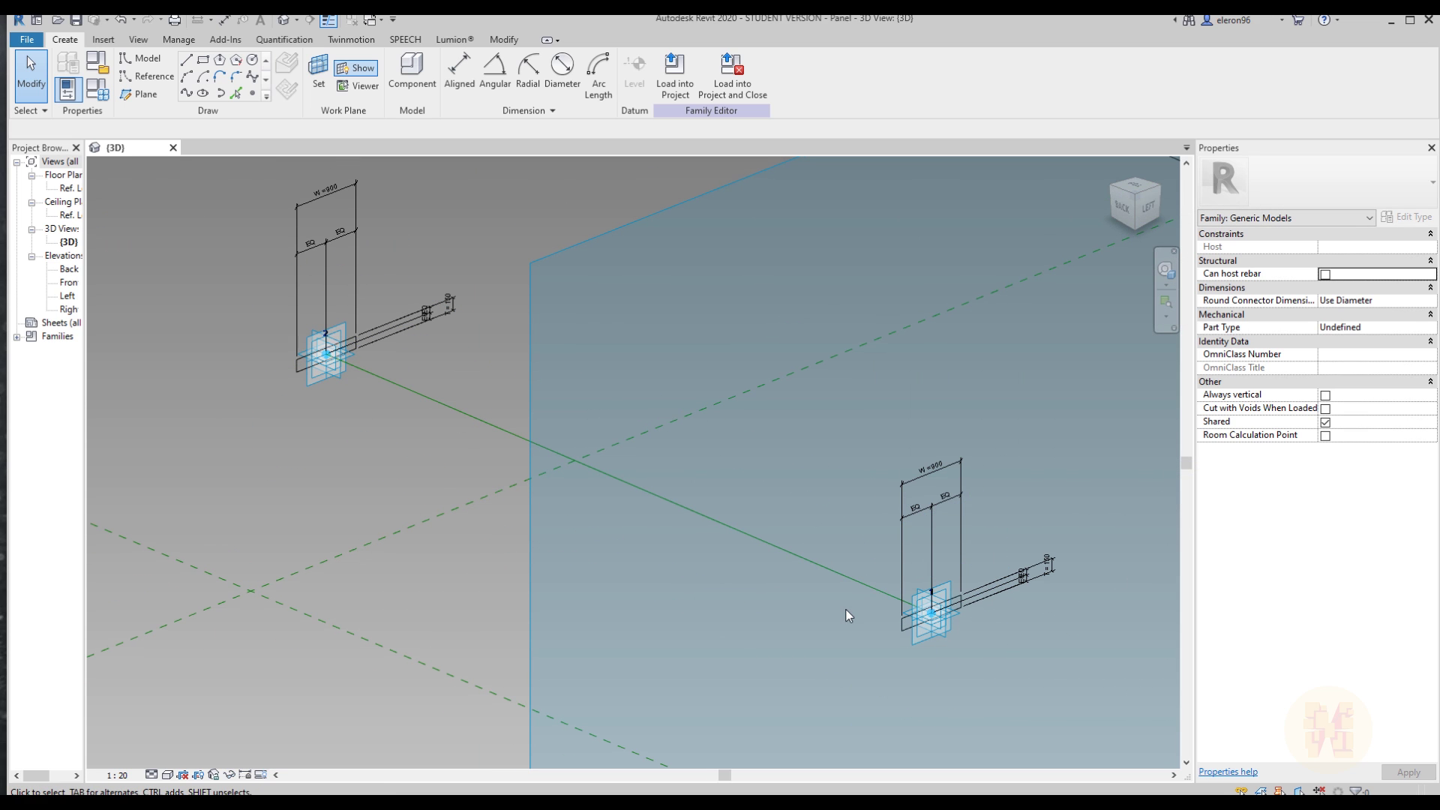
{"action": "middle_click_drag", "start_coordinate": [901, 624], "coordinate": [908, 112], "text": "shift"}
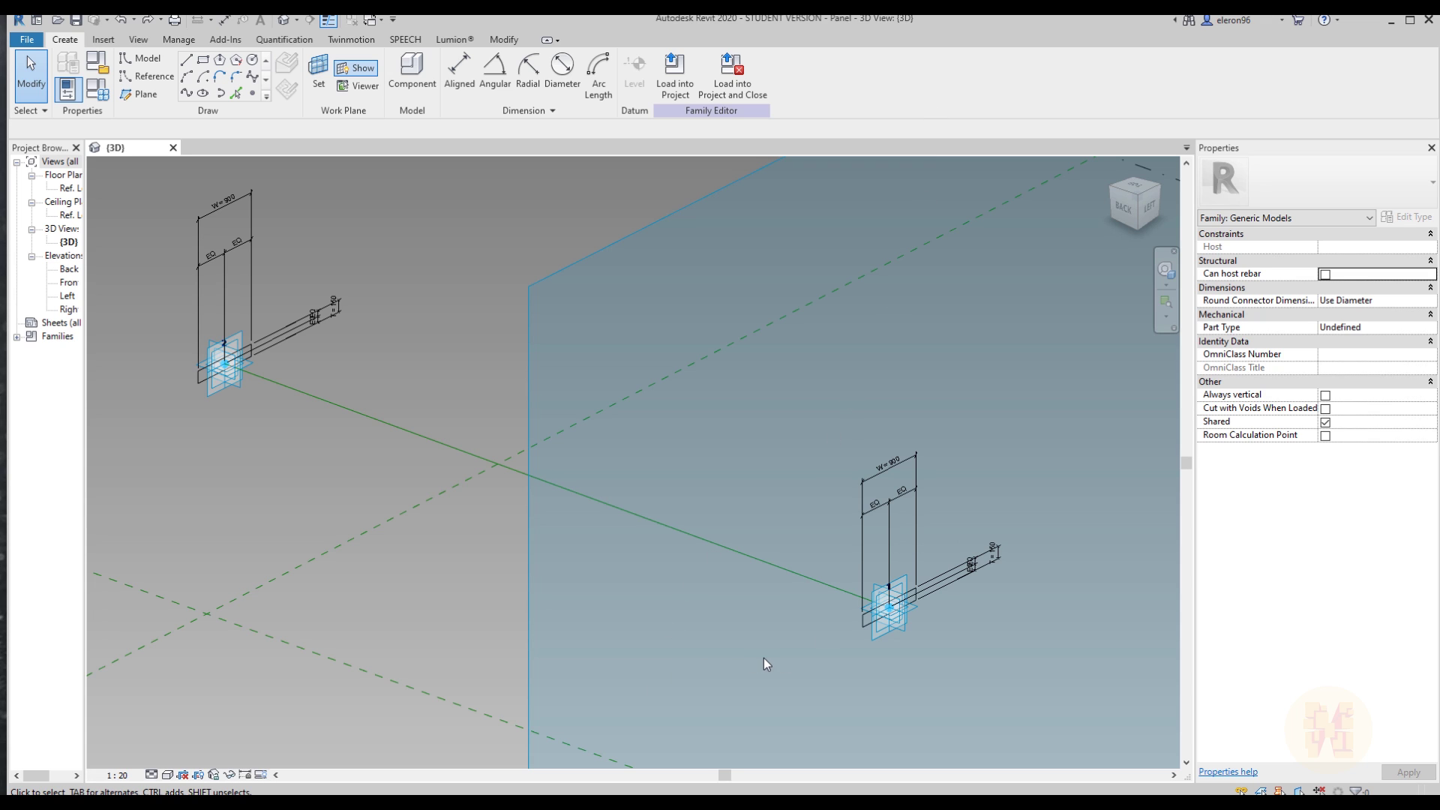
{"action": "left_click", "coordinate": [860, 625]}
- Make both end profiles Is Reference Line and create a solid form spanning between them
{"action": "left_click", "coordinate": [1319, 356]}
{"action": "left_click", "coordinate": [891, 470]}
{"action": "left_click", "coordinate": [195, 384]}
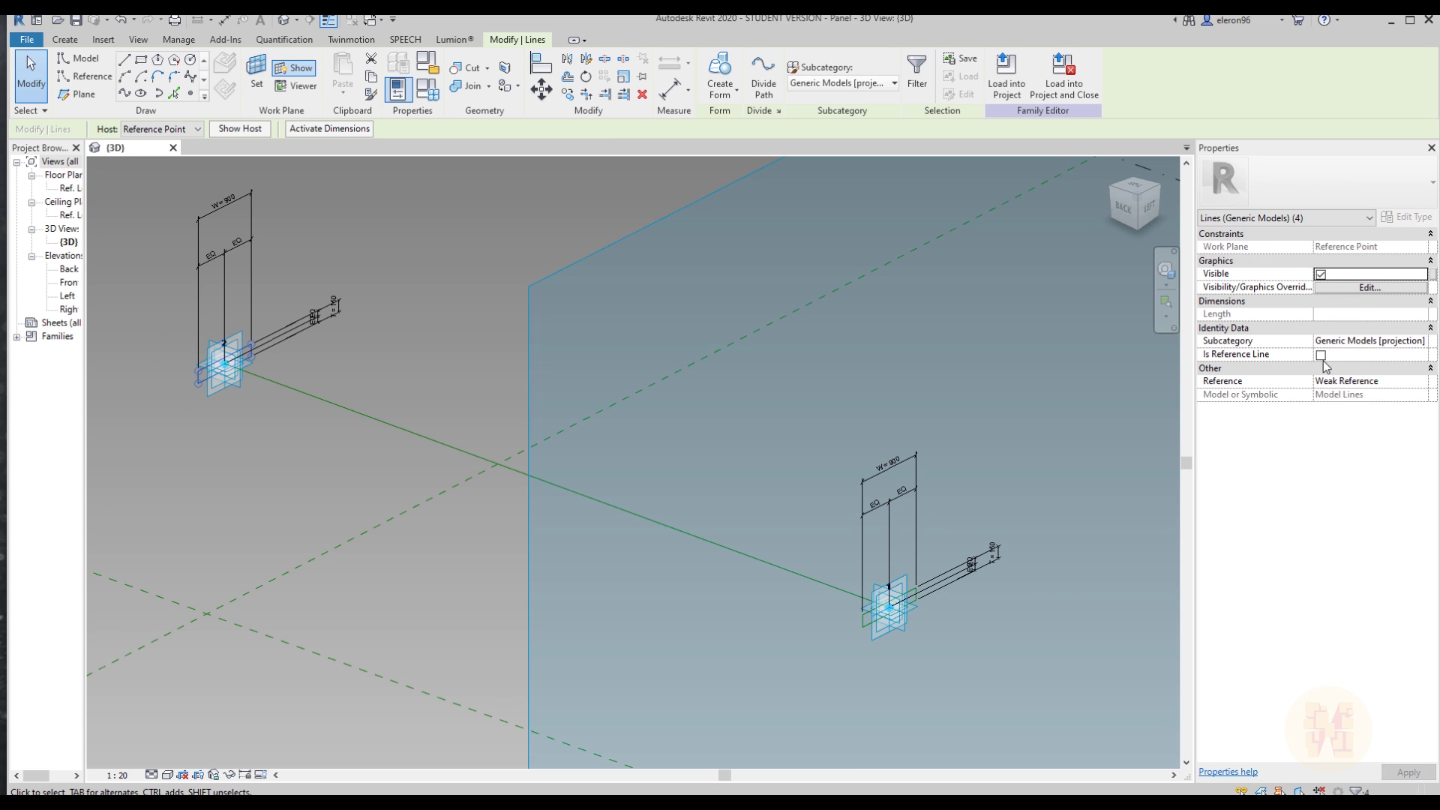
{"action": "left_click", "coordinate": [1319, 355]}
{"action": "left_click", "coordinate": [659, 651]}
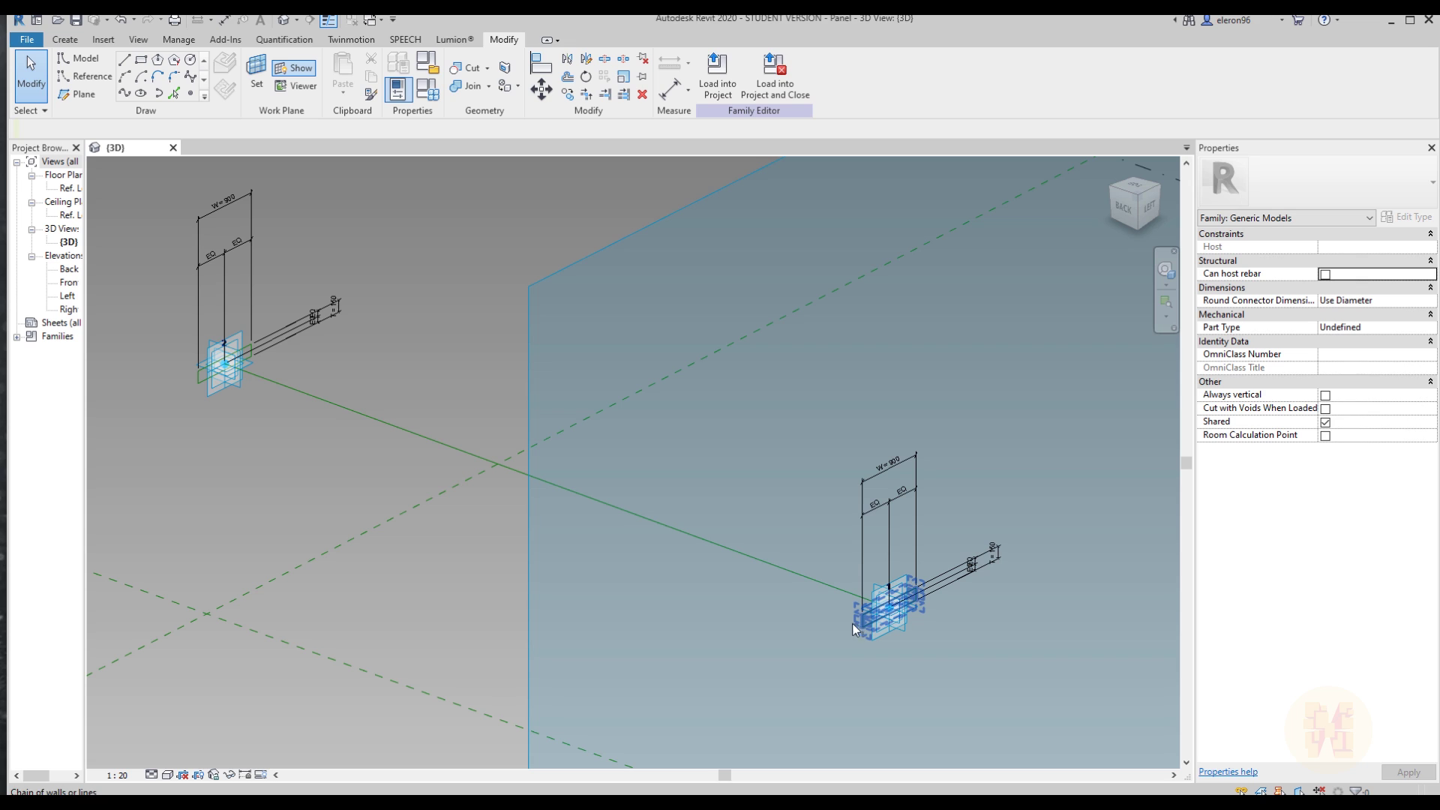
{"action": "left_click", "coordinate": [852, 623]}
{"action": "left_click", "coordinate": [196, 380], "text": "ctrl"}
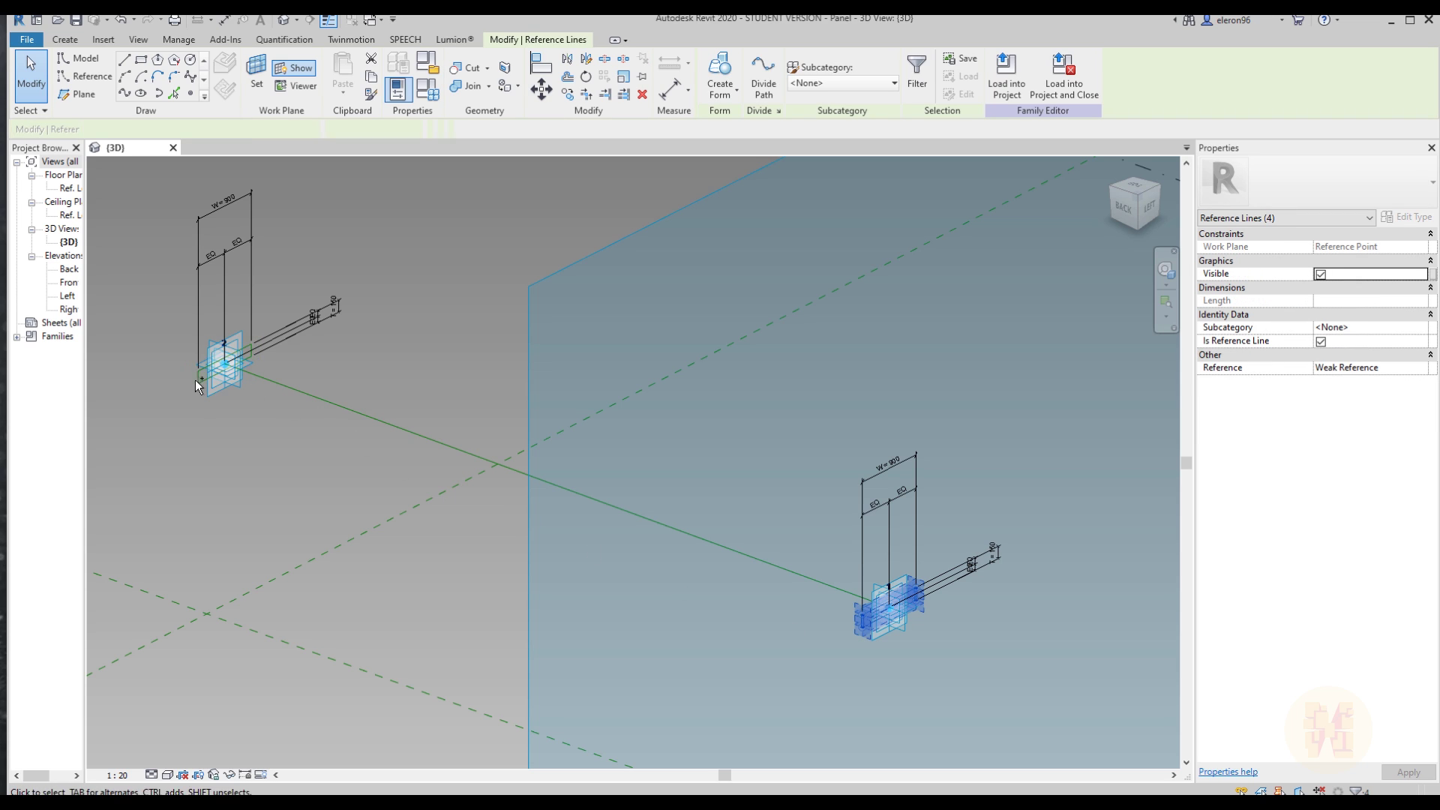
{"action": "left_click", "coordinate": [710, 95]}
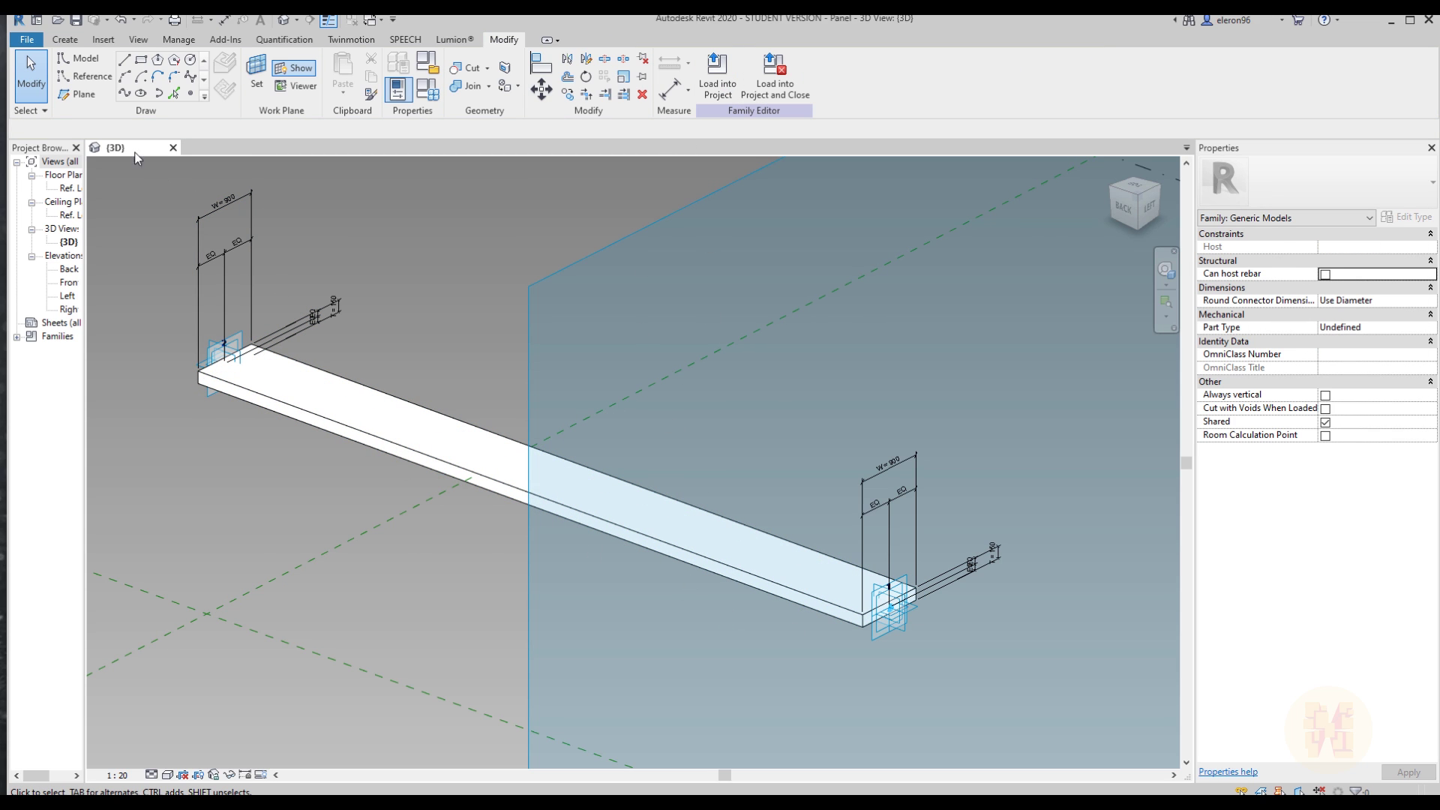
- Set the Rotating top angle to 45° in Family Types, dismissing the off-axis warning
{"action": "left_click", "coordinate": [64, 39]}
{"action": "left_click", "coordinate": [68, 88]}
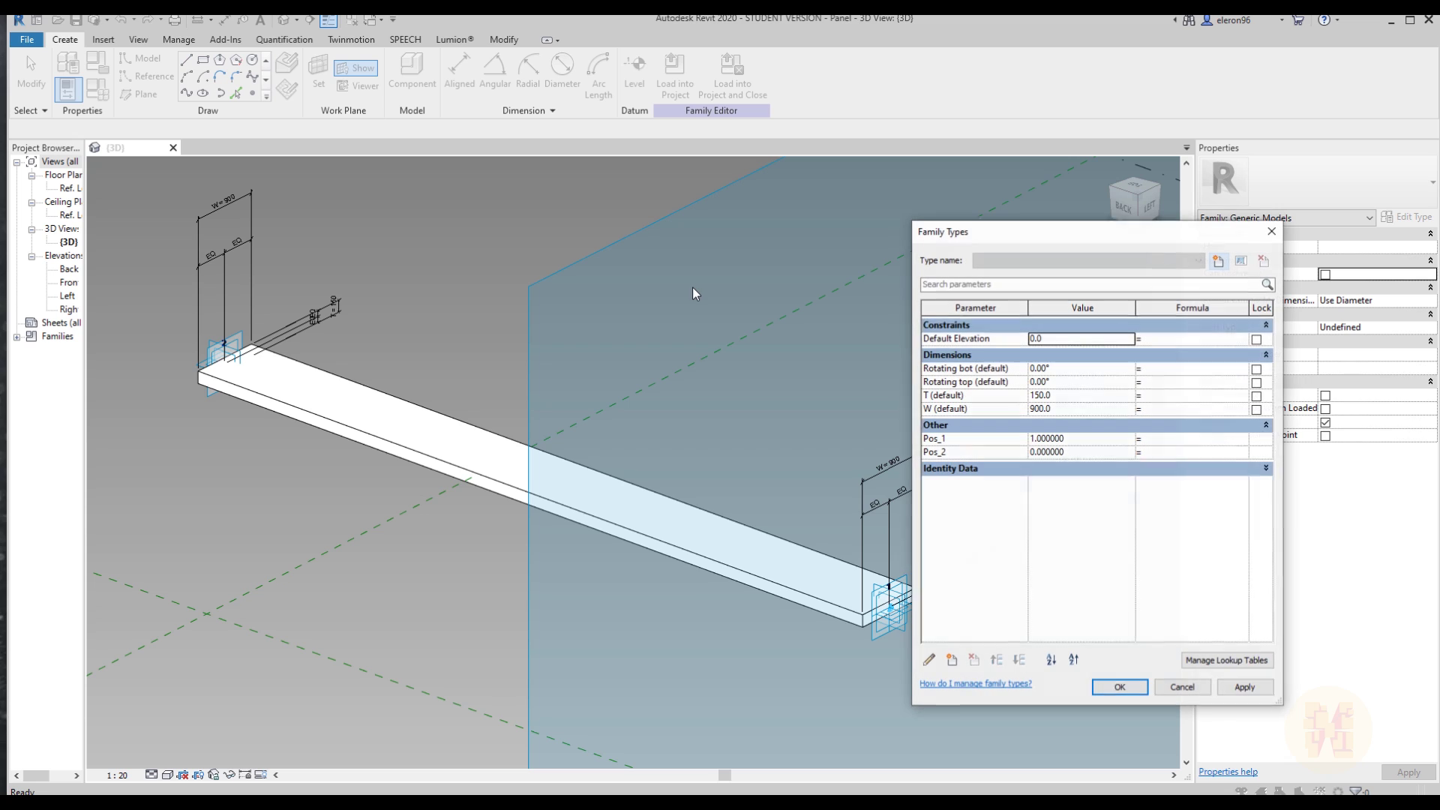
{"action": "left_click", "coordinate": [1060, 391]}
{"action": "left_click", "coordinate": [1073, 384]}
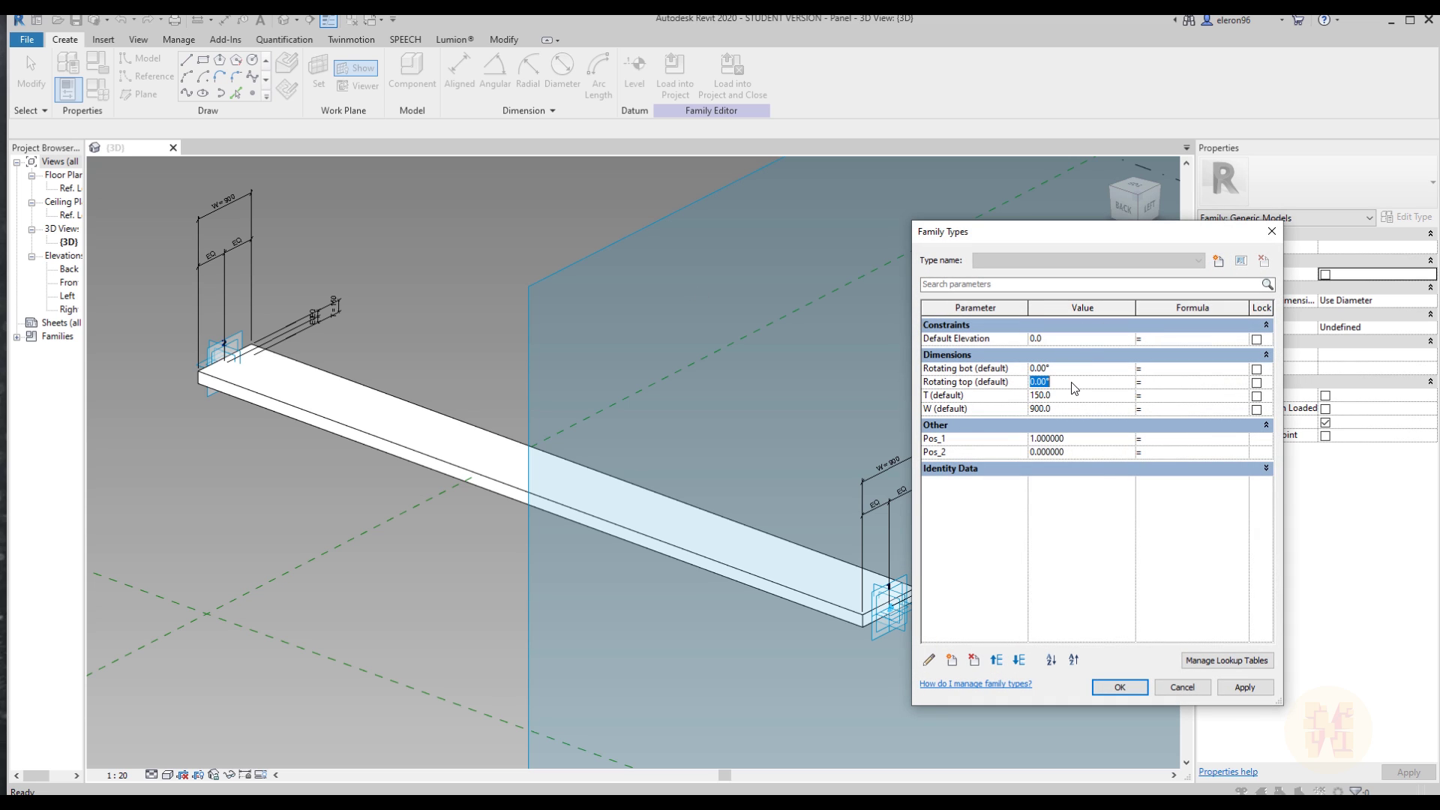
{"action": "type", "text": "45"}
{"action": "left_click", "coordinate": [1244, 687]}
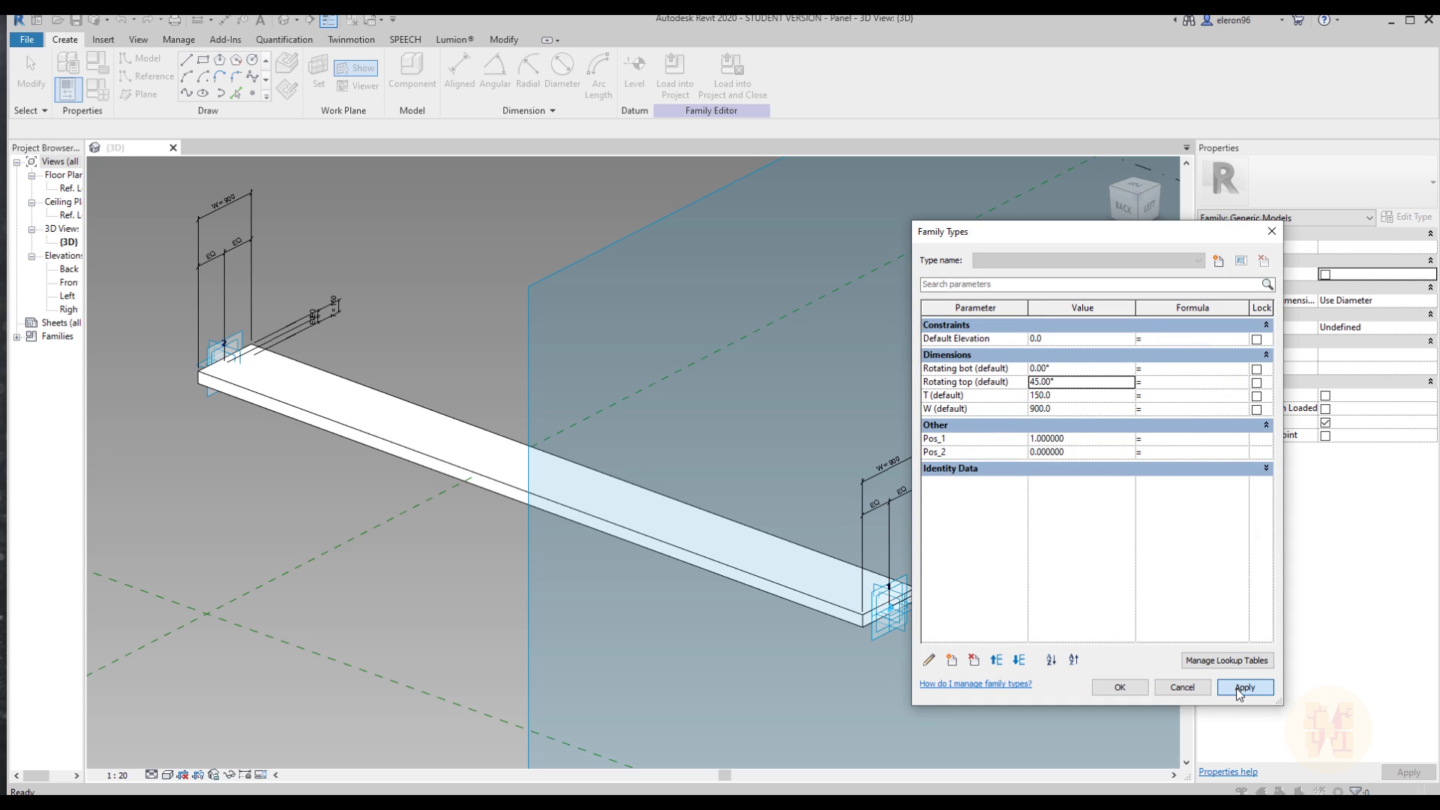
{"action": "left_click", "coordinate": [1153, 522]}
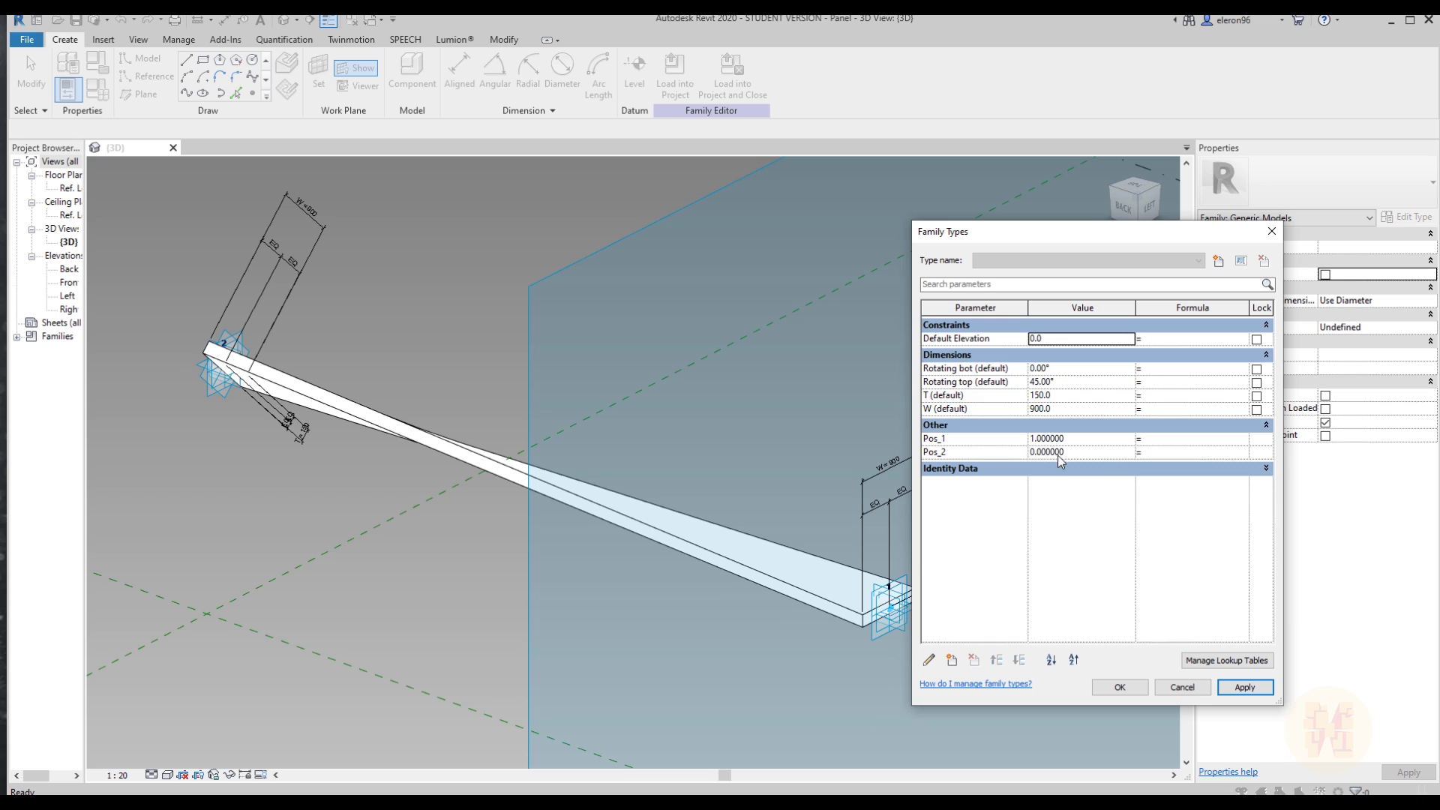
- Try Rotating bot at 25°, then reset both Rotating bot and Rotating top to 0°
{"action": "left_click", "coordinate": [1068, 370]}
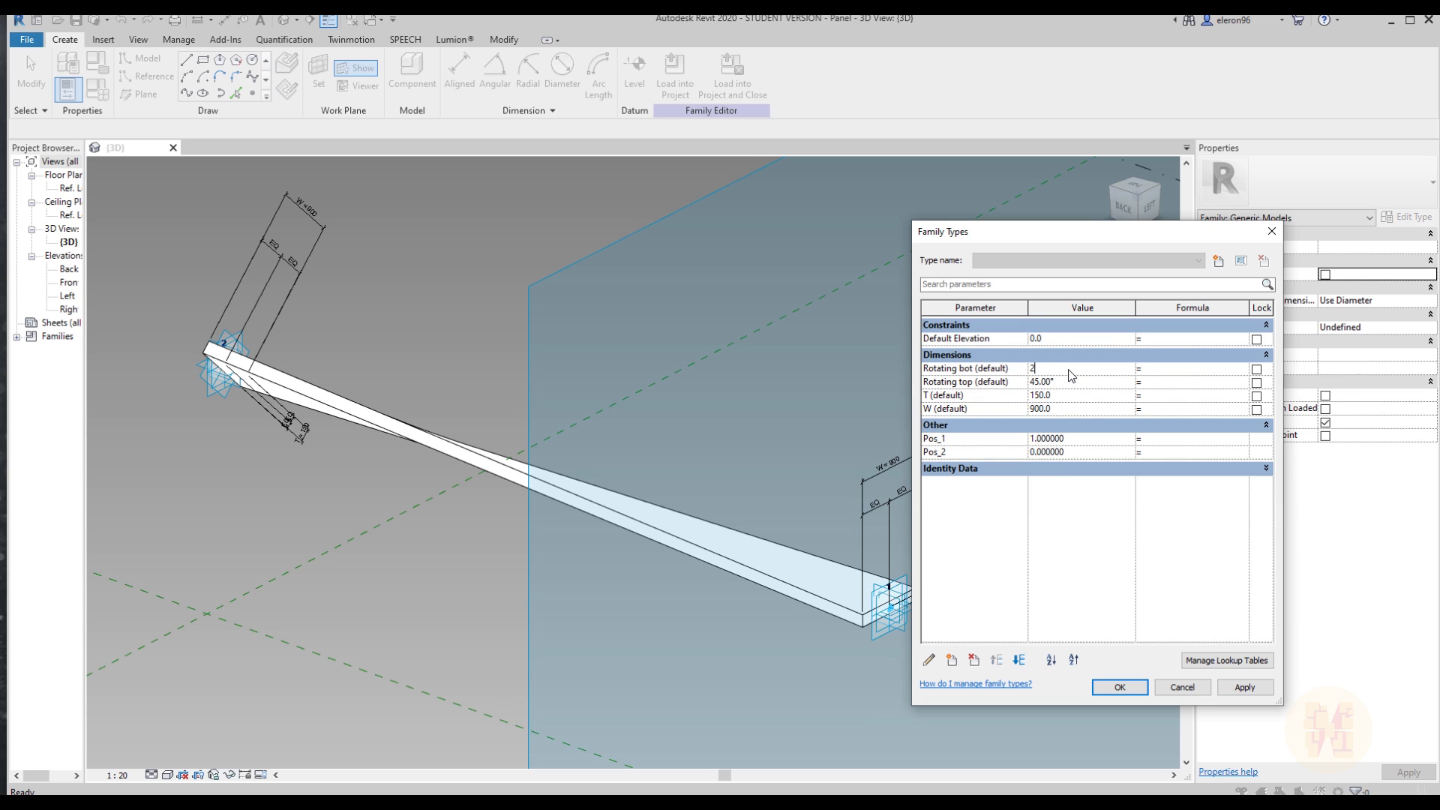
{"action": "left_click", "coordinate": [1216, 689]}
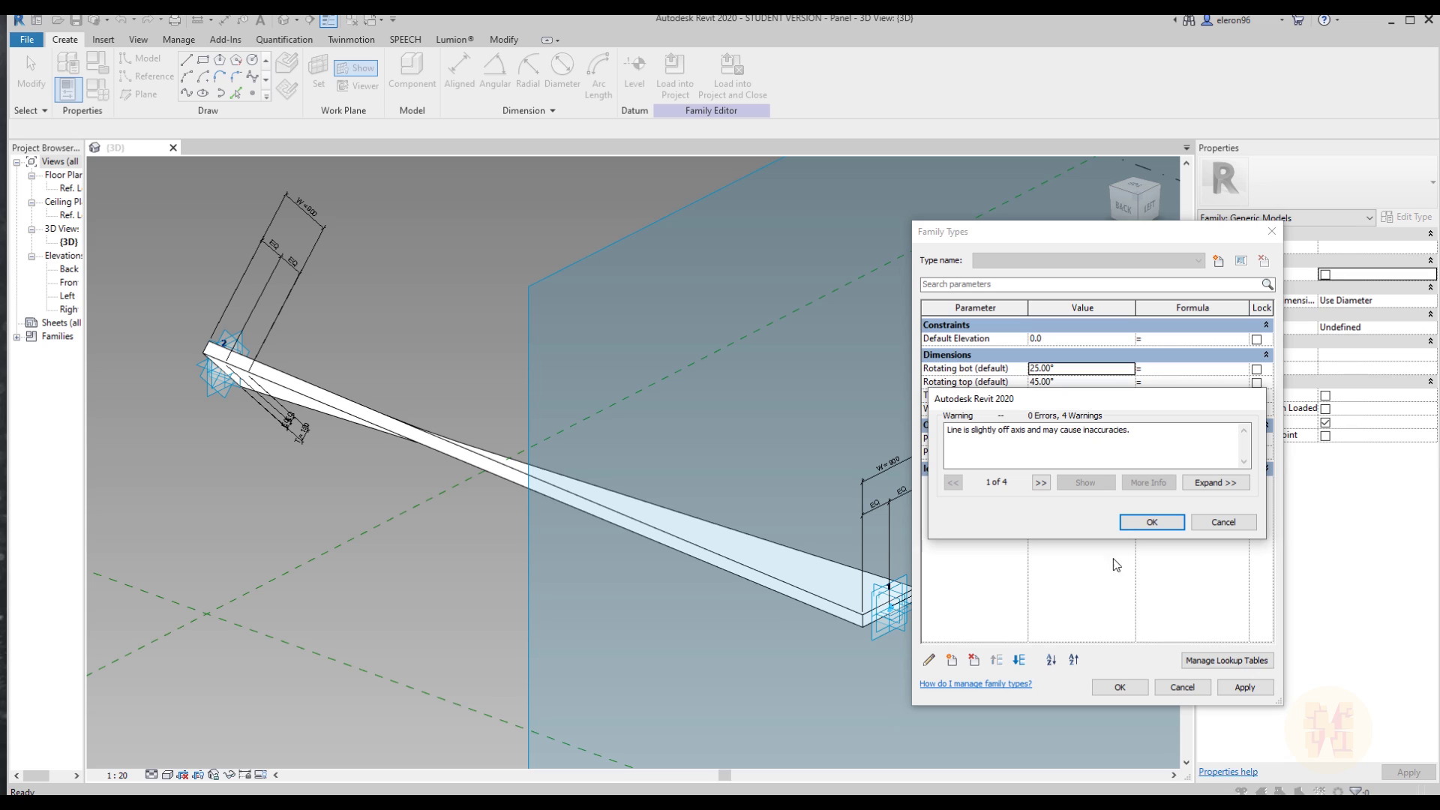
{"action": "left_click", "coordinate": [1152, 523]}
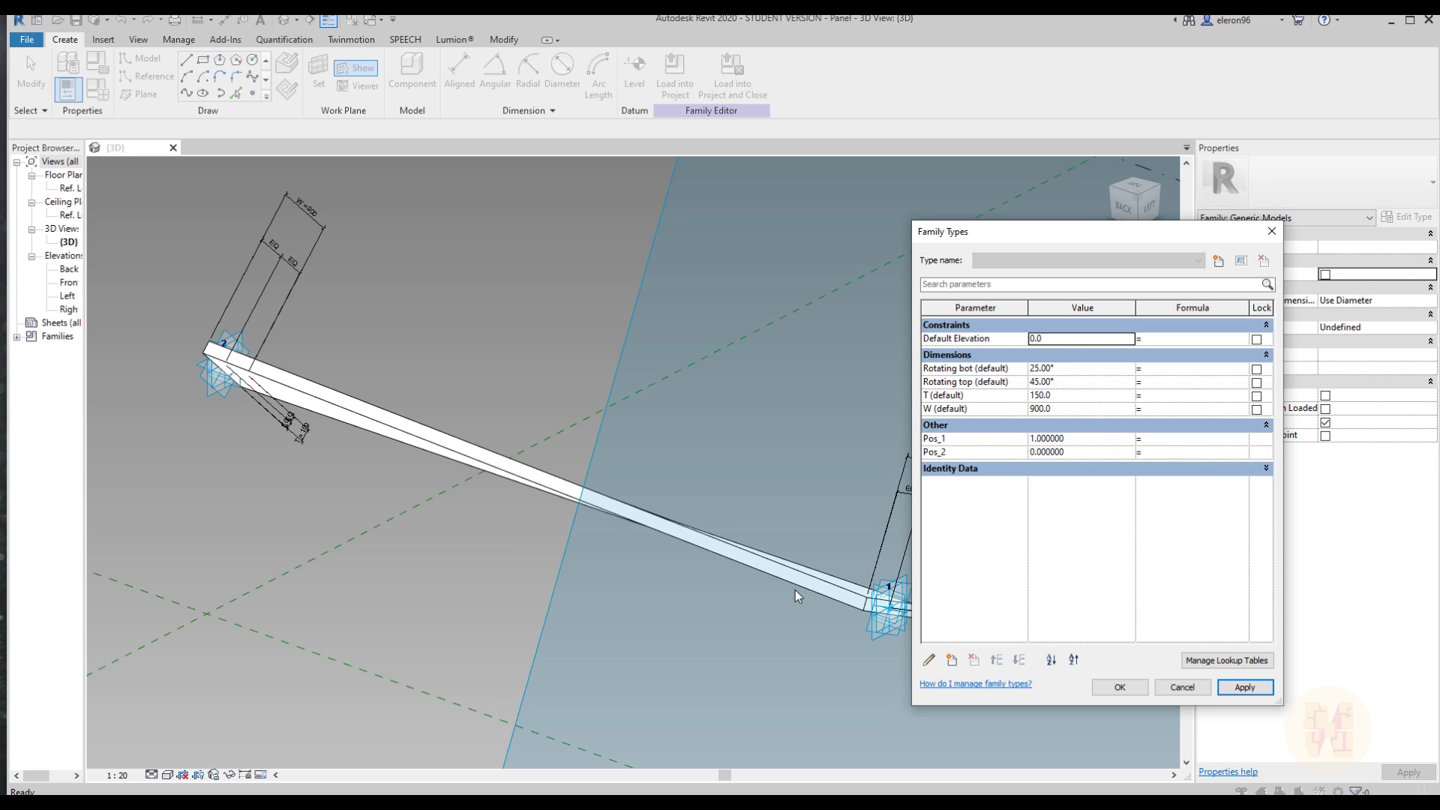
{"action": "left_click", "coordinate": [1076, 373]}
{"action": "type", "text": "0"}
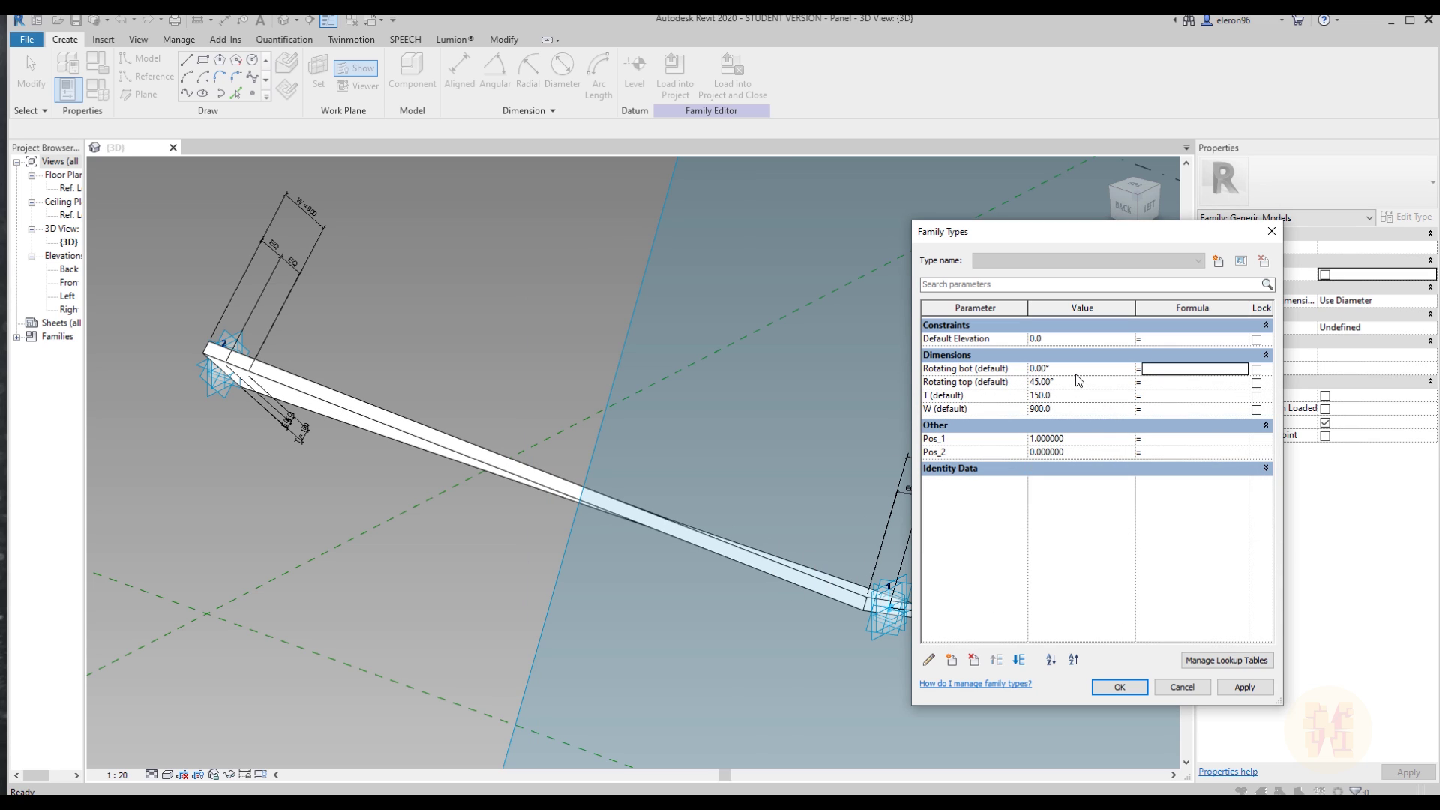
{"action": "key", "text": "Return"}
{"action": "type", "text": "0"}
{"action": "left_click", "coordinate": [1131, 691]}
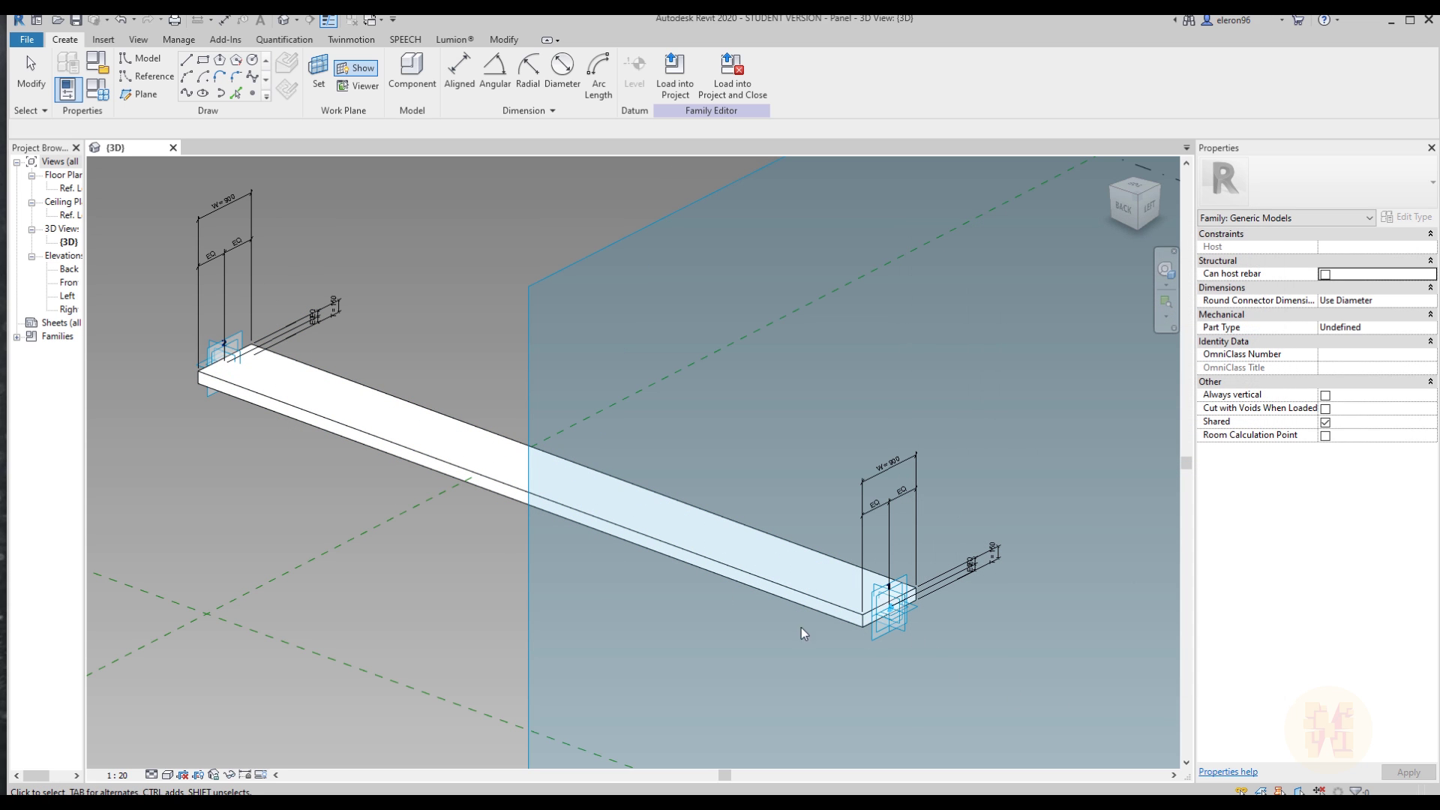
- Save Panel and start a new family from the Metric Generic Model Pattern Based template
{"action": "scroll", "coordinate": [824, 612], "scroll_direction": "down", "scroll_amount": 2}
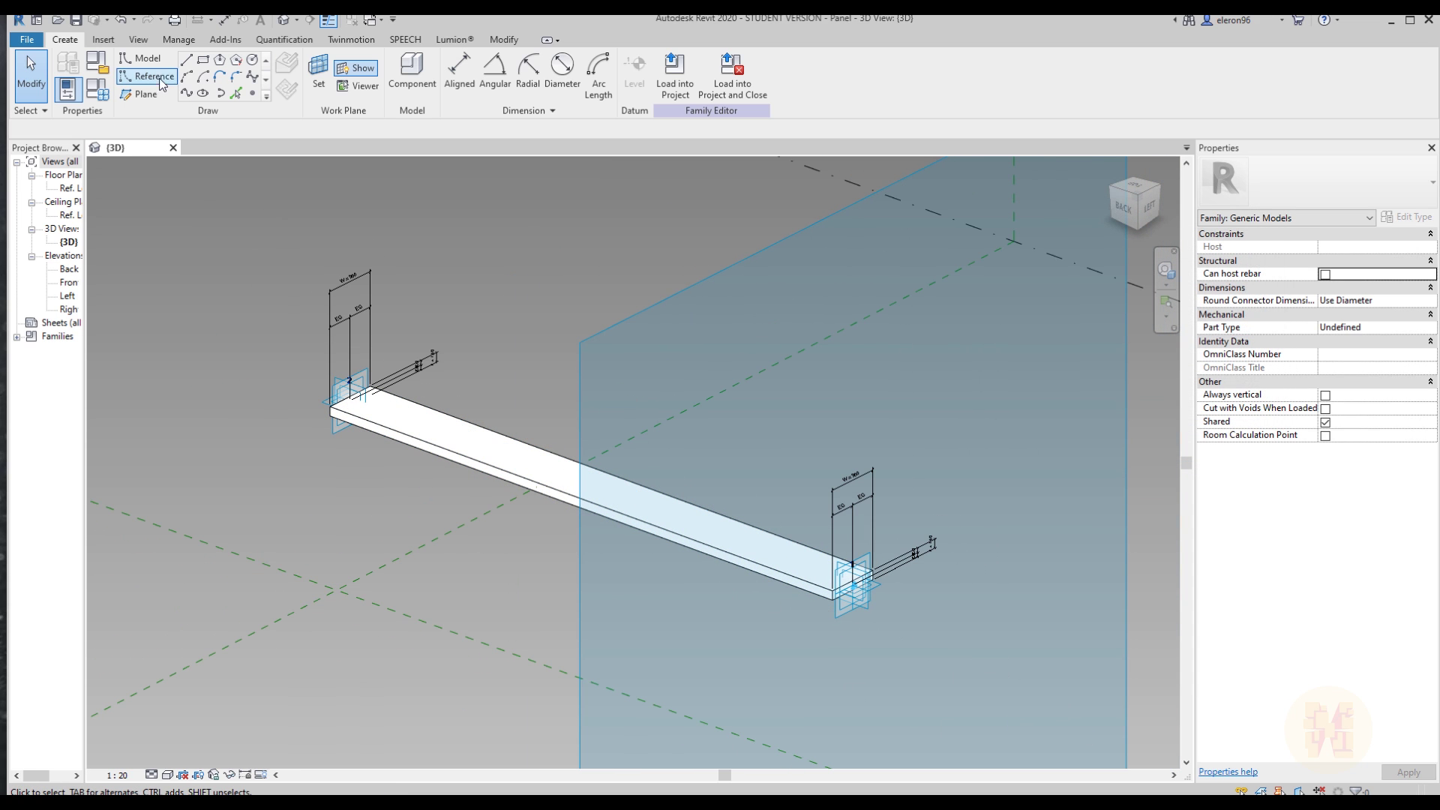
{"action": "left_click", "coordinate": [75, 21]}
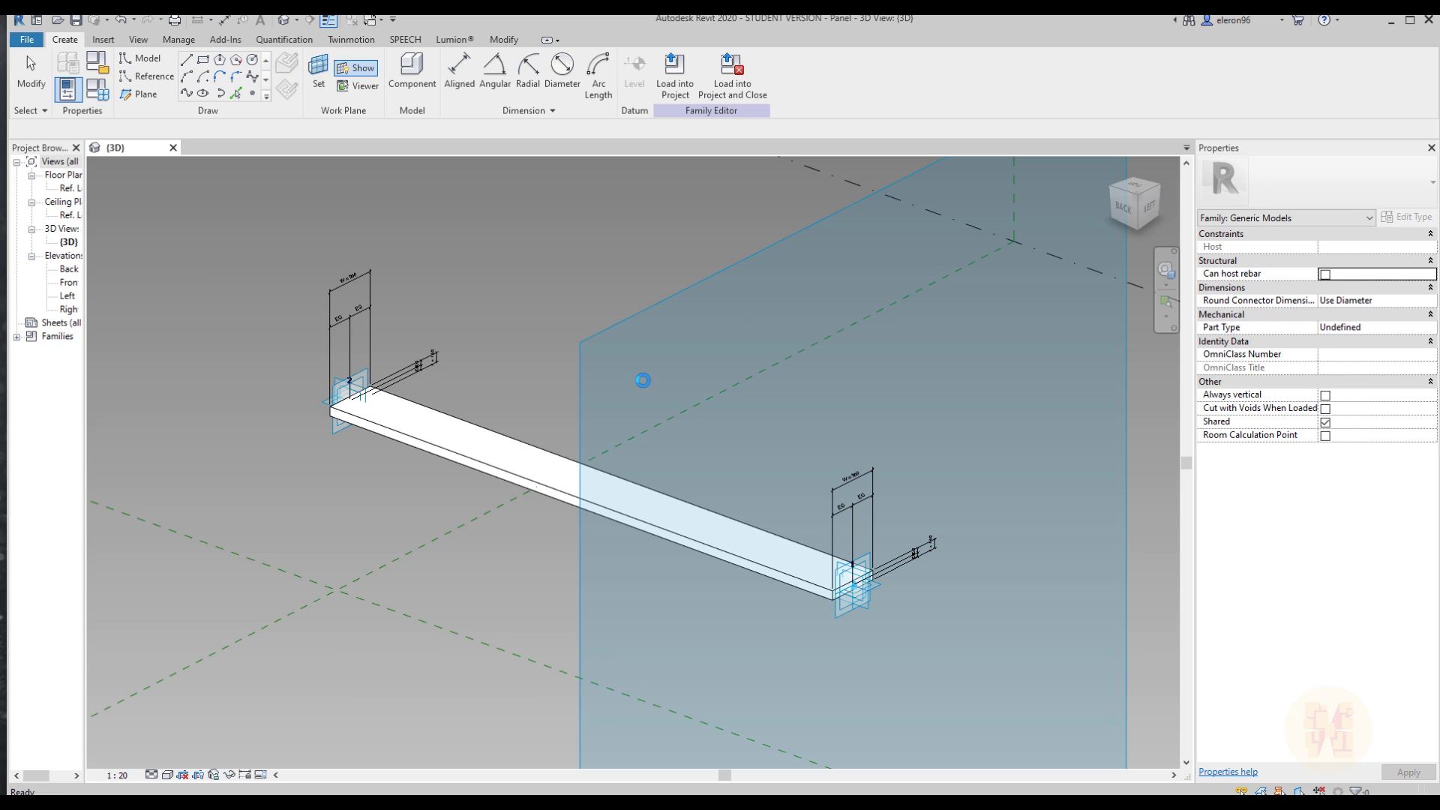
{"action": "left_click", "coordinate": [26, 39]}
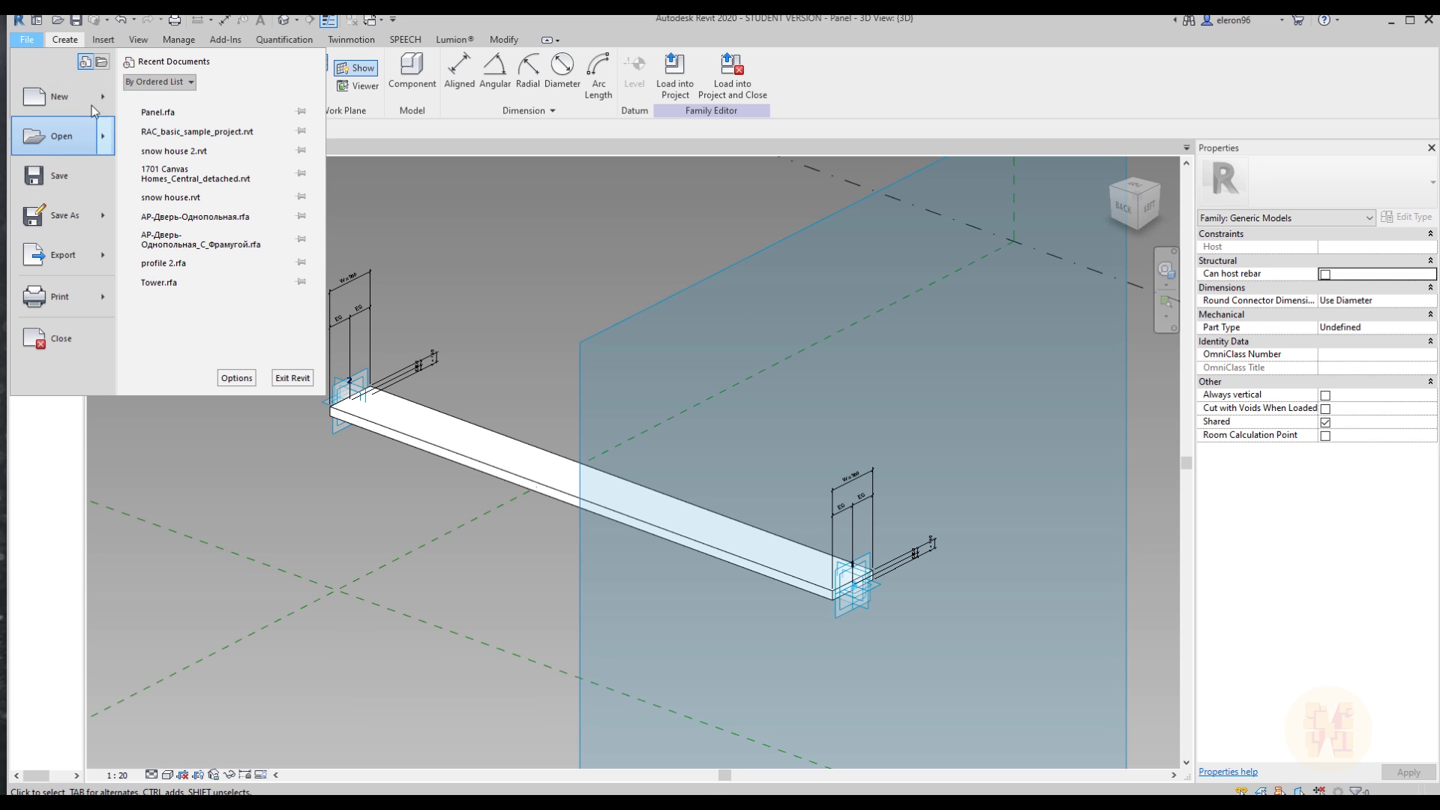
{"action": "mouse_move", "coordinate": [60, 96]}
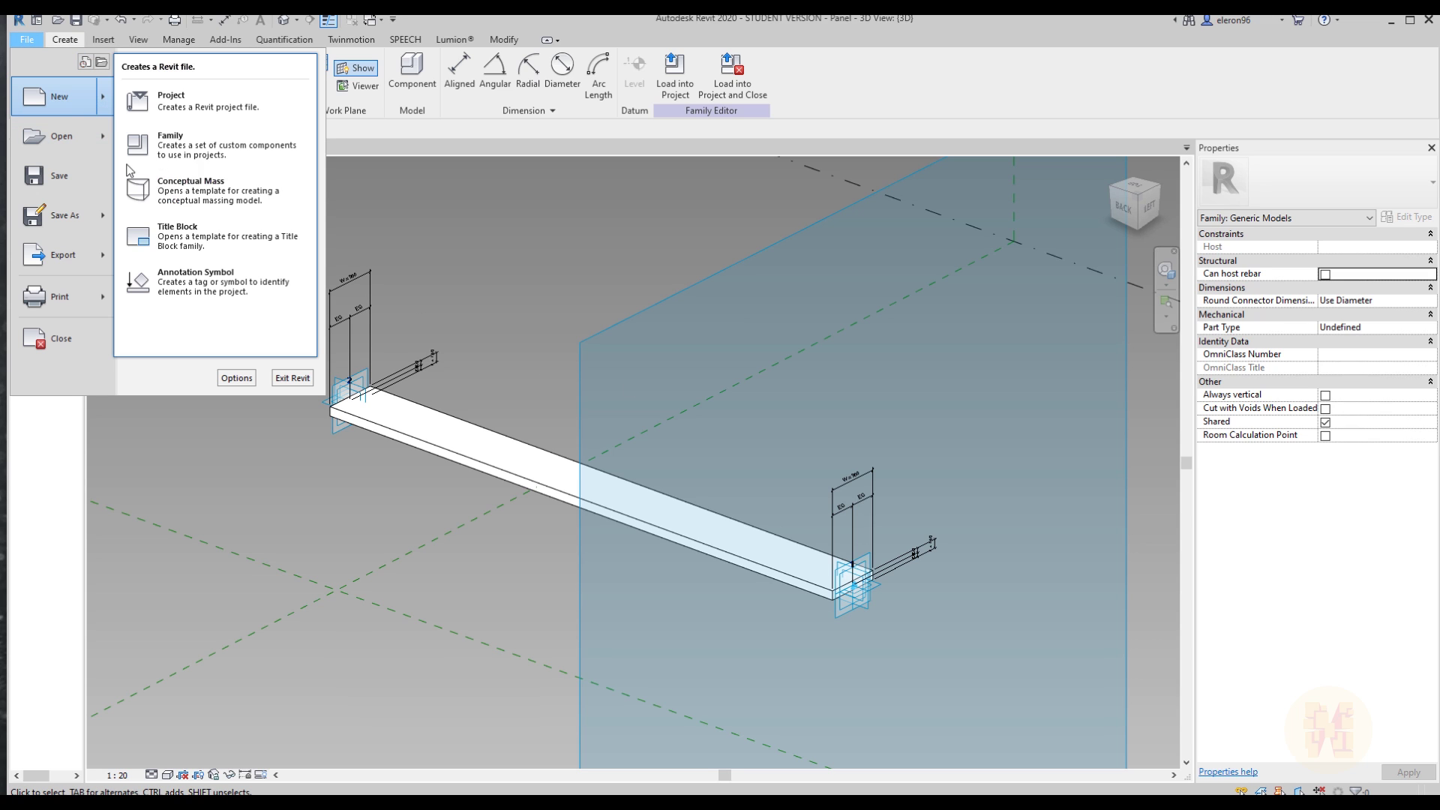
{"action": "left_click", "coordinate": [203, 146]}
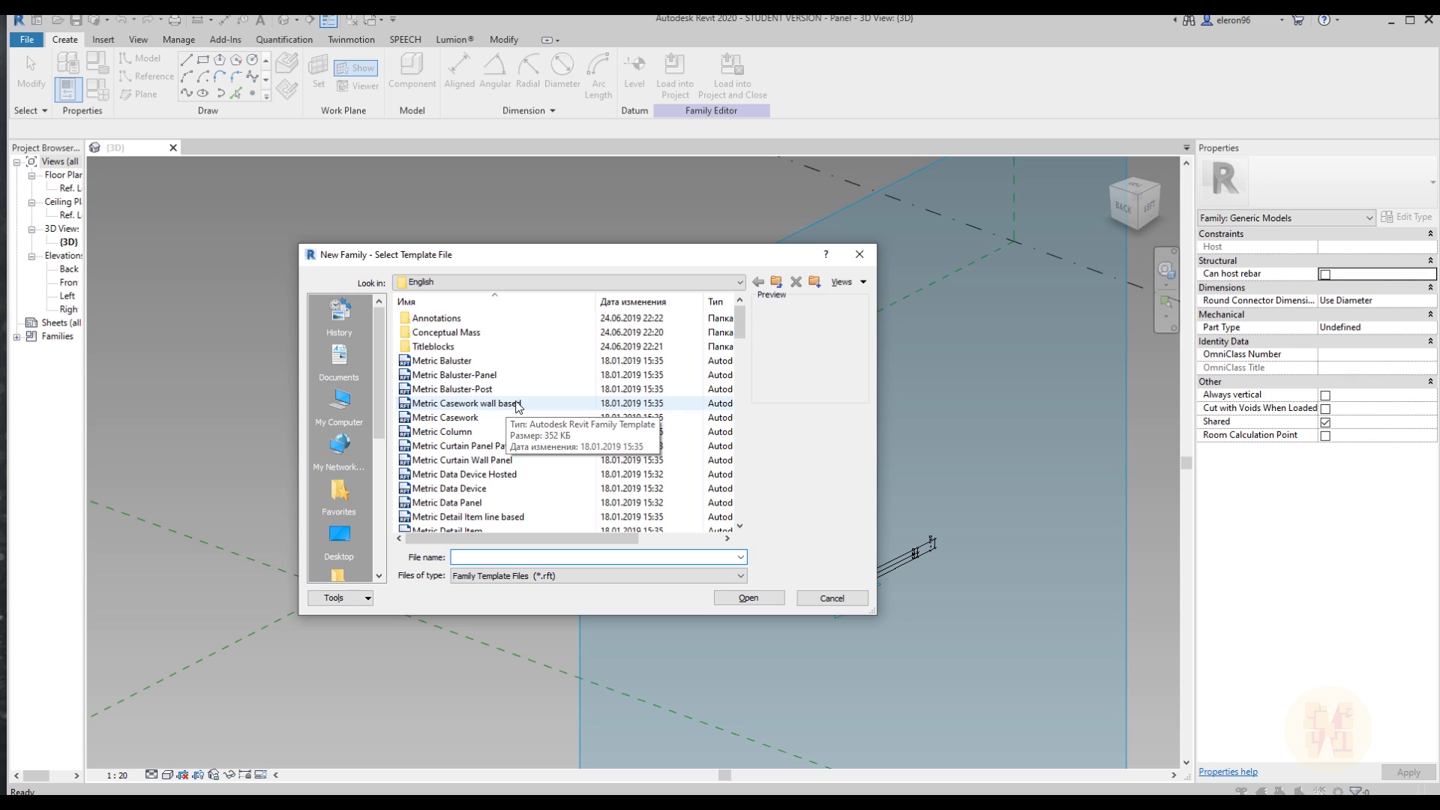
{"action": "scroll", "coordinate": [518, 409], "scroll_direction": "down", "scroll_amount": 12}
{"action": "scroll", "coordinate": [523, 412], "scroll_direction": "up", "scroll_amount": 12}
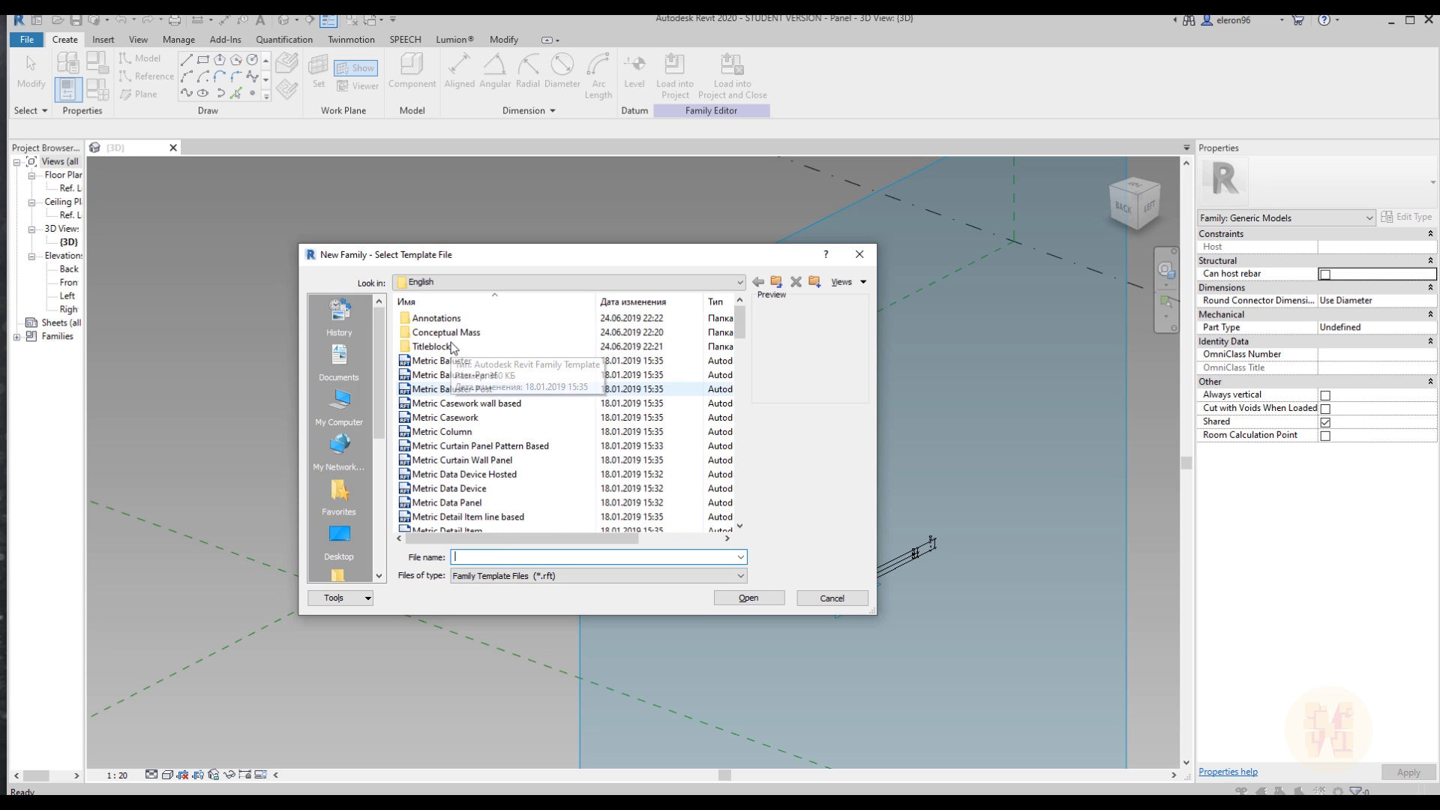
{"action": "scroll", "coordinate": [487, 375], "scroll_direction": "down", "scroll_amount": 7}
{"action": "scroll", "coordinate": [503, 397], "scroll_direction": "down", "scroll_amount": 1}
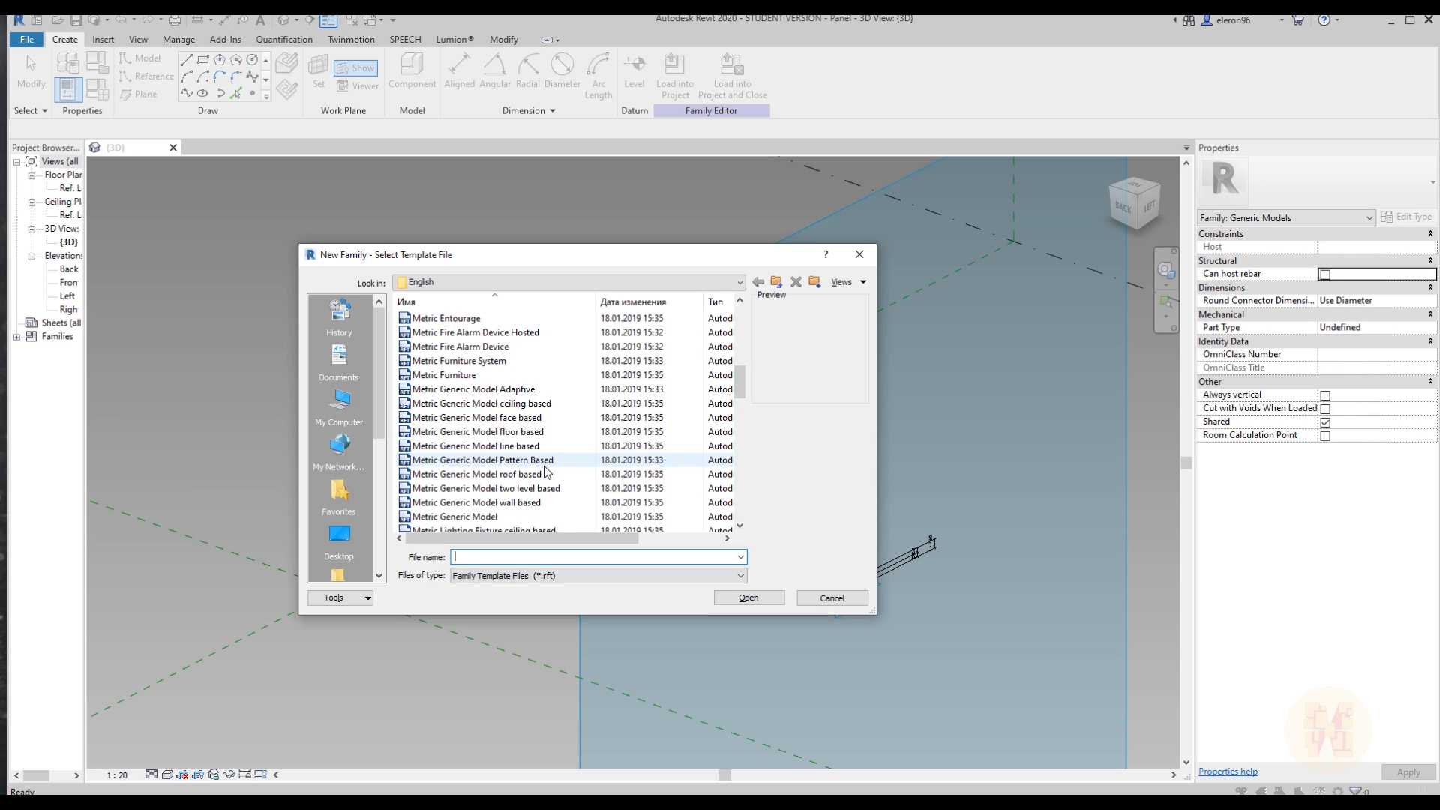
{"action": "left_click", "coordinate": [545, 465]}
{"action": "left_click", "coordinate": [749, 602]}
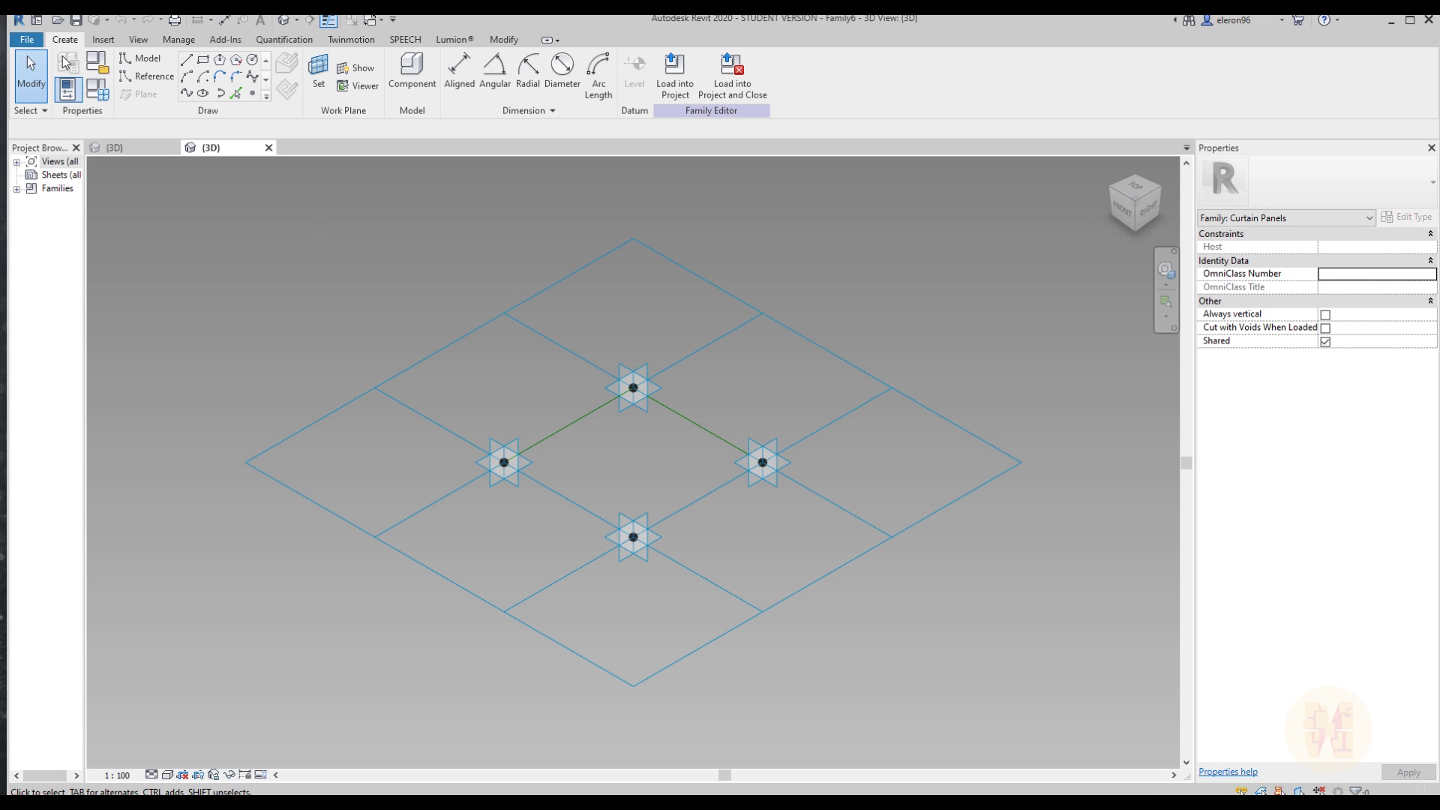
- Save the new family as 'Rotating panel' and return to the Panel family view
{"action": "left_click", "coordinate": [26, 39]}
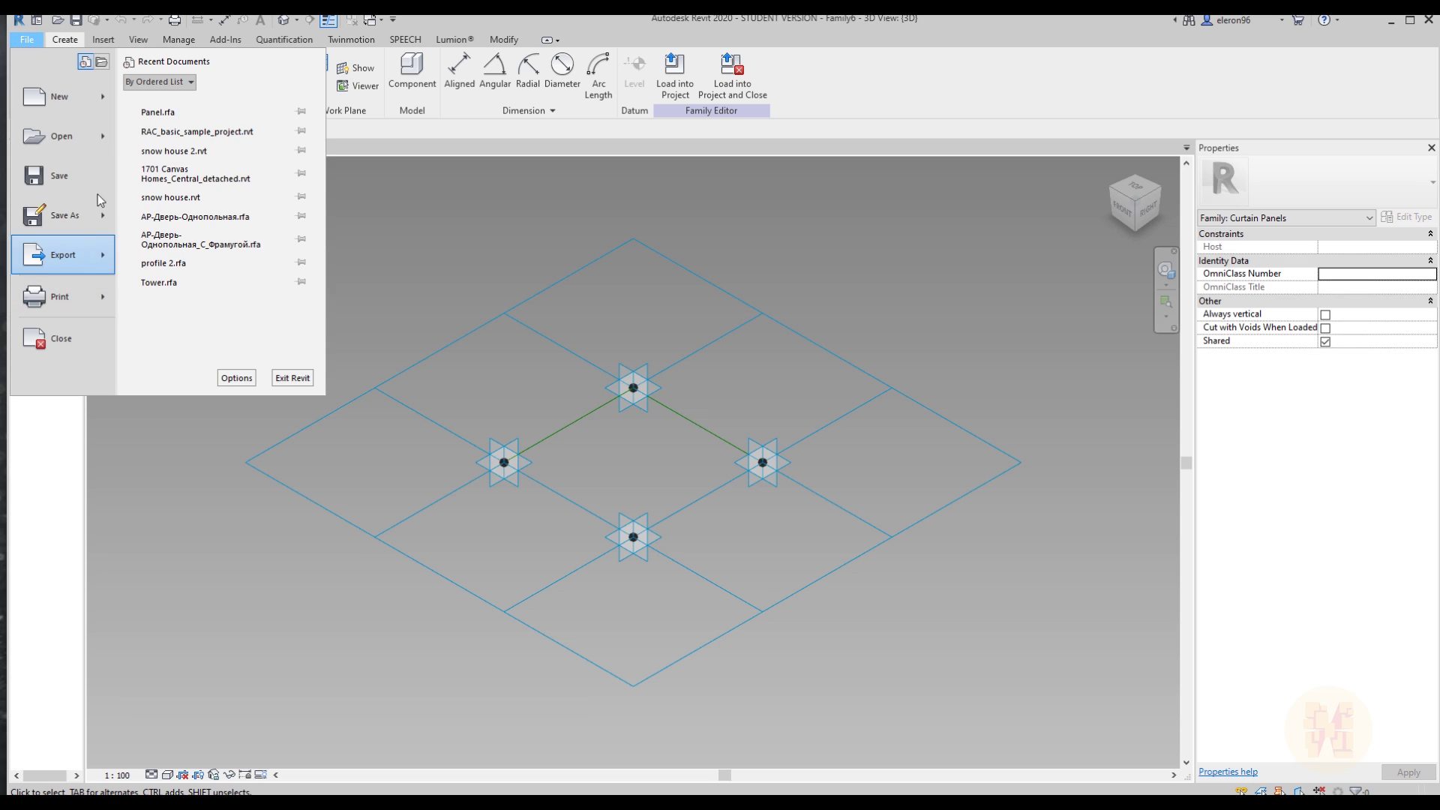
{"action": "mouse_move", "coordinate": [105, 221]}
{"action": "left_click", "coordinate": [171, 203]}
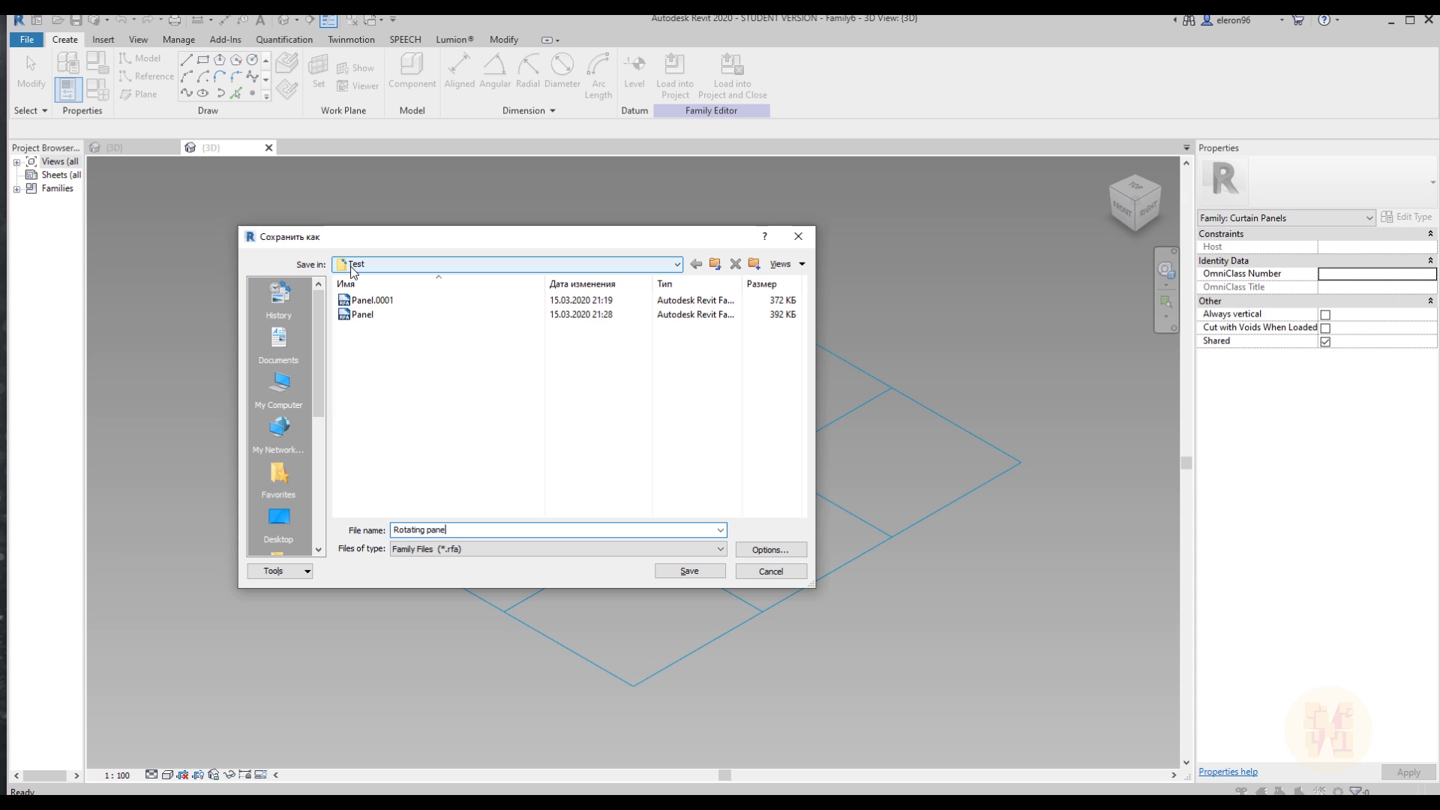
{"action": "key", "text": "Return"}
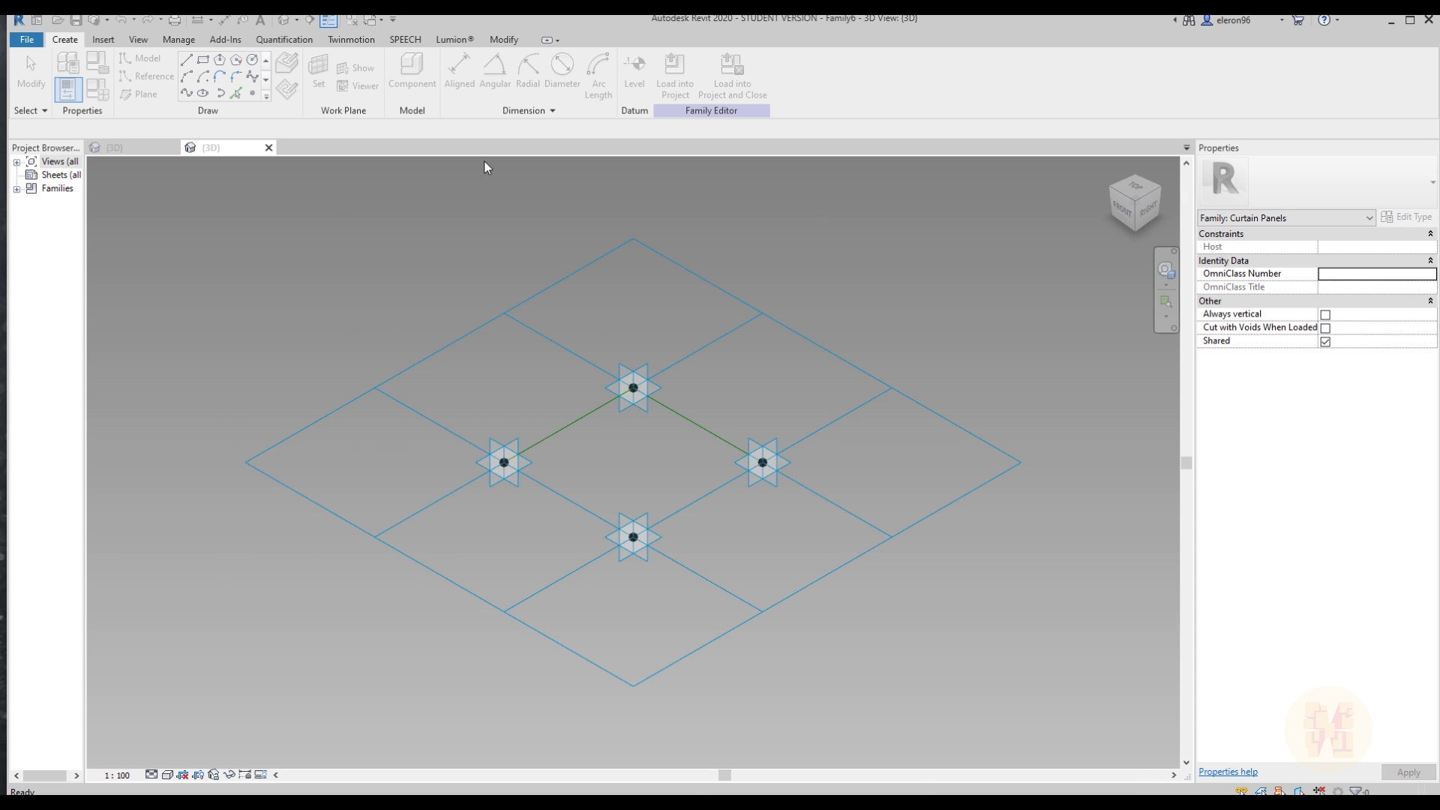
{"action": "left_click", "coordinate": [134, 150]}
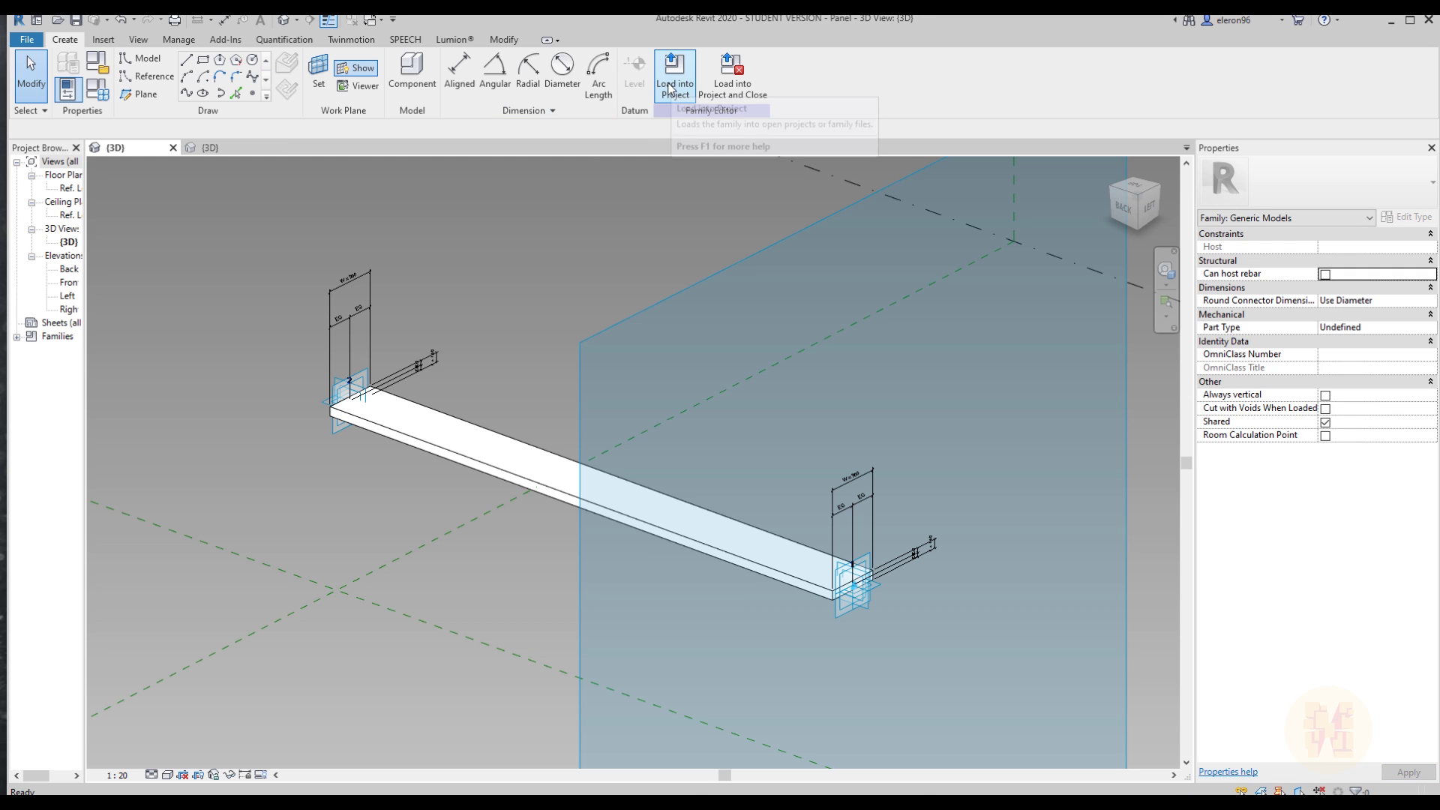
- Load Panel into Rotating panel and place it across two adaptive points on the reference lines
{"action": "left_click", "coordinate": [670, 88]}
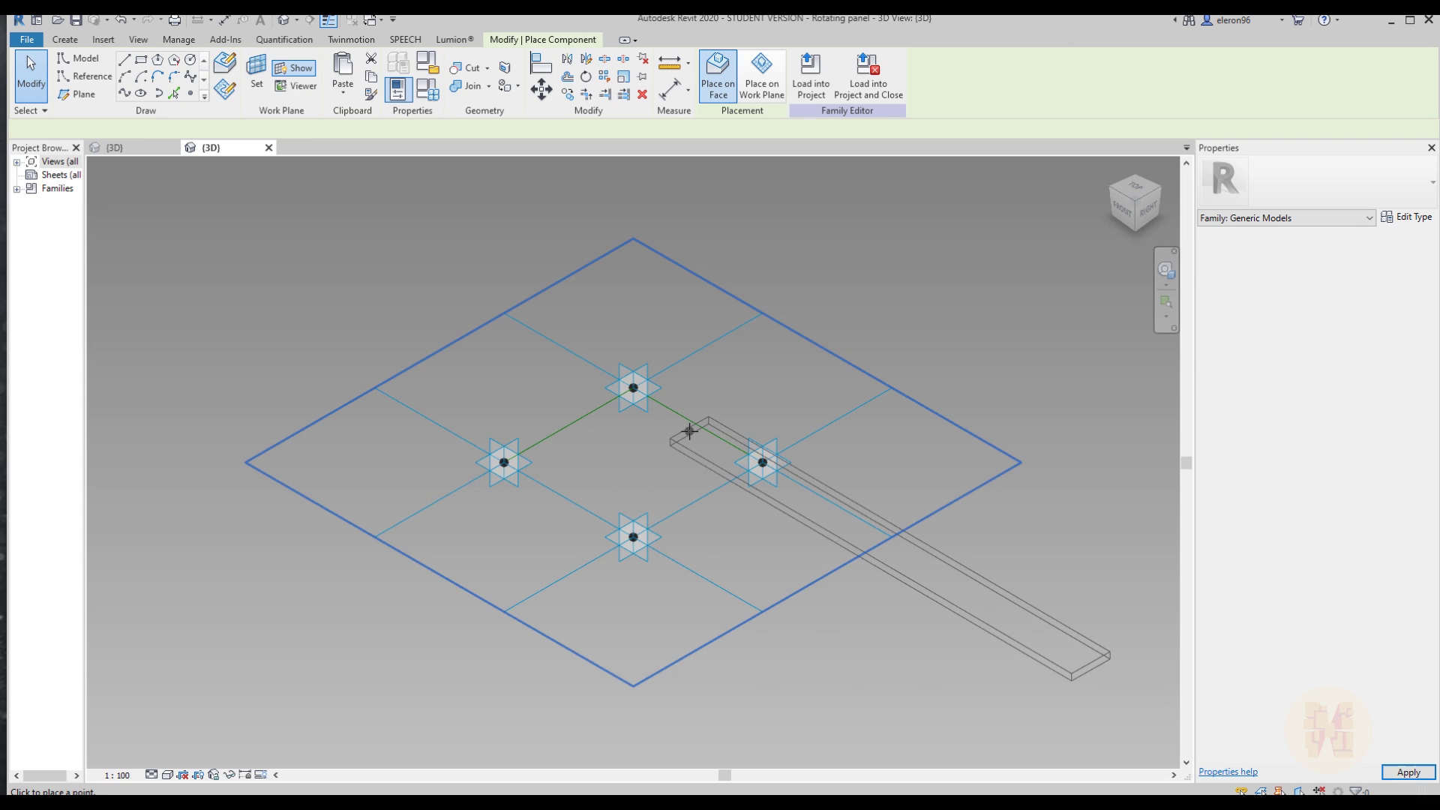
{"action": "left_click", "coordinate": [697, 424]}
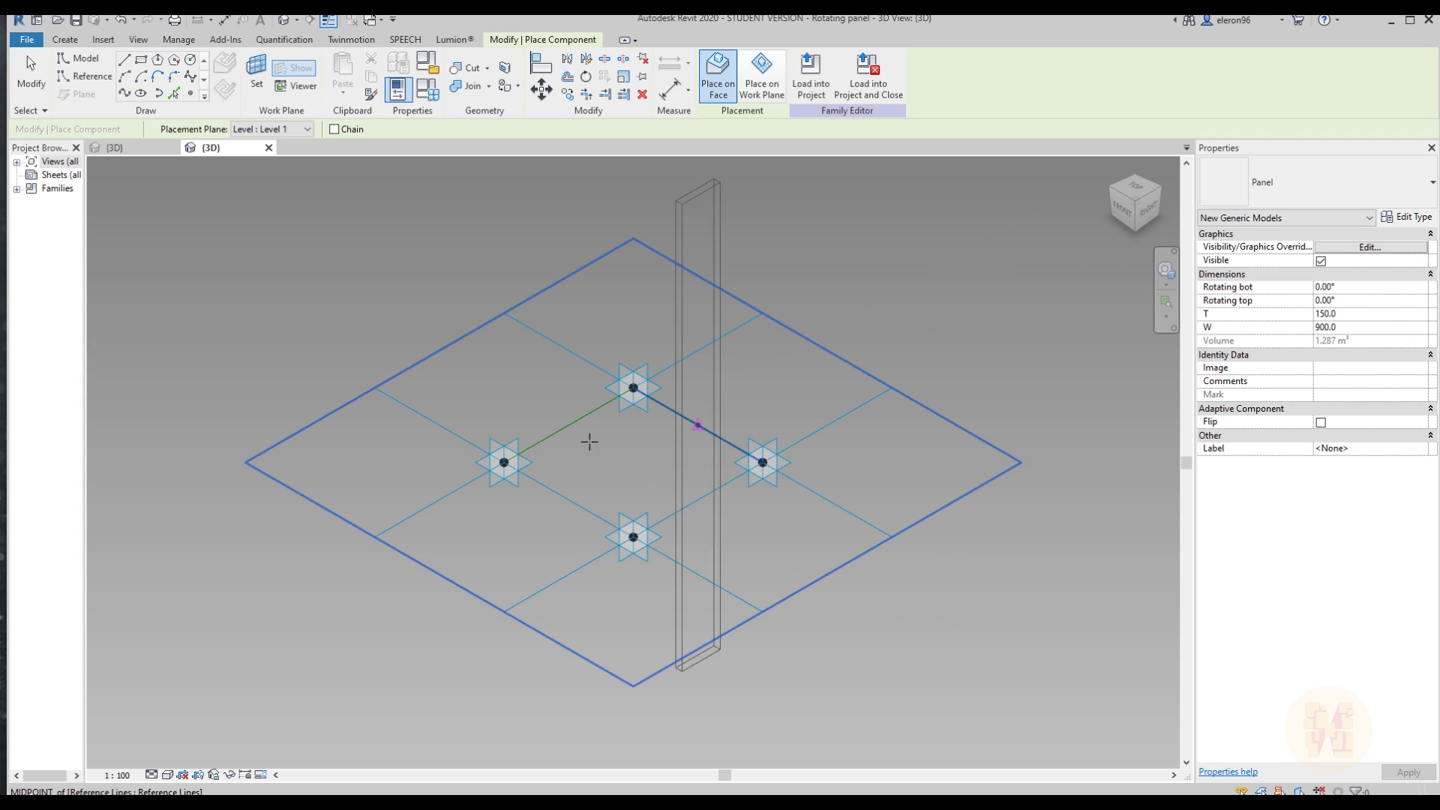
{"action": "left_click", "coordinate": [568, 500]}
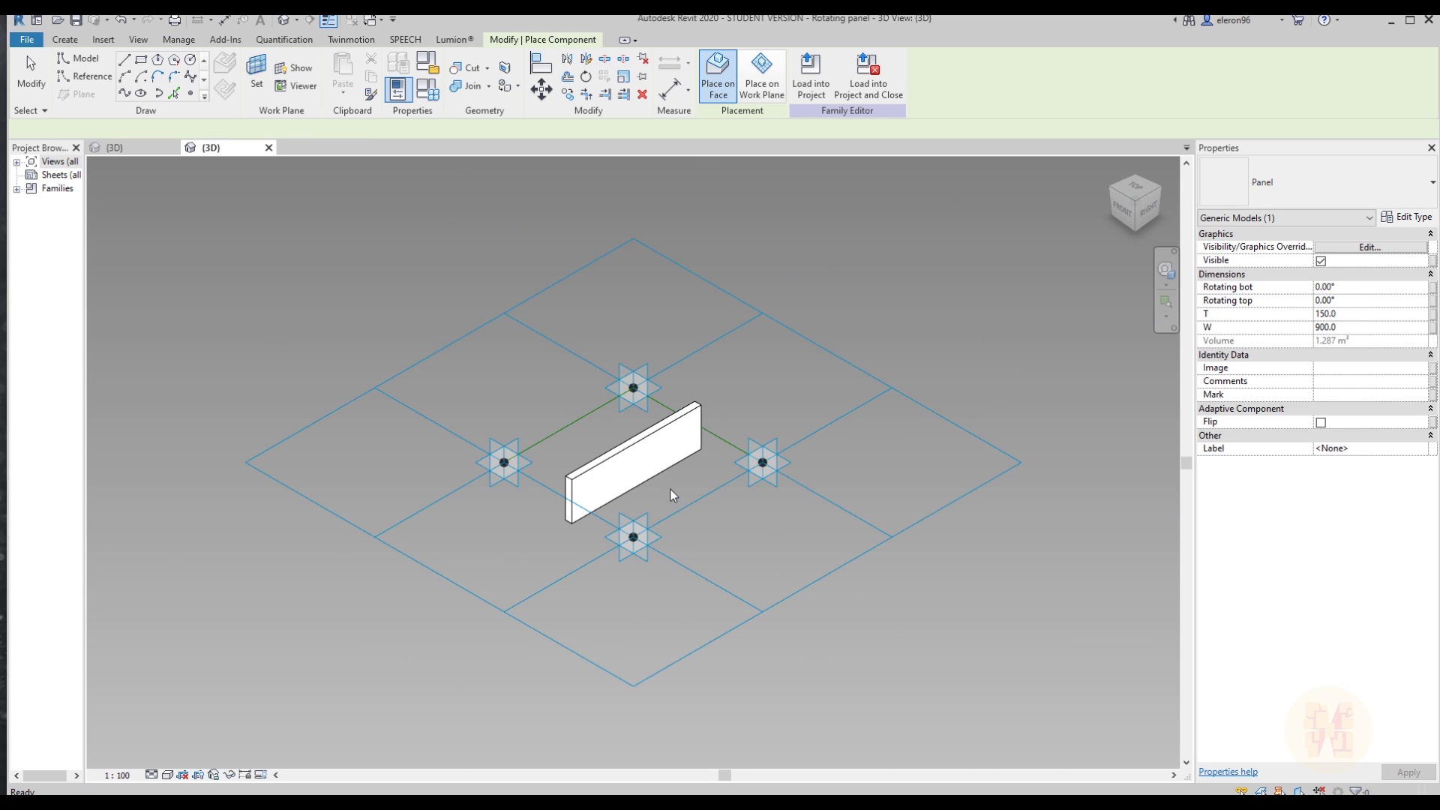
{"action": "key", "text": "Escape"}
- Inspect the placed panel's parameters, then return to the Panel family
{"action": "middle_click_drag", "start_coordinate": [667, 497], "coordinate": [670, 441], "text": "shift"}
{"action": "scroll", "coordinate": [660, 458], "scroll_direction": "up", "scroll_amount": 2}
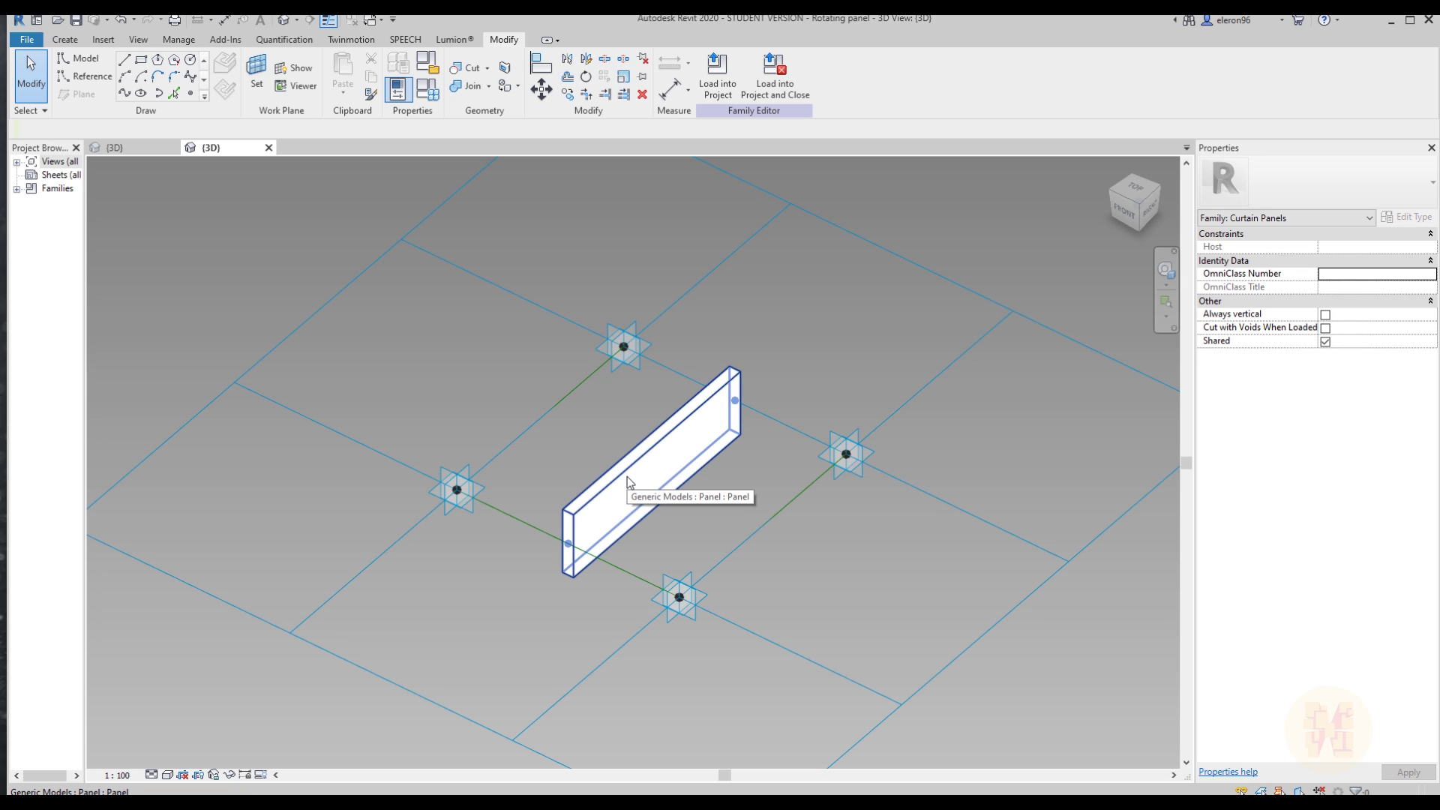
{"action": "left_click", "coordinate": [627, 483]}
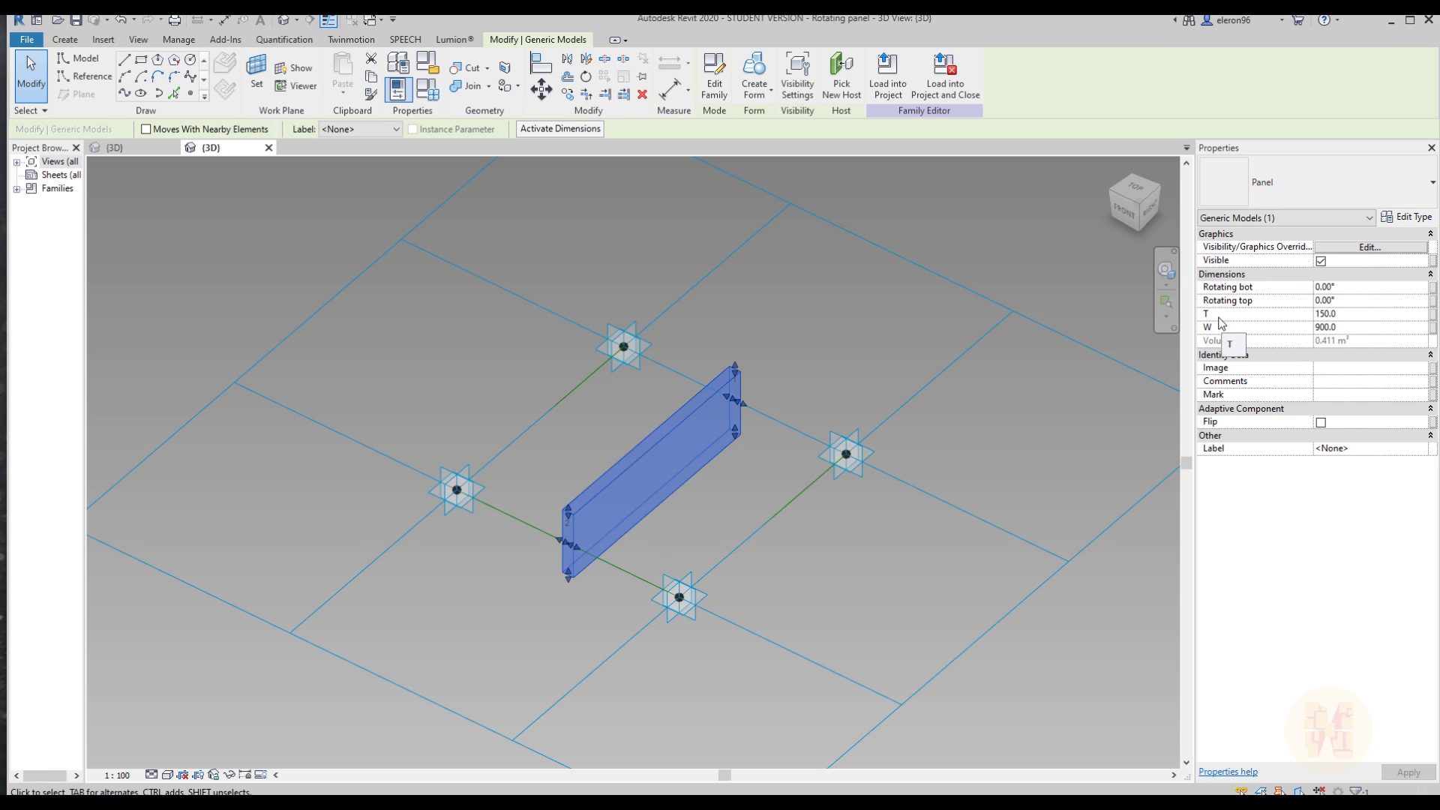
{"action": "left_click", "coordinate": [879, 371]}
{"action": "left_click", "coordinate": [123, 148]}
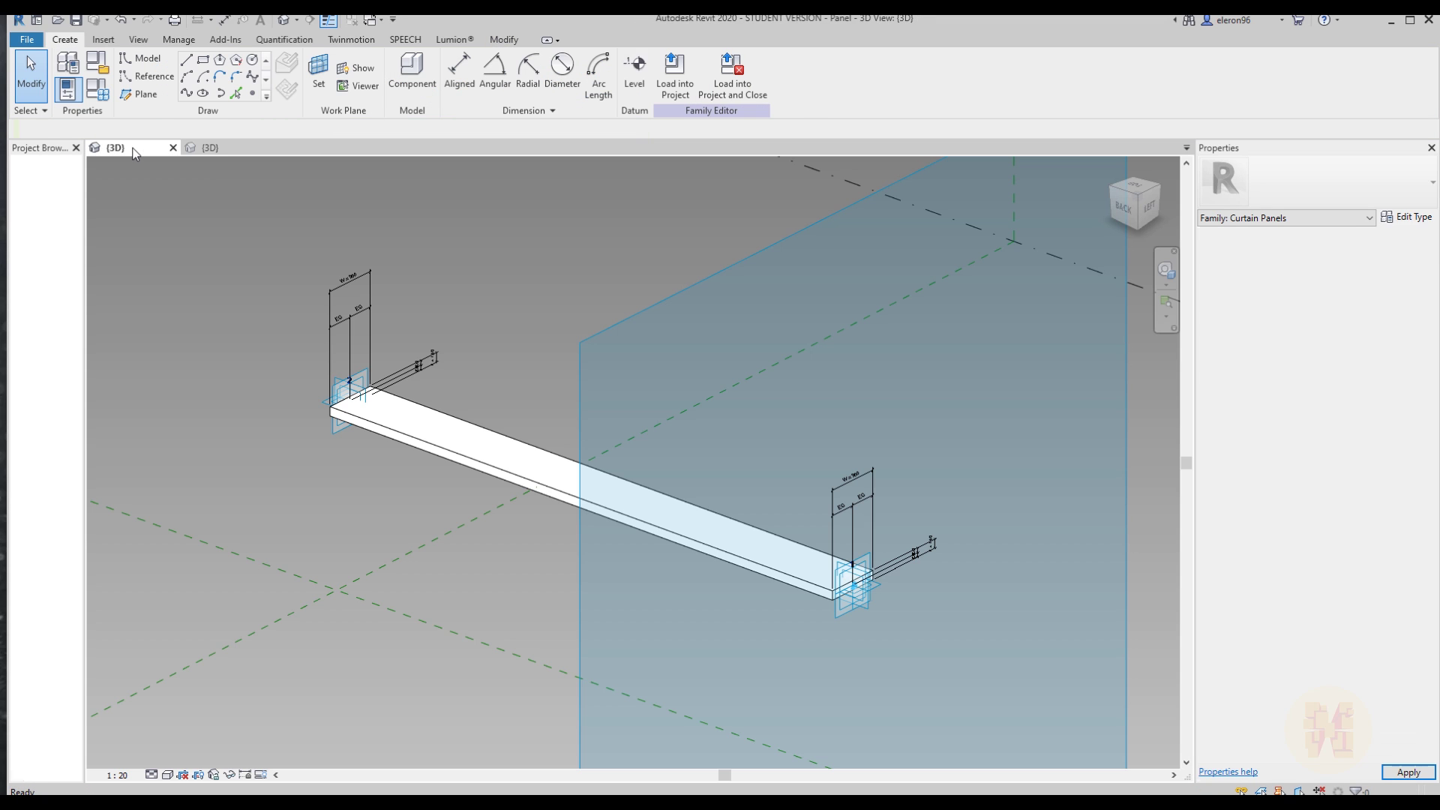
- In Panel's Family Types, rename parameter T to Ti and W to T
{"action": "left_click", "coordinate": [67, 89]}
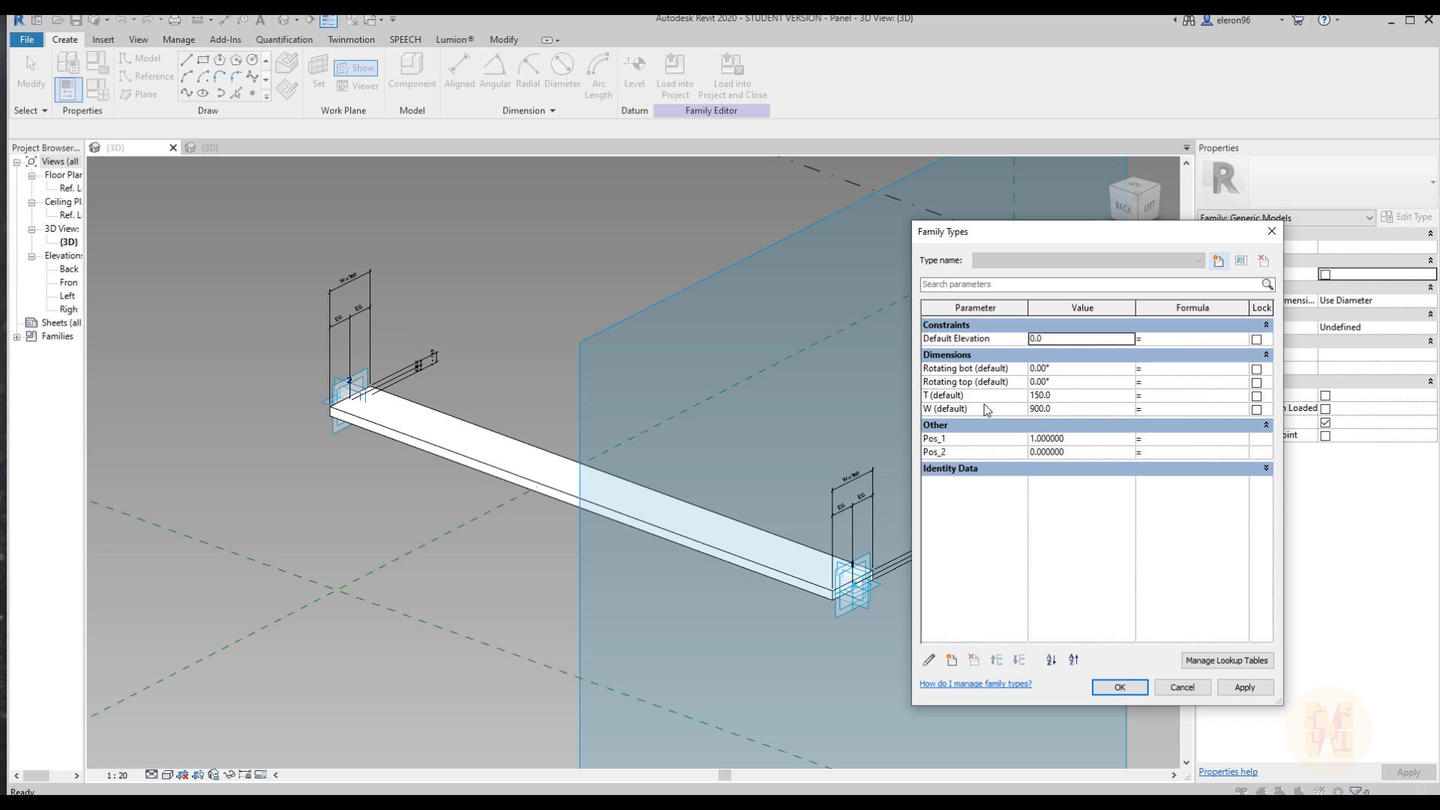
{"action": "left_click", "coordinate": [935, 397]}
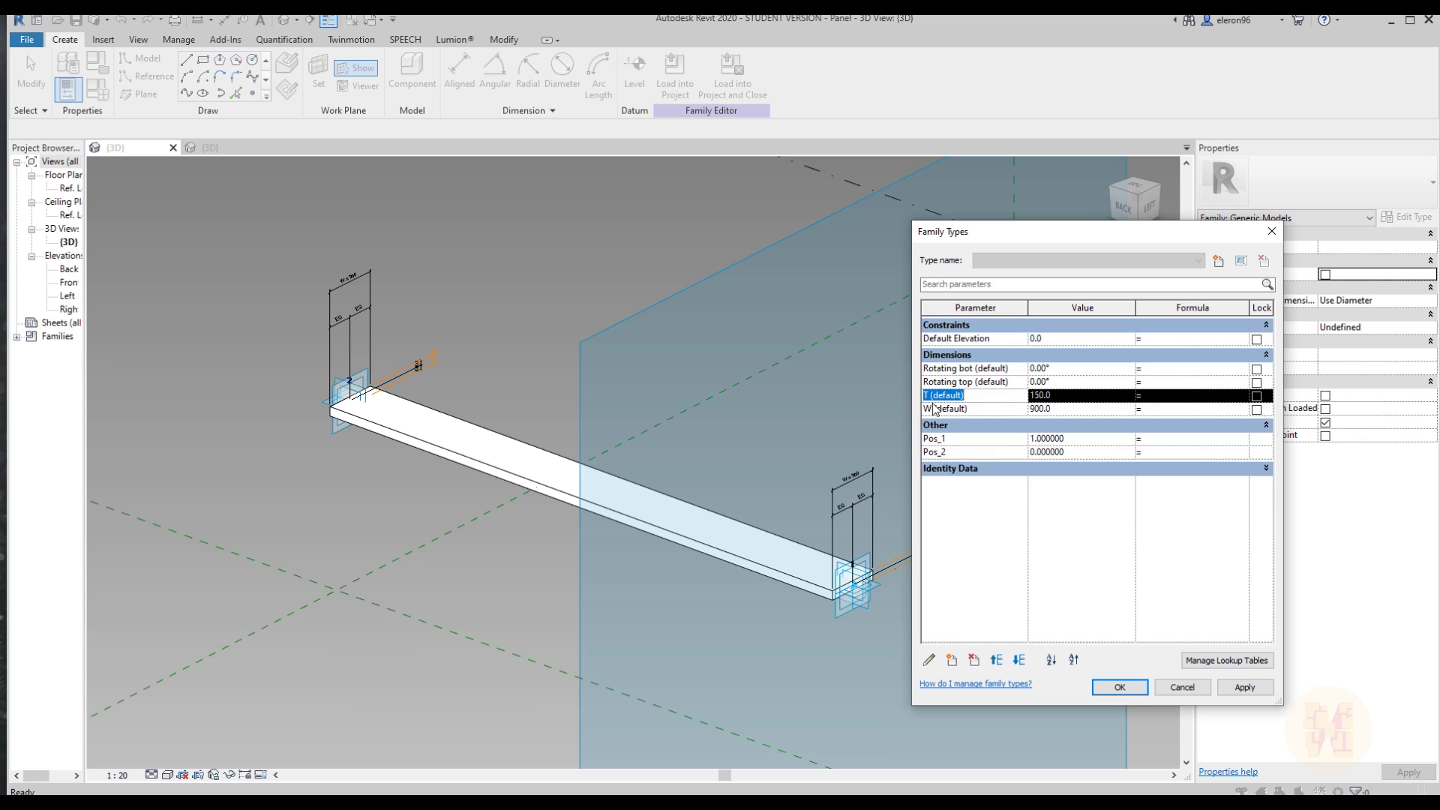
{"action": "left_click", "coordinate": [929, 660]}
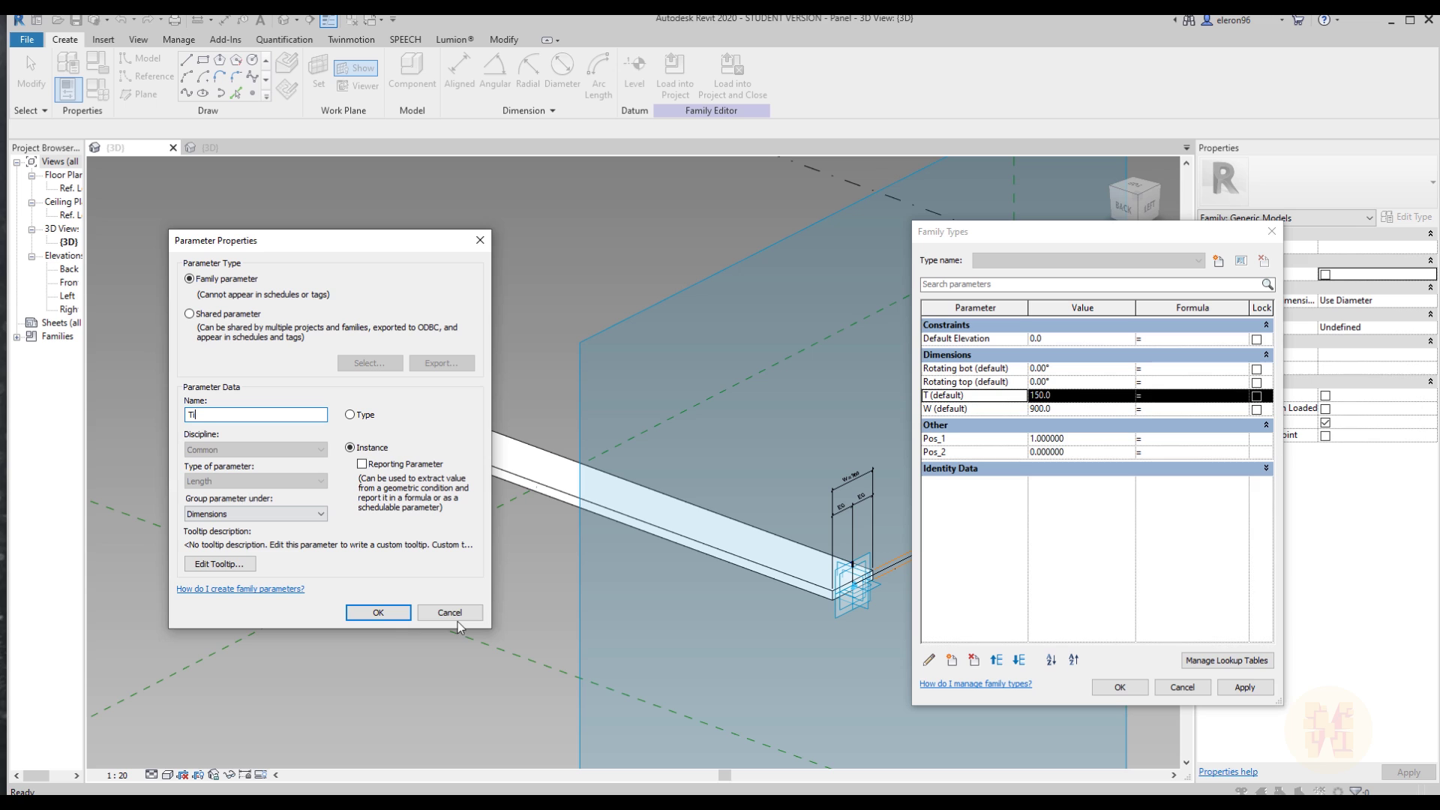
{"action": "left_click", "coordinate": [391, 611]}
{"action": "left_click", "coordinate": [975, 408]}
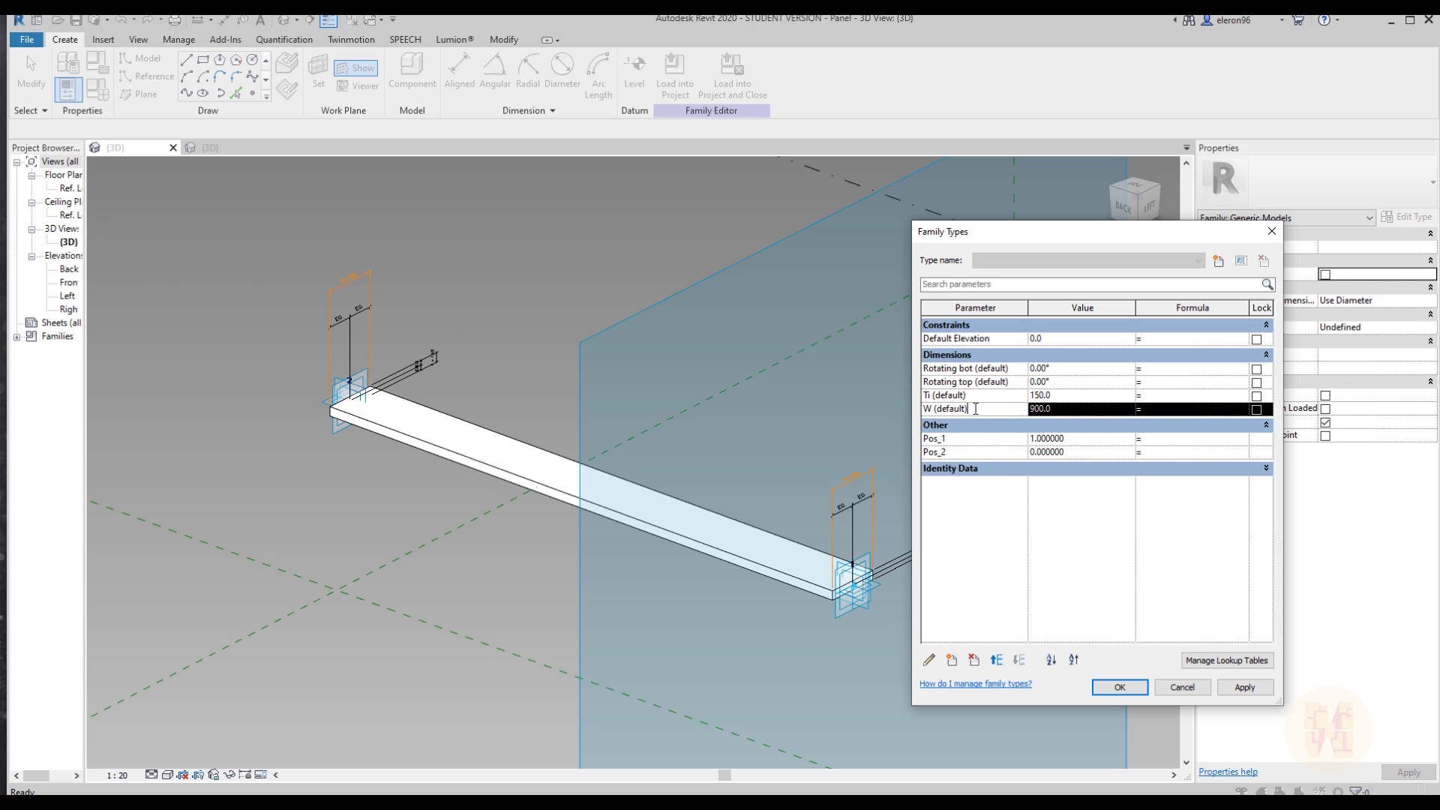
{"action": "left_click", "coordinate": [930, 660]}
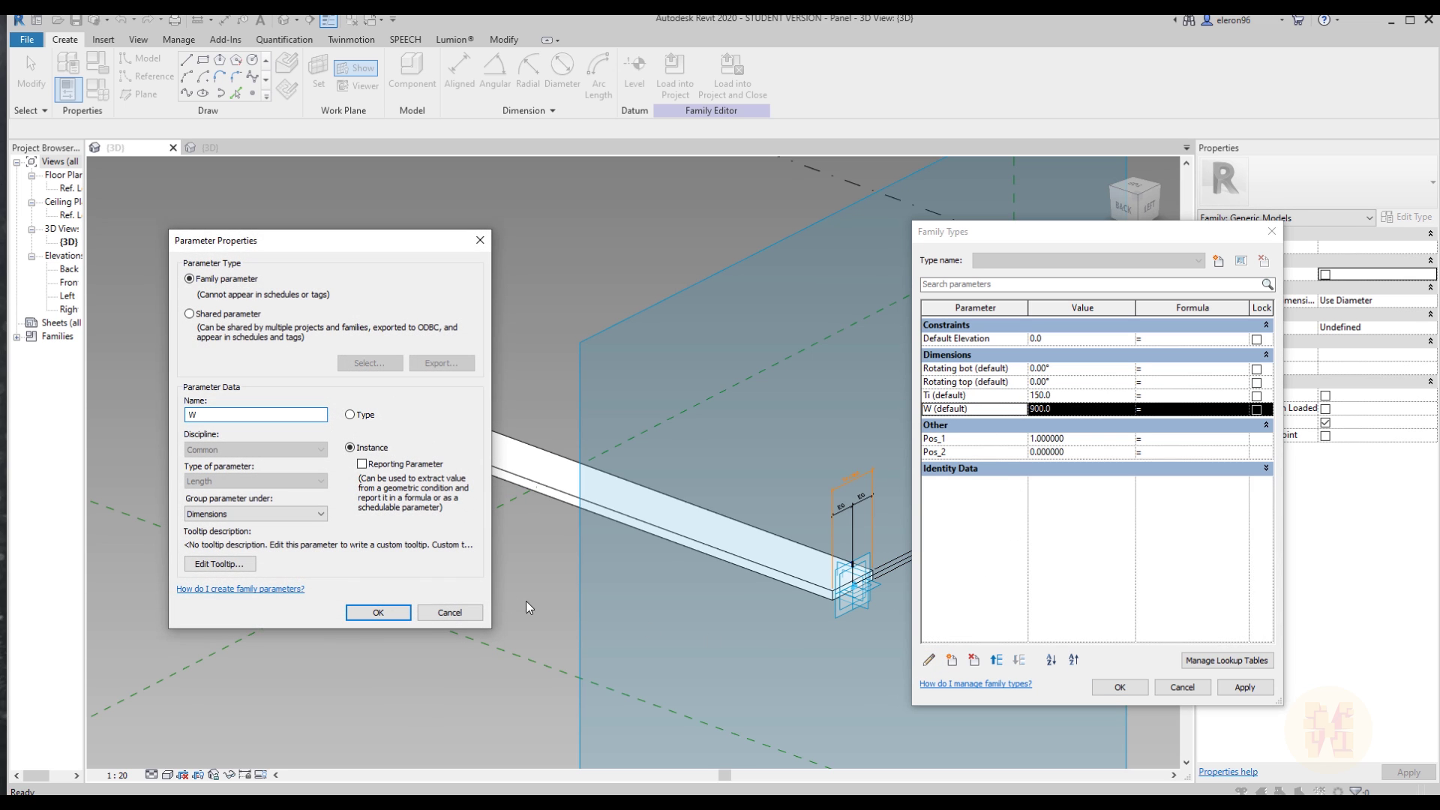
{"action": "type", "text": "T"}
{"action": "left_click", "coordinate": [378, 612]}
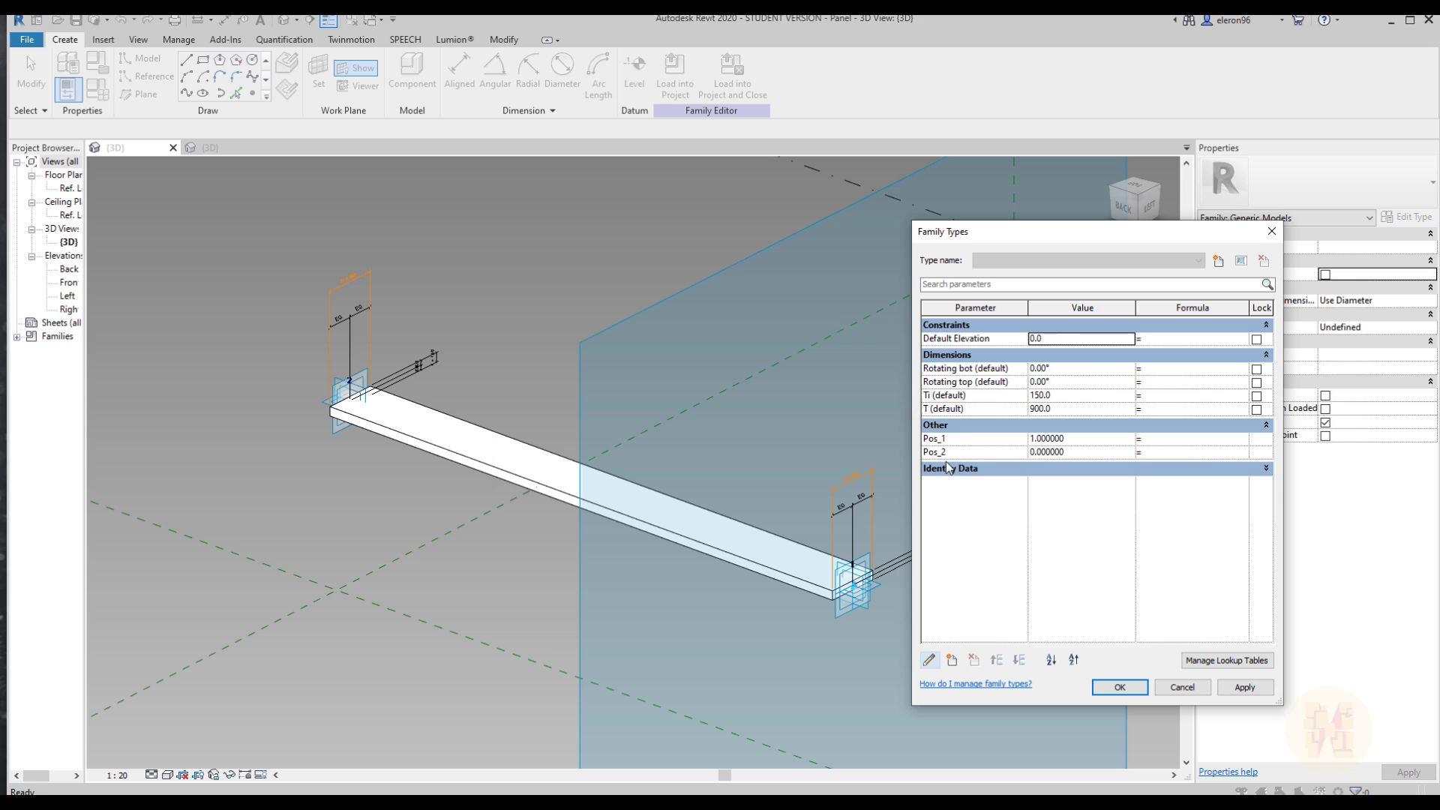
- Rename Ti to W, keep the changes, and reload Panel into Rotating panel
{"action": "left_click", "coordinate": [995, 398]}
{"action": "left_click", "coordinate": [930, 660]}
{"action": "type", "text": "W"}
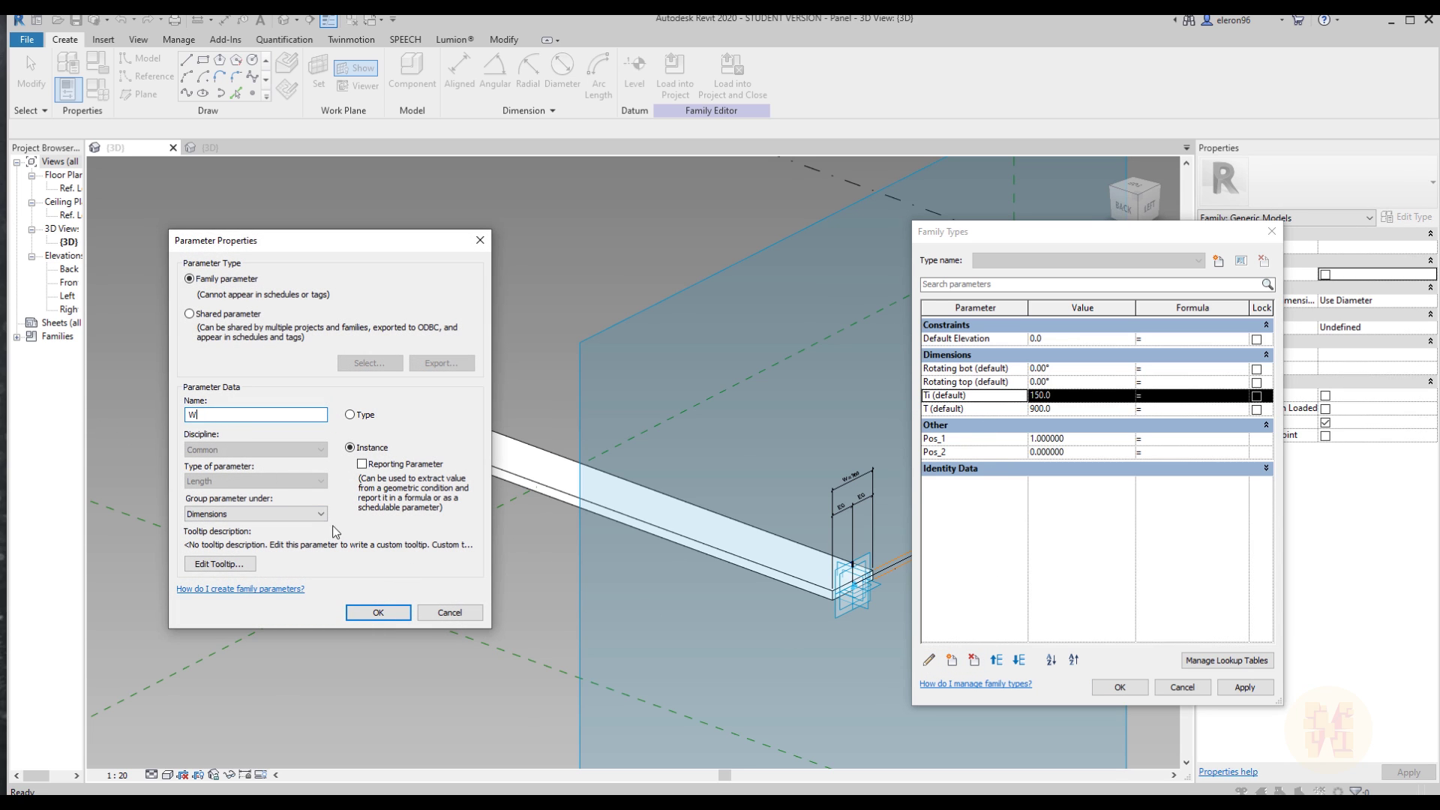
{"action": "left_click", "coordinate": [378, 612]}
{"action": "left_click", "coordinate": [1119, 687]}
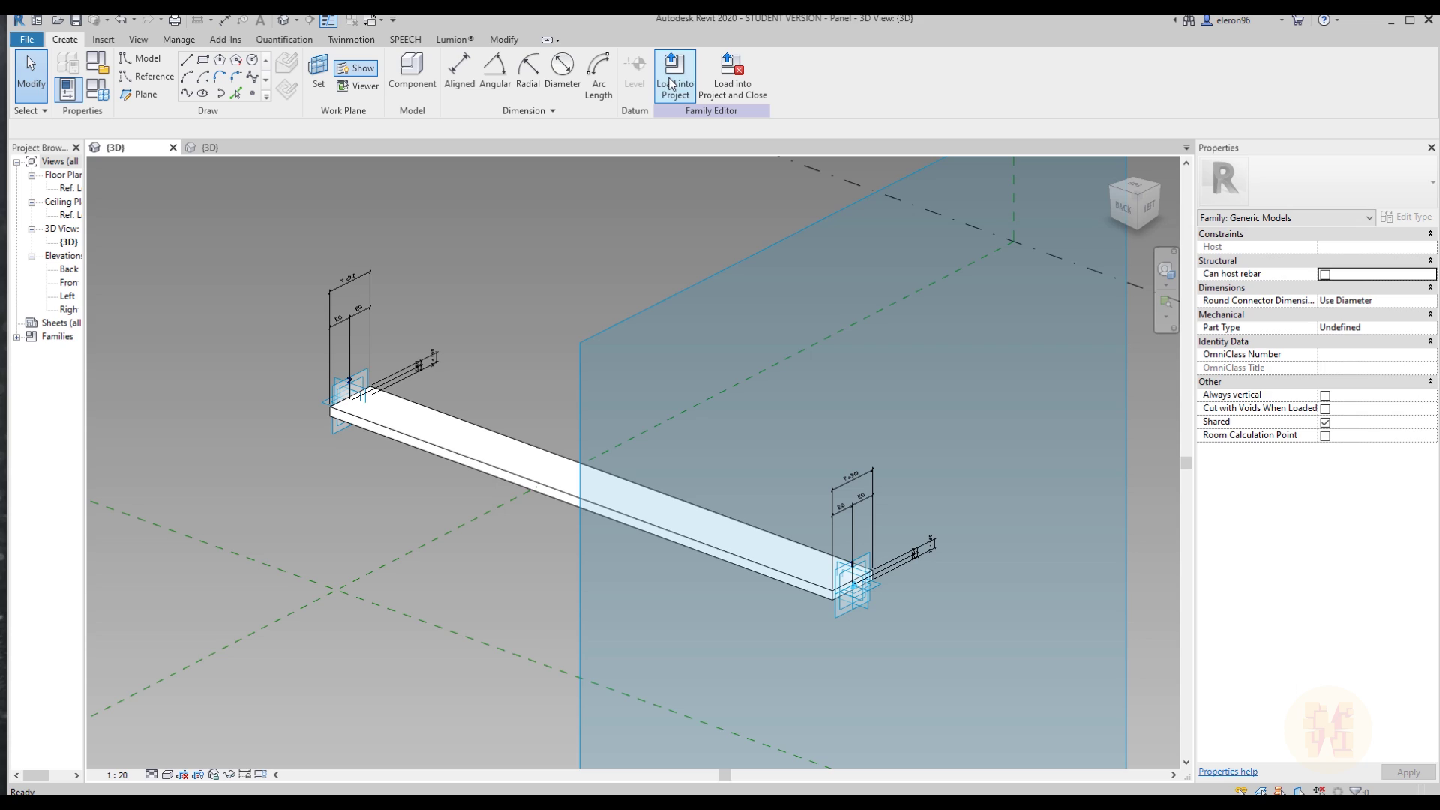
{"action": "left_click", "coordinate": [669, 84]}
- Overwrite the existing Panel and its values, then inspect the flat W 900, T 150 slab
{"action": "left_click", "coordinate": [84, 536]}
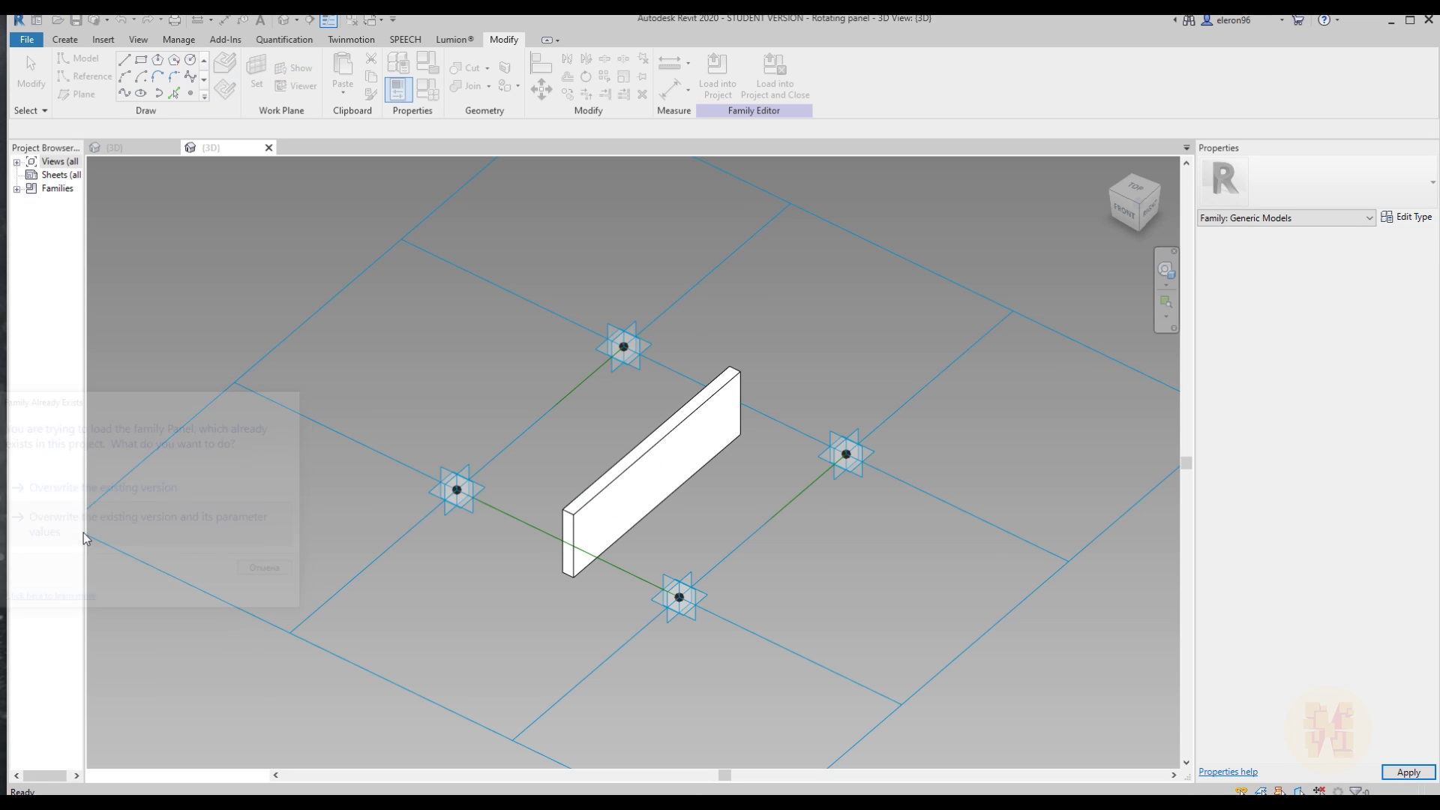
{"action": "middle_click_drag", "start_coordinate": [862, 585], "coordinate": [657, 543], "text": "shift"}
{"action": "scroll", "coordinate": [718, 555], "scroll_direction": "up", "scroll_amount": 3}
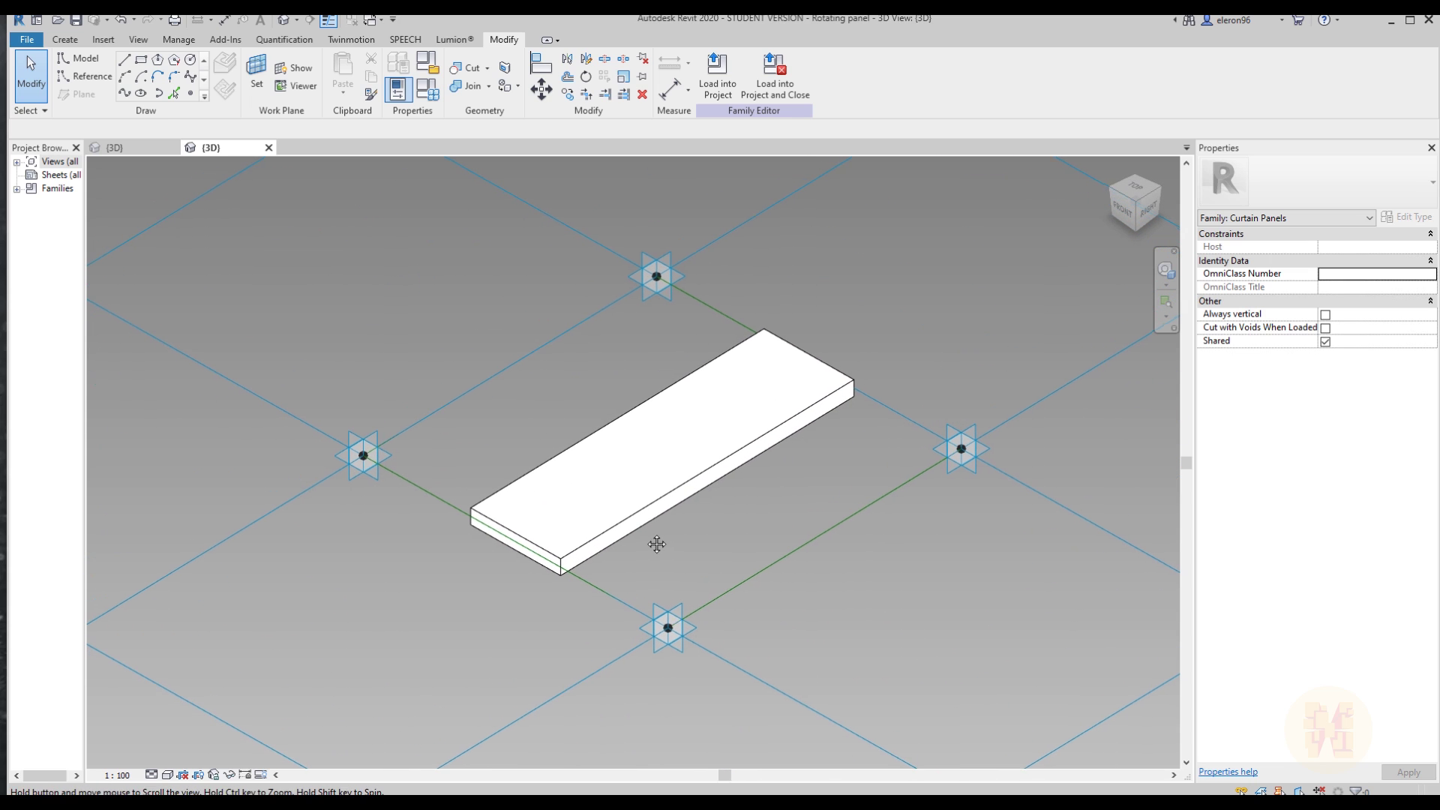
{"action": "left_click", "coordinate": [642, 498]}
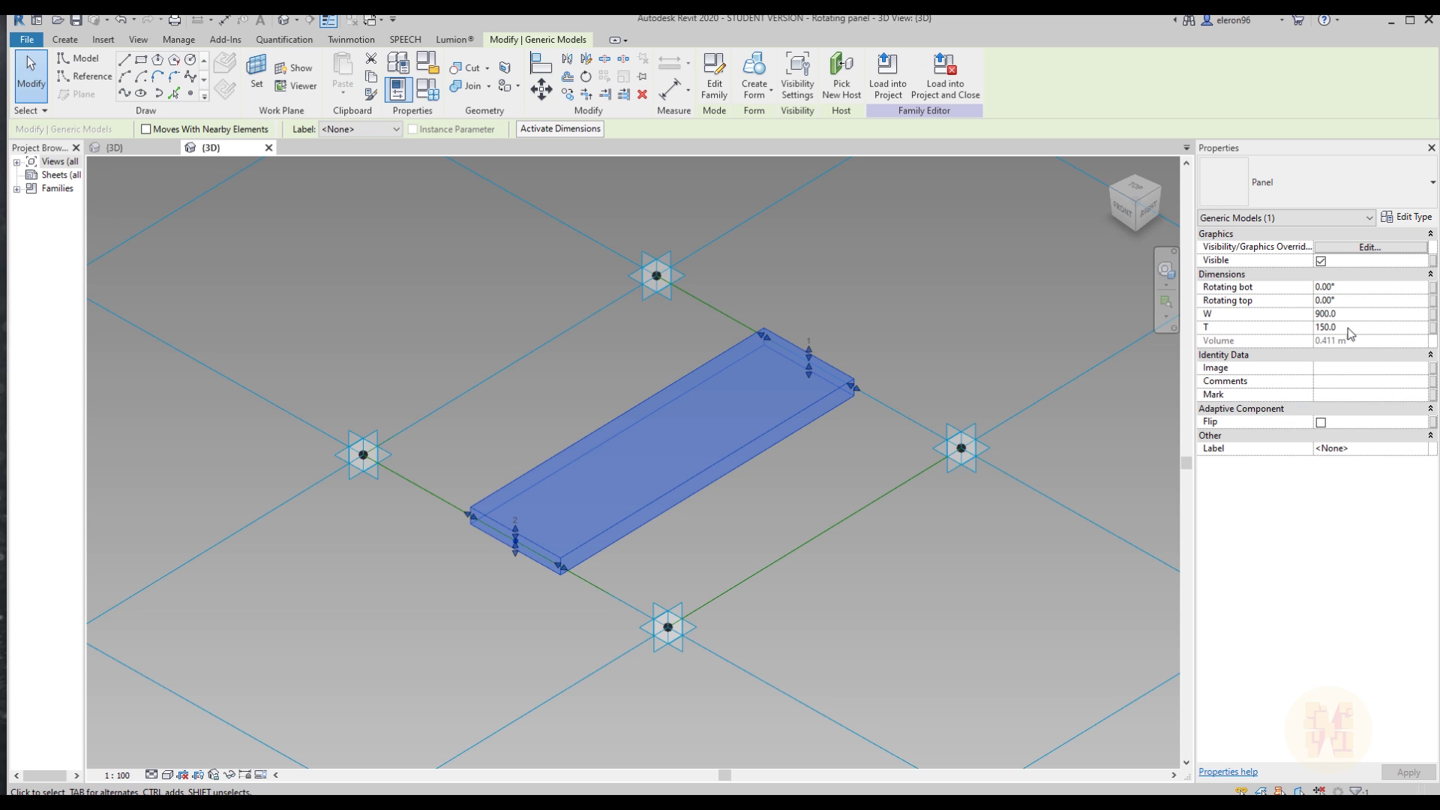
{"action": "left_click", "coordinate": [949, 316]}
{"action": "middle_click_drag", "start_coordinate": [949, 316], "coordinate": [683, 389]}
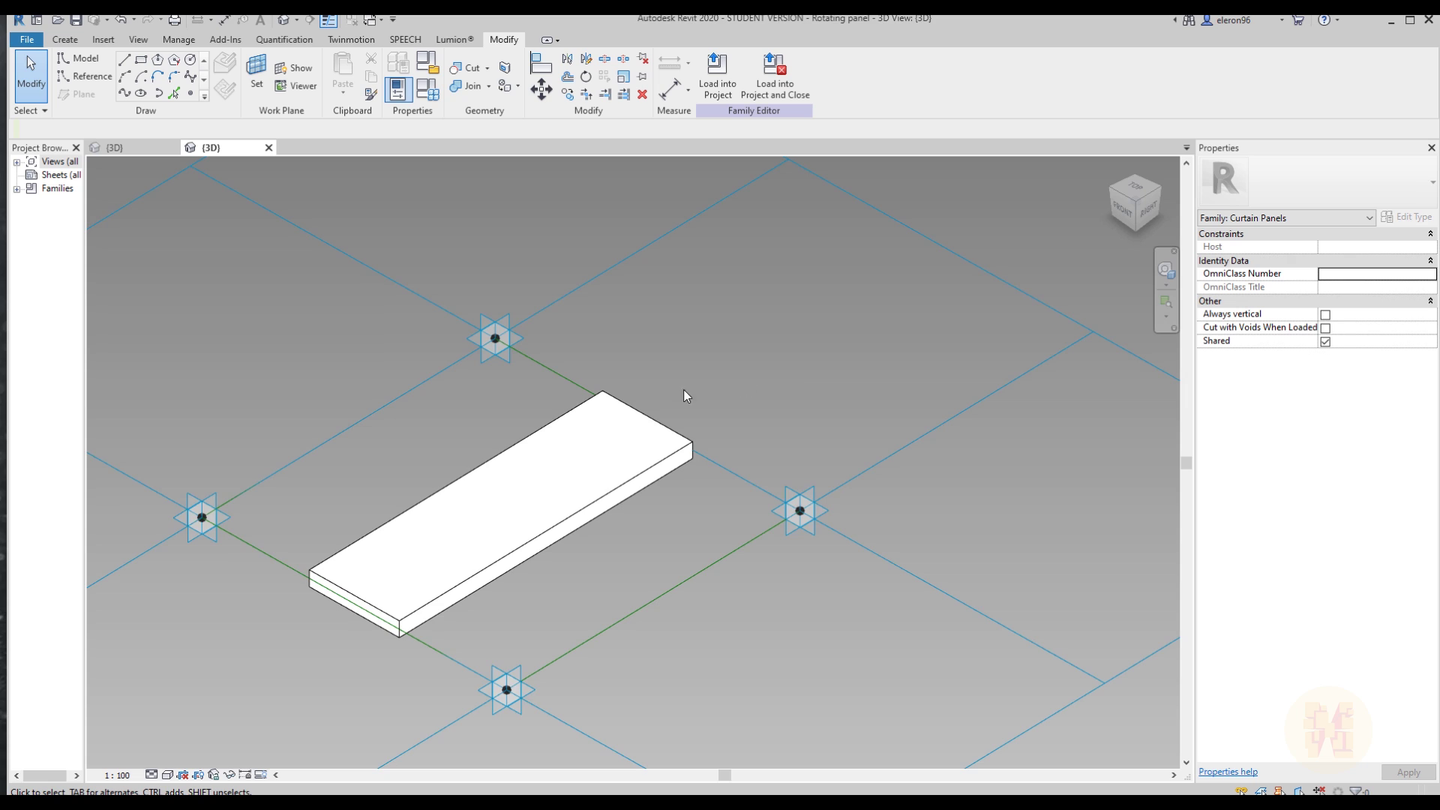
{"action": "scroll", "coordinate": [682, 389], "scroll_direction": "down", "scroll_amount": 2}
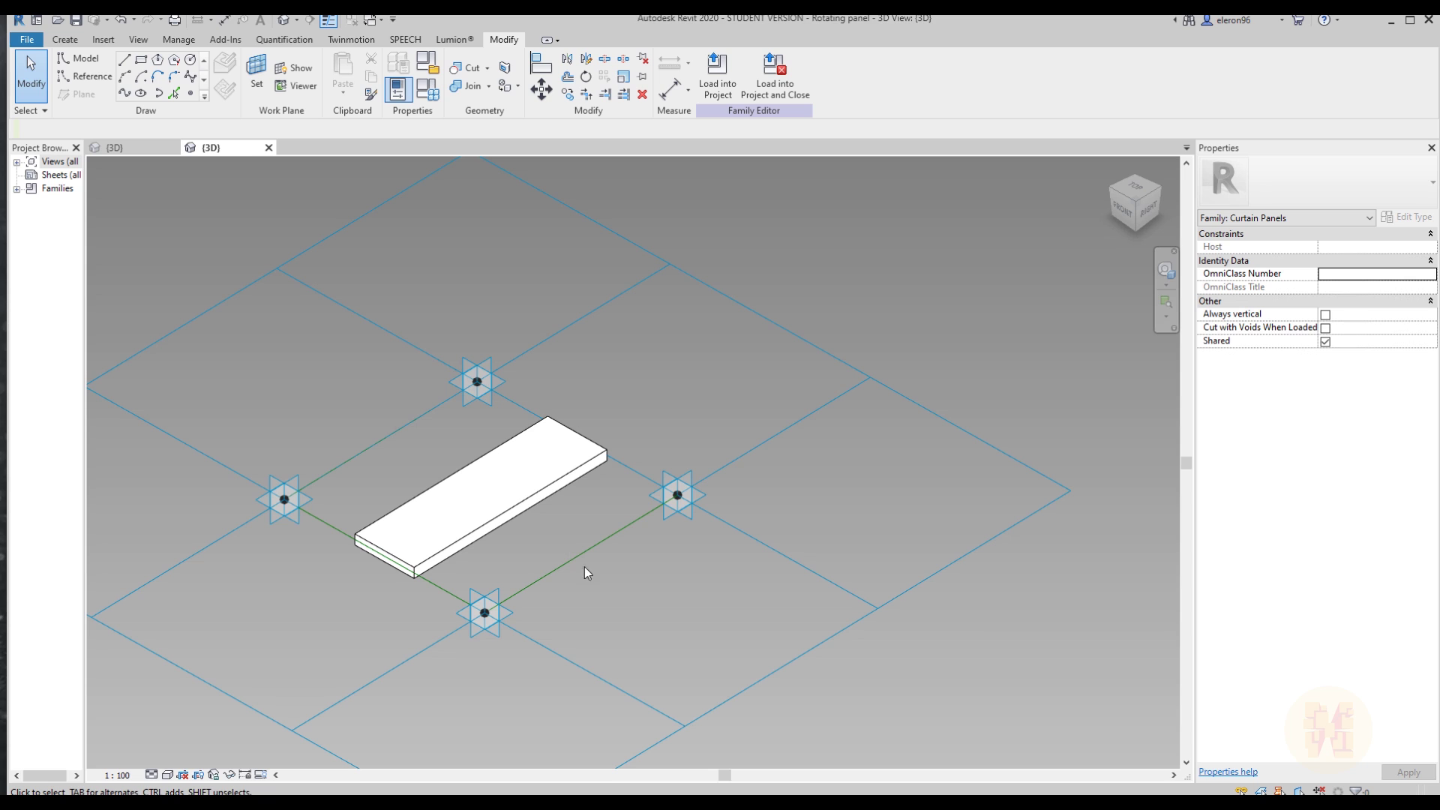
- Place a 3048 aligned dimension between the two diagonal reference lines with DI
{"action": "key", "text": "d"}
{"action": "key", "text": "i"}
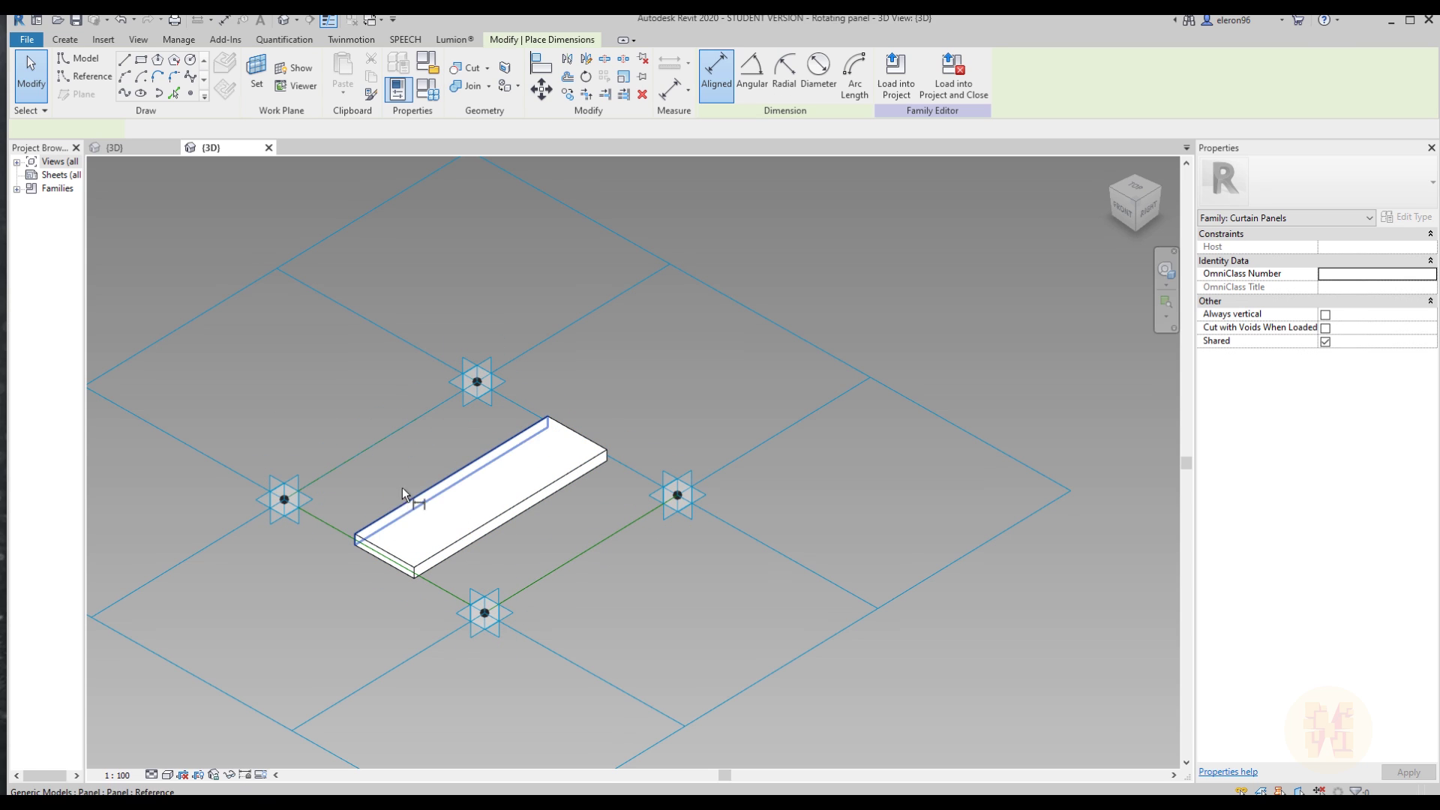
{"action": "left_click", "coordinate": [387, 435]}
{"action": "left_click", "coordinate": [599, 543]}
{"action": "left_click", "coordinate": [754, 381]}
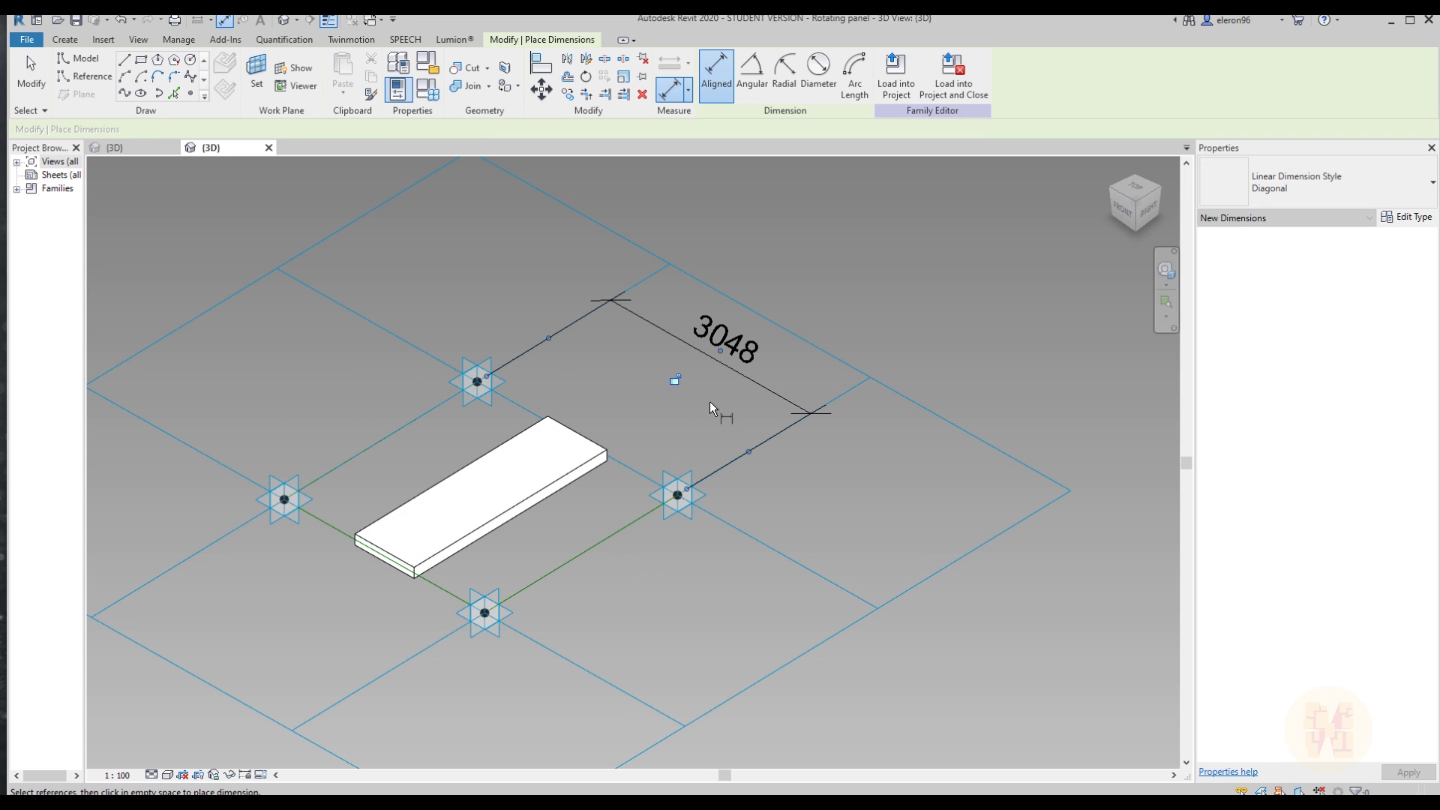
{"action": "key", "text": "Escape"}
{"action": "key", "text": "Escape"}
{"action": "left_click", "coordinate": [747, 376]}
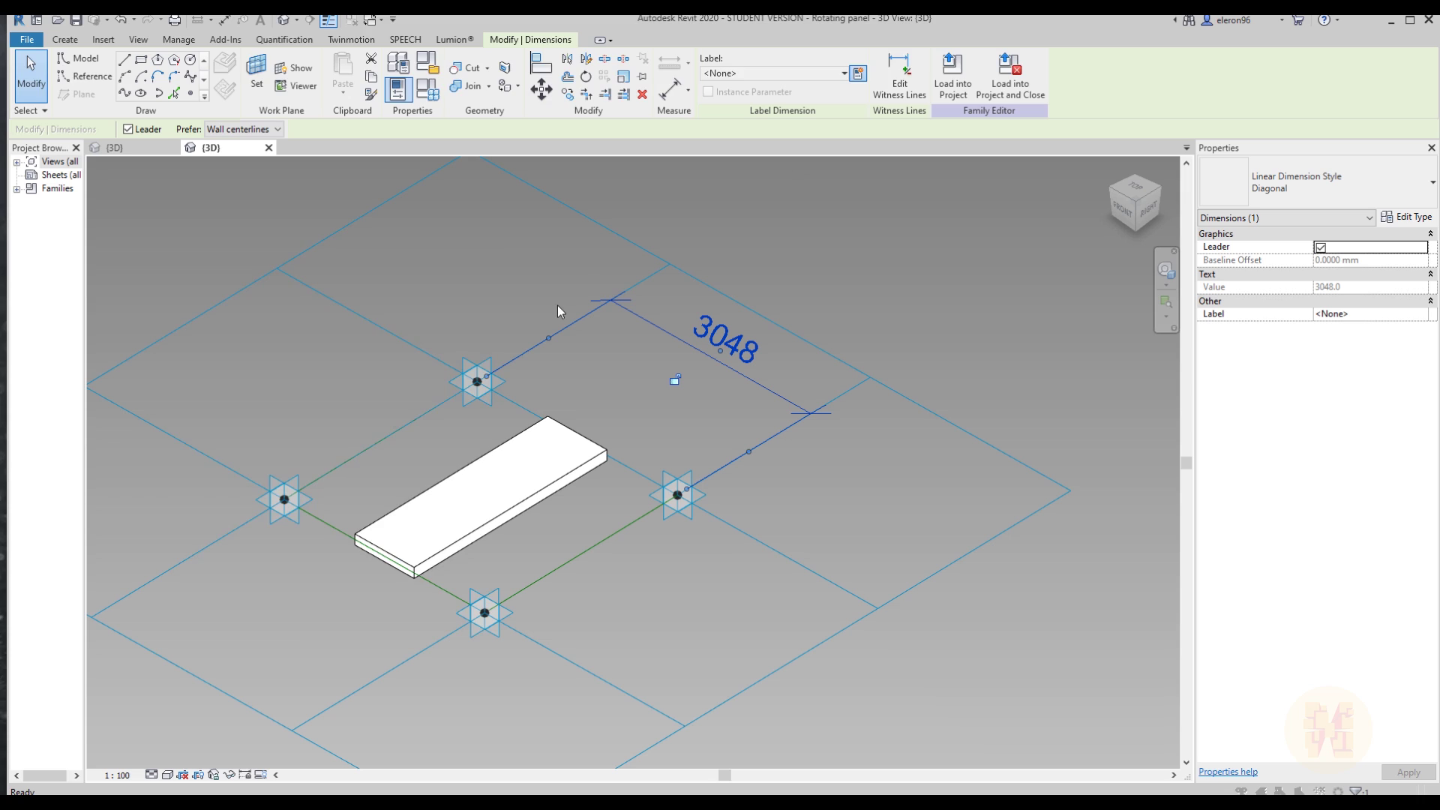
- Label the dimension with a new instance, reporting parameter named W_Panle
{"action": "left_click", "coordinate": [858, 73]}
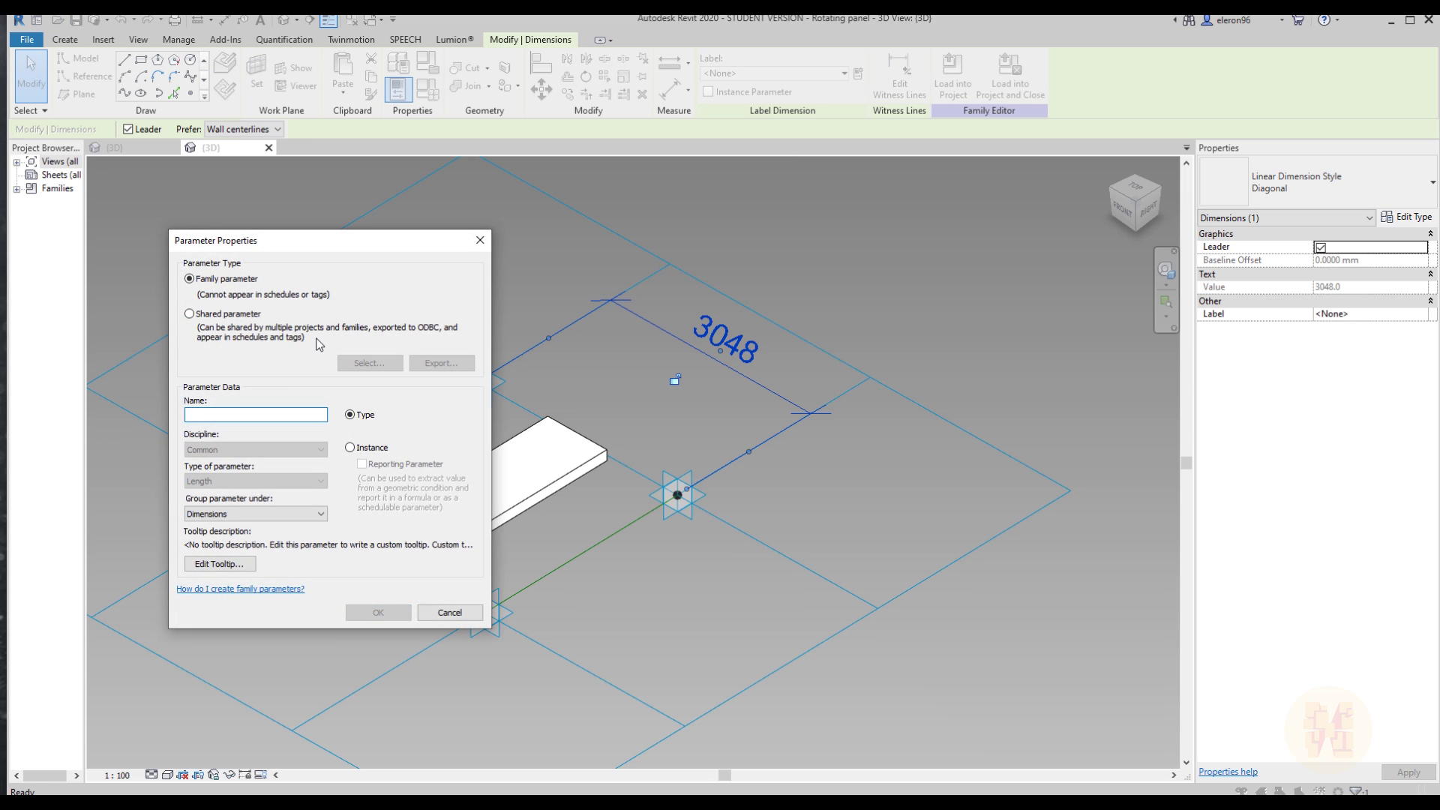
{"action": "type", "text": "Wi"}
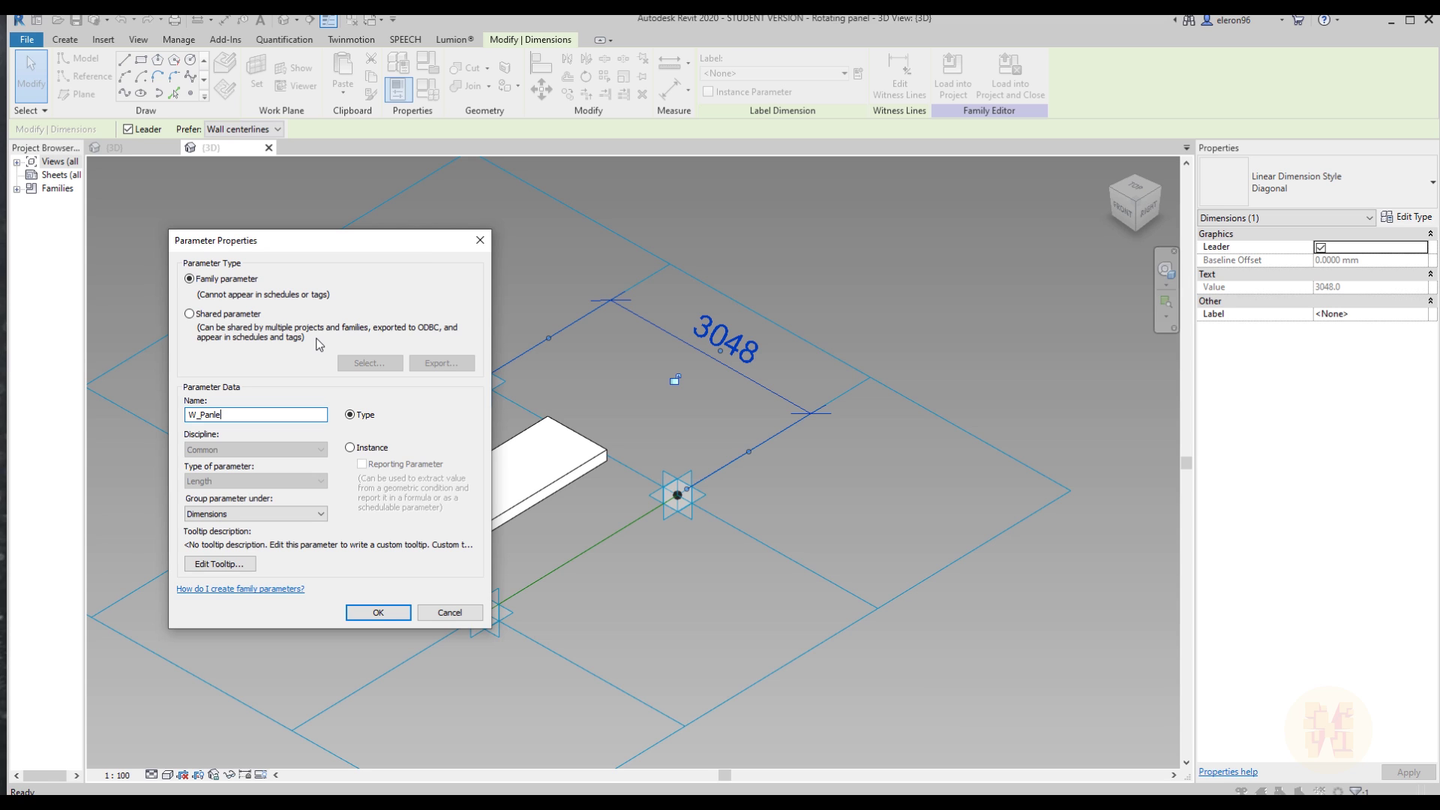
{"action": "left_click", "coordinate": [349, 448]}
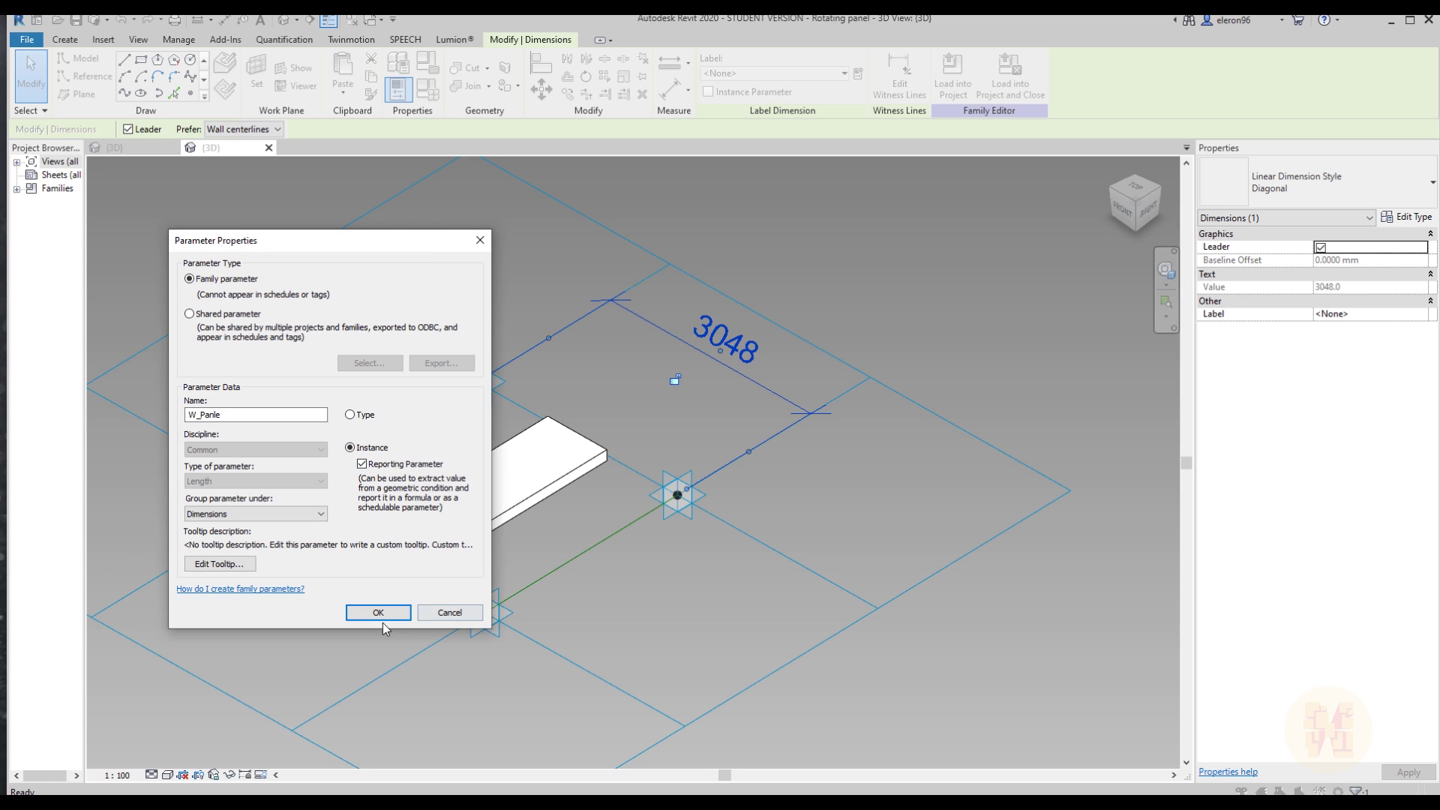
{"action": "left_click", "coordinate": [381, 617]}
{"action": "left_click", "coordinate": [650, 462]}
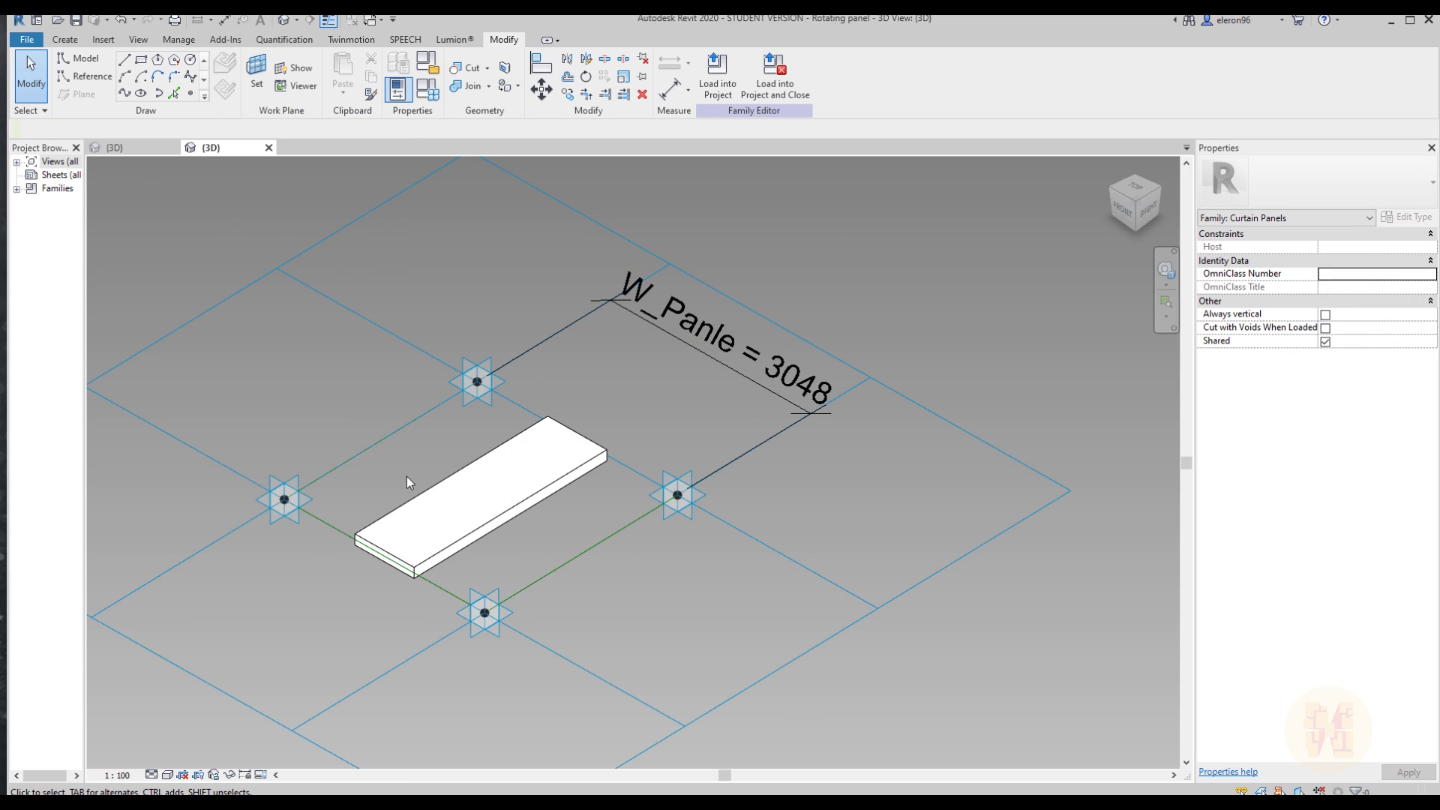
{"action": "left_click", "coordinate": [466, 498]}
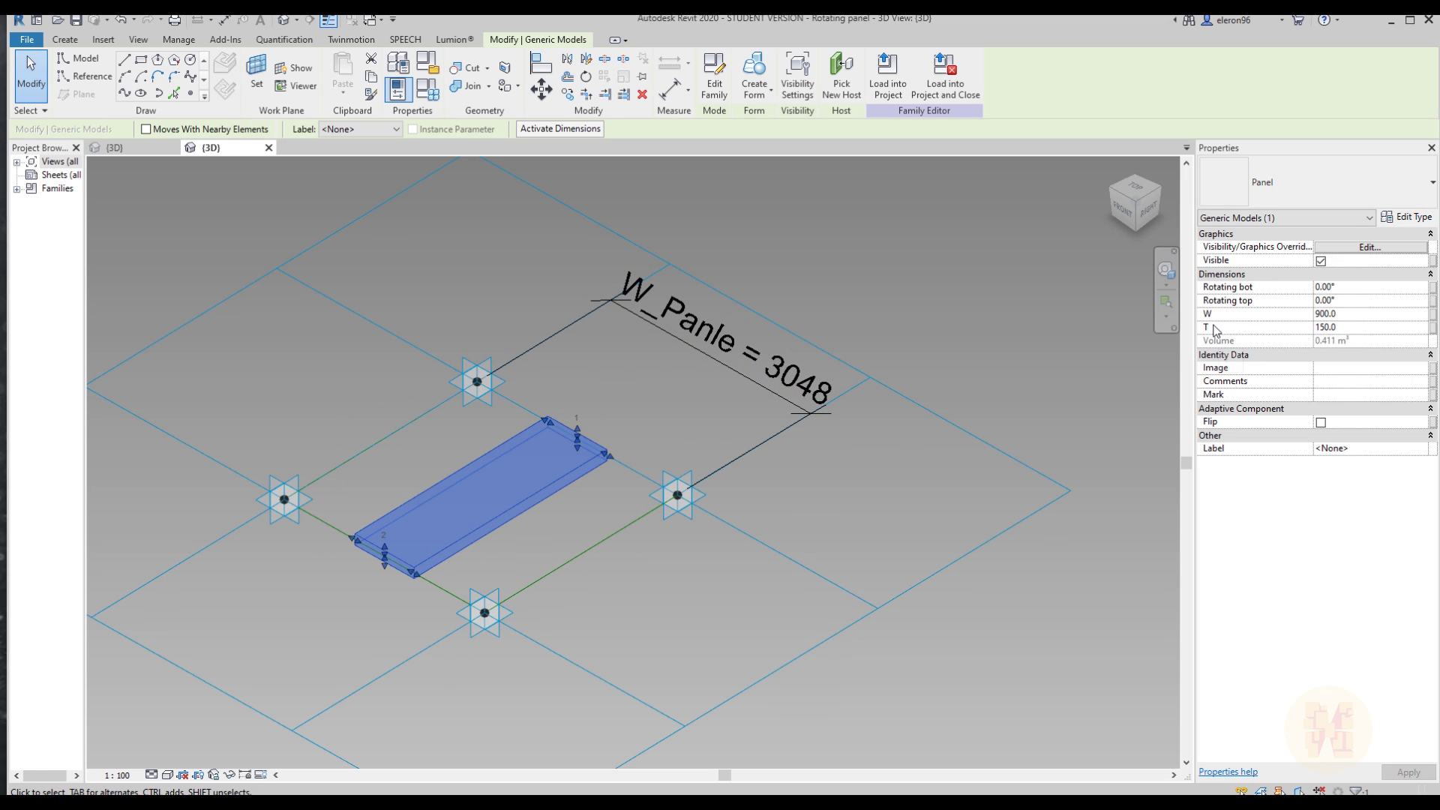
- Associate the panel's W with a new instance family parameter named W
{"action": "left_click", "coordinate": [1433, 314]}
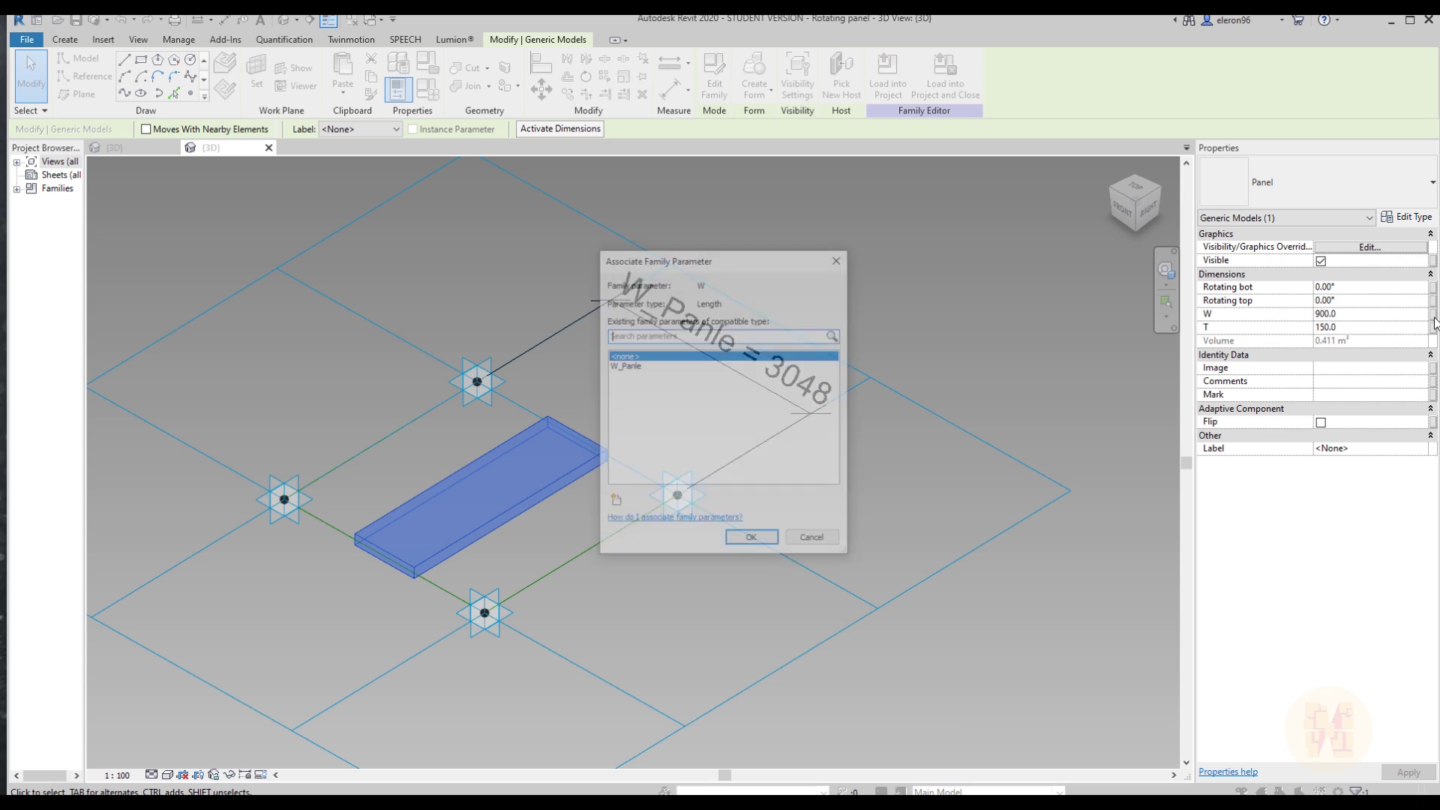
{"action": "left_click", "coordinate": [613, 502]}
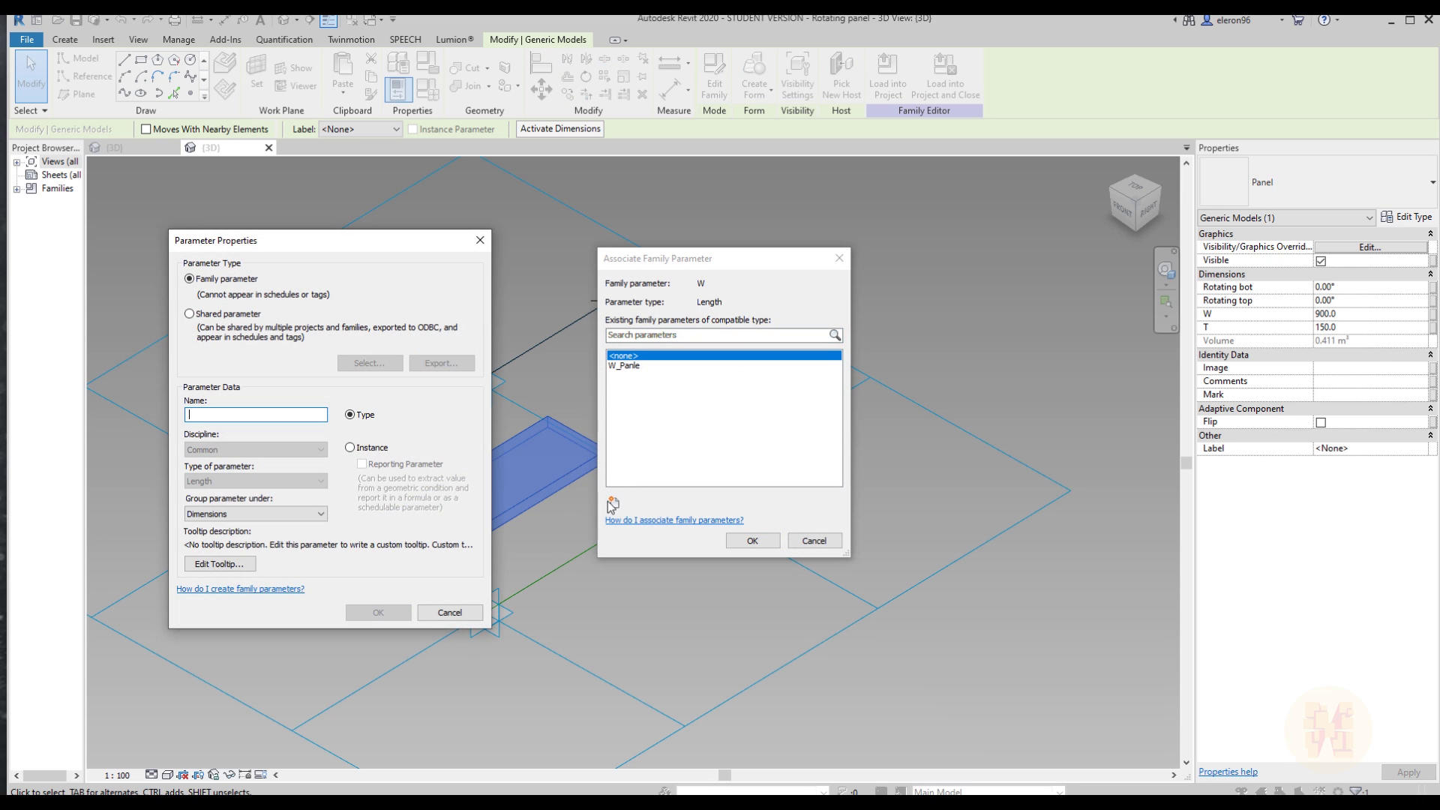
{"action": "type", "text": "W"}
{"action": "left_click", "coordinate": [349, 447]}
{"action": "left_click", "coordinate": [378, 612]}
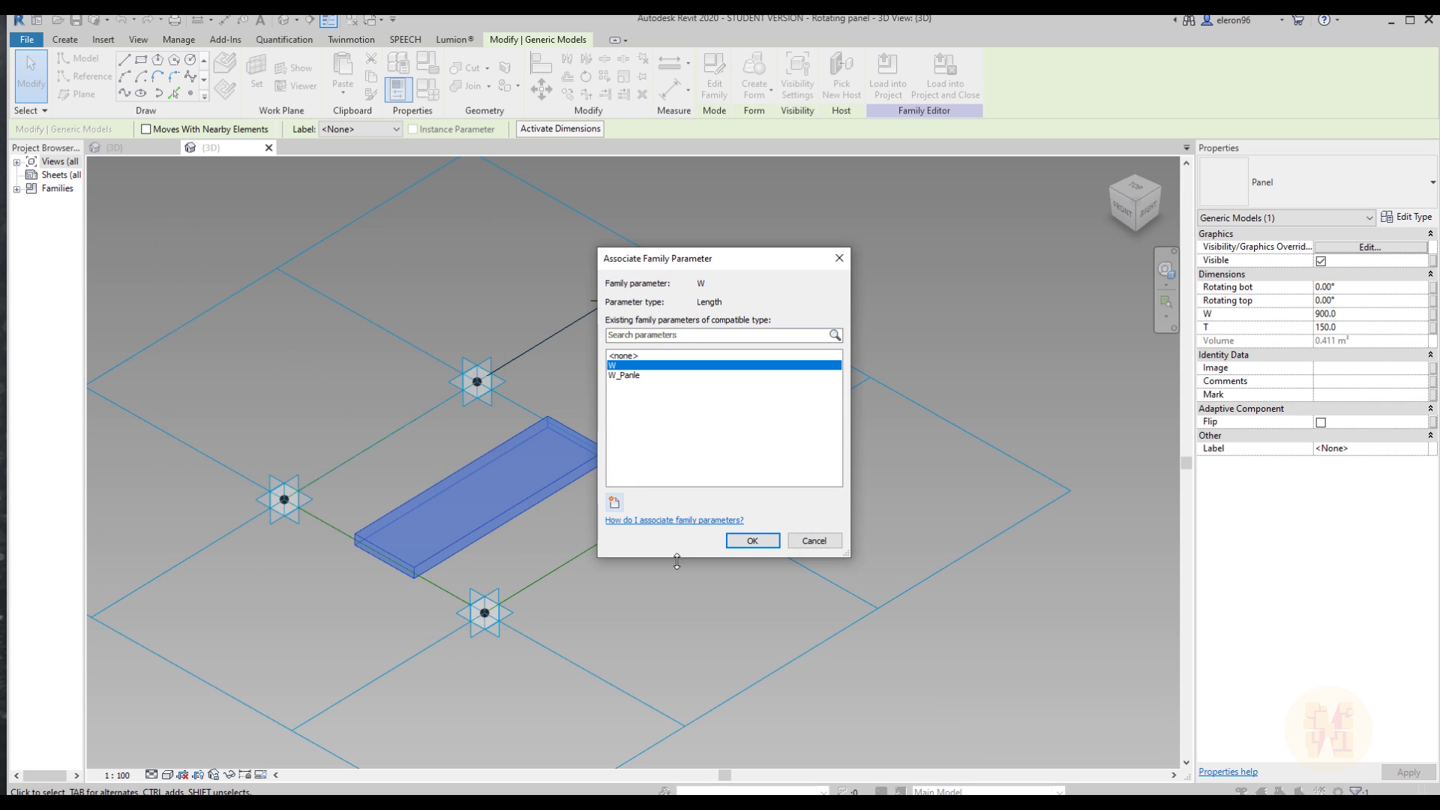
{"action": "left_click", "coordinate": [752, 541]}
{"action": "key", "text": "Escape"}
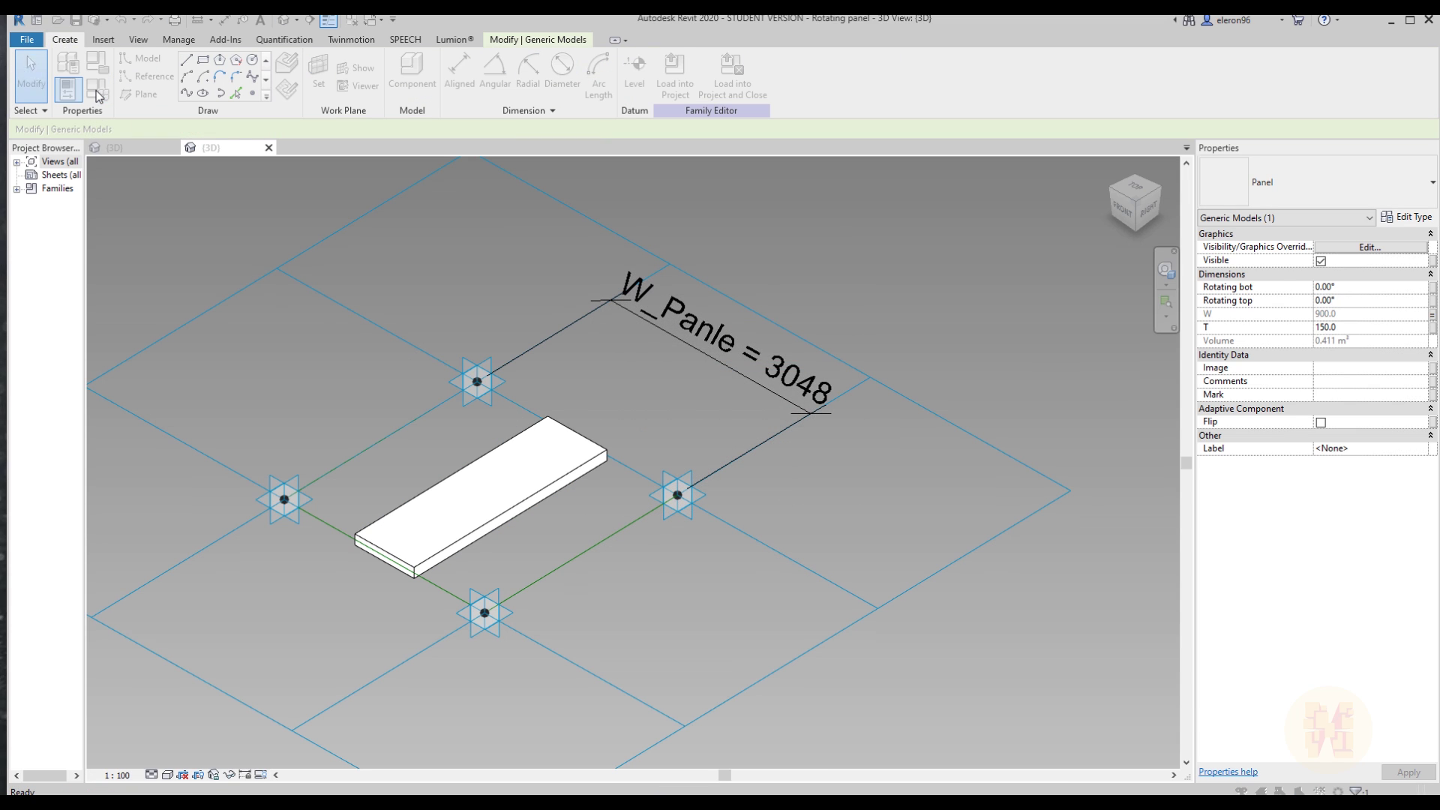
- In Family Types, give parameter W the formula W_Panle
{"action": "left_click", "coordinate": [98, 95]}
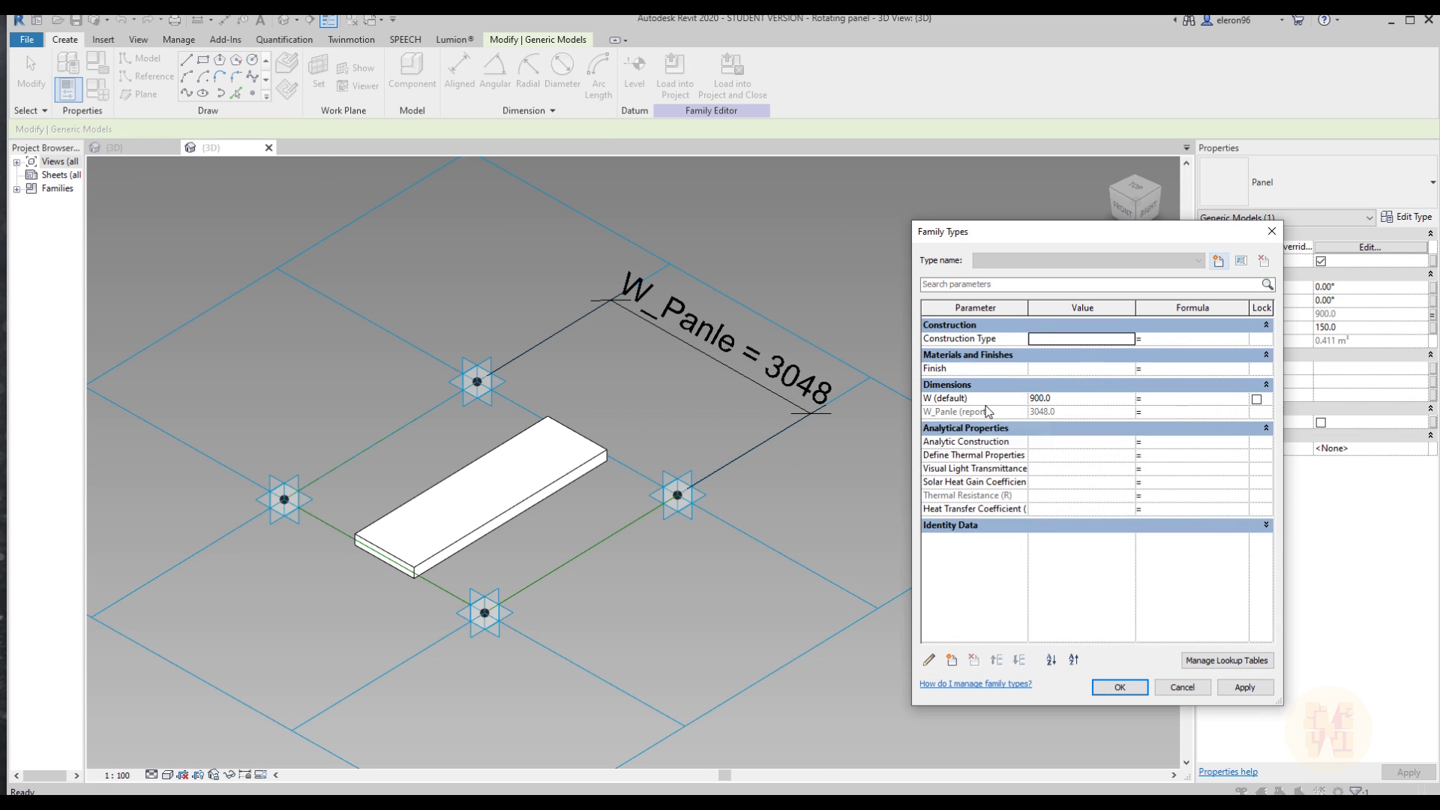
{"action": "left_click", "coordinate": [946, 413]}
{"action": "double_click", "coordinate": [959, 411]}
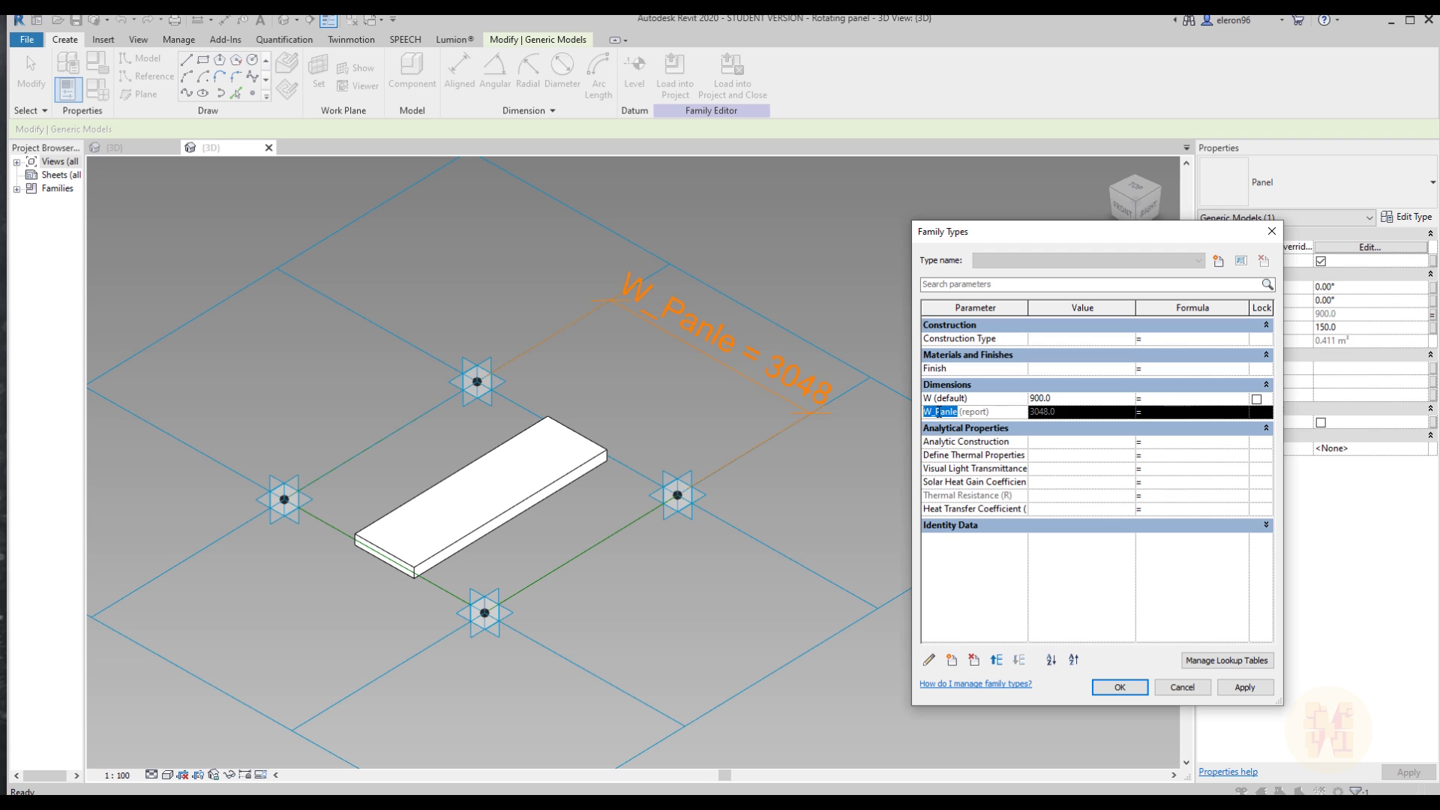
{"action": "left_click", "coordinate": [1159, 400]}
{"action": "type", "text": "W_Panle"}
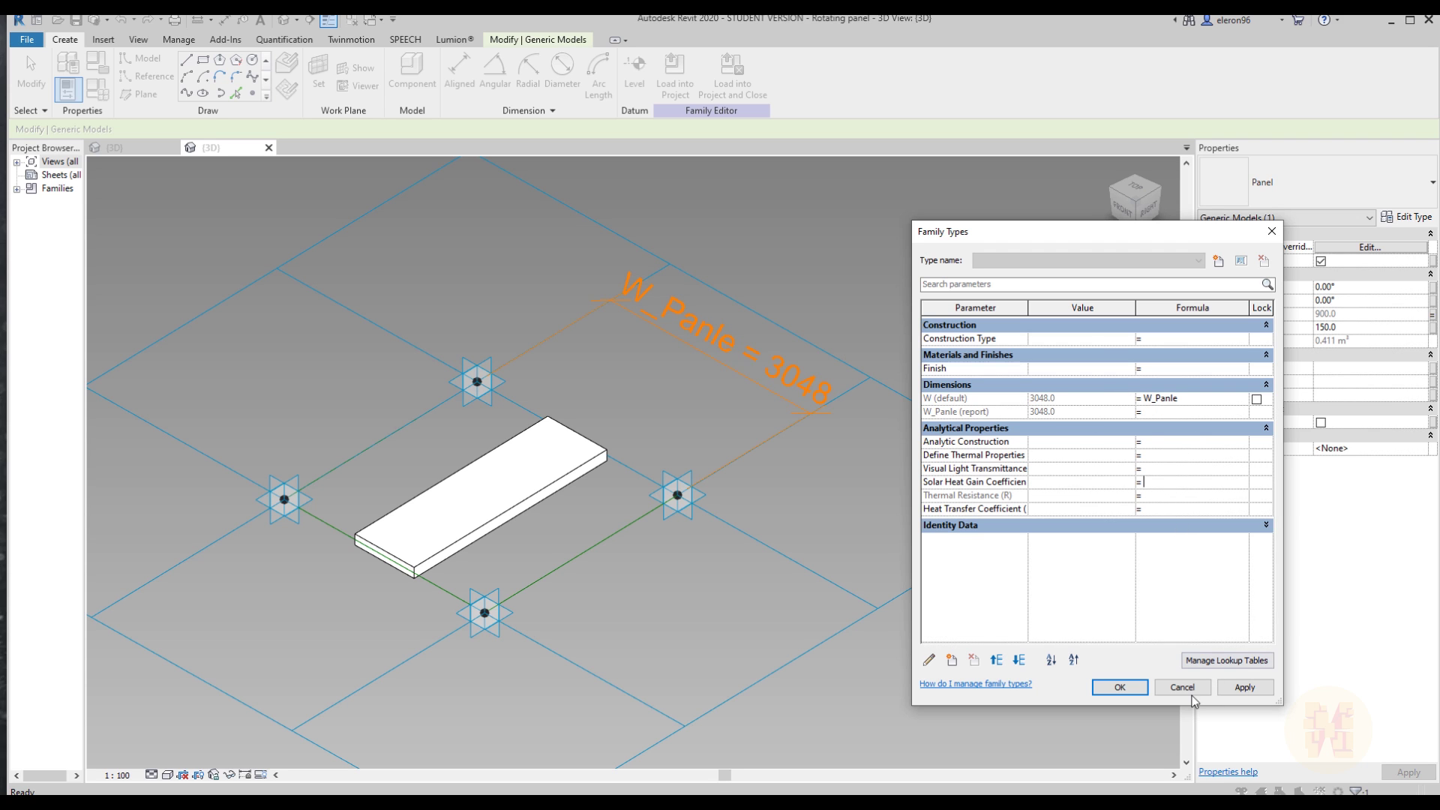
{"action": "left_click", "coordinate": [1119, 687]}
{"action": "middle_click_drag", "start_coordinate": [902, 631], "coordinate": [970, 400], "text": "shift"}
- Set the tile pattern grid's horizontal spacing to 900 and vertical spacing to 3000
{"action": "left_click", "coordinate": [1110, 333]}
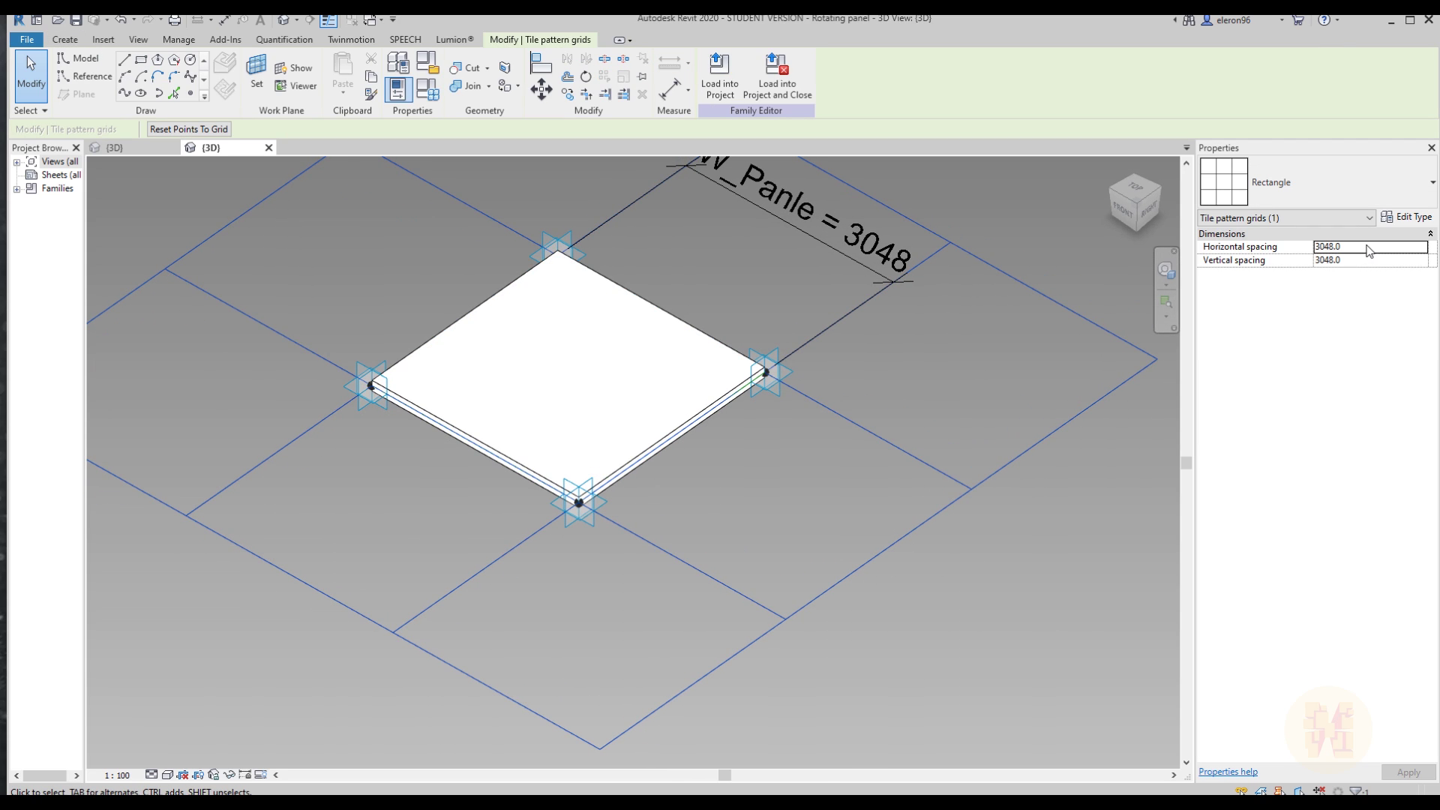
{"action": "type", "text": "900"}
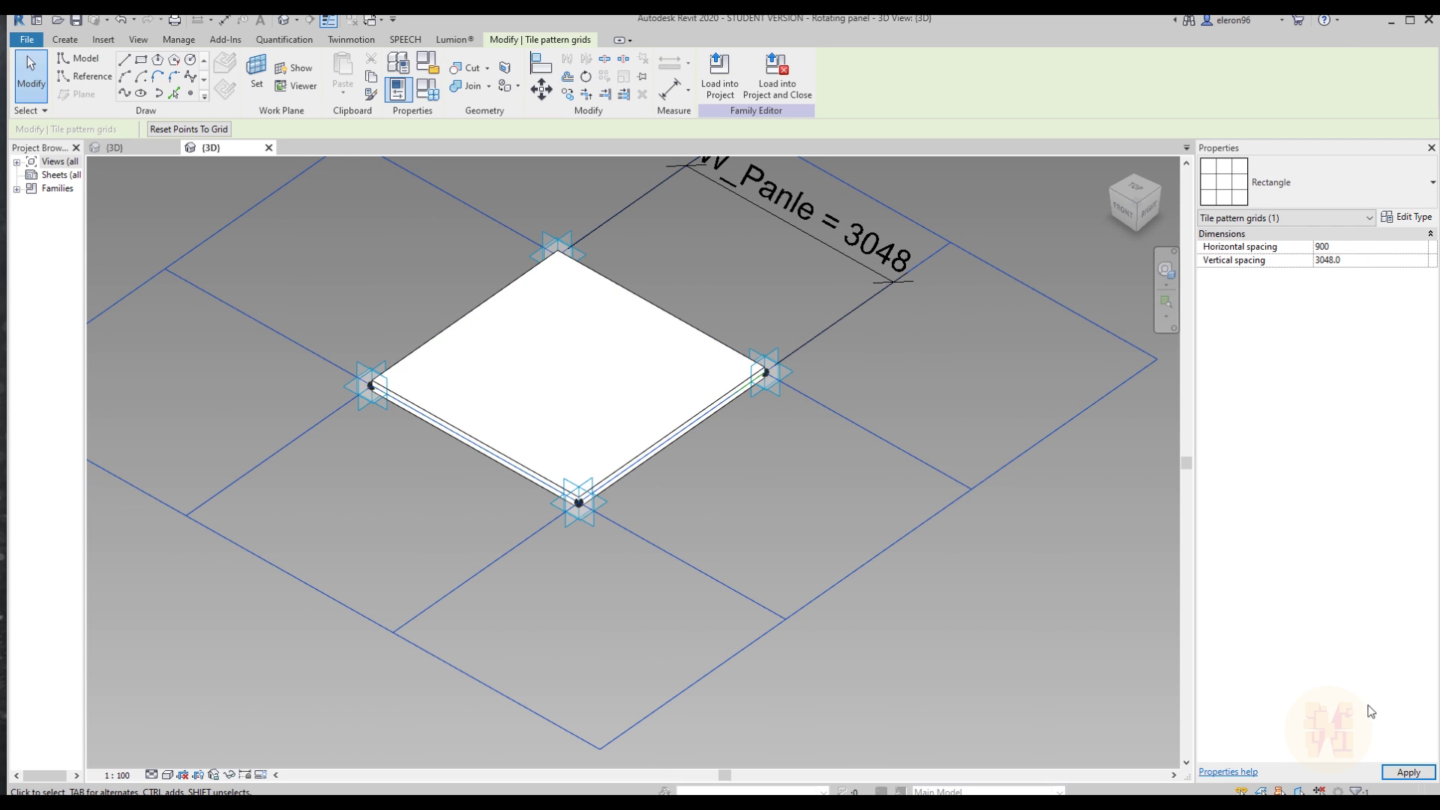
{"action": "left_click", "coordinate": [1409, 772]}
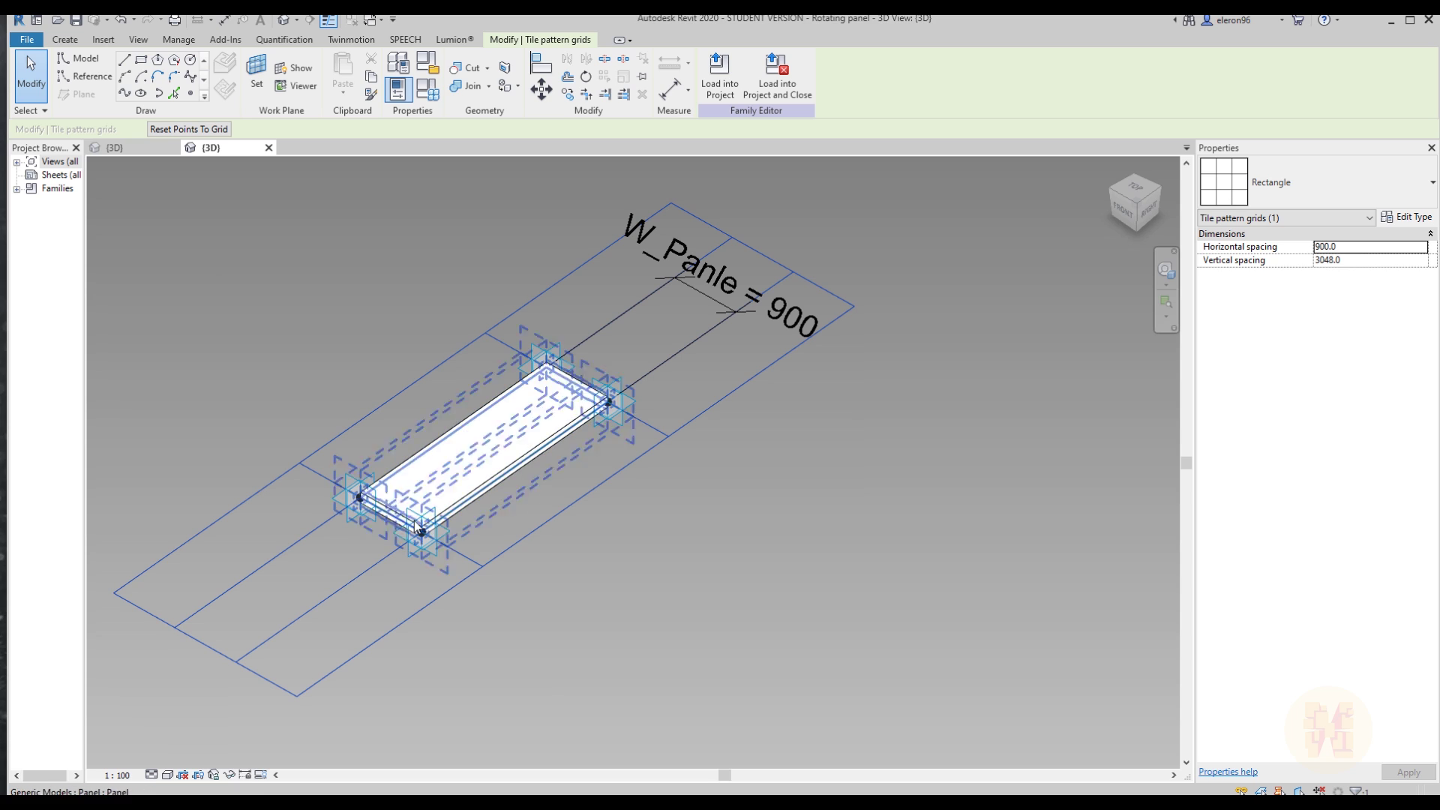
{"action": "middle_click_drag", "start_coordinate": [663, 583], "coordinate": [761, 548]}
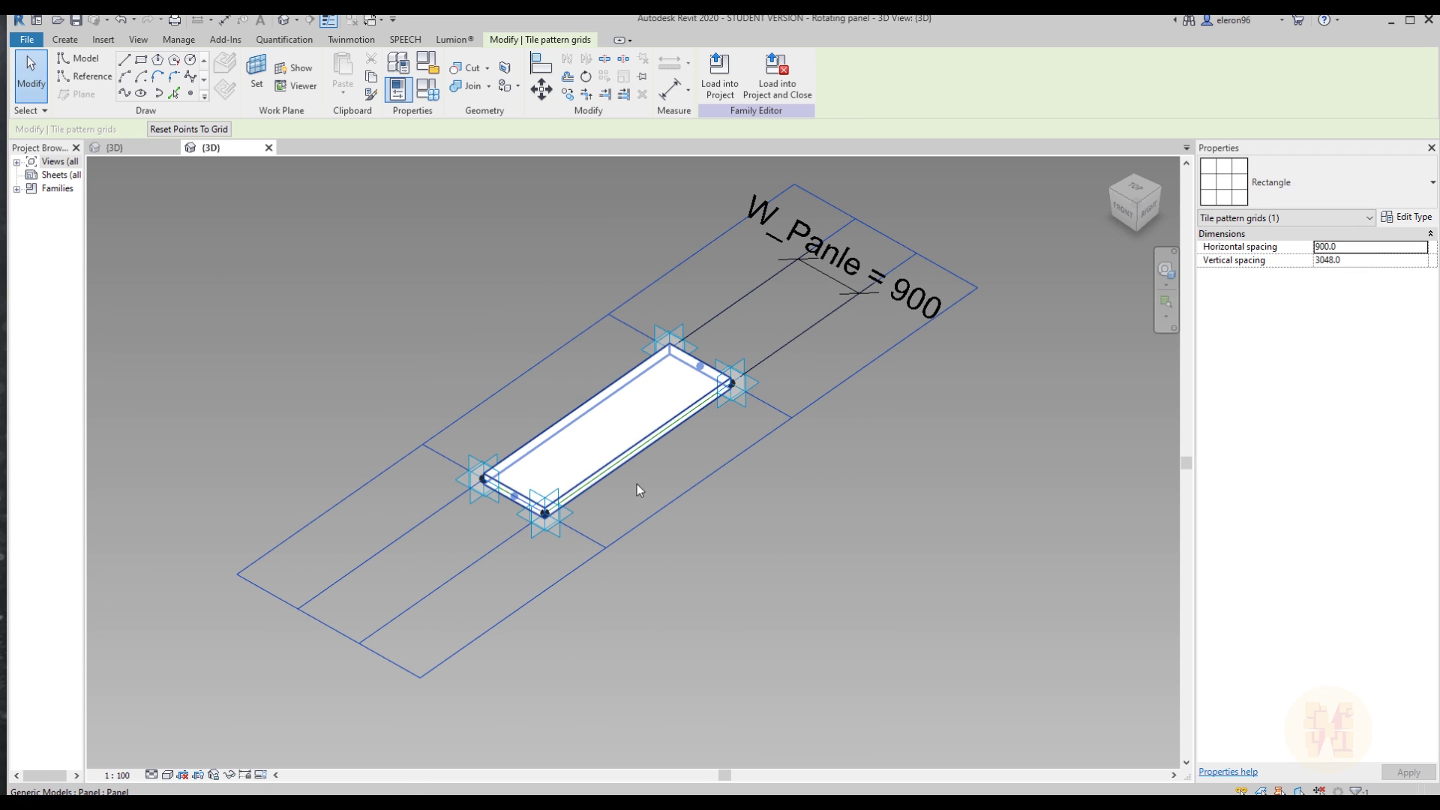
{"action": "double_click", "coordinate": [1351, 262]}
{"action": "type", "text": "3000"}
{"action": "key", "text": "Return"}
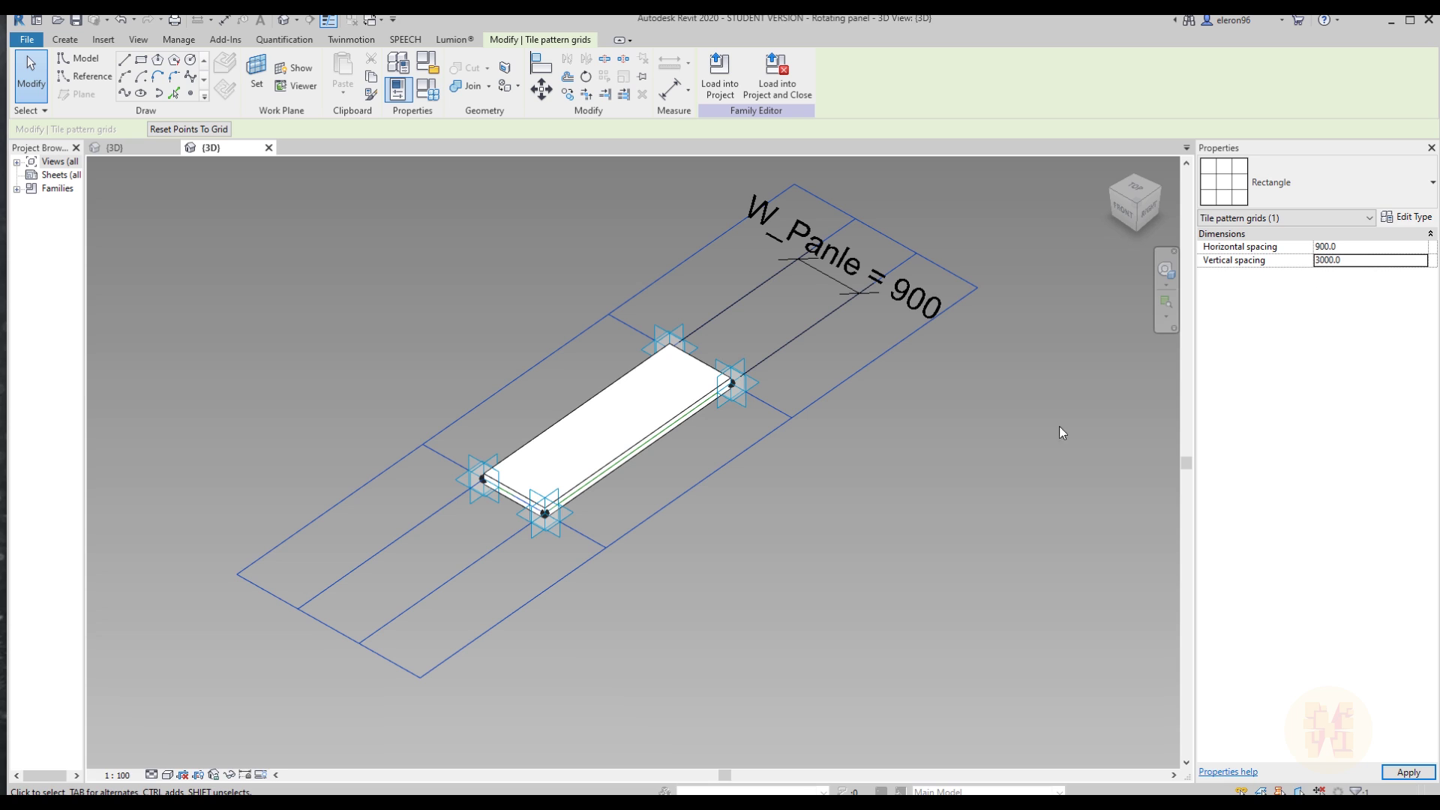
{"action": "middle_click_drag", "start_coordinate": [821, 521], "coordinate": [694, 483], "text": "shift"}
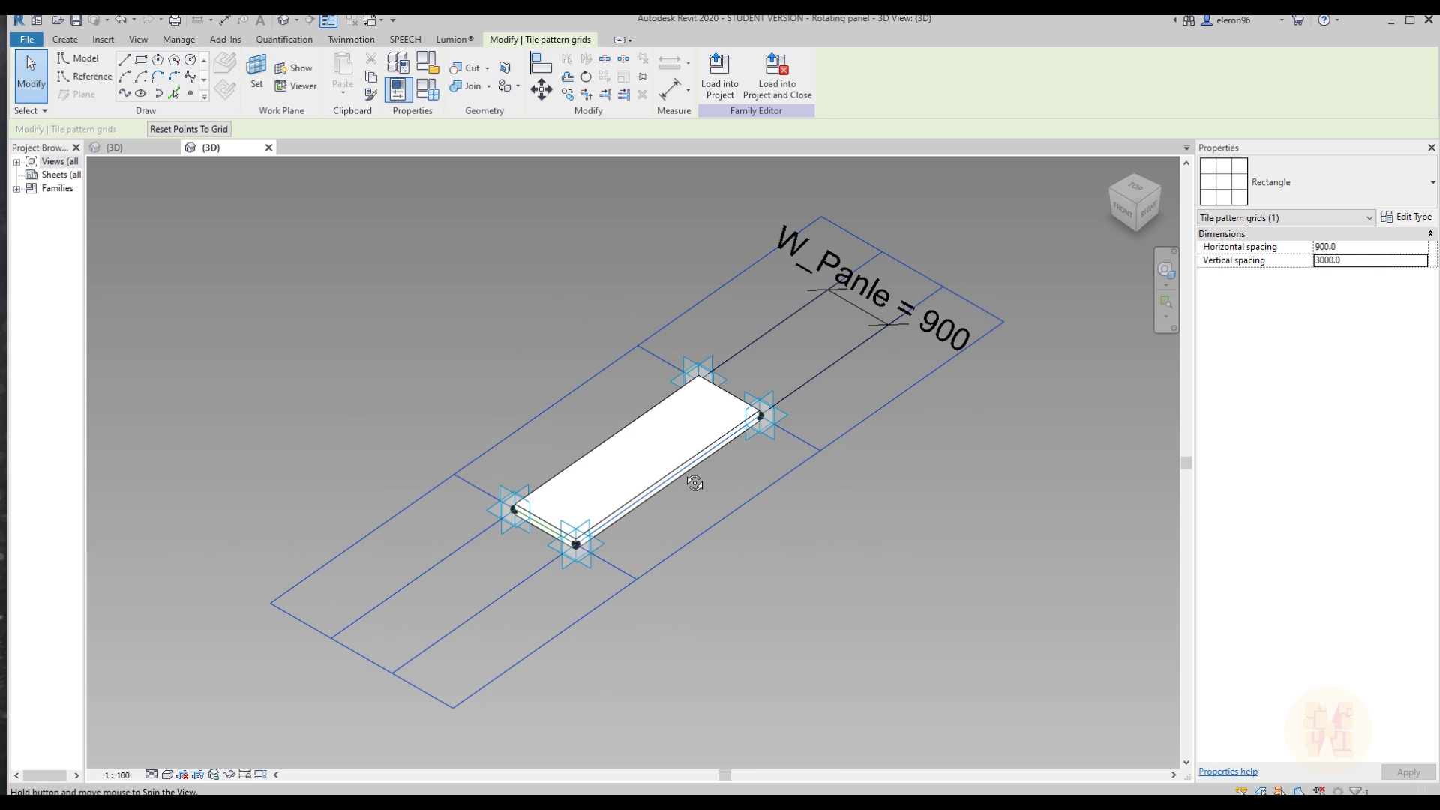
{"action": "left_click", "coordinate": [639, 473]}
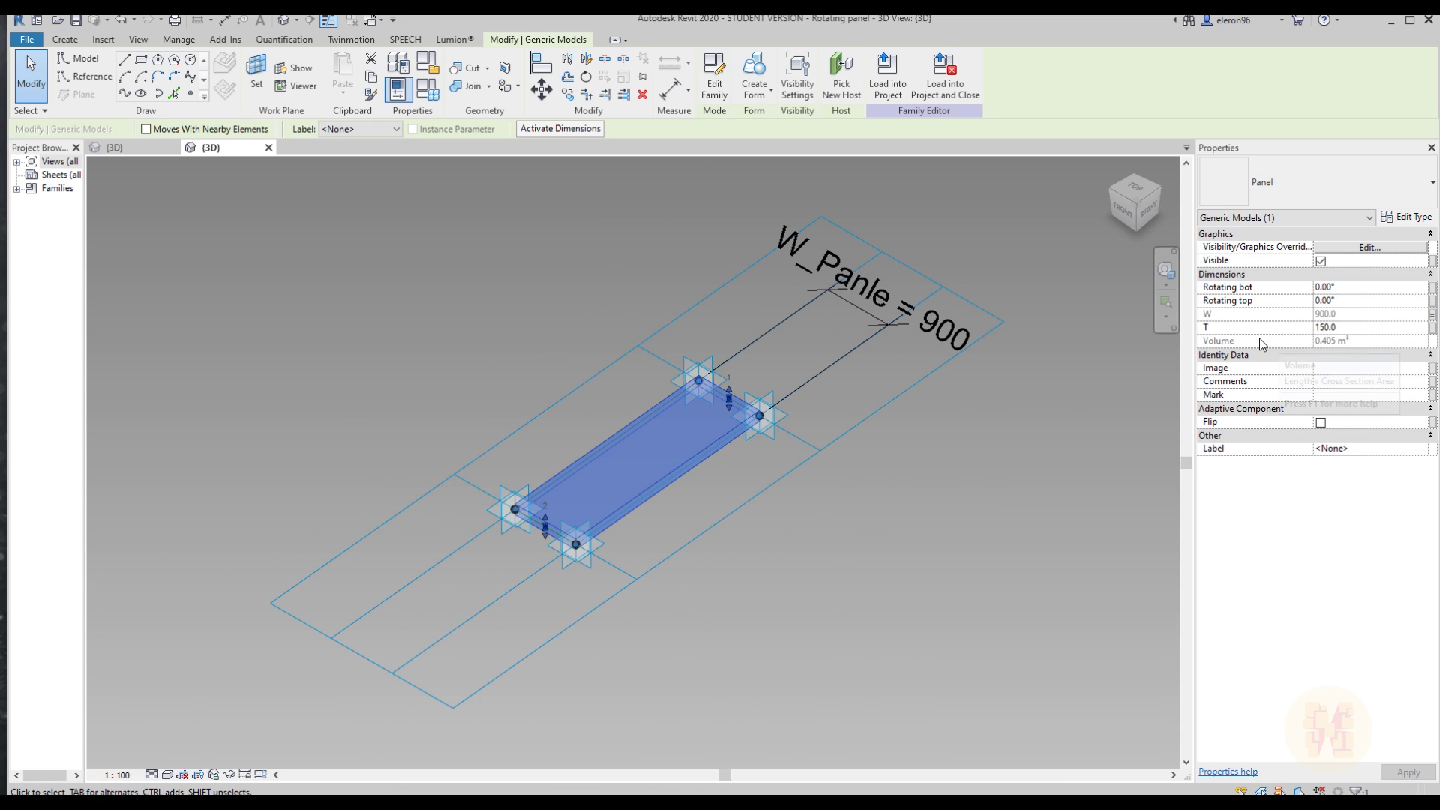
- Link the panel's bottom rotation to a new instance family parameter Rotating bot
{"action": "left_click", "coordinate": [1434, 288]}
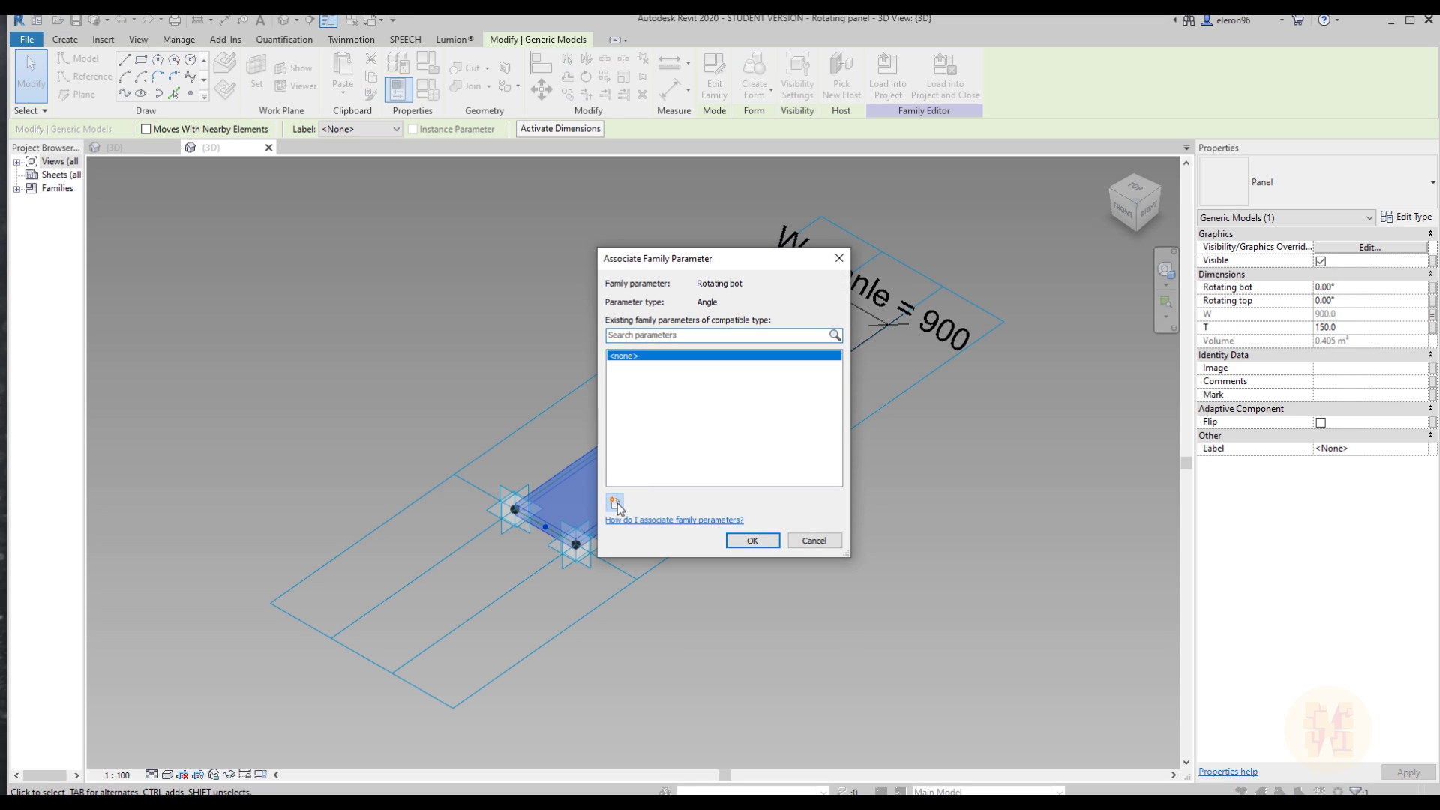
{"action": "left_click", "coordinate": [615, 502]}
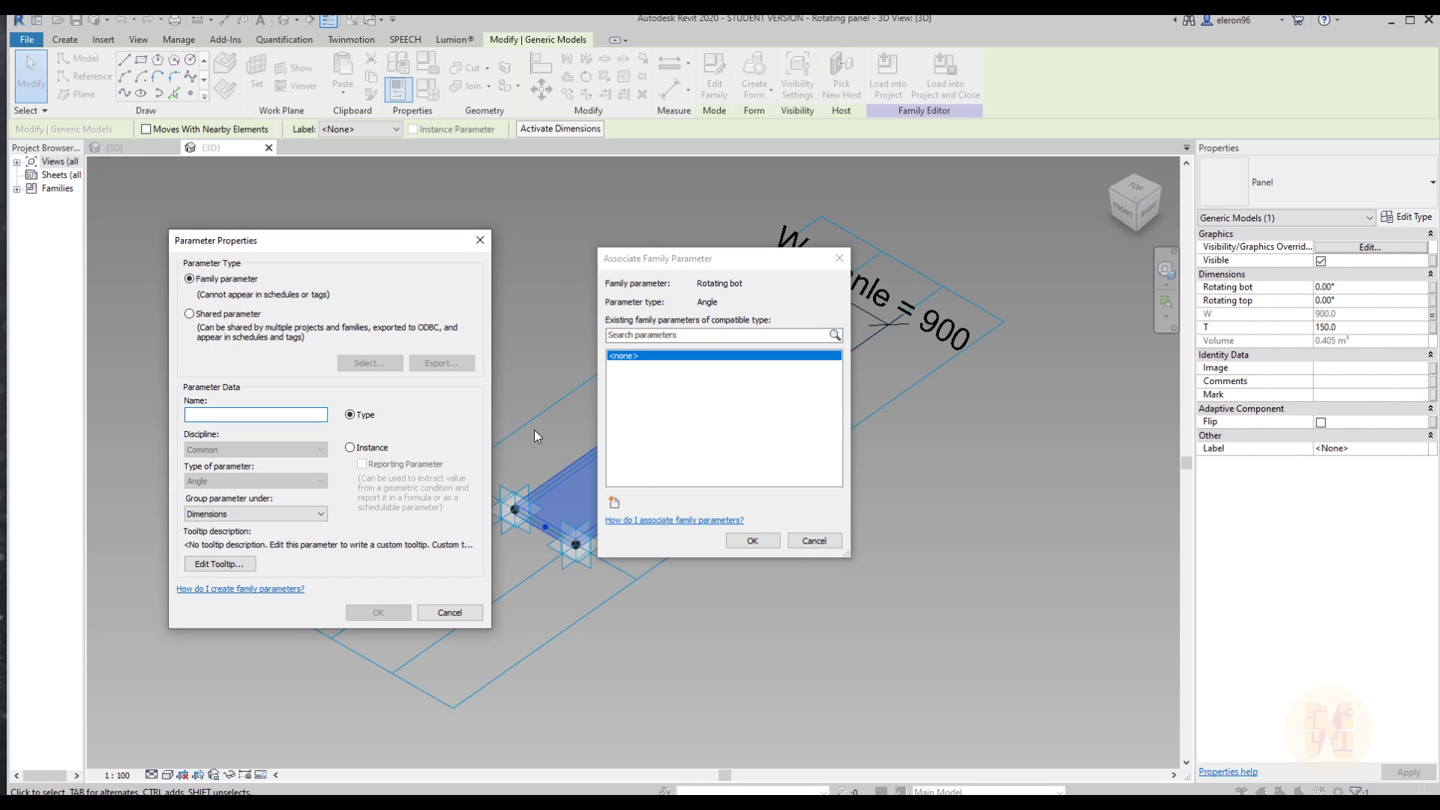
{"action": "type", "text": "Rotating bot"}
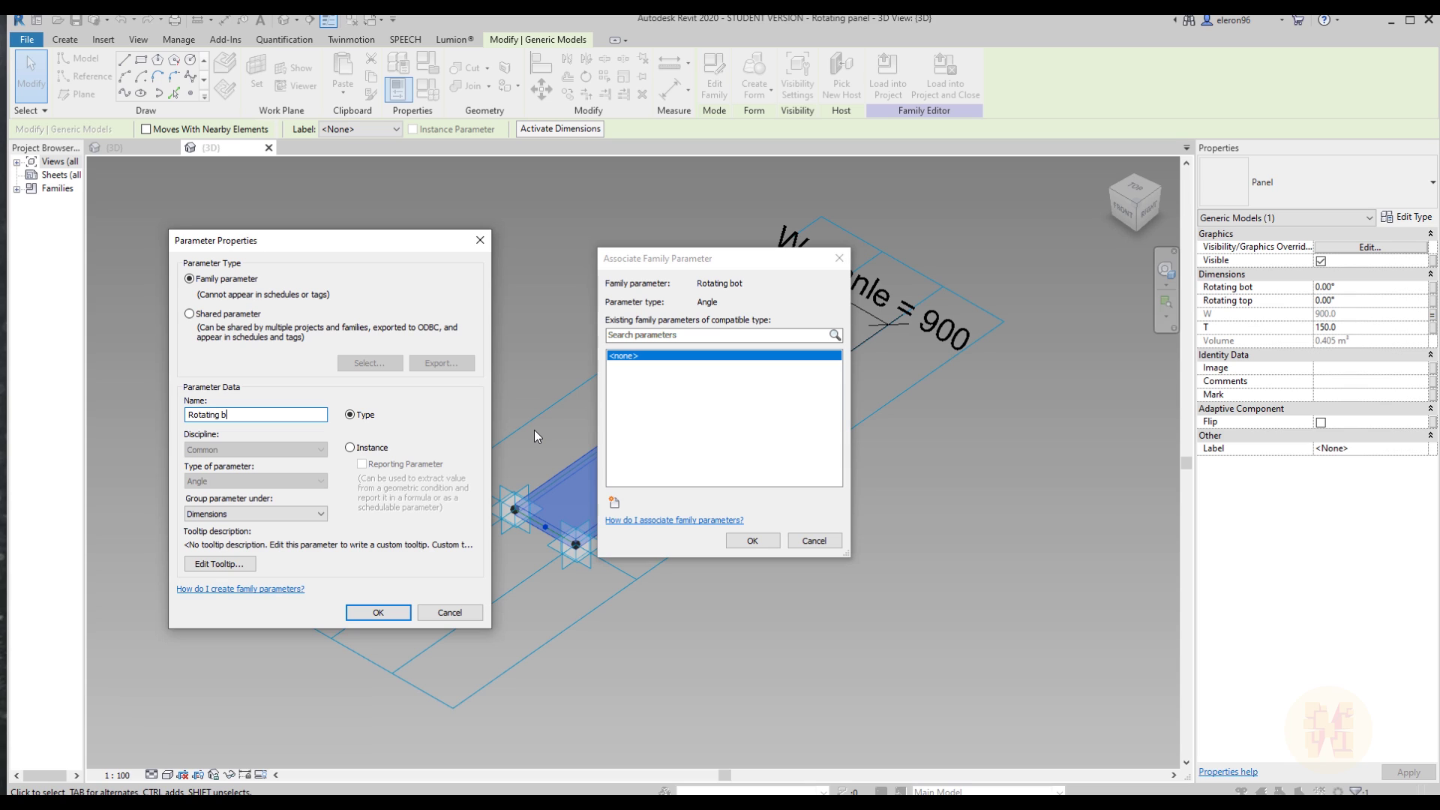
{"action": "left_click", "coordinate": [363, 449]}
{"action": "left_click", "coordinate": [371, 613]}
{"action": "left_click", "coordinate": [750, 540]}
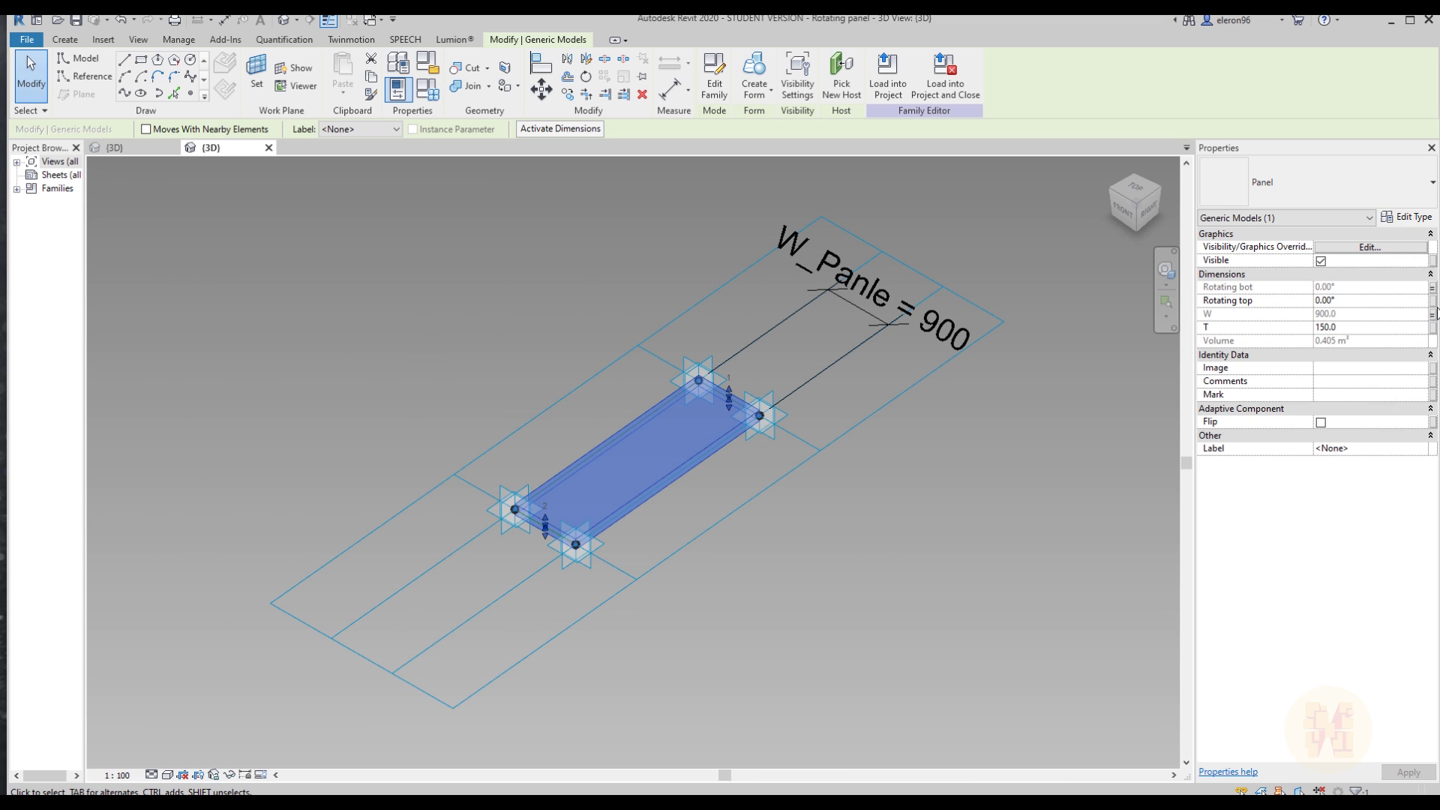
- Link the panel's top rotation to a new family parameter Rotating top
{"action": "left_click", "coordinate": [1432, 300]}
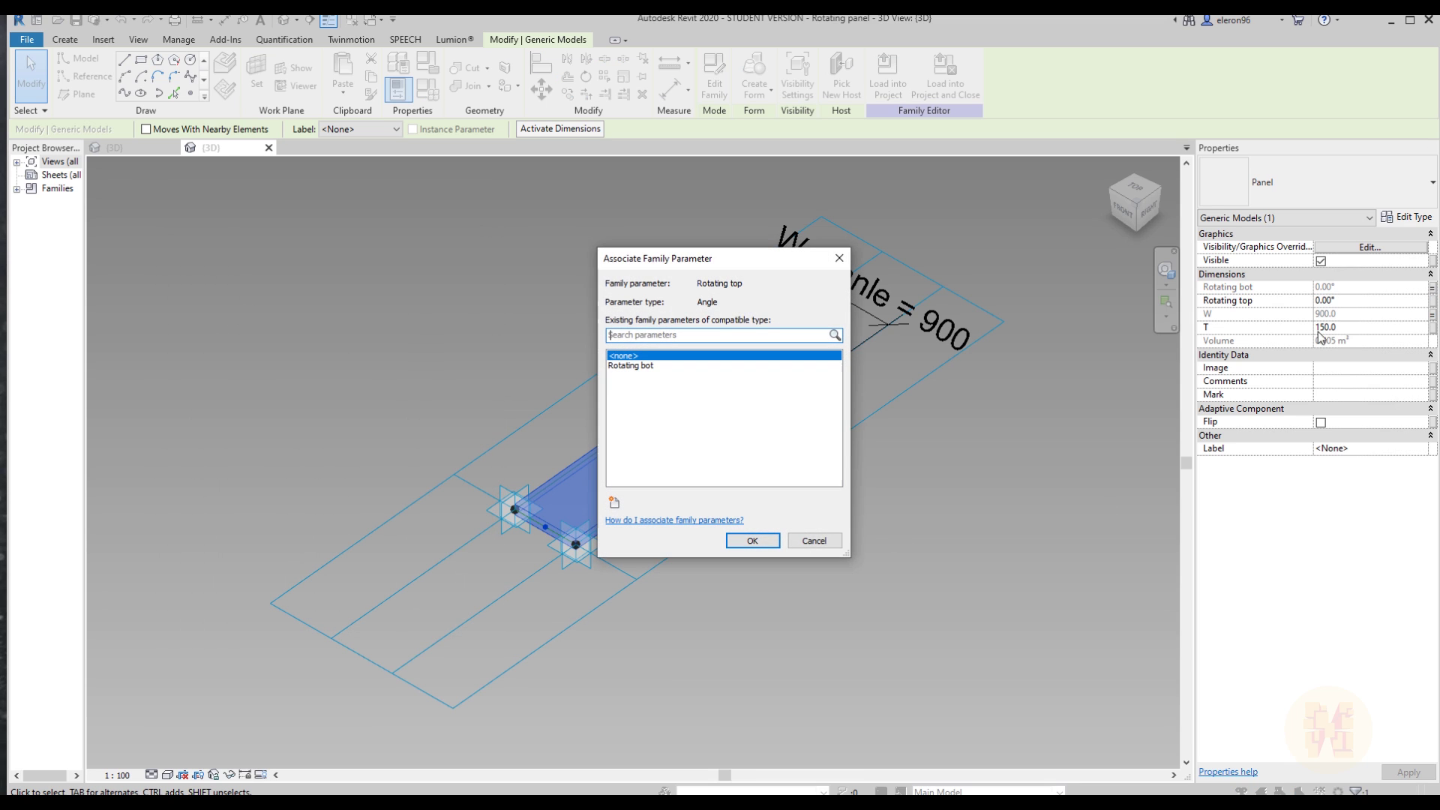
{"action": "left_click", "coordinate": [615, 502]}
{"action": "type", "text": "Rotating top"}
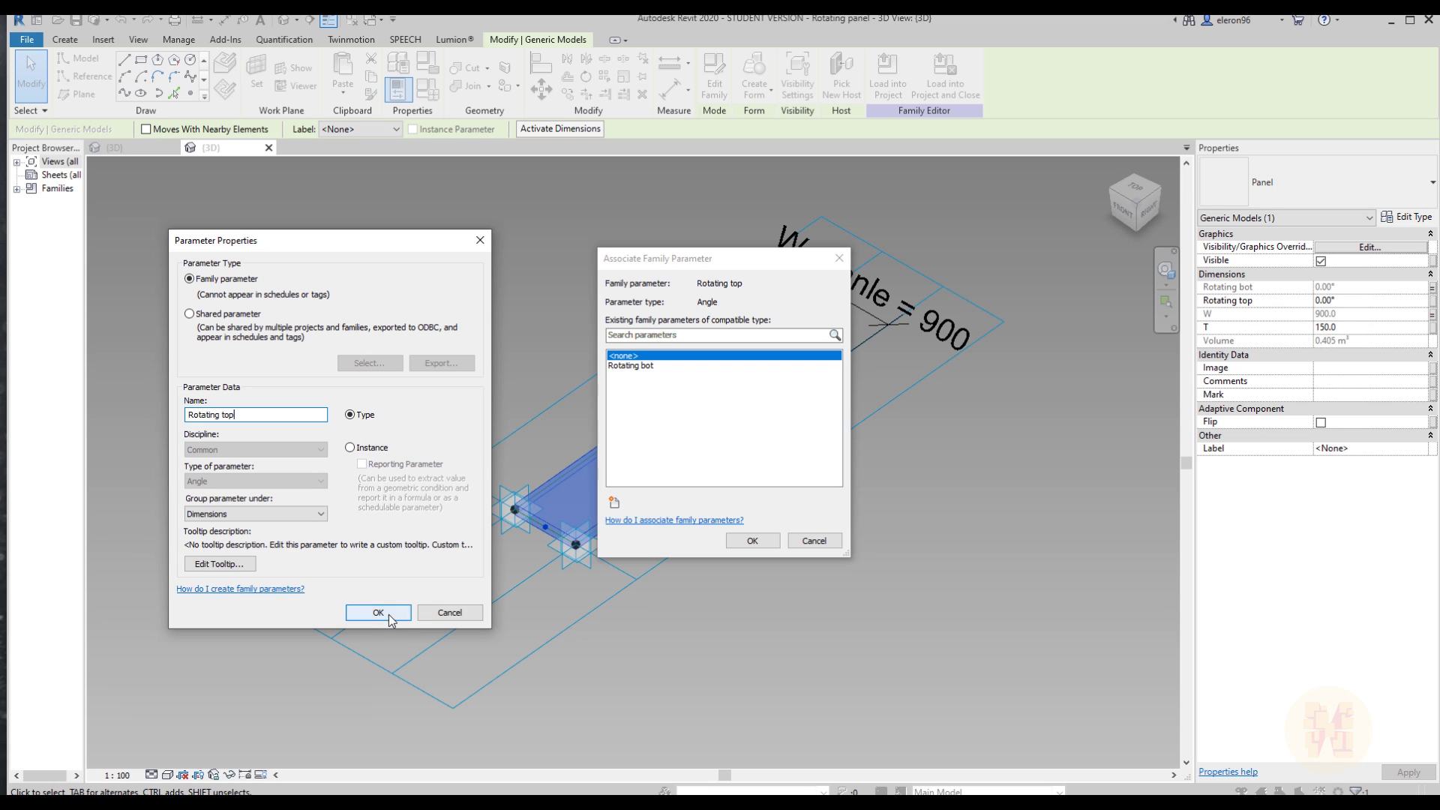
{"action": "left_click", "coordinate": [378, 612]}
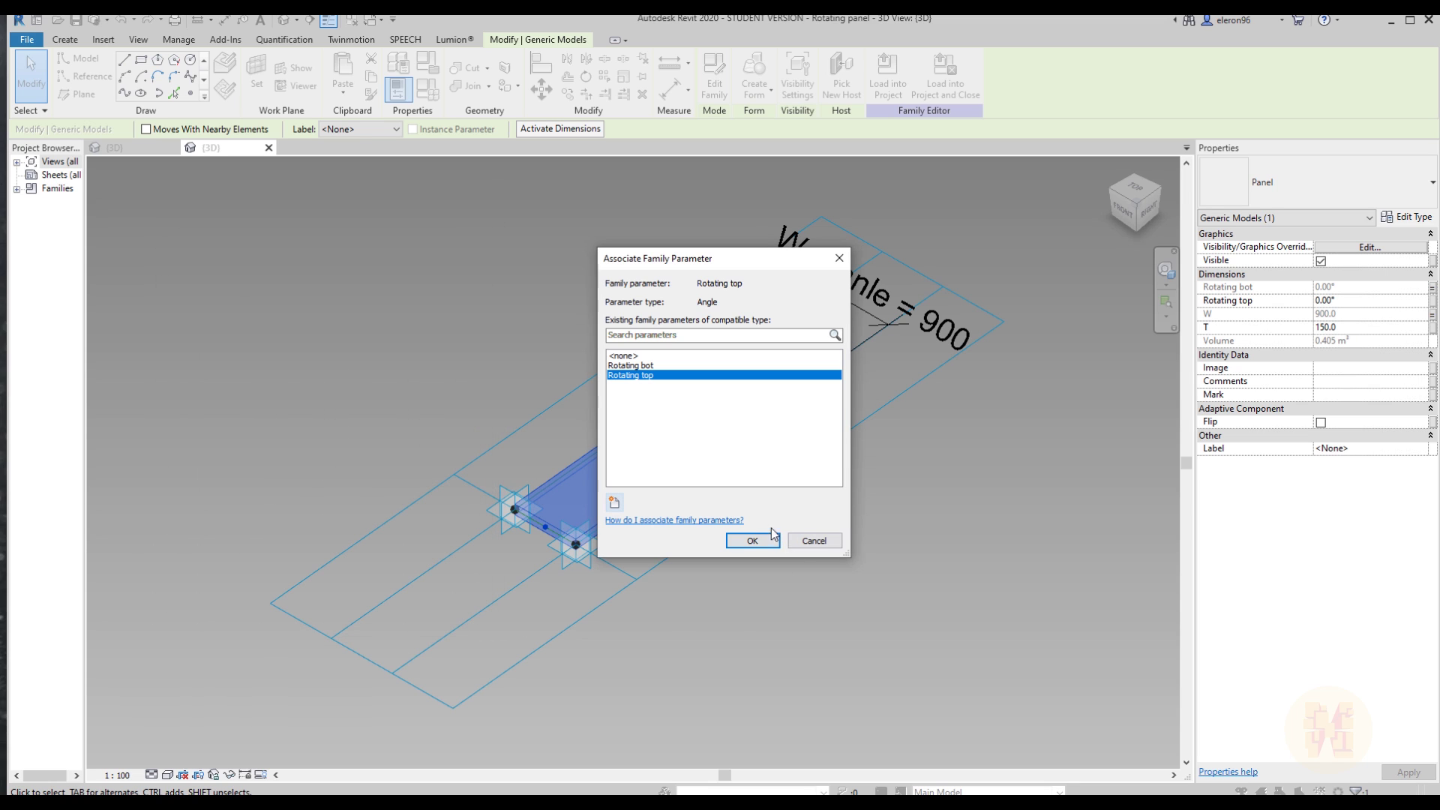
{"action": "left_click", "coordinate": [752, 541]}
{"action": "left_click", "coordinate": [909, 588]}
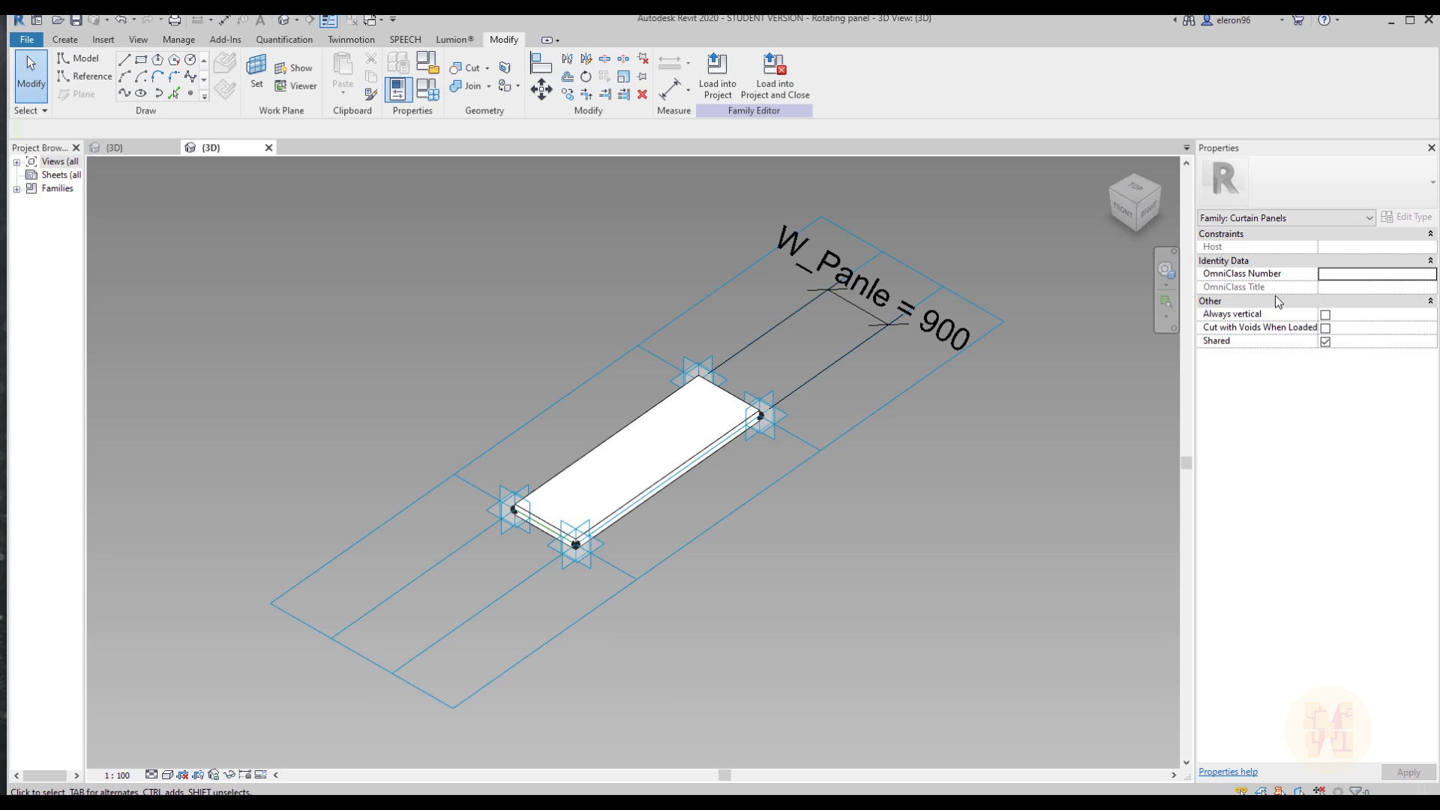
{"action": "left_click", "coordinate": [632, 451]}
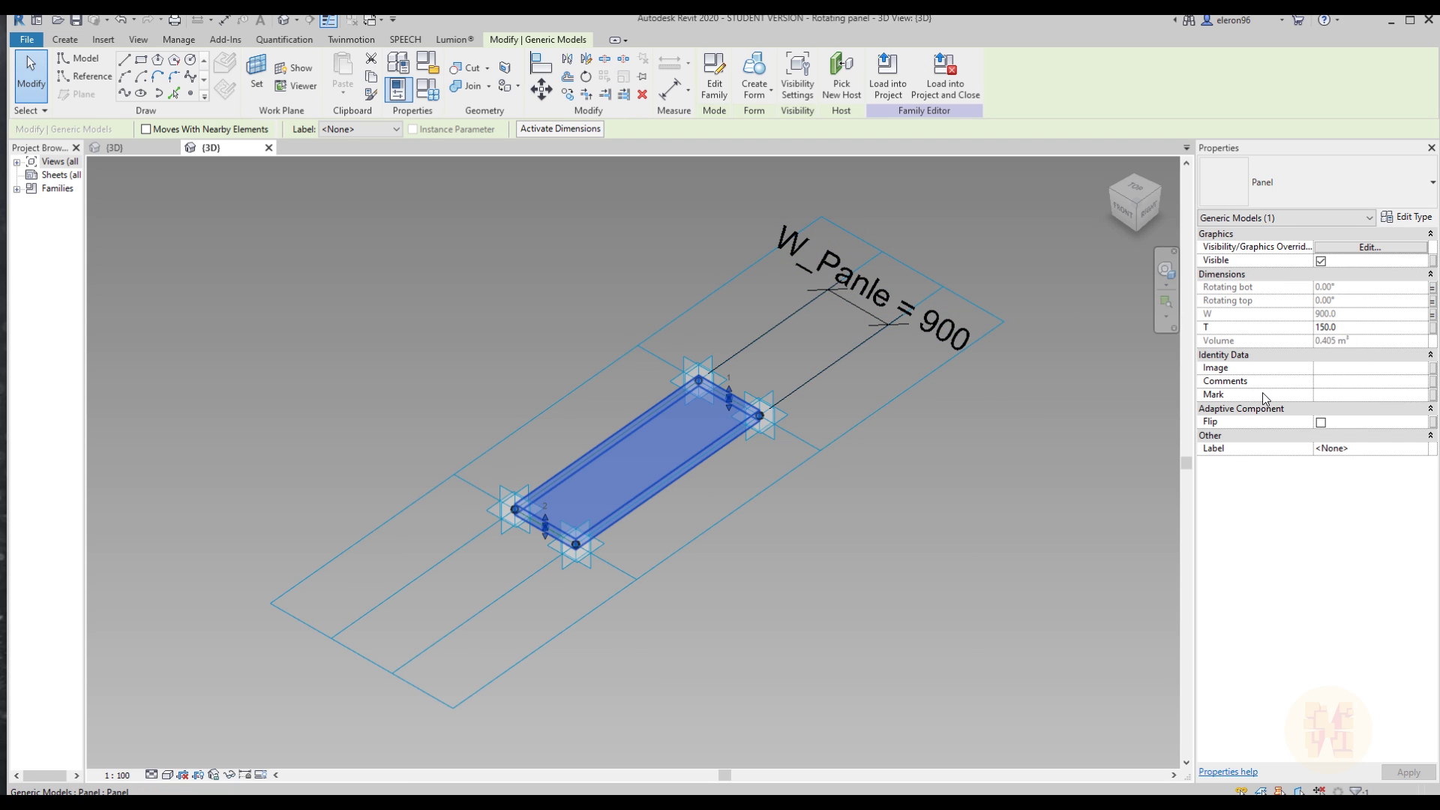
{"action": "left_click", "coordinate": [893, 561]}
{"action": "middle_click_drag", "start_coordinate": [850, 562], "coordinate": [747, 529]}
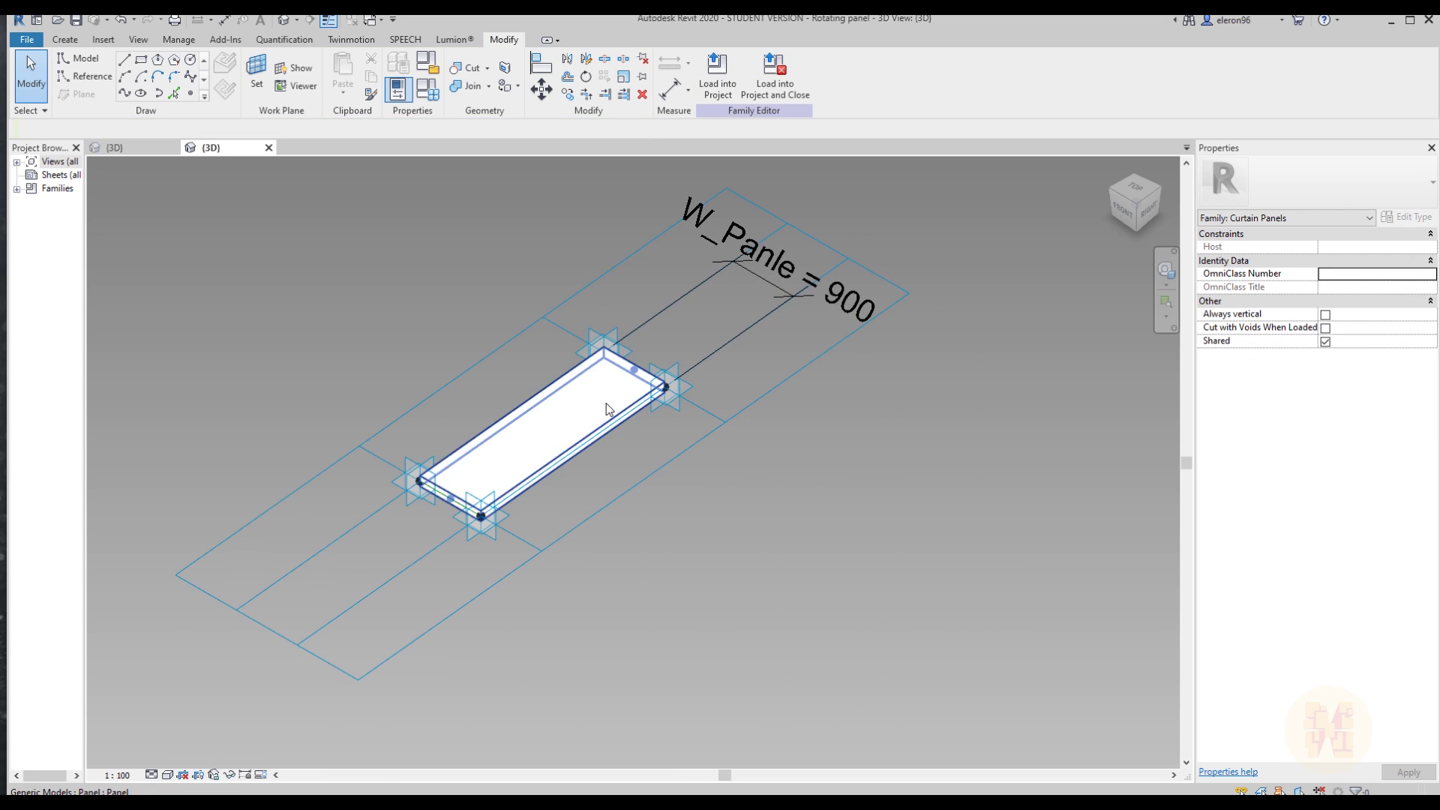
- Create a new conceptual mass family from the Metric Mass.rft template
{"action": "left_click", "coordinate": [25, 41]}
{"action": "mouse_move", "coordinate": [102, 101]}
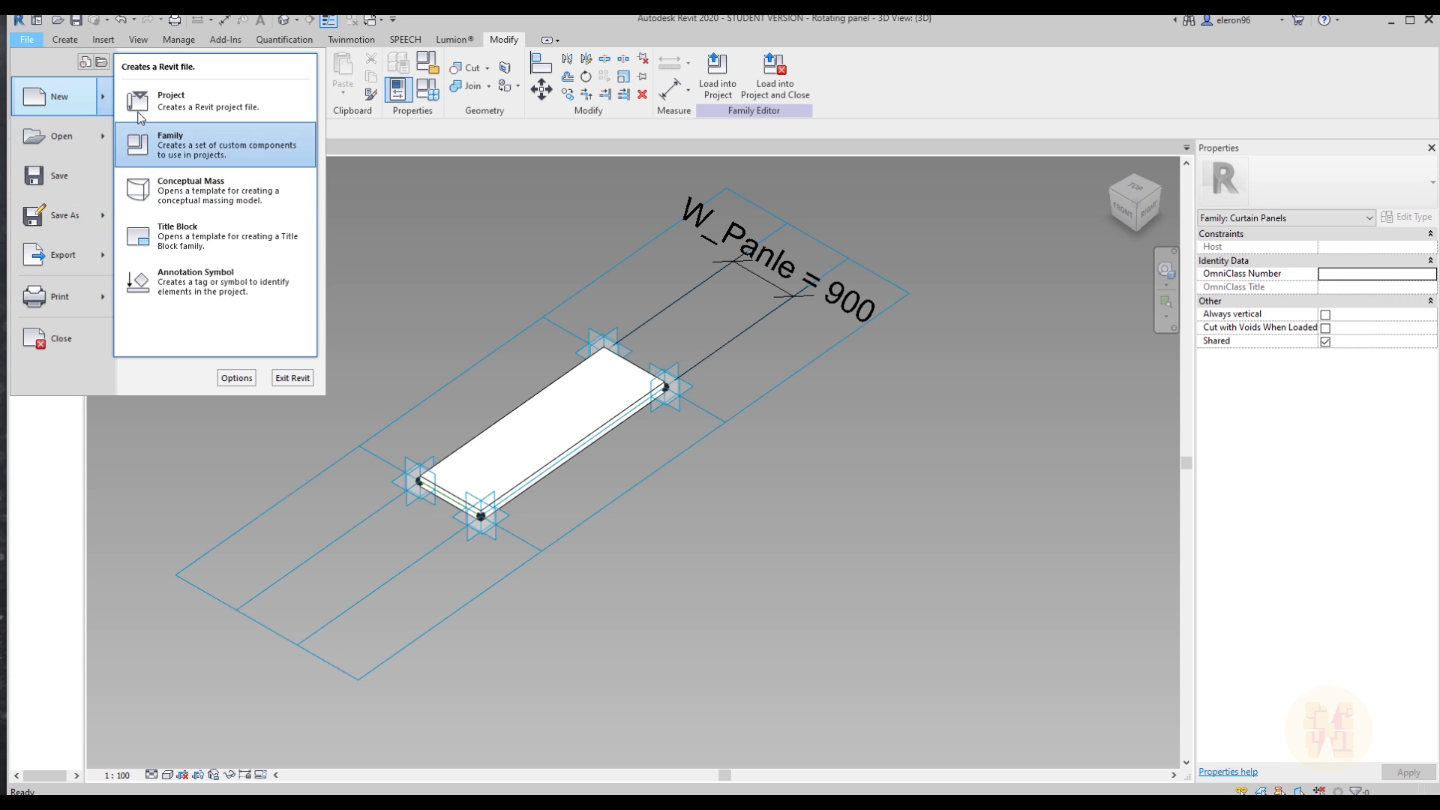
{"action": "left_click", "coordinate": [210, 200]}
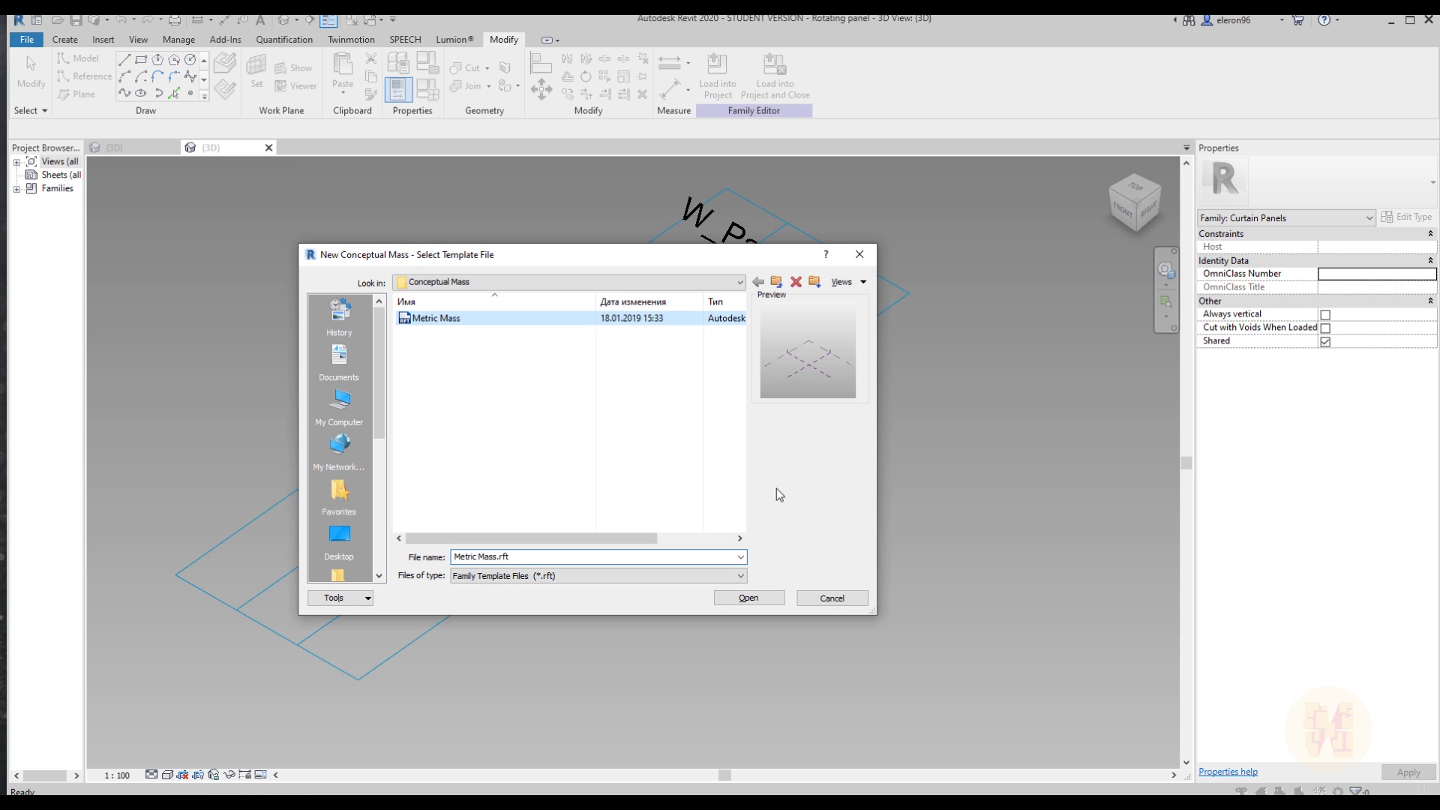
{"action": "left_click", "coordinate": [758, 597]}
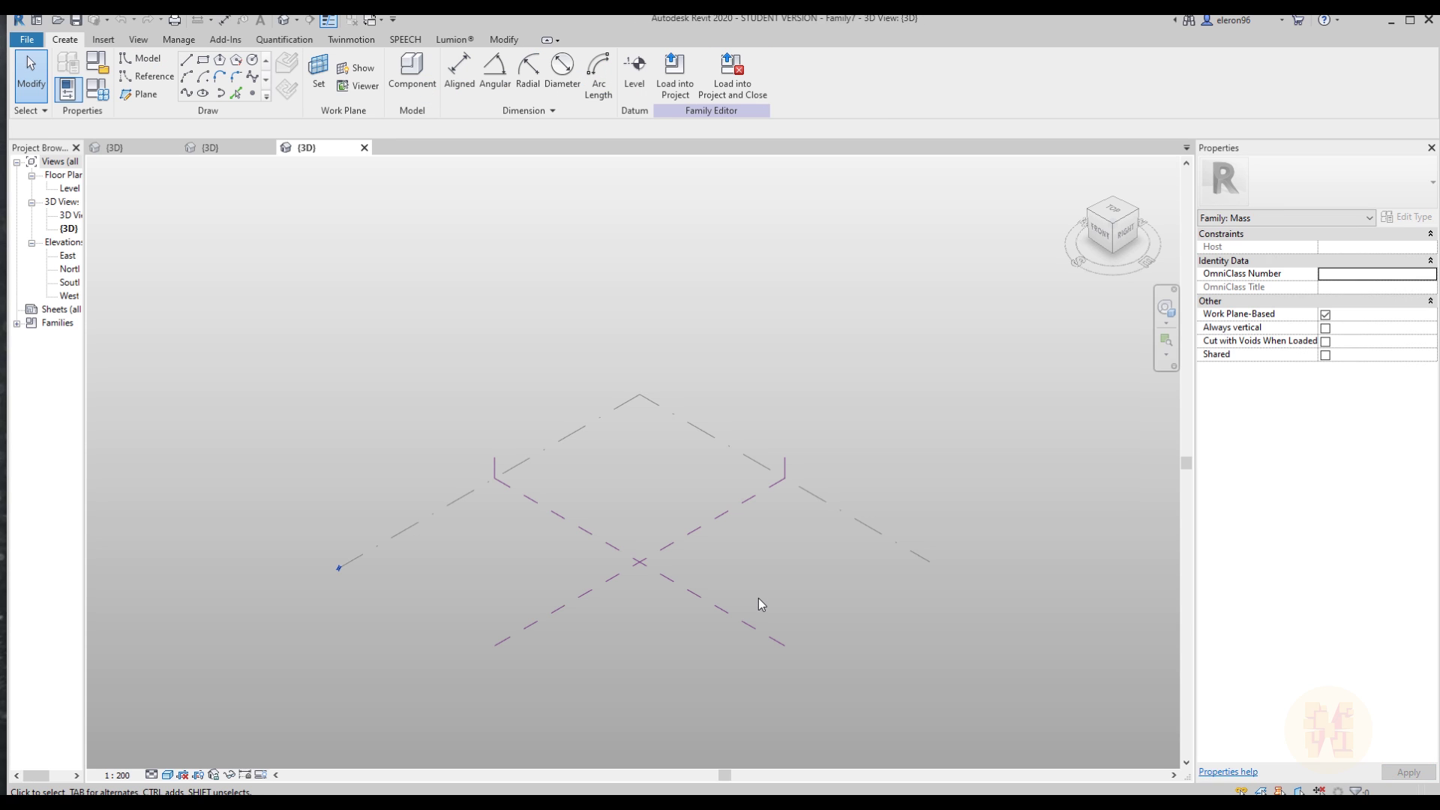
{"action": "left_click", "coordinate": [202, 59]}
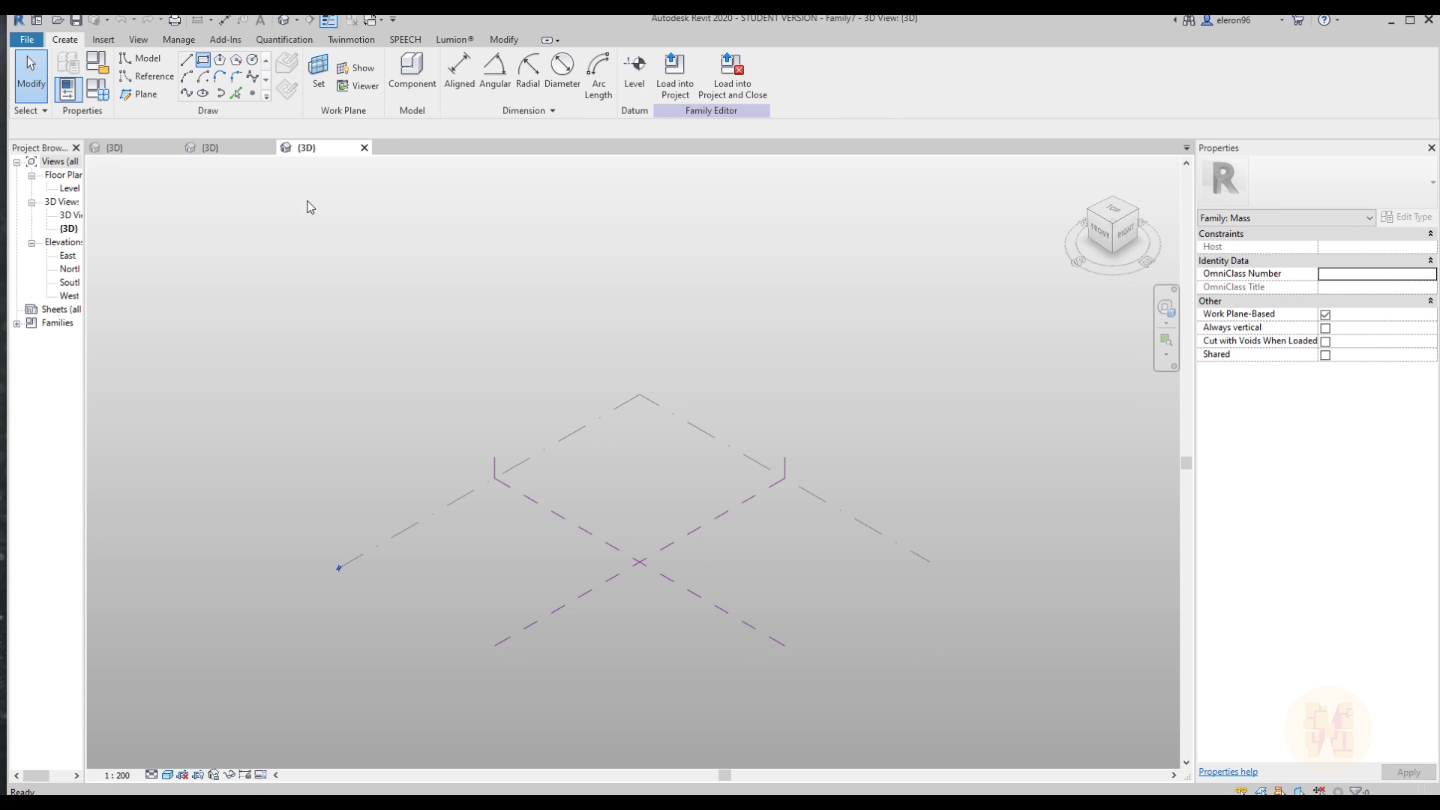
{"action": "scroll", "coordinate": [630, 581], "scroll_direction": "up", "scroll_amount": 5}
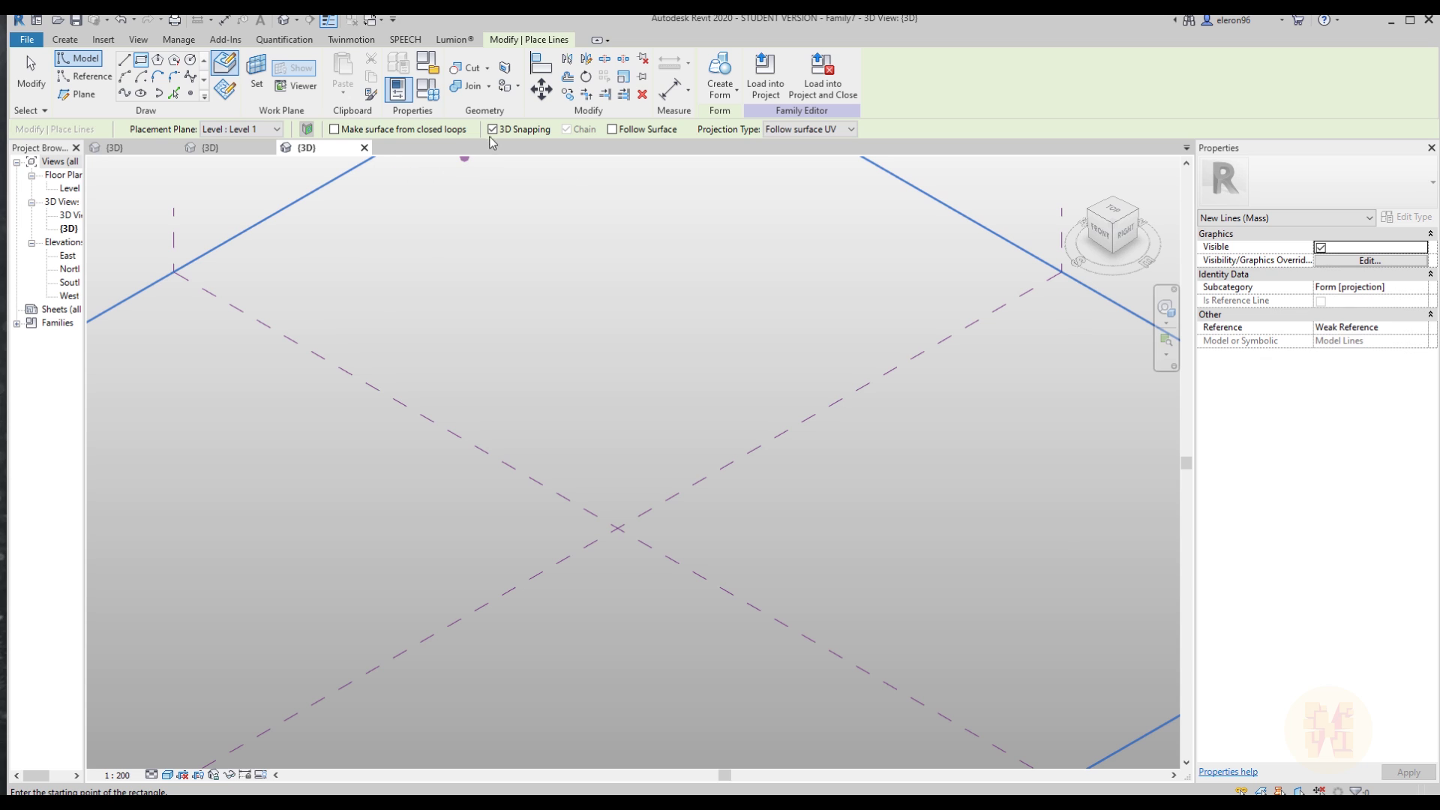
- Draw a rectangle on Level 1 and extrude it into a solid box form
{"action": "left_click", "coordinate": [413, 502]}
{"action": "left_click", "coordinate": [887, 424]}
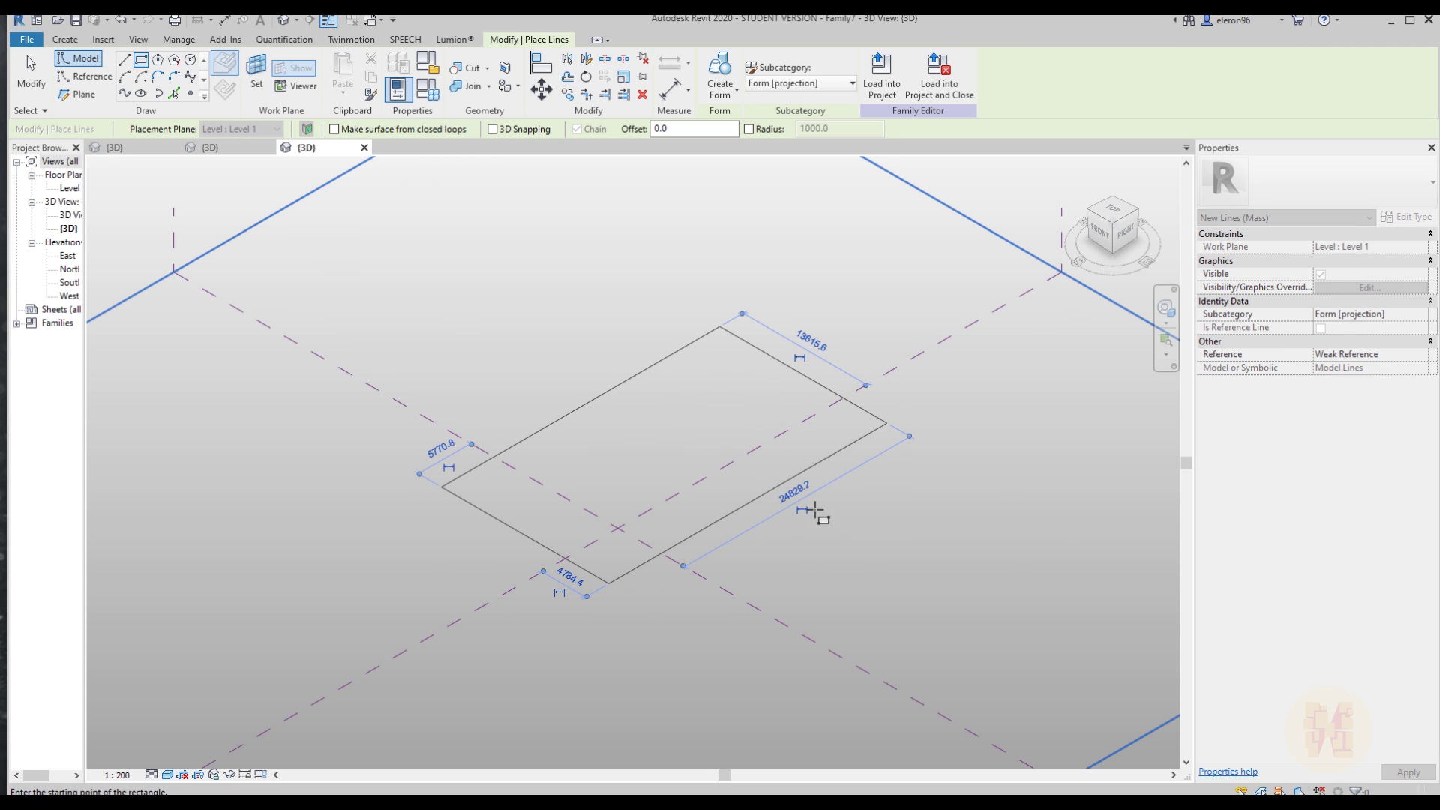
{"action": "key", "text": "Escape"}
{"action": "key", "text": "Escape"}
{"action": "left_click", "coordinate": [740, 510]}
{"action": "left_click", "coordinate": [729, 78]}
- Divide the box's front face into a surface grid
{"action": "middle_click_drag", "start_coordinate": [900, 523], "coordinate": [816, 421], "text": "shift"}
{"action": "left_click", "coordinate": [706, 439]}
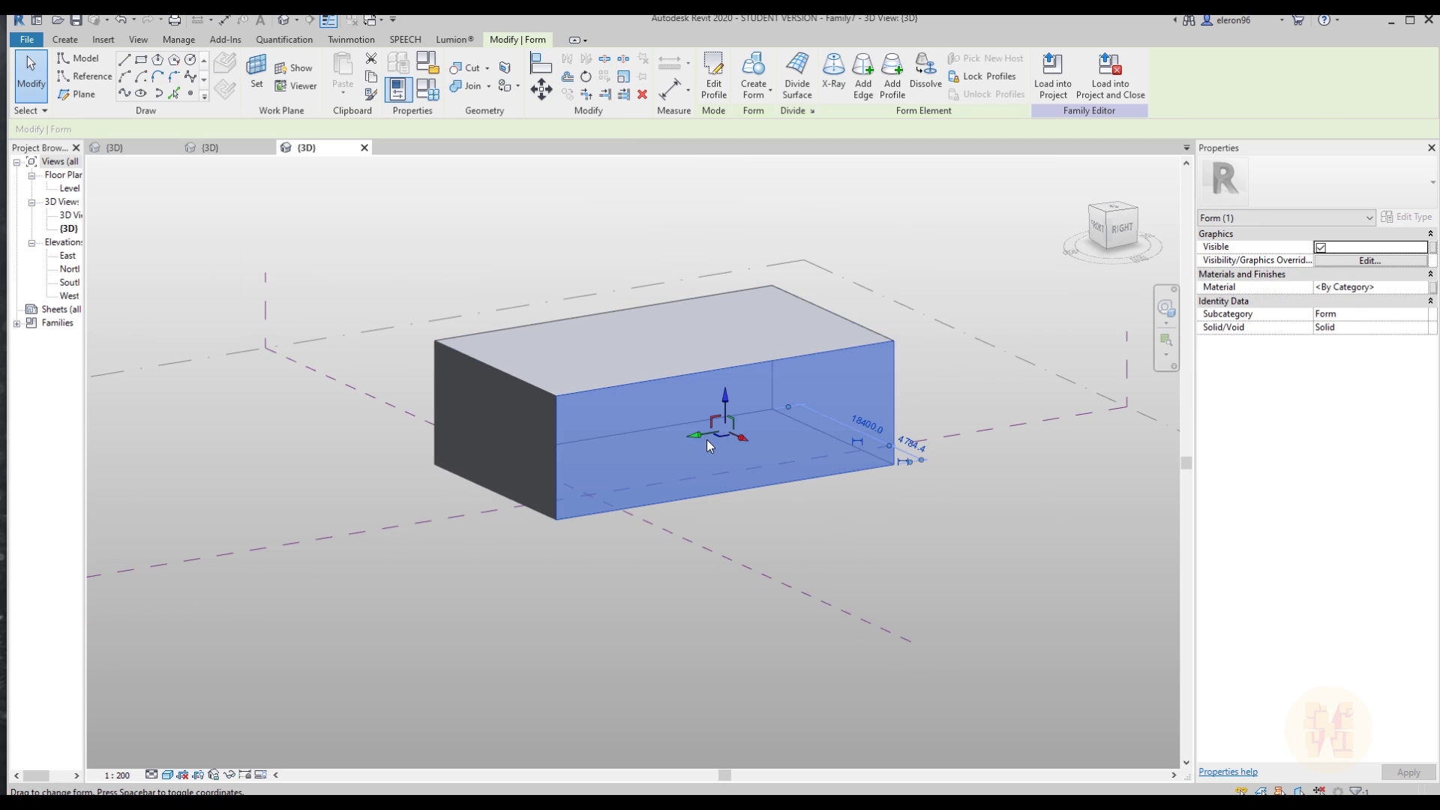
{"action": "scroll", "coordinate": [706, 440], "scroll_direction": "up", "scroll_amount": 2}
{"action": "left_click", "coordinate": [797, 75]}
- Set both U and V grid layouts of the divided face to Fixed Distance
{"action": "middle_click_drag", "start_coordinate": [968, 570], "coordinate": [870, 487], "text": "shift"}
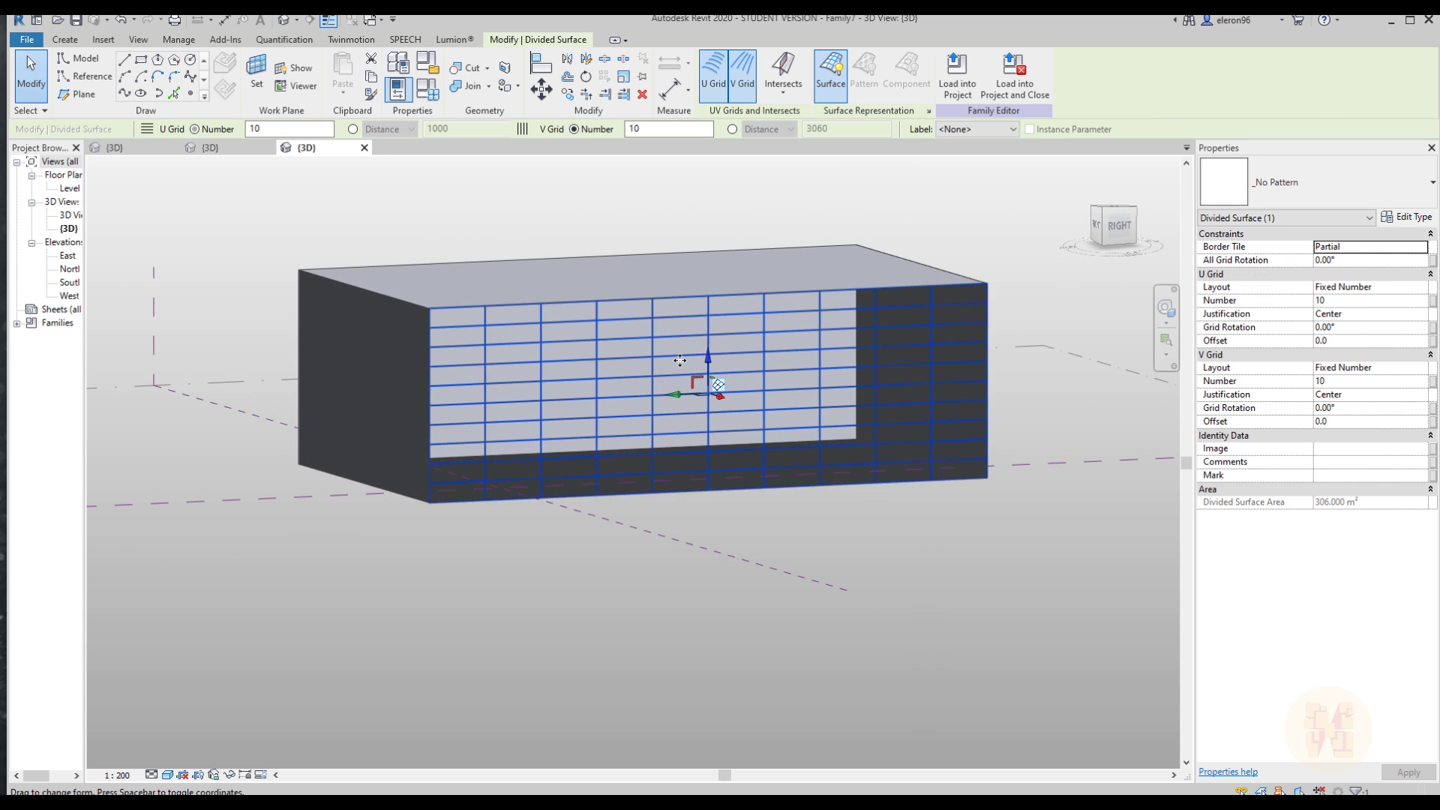
{"action": "scroll", "coordinate": [870, 487], "scroll_direction": "up", "scroll_amount": 2}
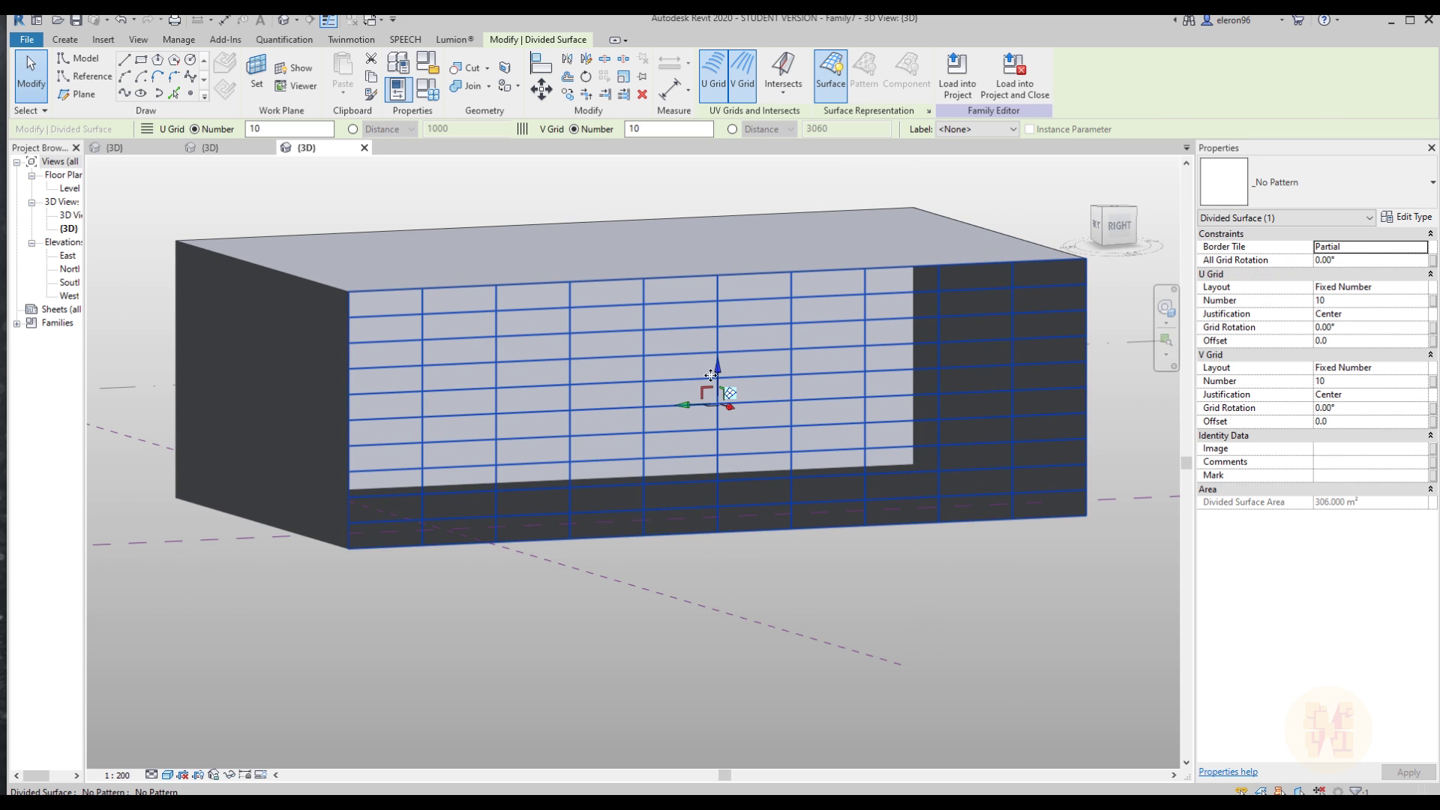
{"action": "left_click", "coordinate": [1417, 287]}
{"action": "left_click", "coordinate": [1342, 311]}
{"action": "left_click", "coordinate": [1391, 367]}
{"action": "left_click", "coordinate": [1420, 368]}
{"action": "left_click", "coordinate": [1335, 391]}
- Set the U grid spacing to 3000 and the V grid spacing to 900
{"action": "left_click", "coordinate": [1363, 301]}
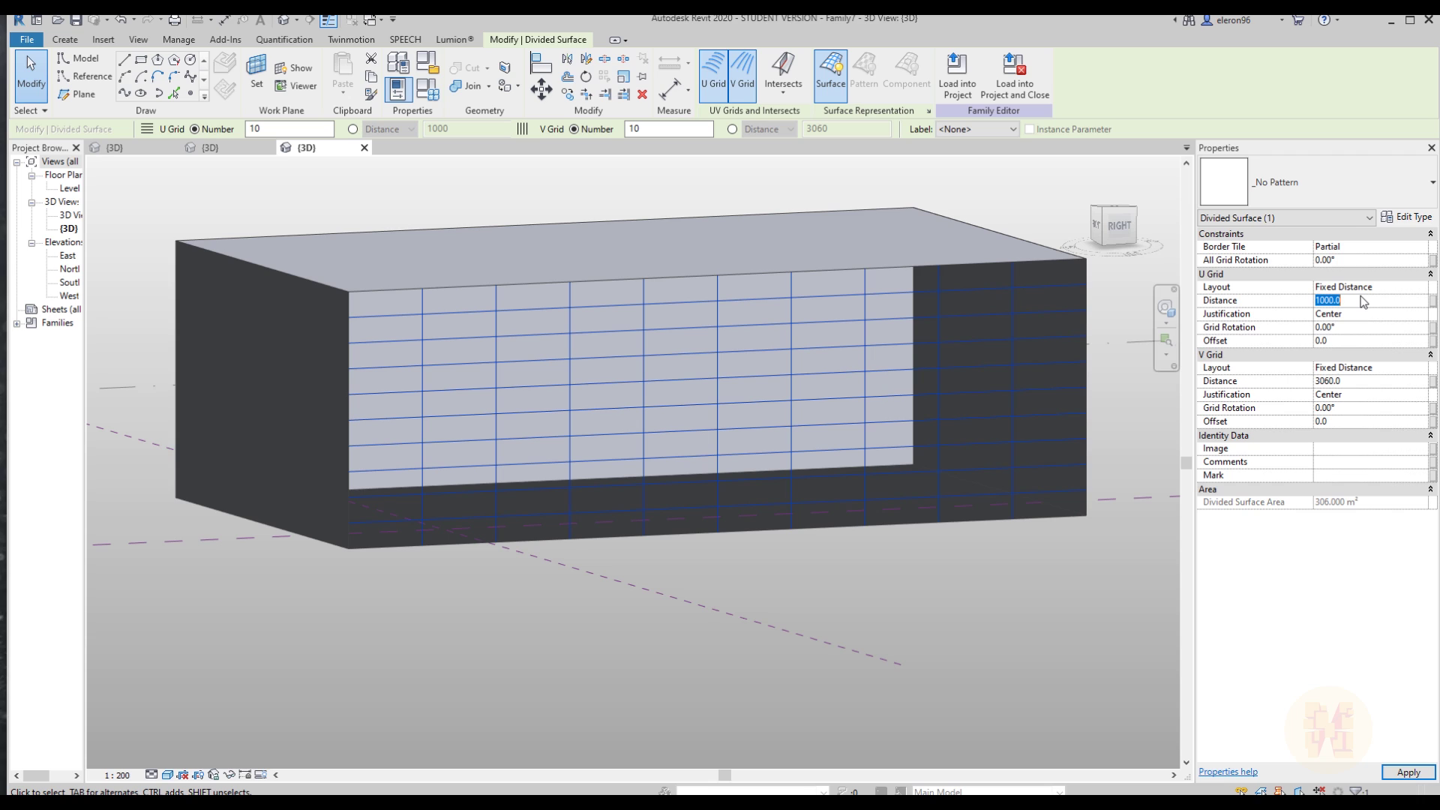
{"action": "type", "text": "300"}
{"action": "key", "text": "Return"}
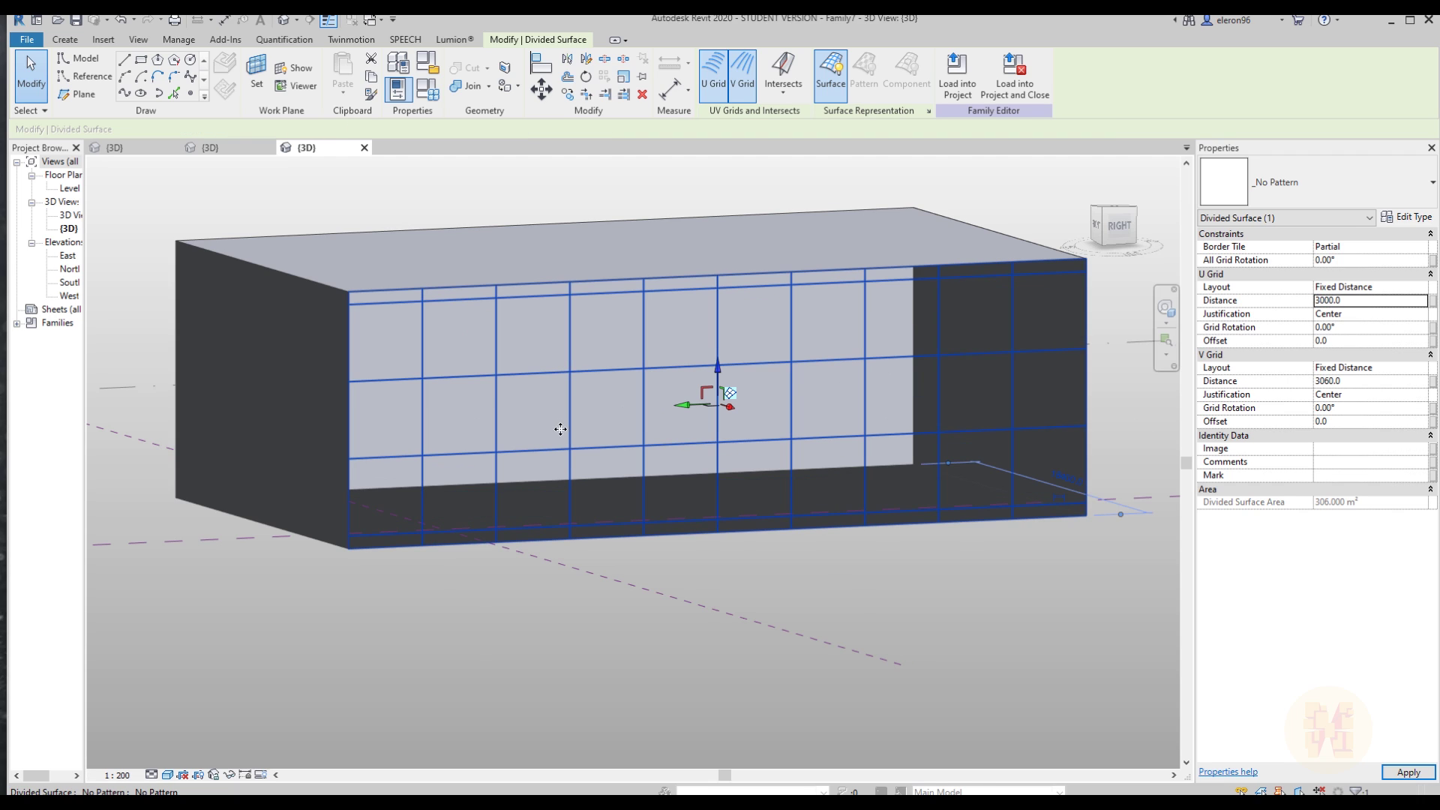
{"action": "left_click", "coordinate": [1369, 383]}
{"action": "type", "text": "90"}
{"action": "key", "text": "Return"}
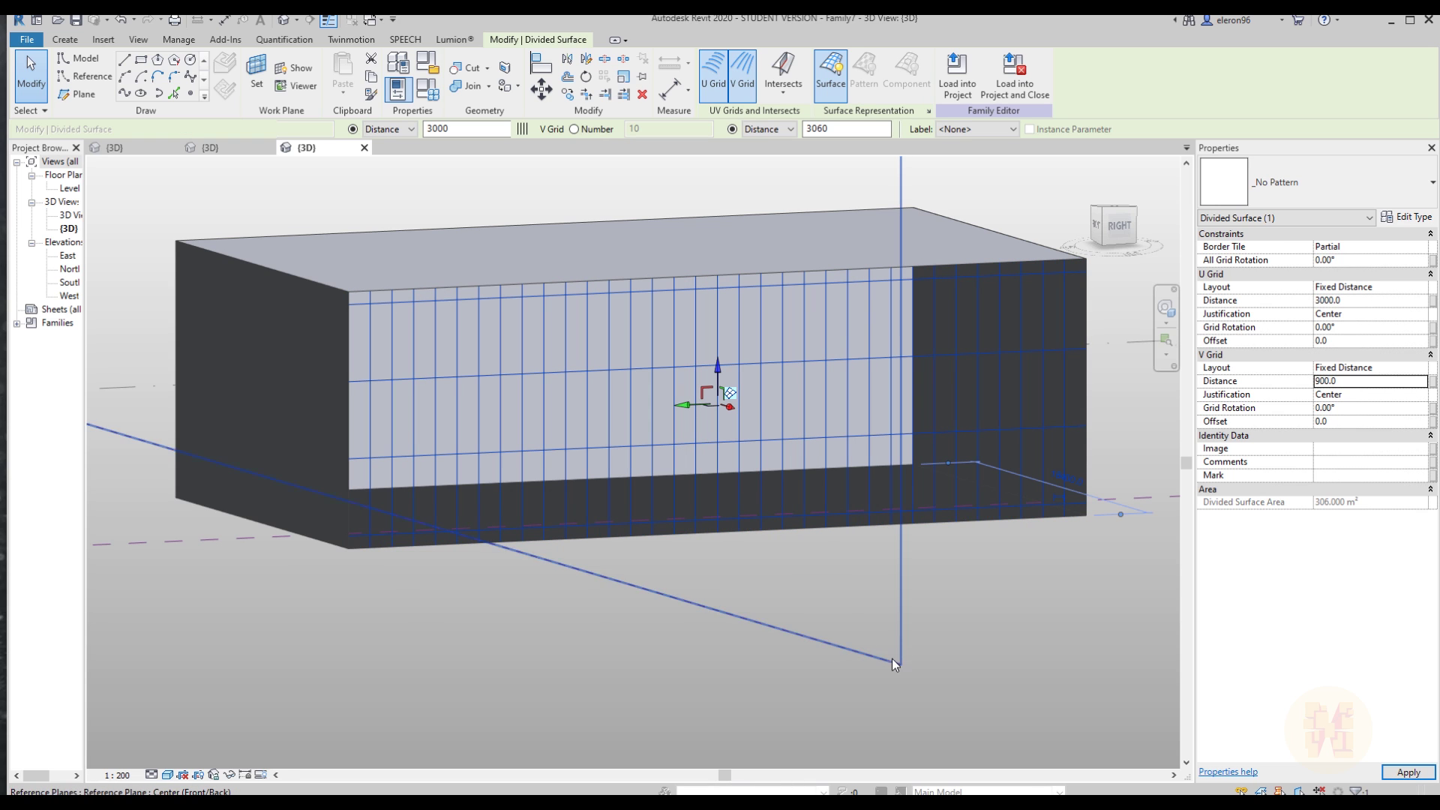
{"action": "left_click", "coordinate": [892, 659]}
{"action": "mouse_move", "coordinate": [996, 613]}
{"action": "middle_mouse_down", "text": "shift"}
{"action": "mouse_move", "coordinate": [913, 620]}
{"action": "mouse_move", "coordinate": [974, 610]}
{"action": "middle_mouse_up", "text": "shift"}
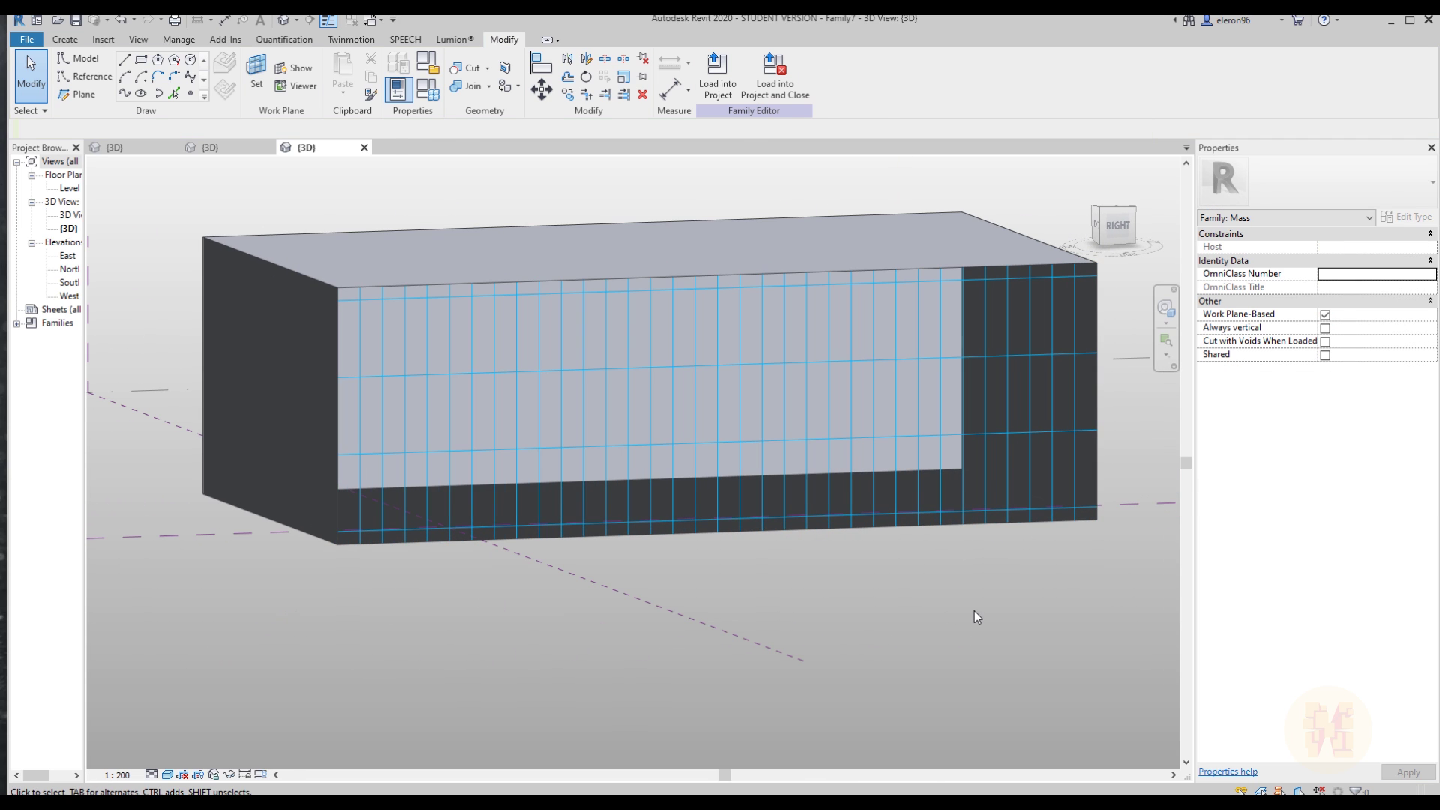
- Load the Rotating panel family into the Family7 mass
{"action": "left_click", "coordinate": [209, 149]}
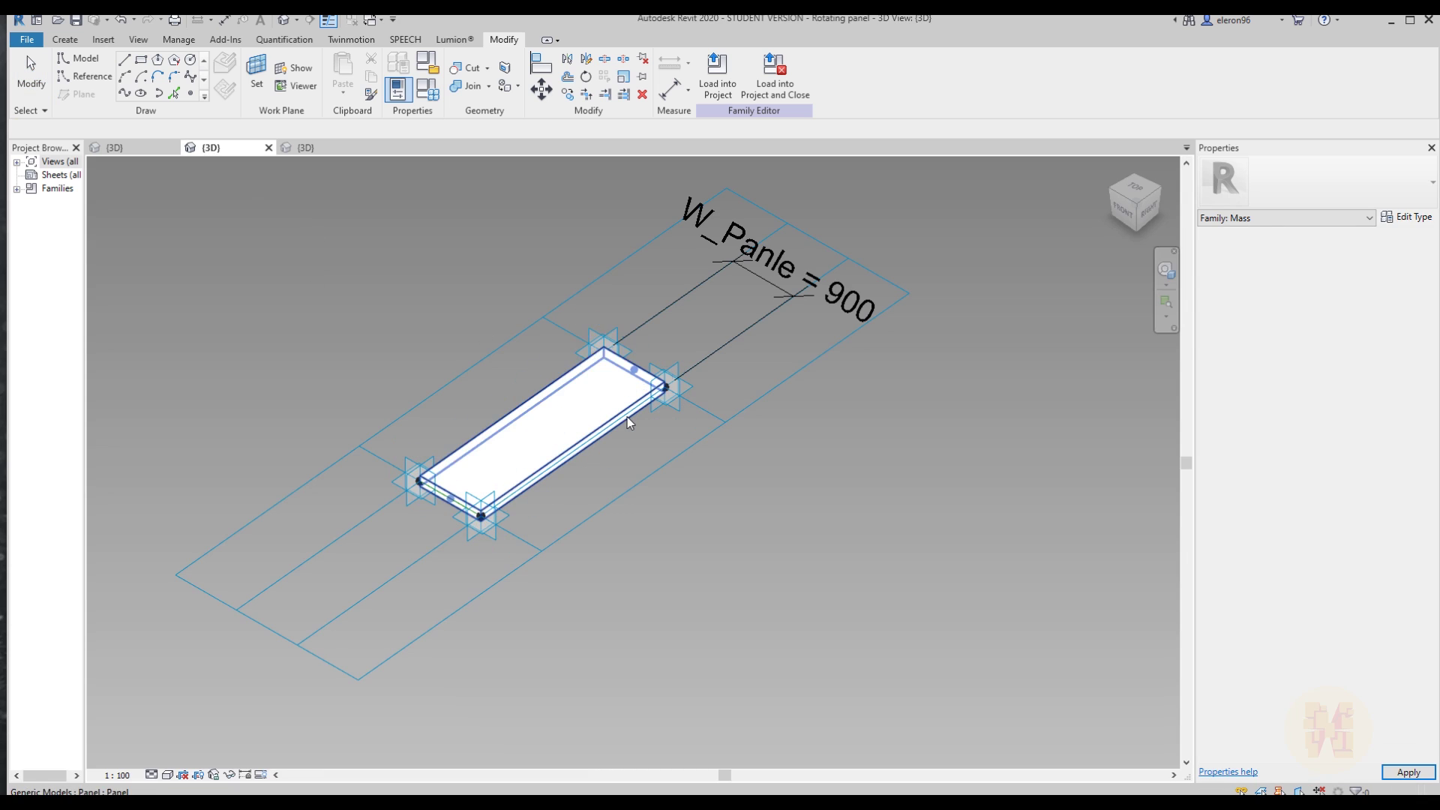
{"action": "left_click", "coordinate": [712, 87]}
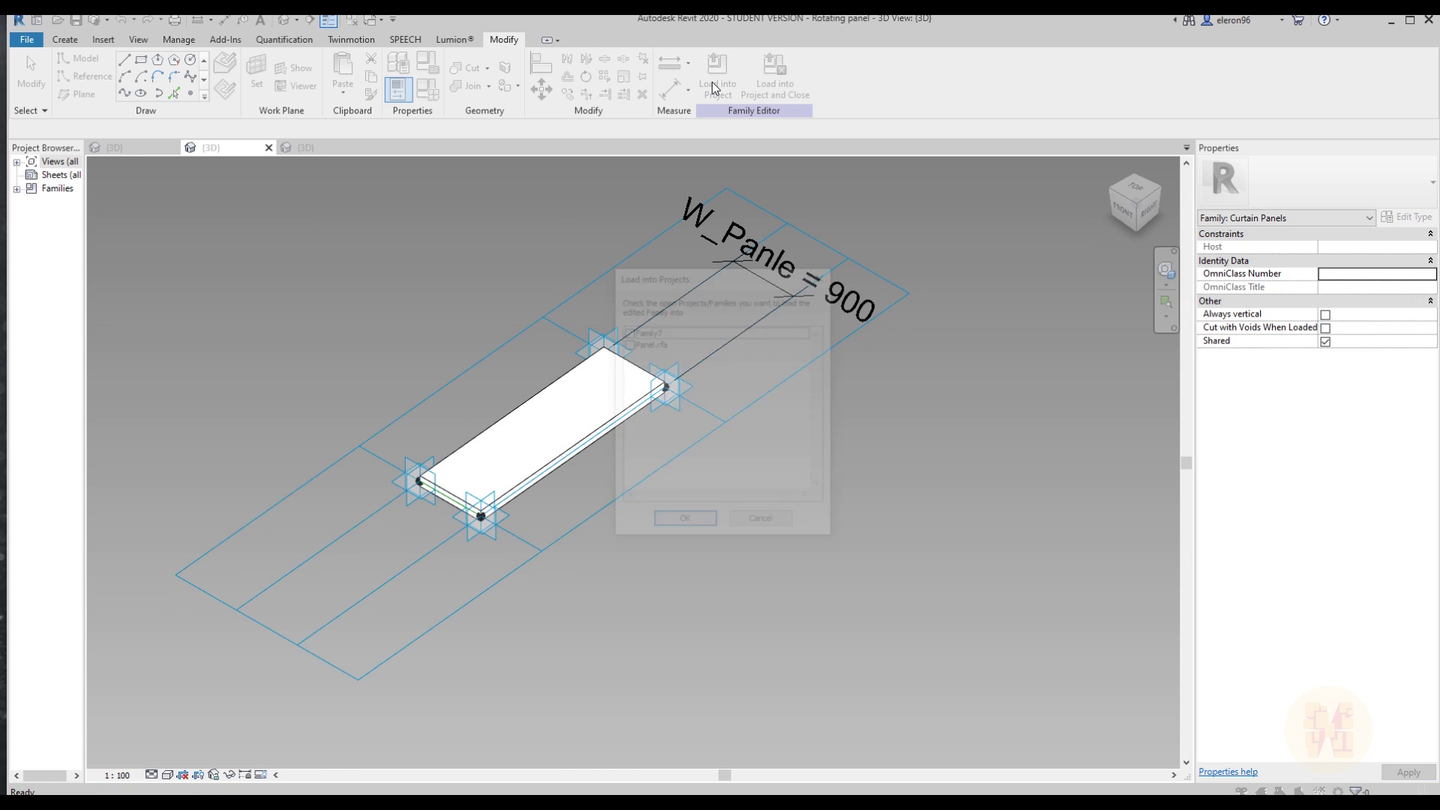
{"action": "left_click", "coordinate": [627, 331]}
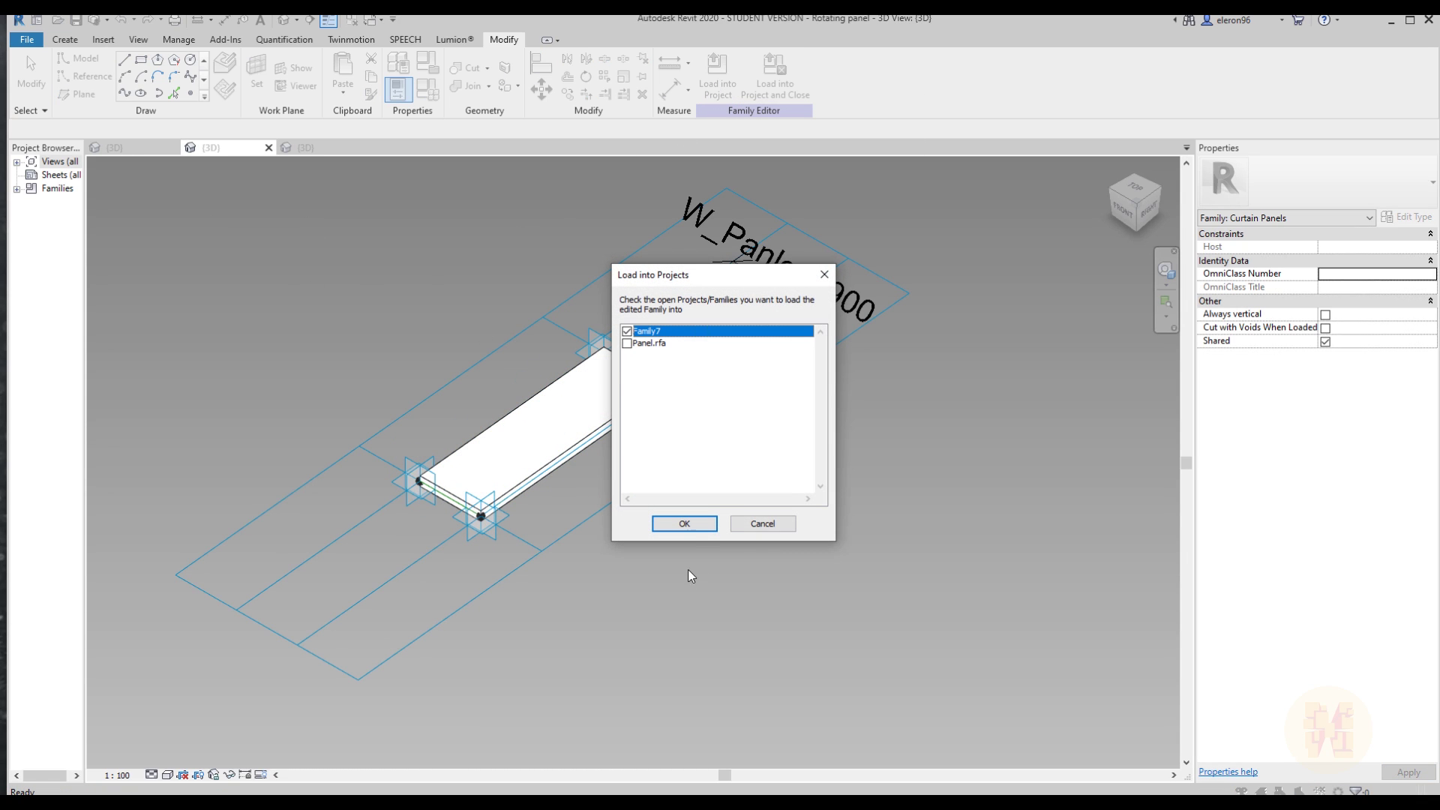
{"action": "left_click", "coordinate": [684, 524]}
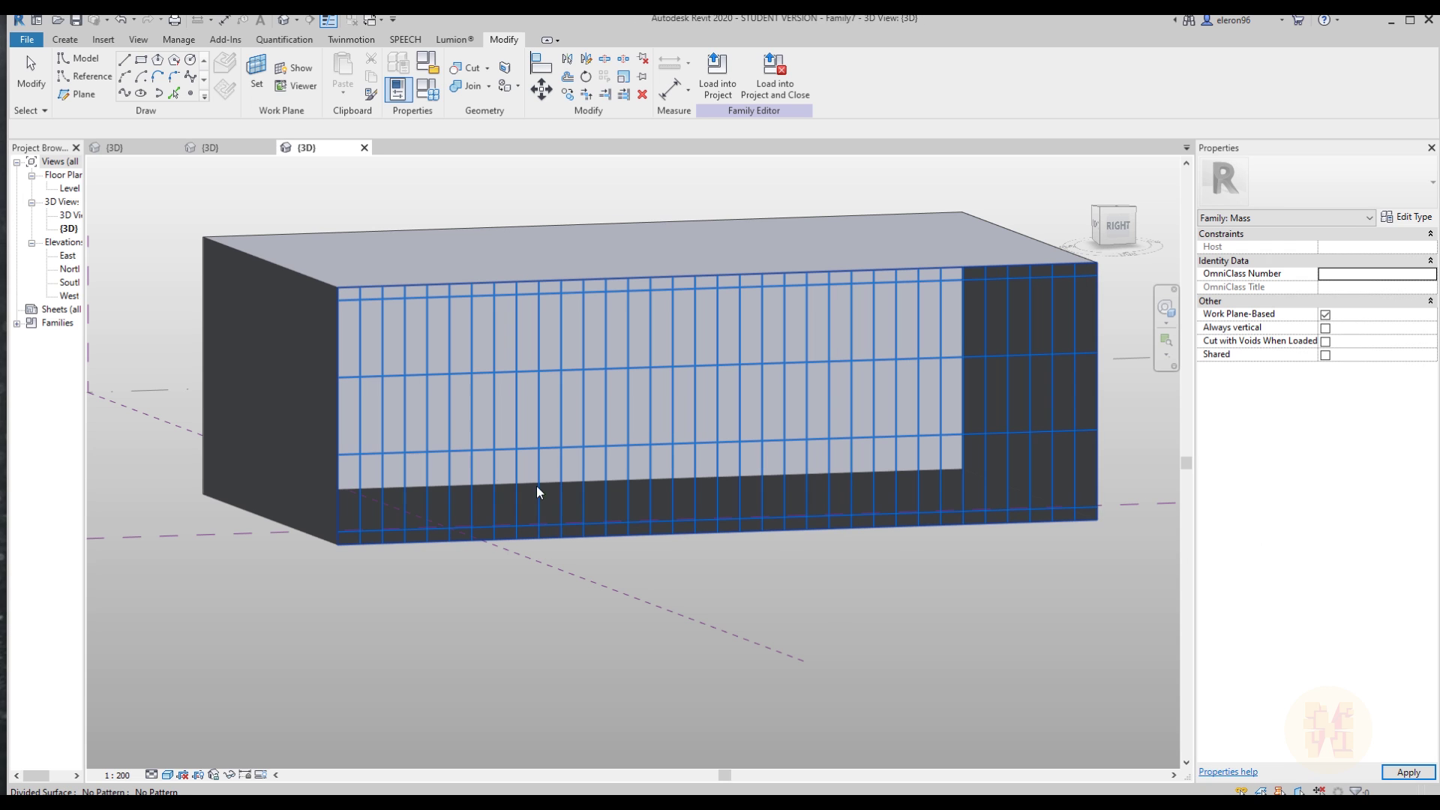
- Apply the Rotating panel pattern to the divided surface
{"action": "left_click", "coordinate": [606, 454]}
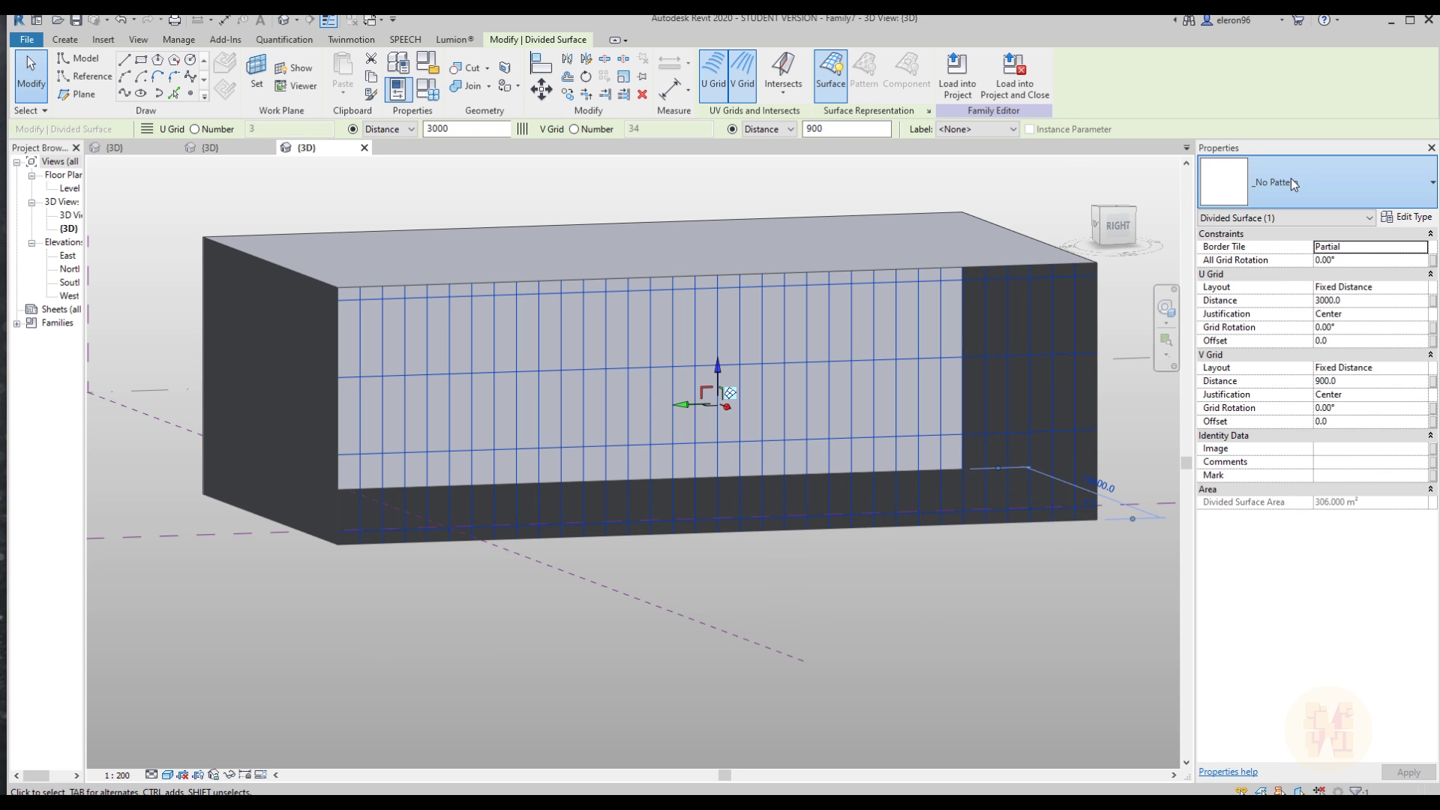
{"action": "left_click", "coordinate": [1312, 182]}
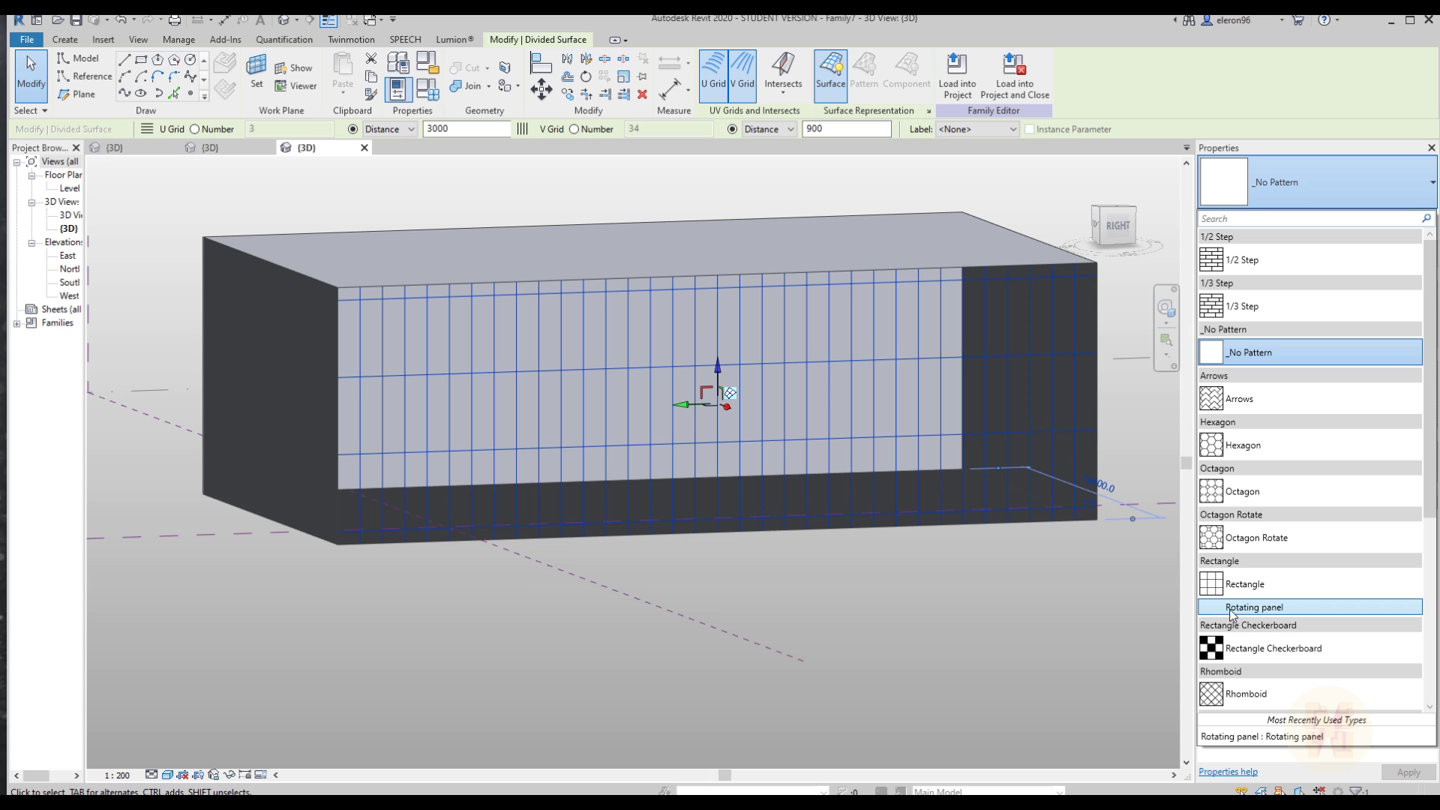
{"action": "left_click", "coordinate": [1295, 606]}
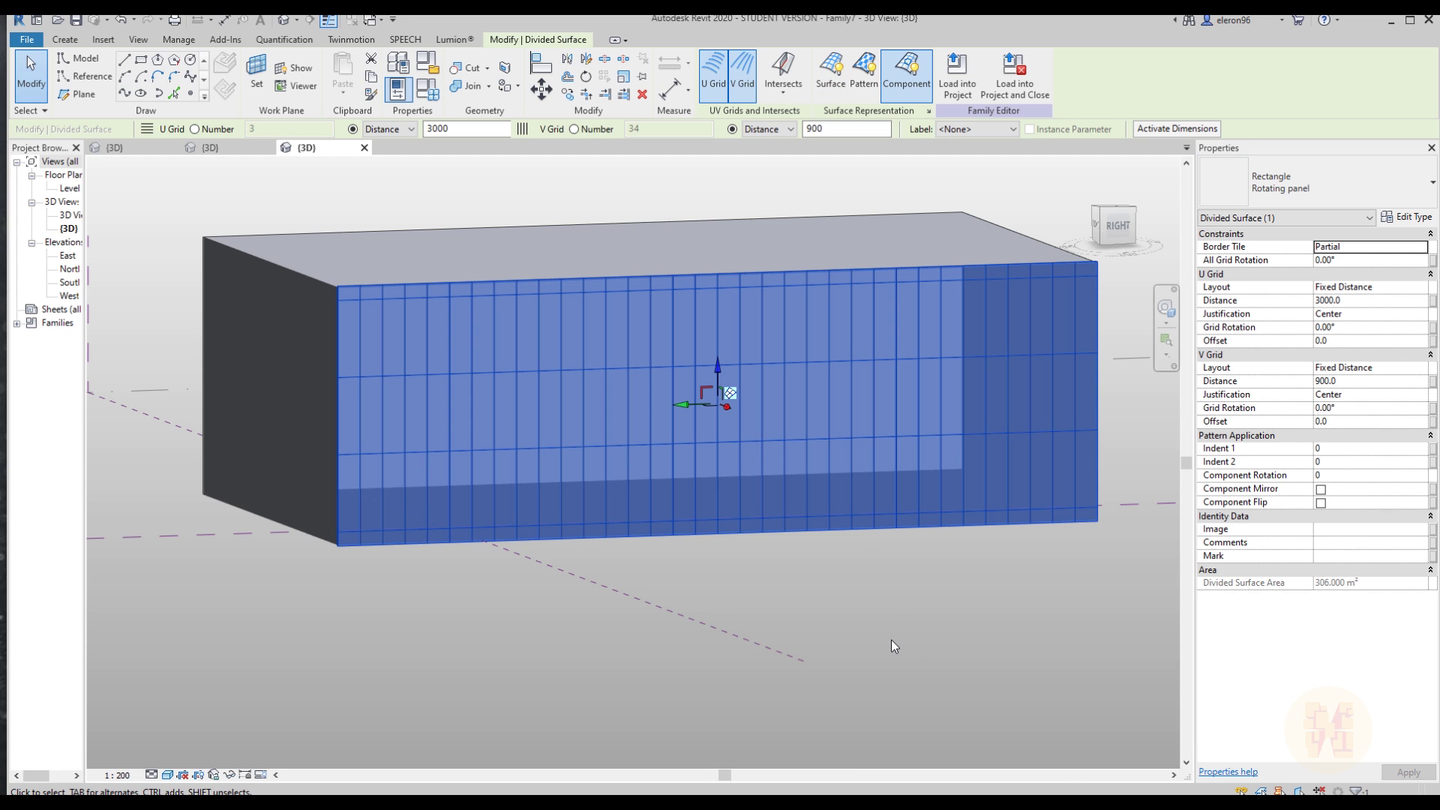
- Tab-select one curtain panel to check its rotation parameters, then reselect the divided surface
{"action": "left_click", "coordinate": [891, 640]}
{"action": "middle_click_drag", "start_coordinate": [975, 624], "coordinate": [651, 638], "text": "shift"}
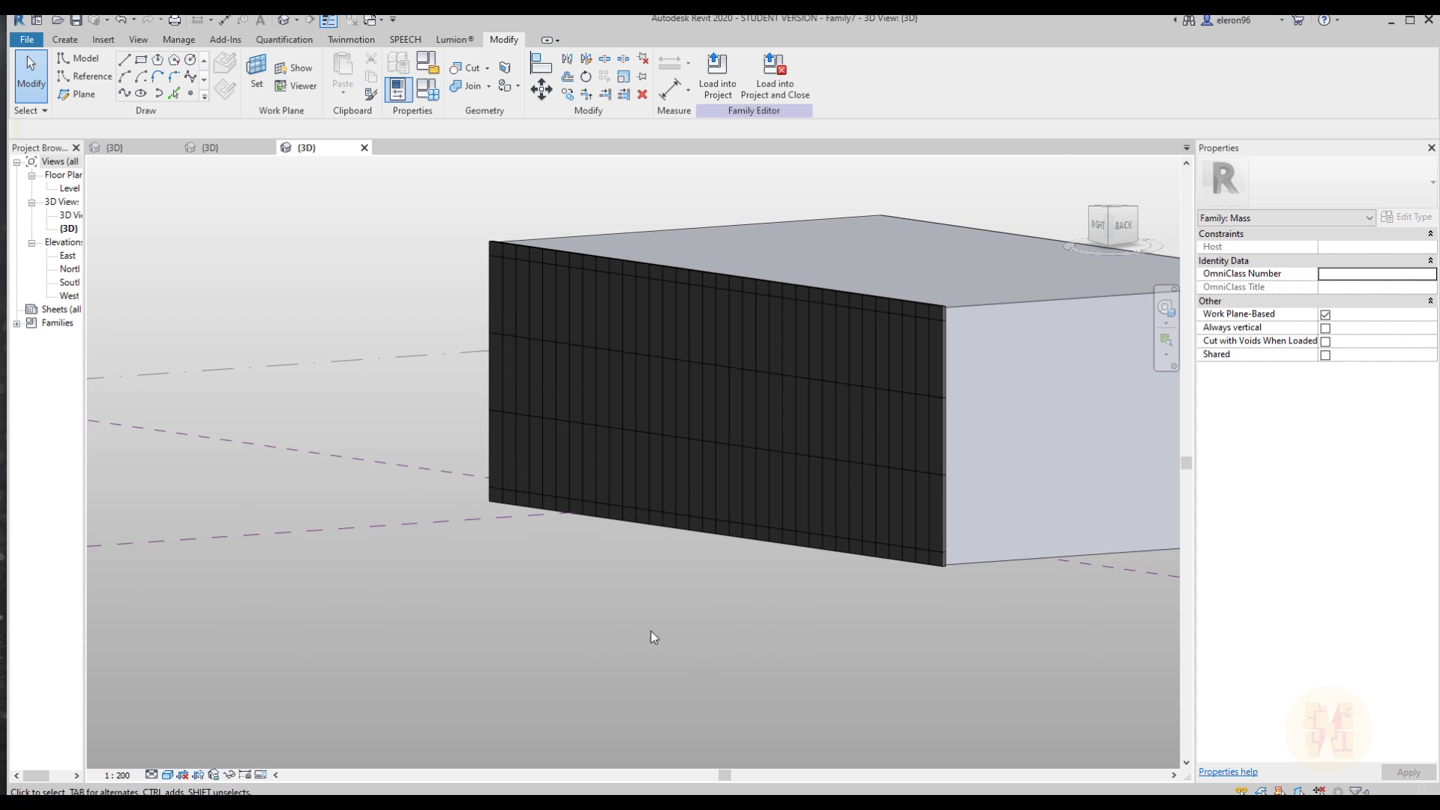
{"action": "scroll", "coordinate": [678, 398], "scroll_direction": "up", "scroll_amount": 3}
{"action": "key", "text": "Tab"}
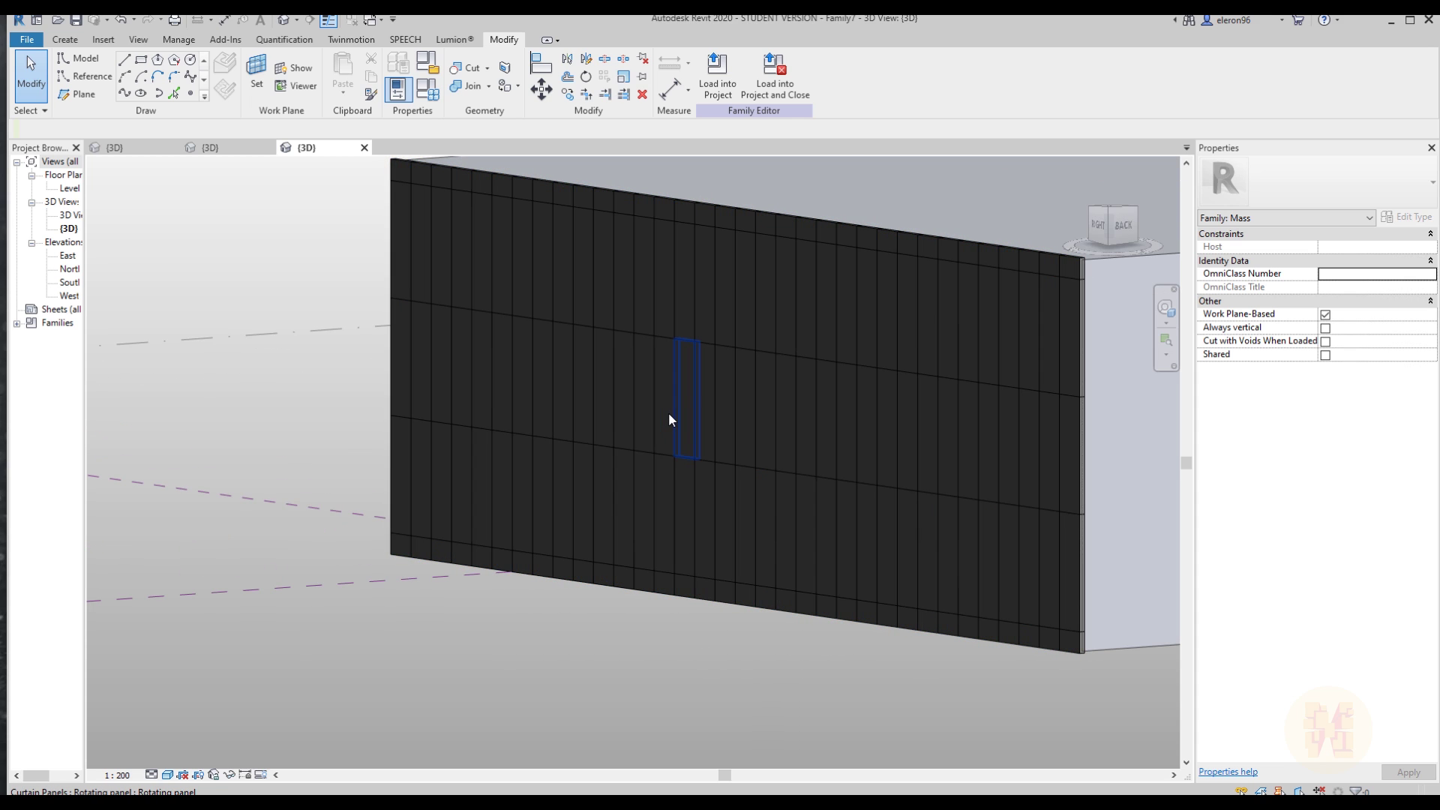
{"action": "left_click", "coordinate": [679, 416]}
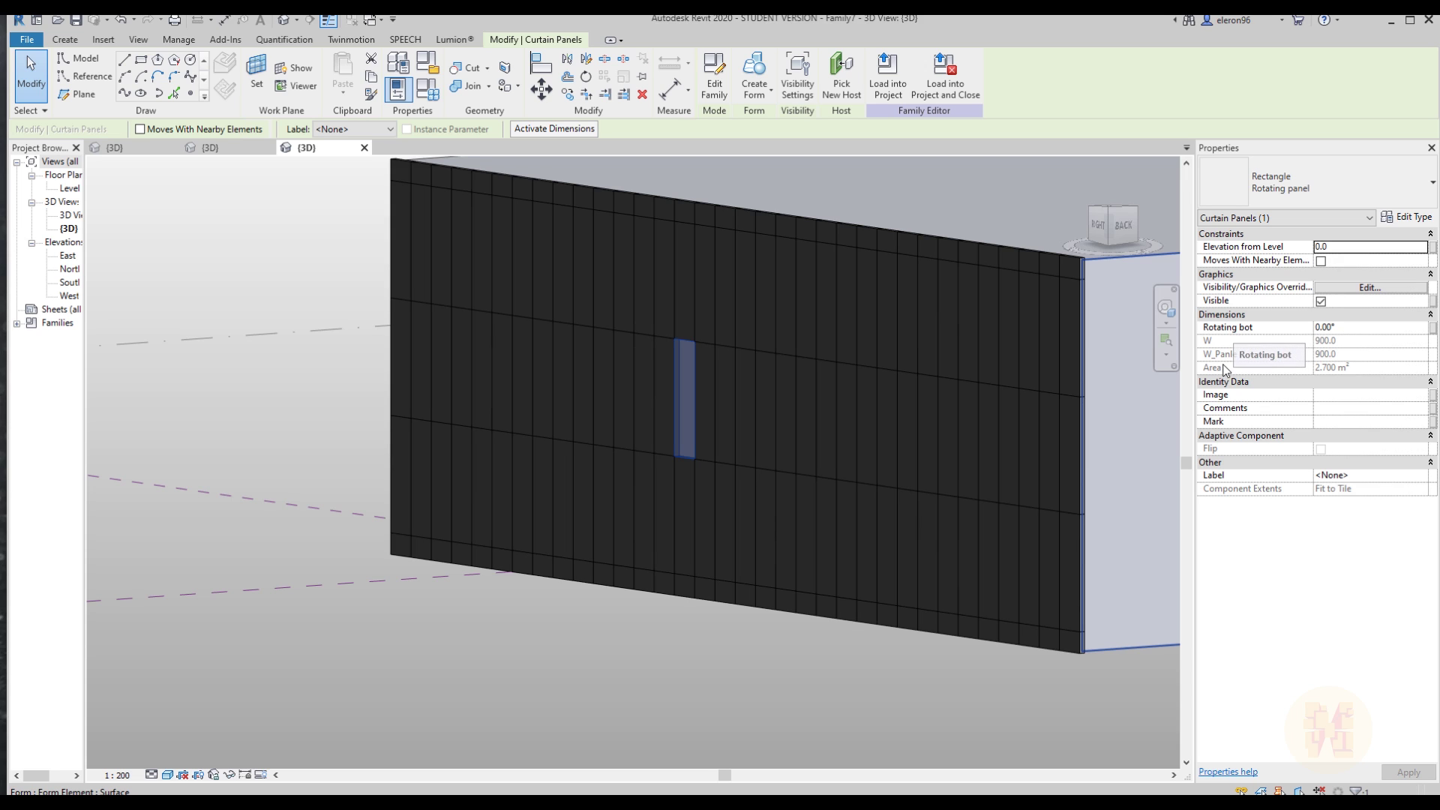
{"action": "left_click", "coordinate": [866, 574]}
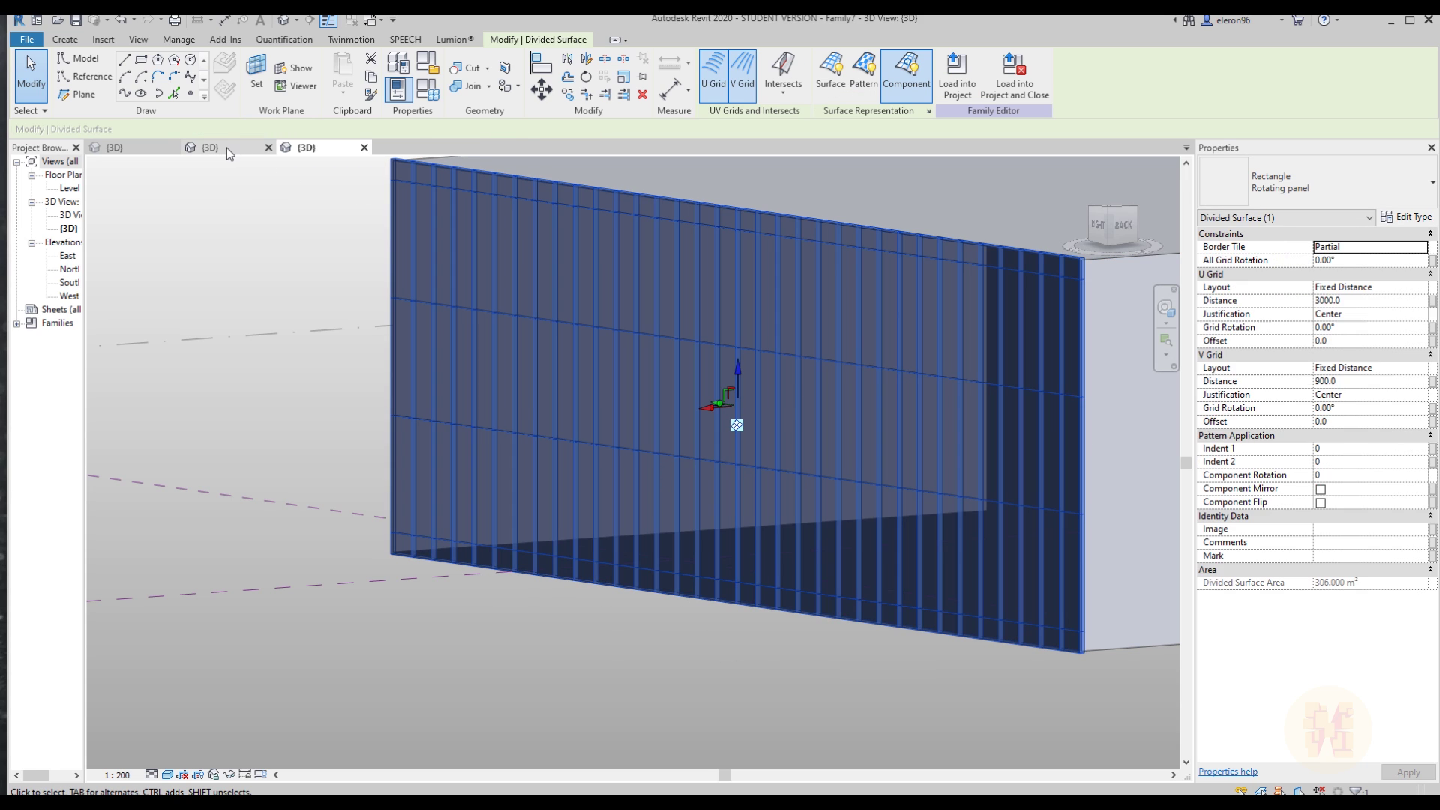
- In Family Types, change the Rotating top parameter to an instance parameter
{"action": "left_click", "coordinate": [225, 149]}
{"action": "left_click", "coordinate": [399, 407]}
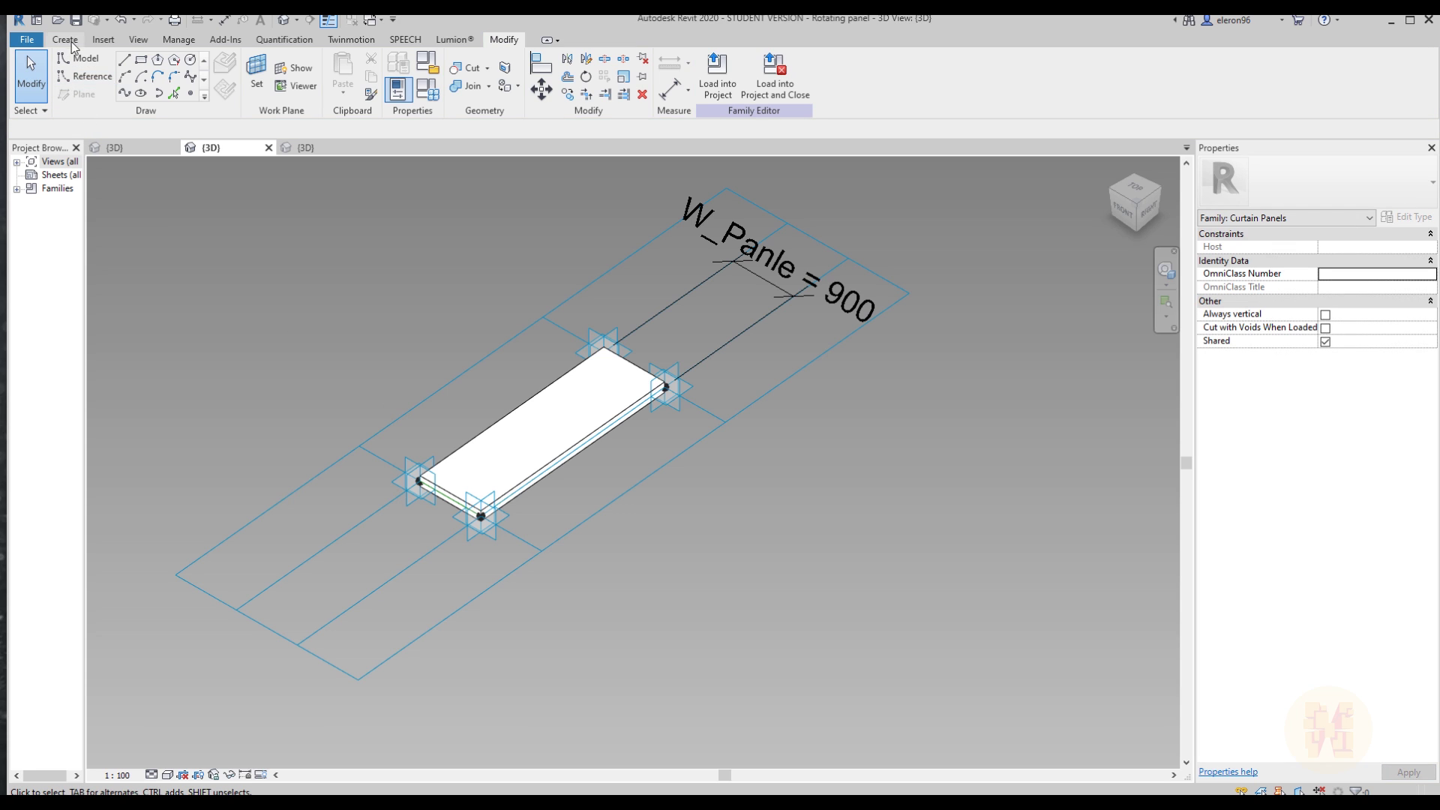
{"action": "left_click", "coordinate": [64, 39]}
{"action": "left_click", "coordinate": [69, 89]}
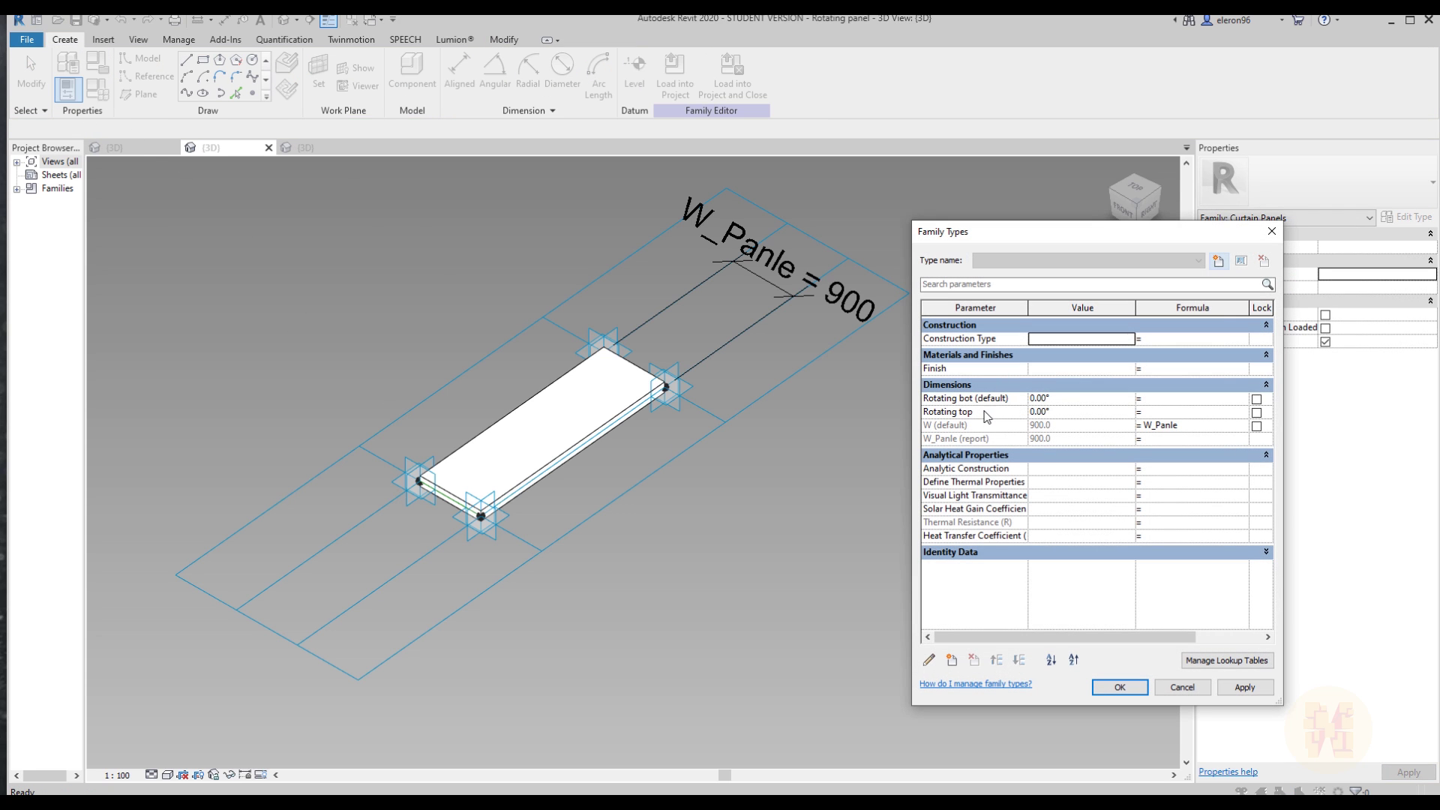
{"action": "left_click", "coordinate": [972, 412]}
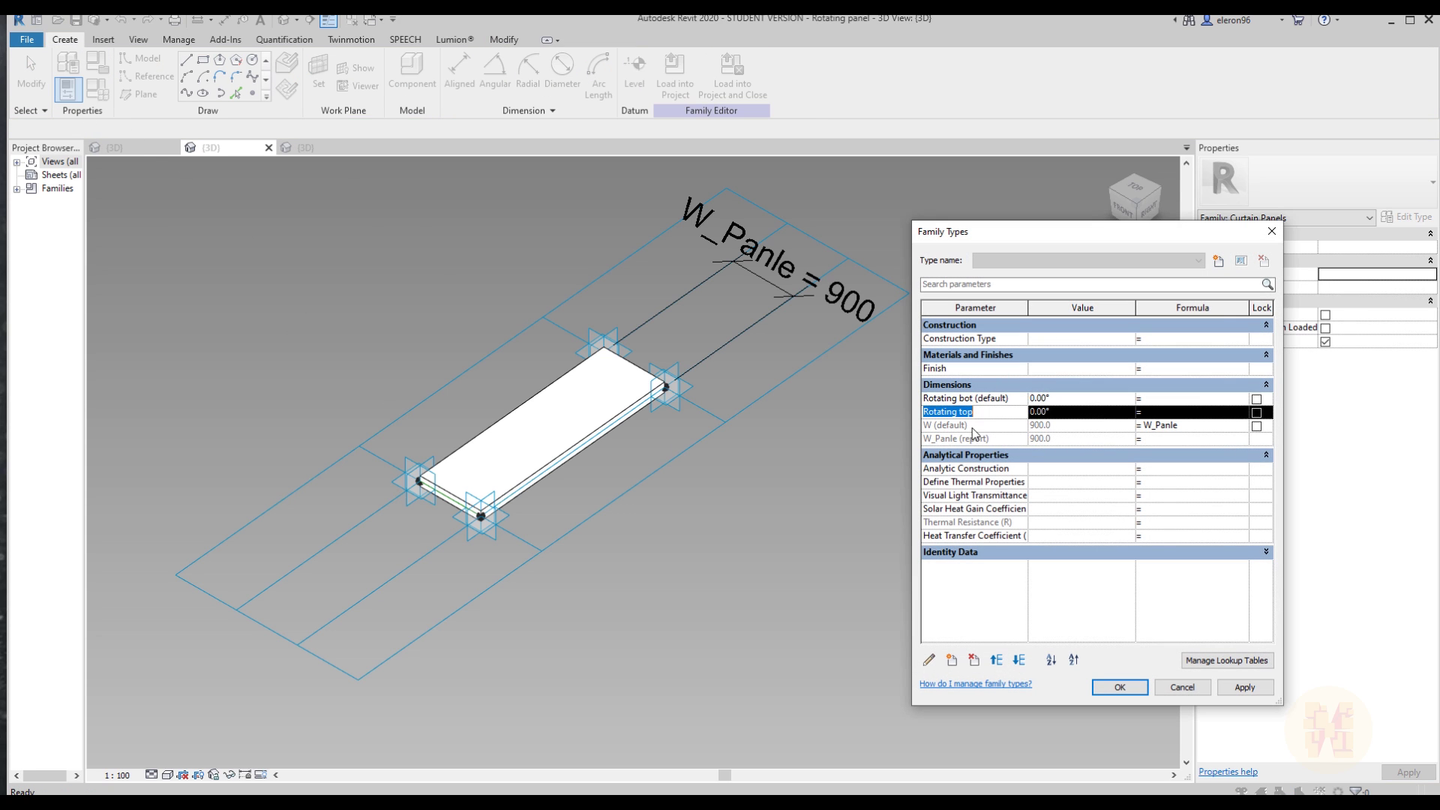
{"action": "left_click", "coordinate": [929, 661]}
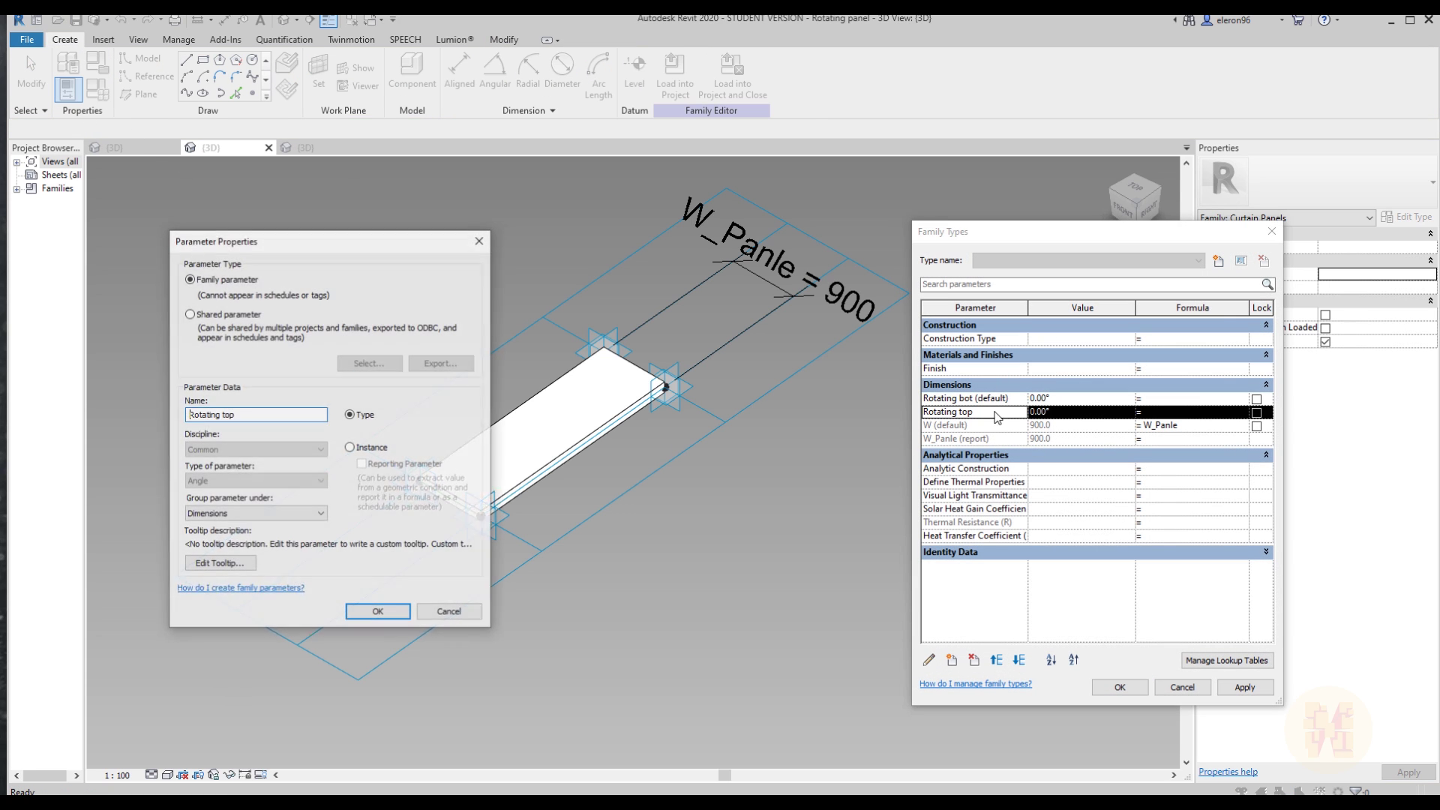
{"action": "left_click", "coordinate": [378, 448]}
{"action": "left_click", "coordinate": [378, 612]}
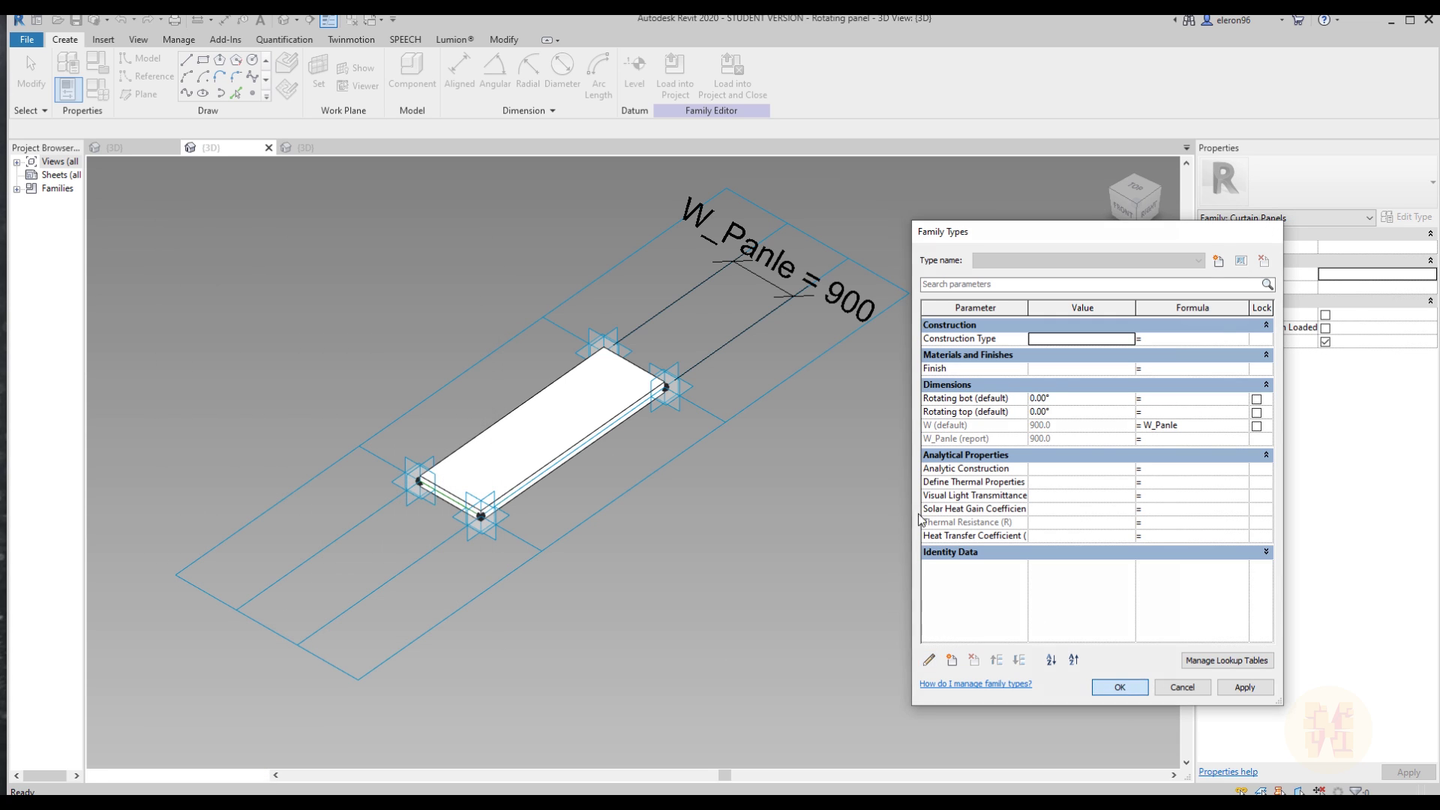
{"action": "key", "text": "Return"}
- Reload the panel family into Family7, overwriting the existing version and its parameter values
{"action": "left_click", "coordinate": [675, 75]}
{"action": "left_click", "coordinate": [699, 524]}
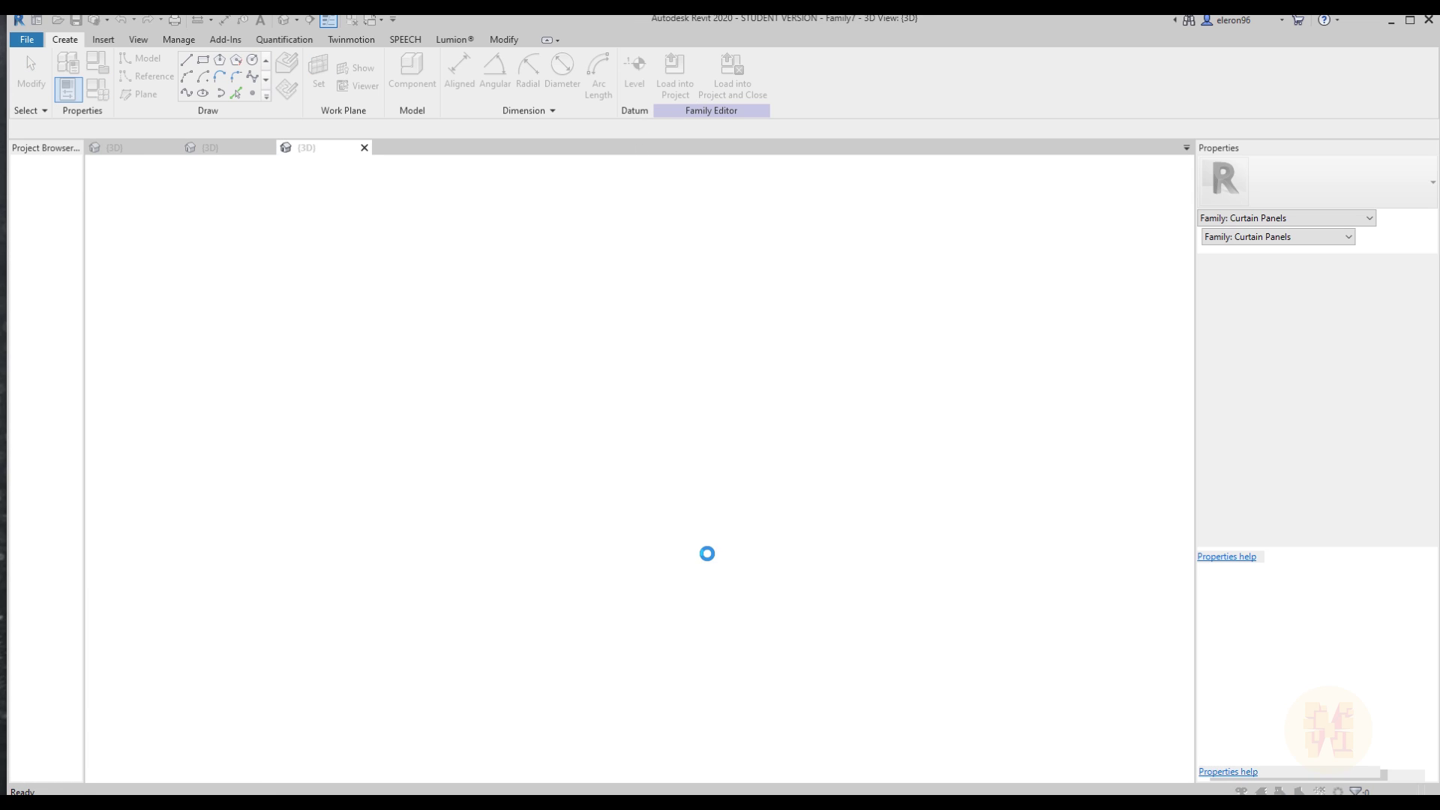
{"action": "left_click", "coordinate": [161, 519]}
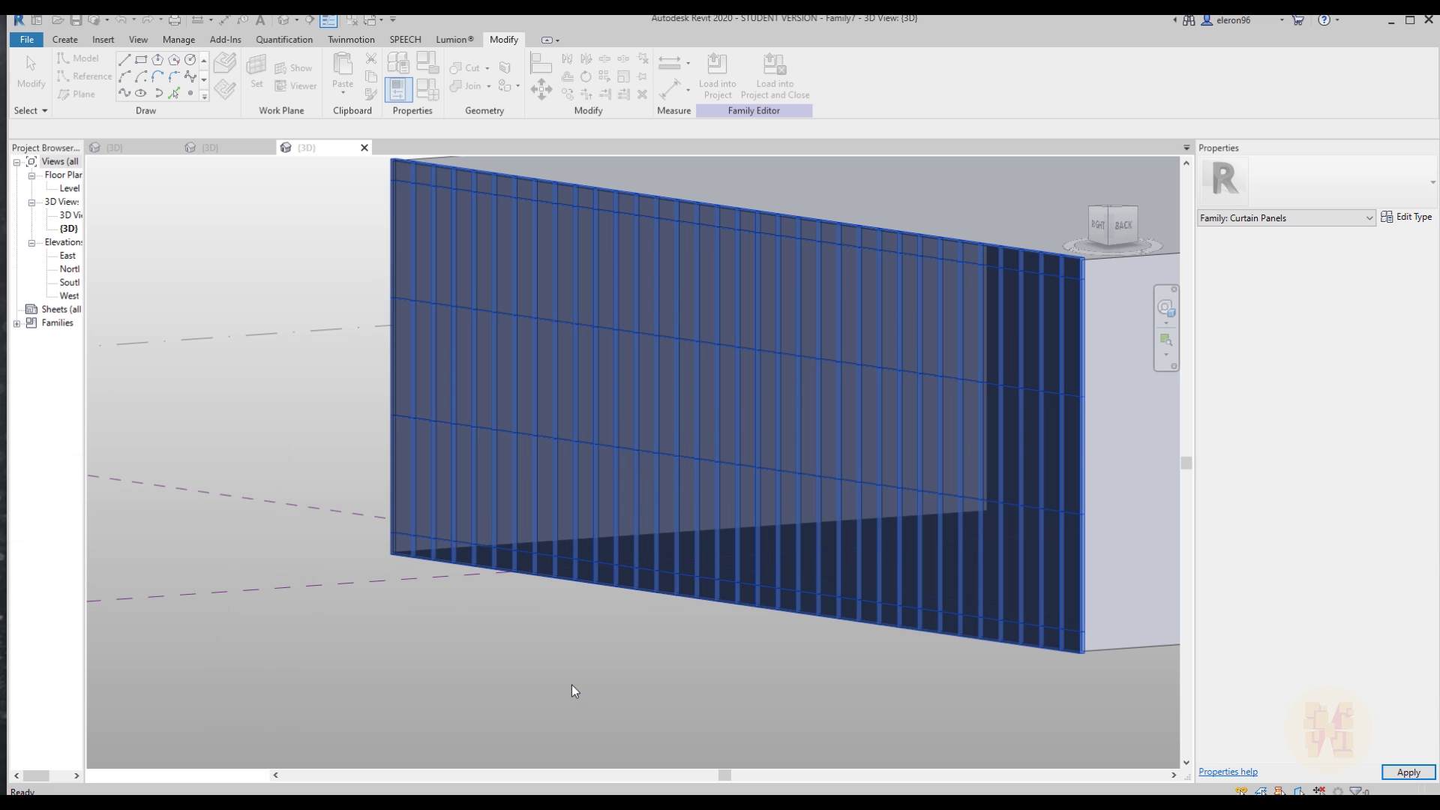
- Tab-select a single curtain panel on the face and orbit around it
{"action": "key", "text": "Tab"}
{"action": "left_click", "coordinate": [623, 420]}
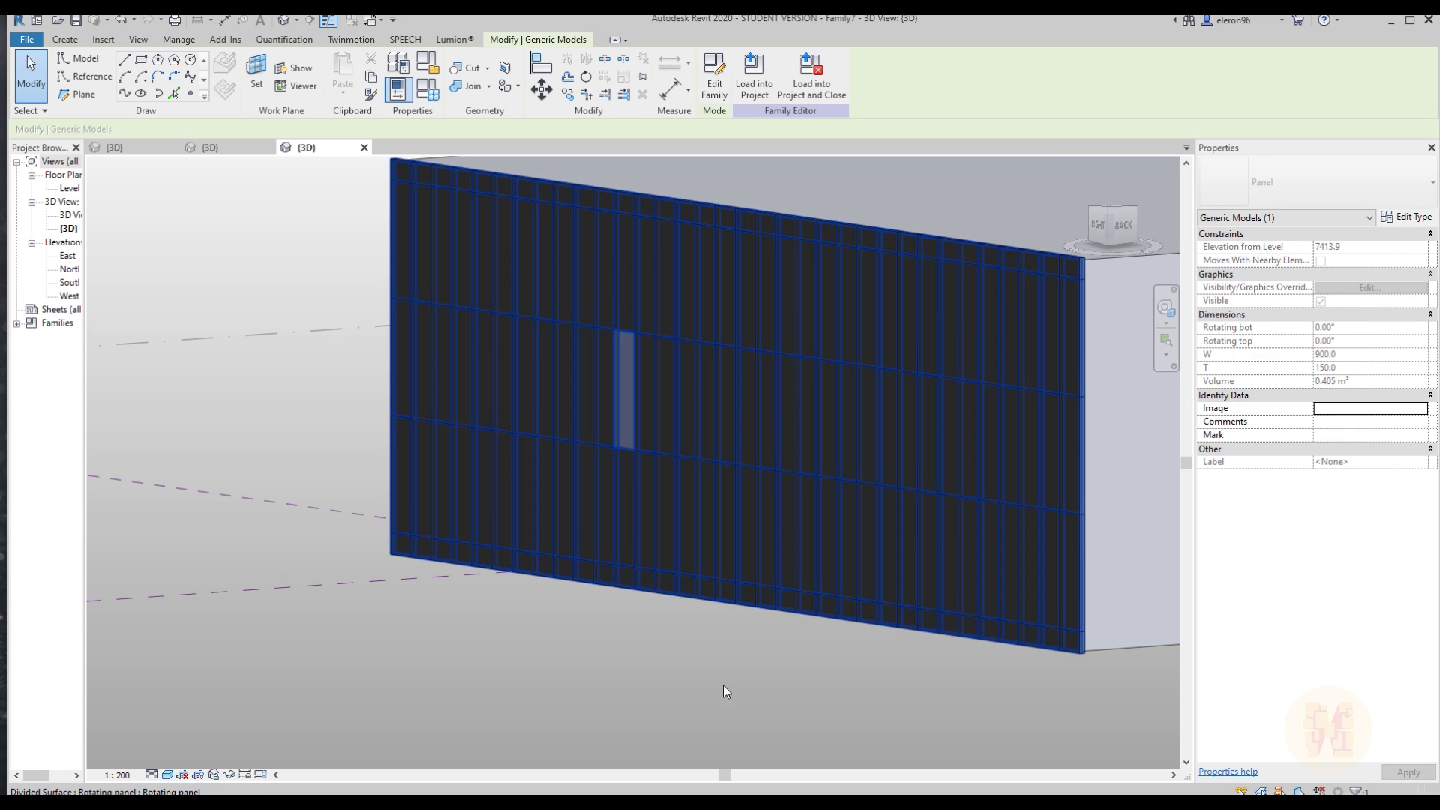
{"action": "left_click", "coordinate": [641, 424]}
{"action": "left_click", "coordinate": [645, 435]}
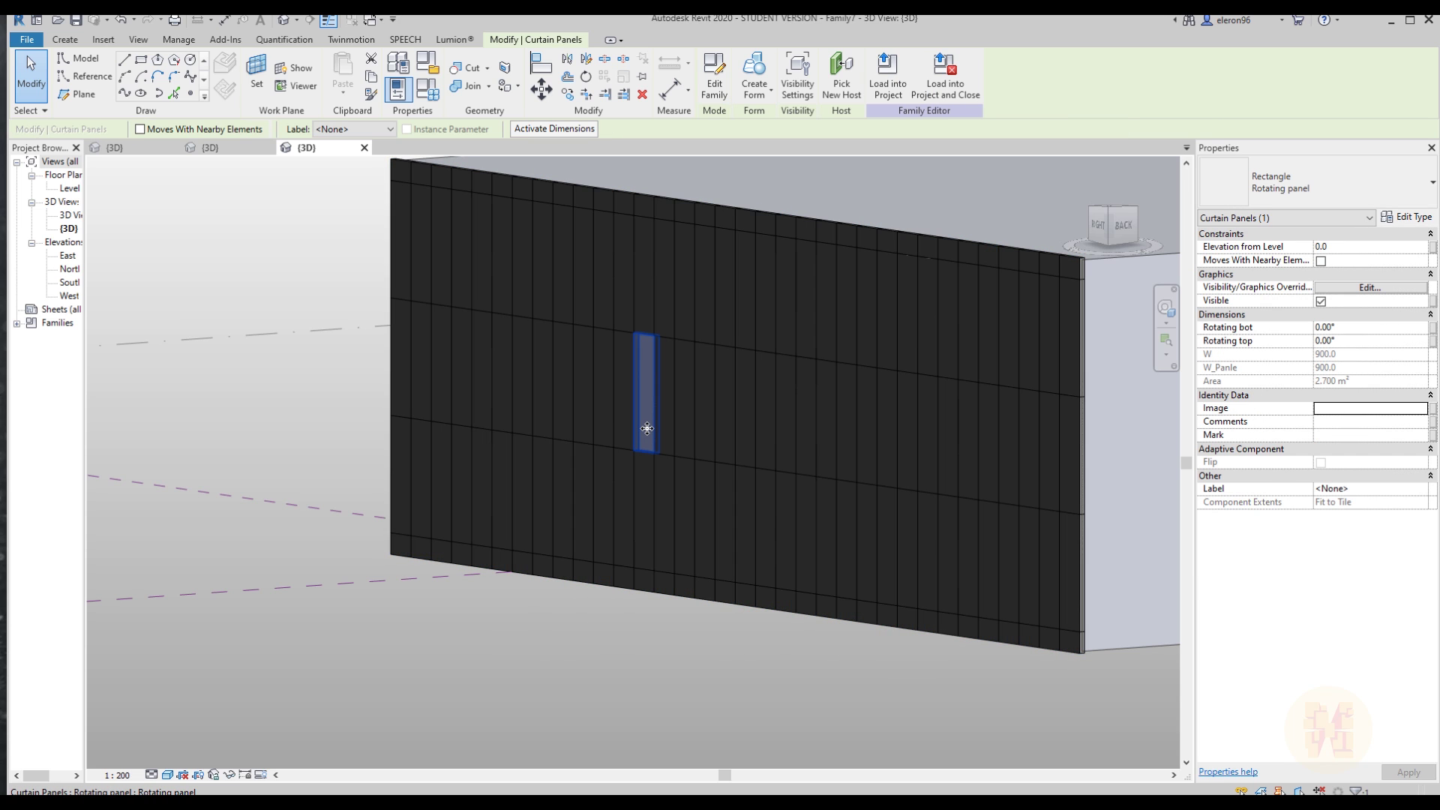
{"action": "scroll", "coordinate": [781, 533], "scroll_direction": "up", "scroll_amount": 2}
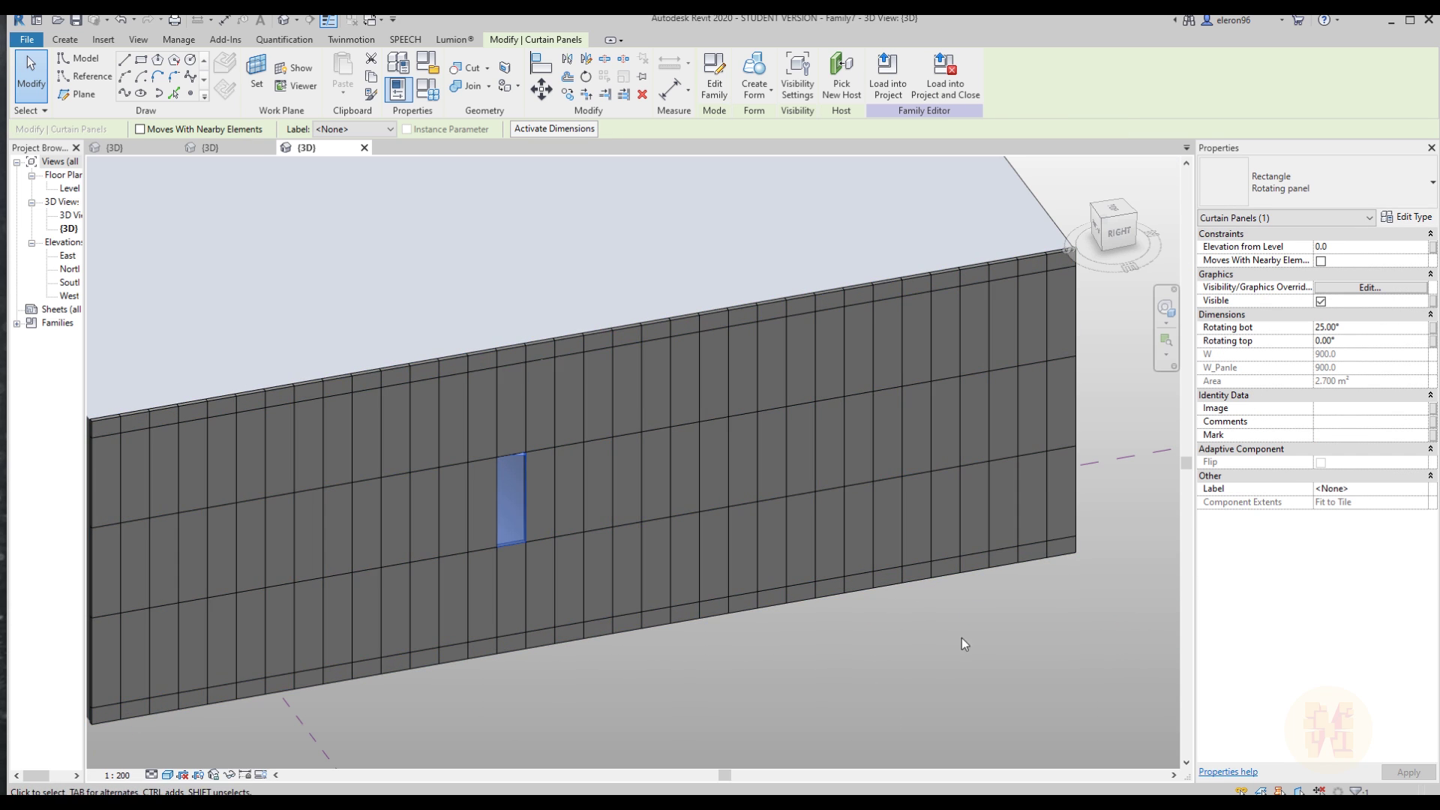
{"action": "middle_click_drag", "start_coordinate": [961, 637], "coordinate": [471, 668], "text": "shift"}
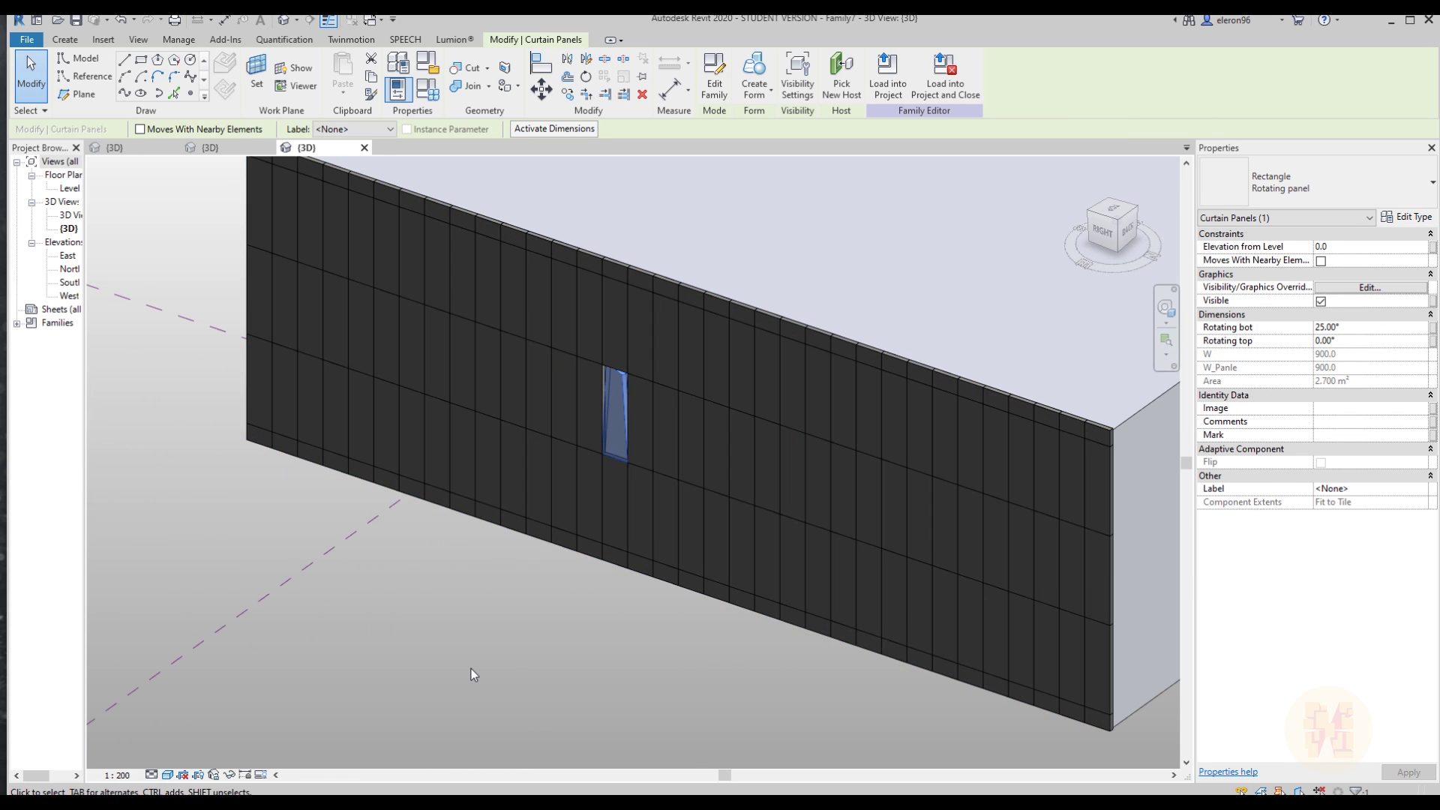
{"action": "left_click", "coordinate": [471, 668]}
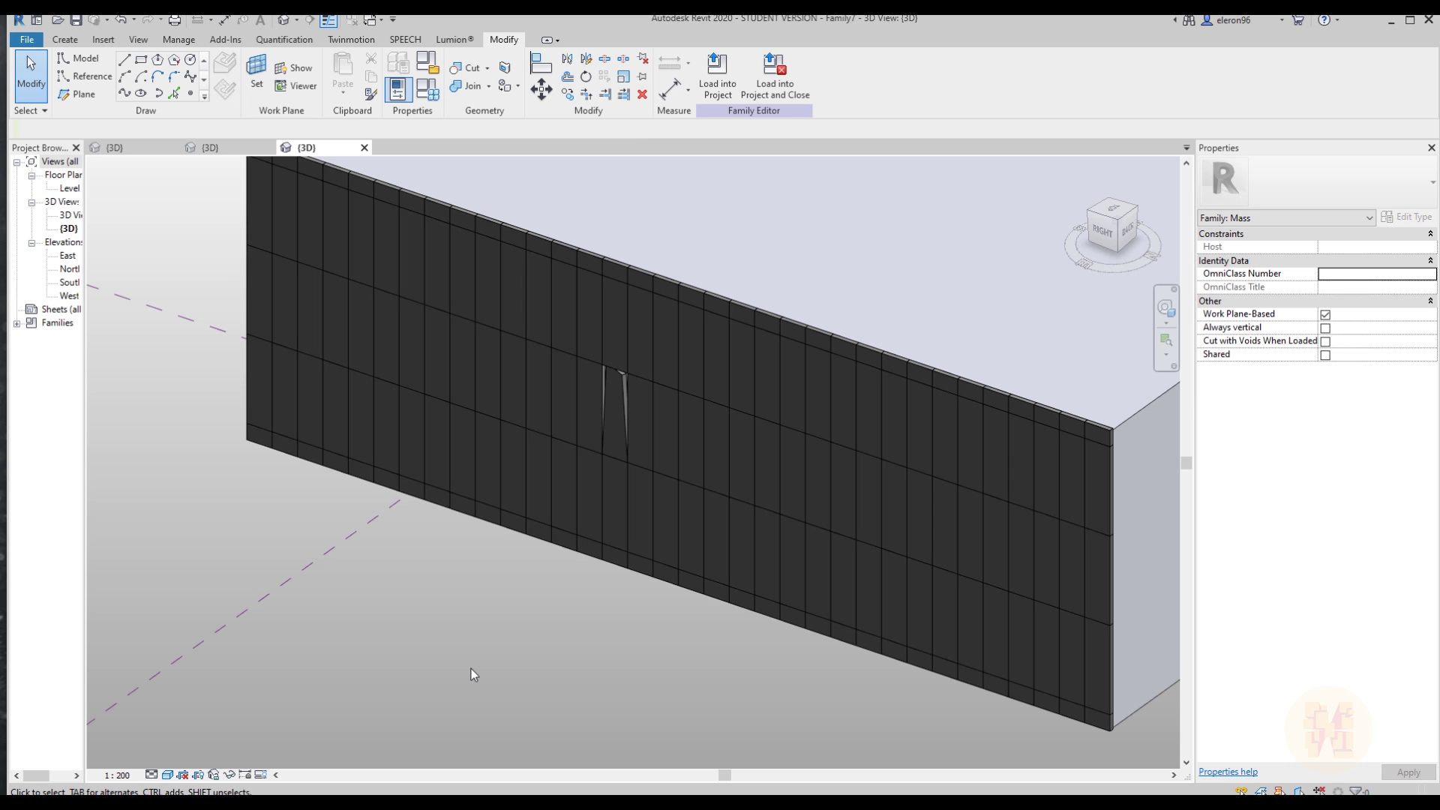
- Set the lower curtain panel's Rotating bot angle to 45
{"action": "key", "text": "Tab"}
{"action": "left_click", "coordinate": [643, 487]}
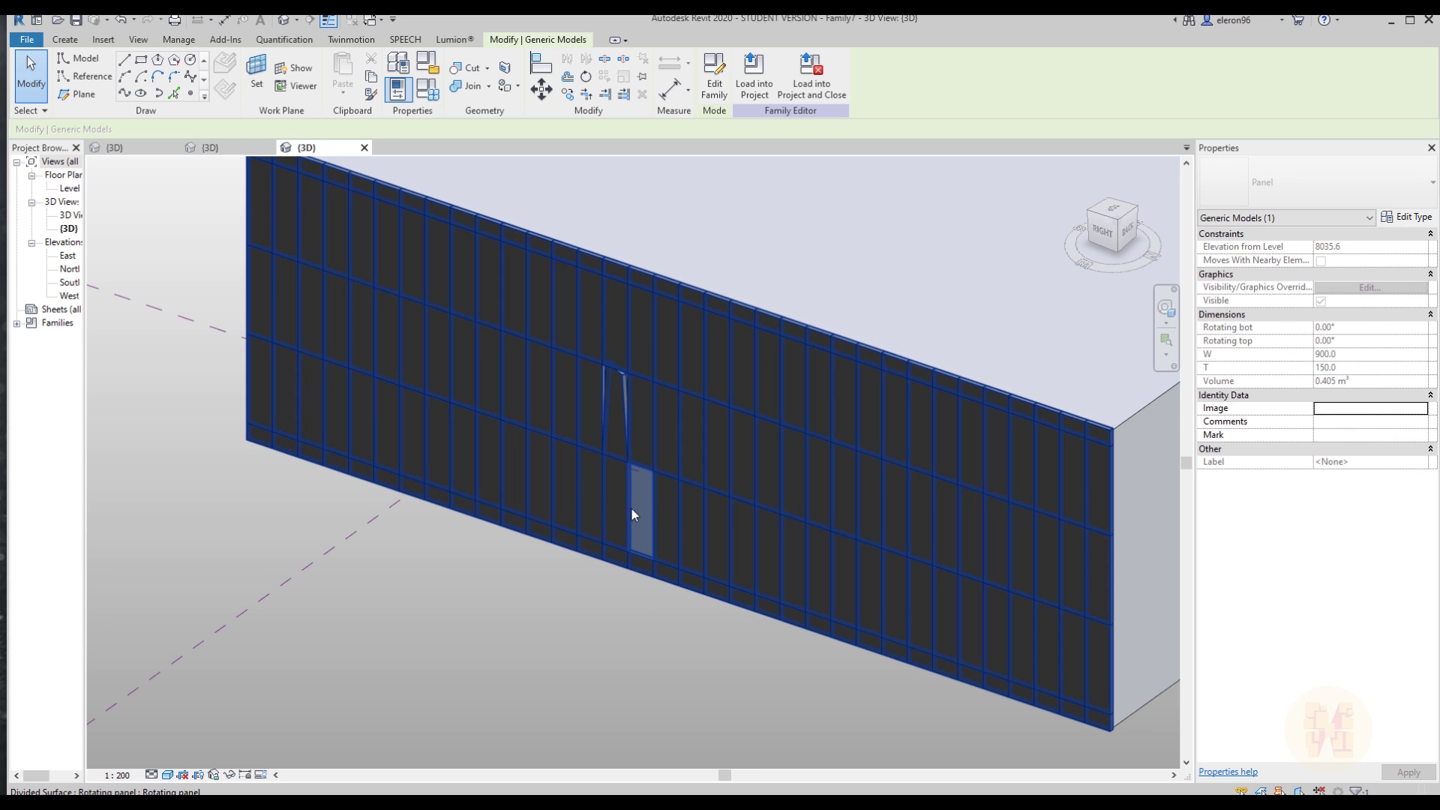
{"action": "key", "text": "Tab"}
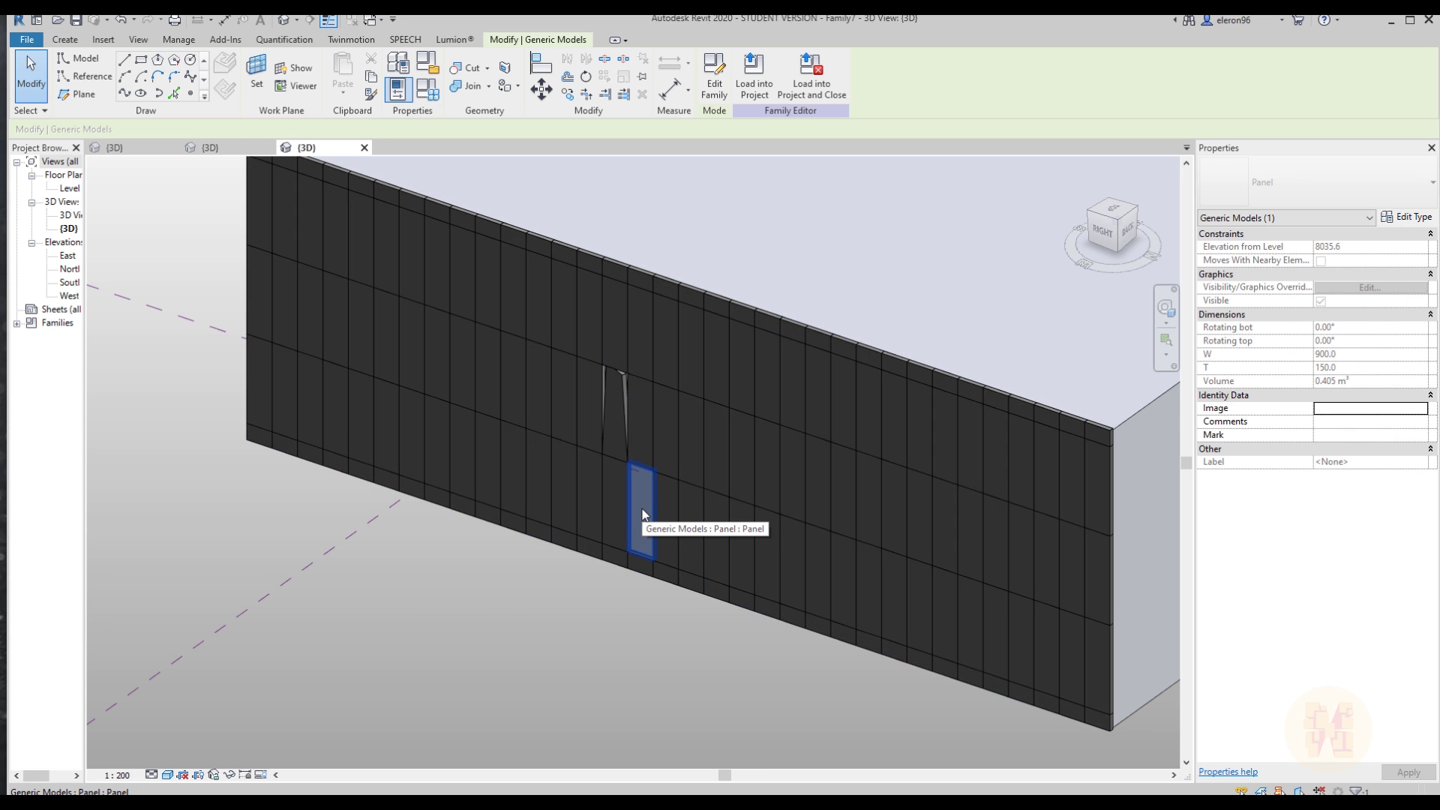
{"action": "left_click", "coordinate": [643, 509]}
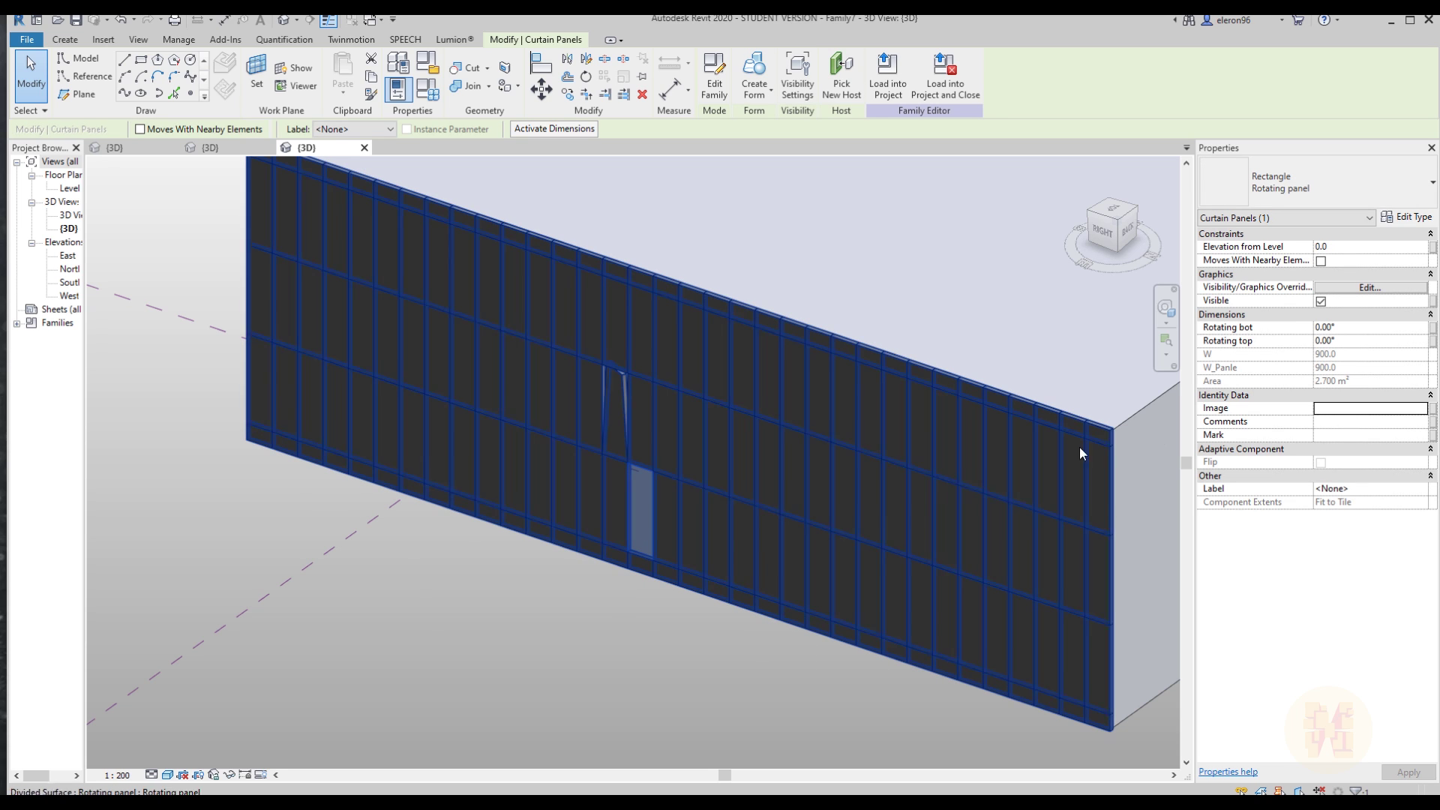
{"action": "left_click", "coordinate": [1348, 330]}
{"action": "type", "text": "45"}
{"action": "middle_click_drag", "start_coordinate": [658, 680], "coordinate": [966, 537], "text": "shift"}
{"action": "left_click", "coordinate": [629, 681]}
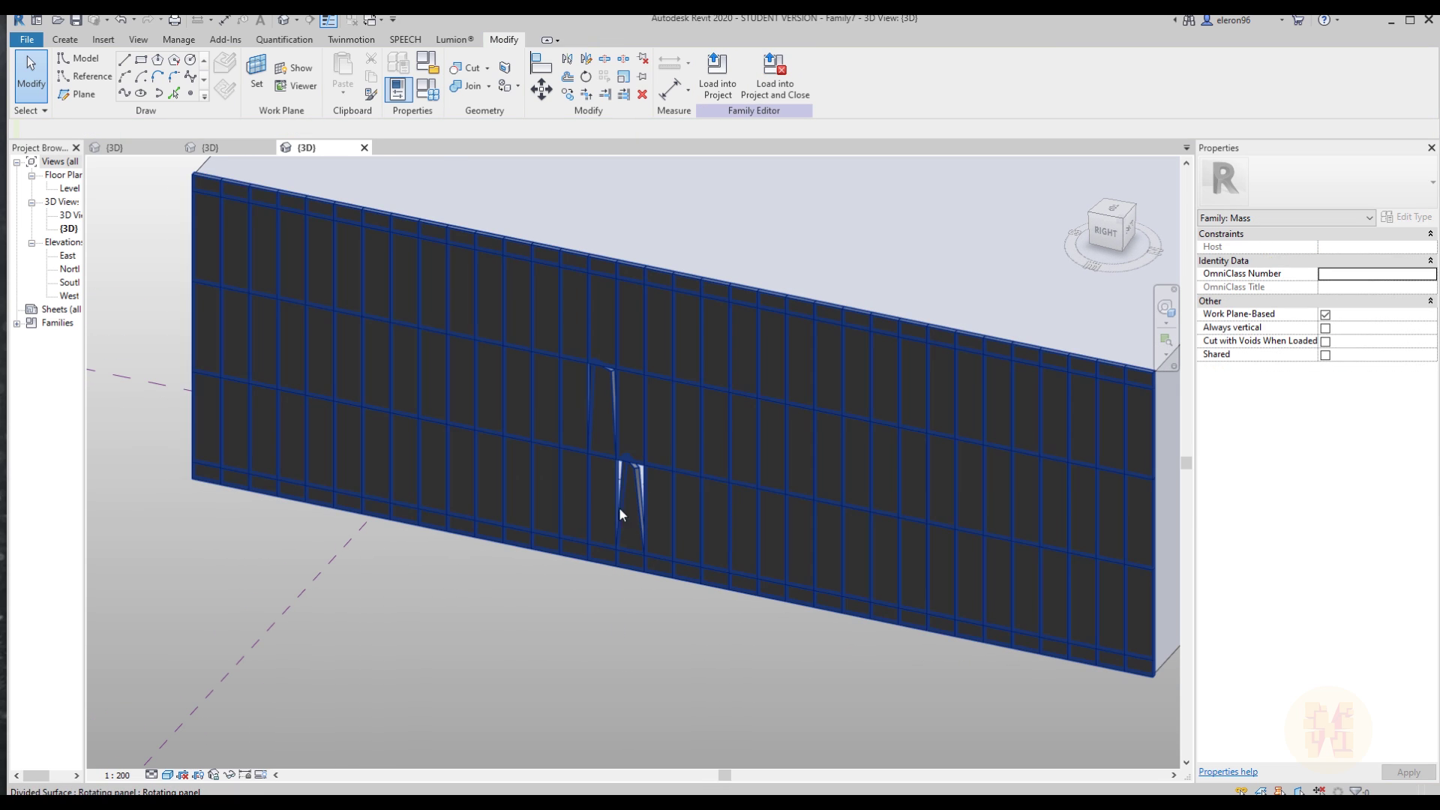
- Change that panel's Rotating bot angle to 13, then to -45, and select the divided surface
{"action": "left_click", "coordinate": [634, 474]}
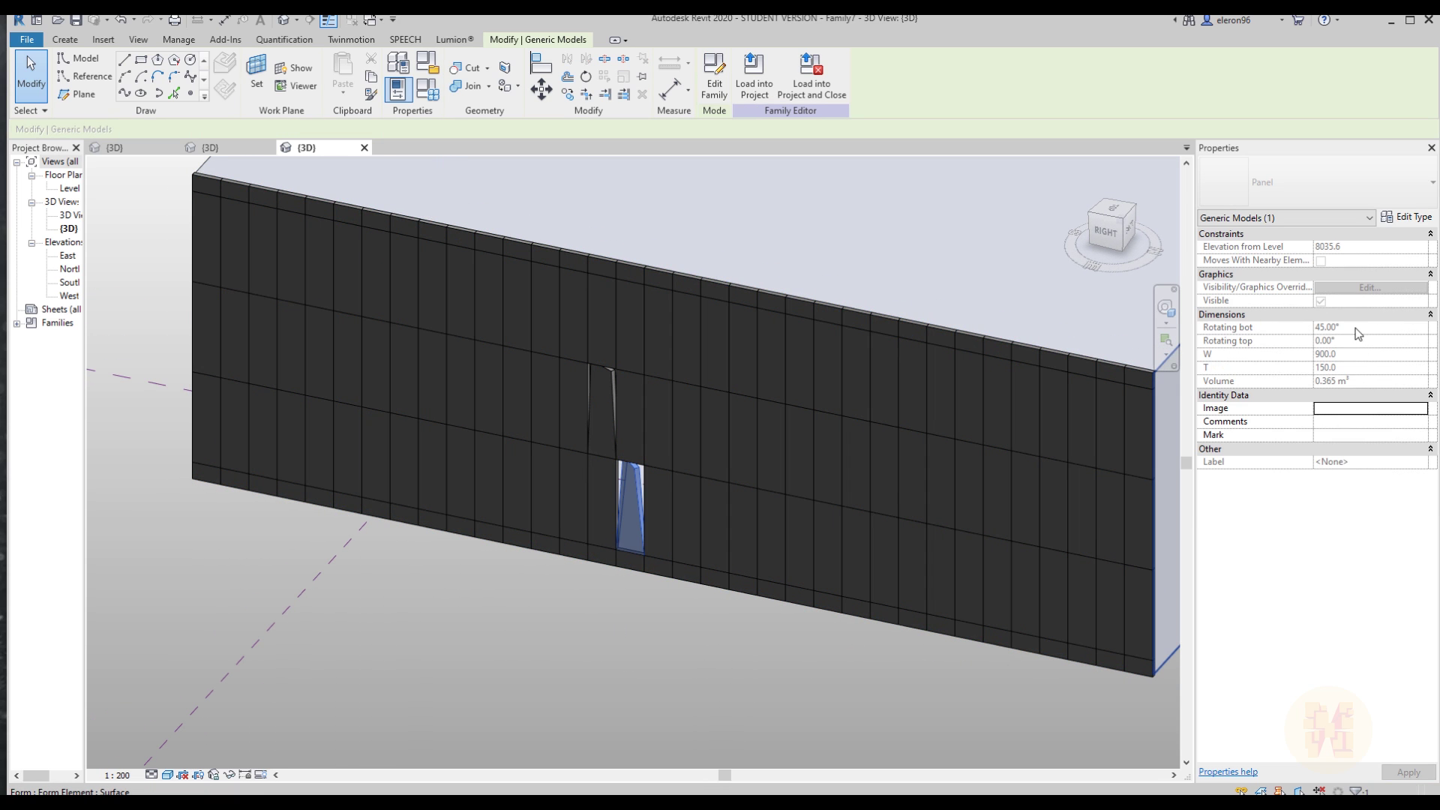
{"action": "key", "text": "Tab"}
{"action": "left_click", "coordinate": [631, 484]}
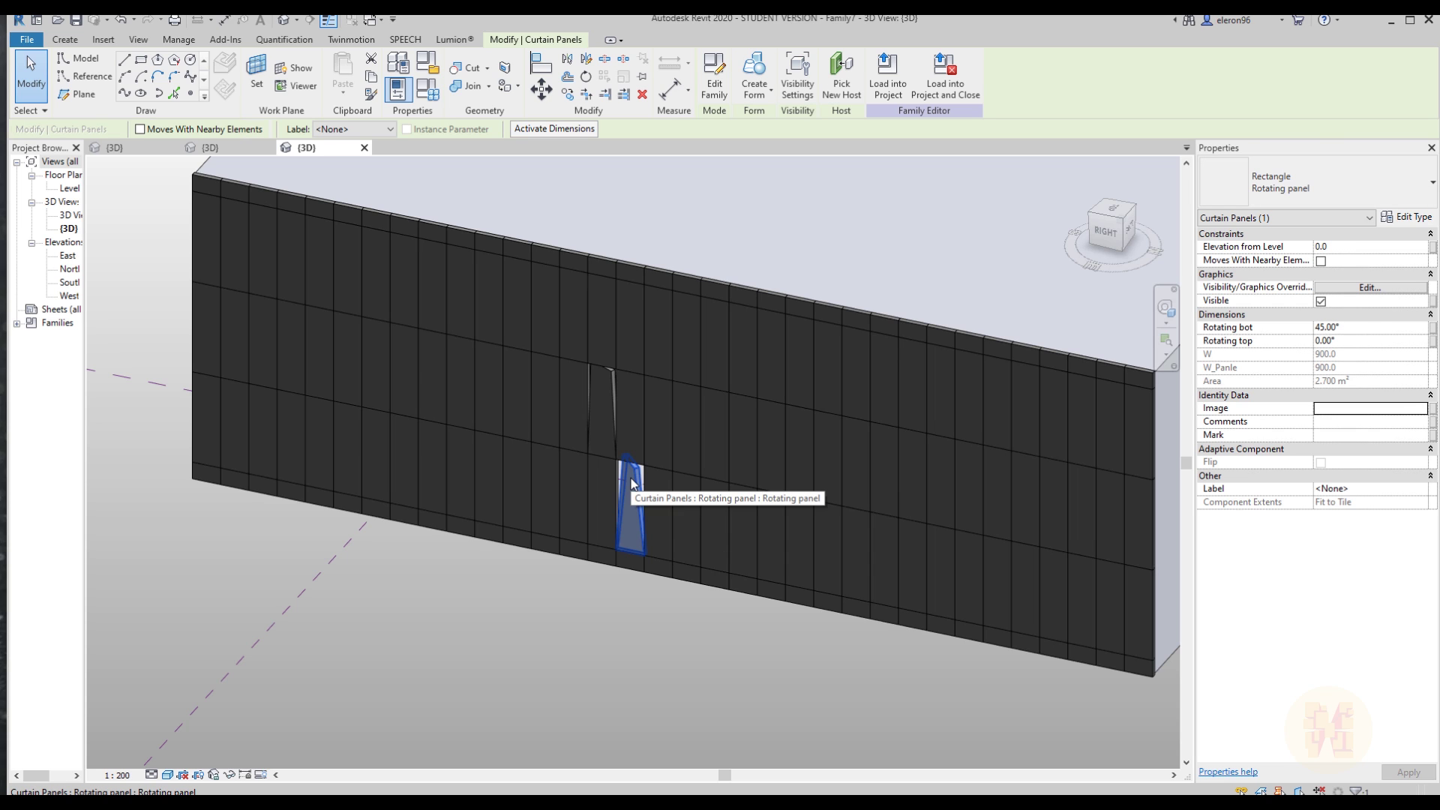
{"action": "left_click", "coordinate": [1349, 330]}
{"action": "type", "text": "13"}
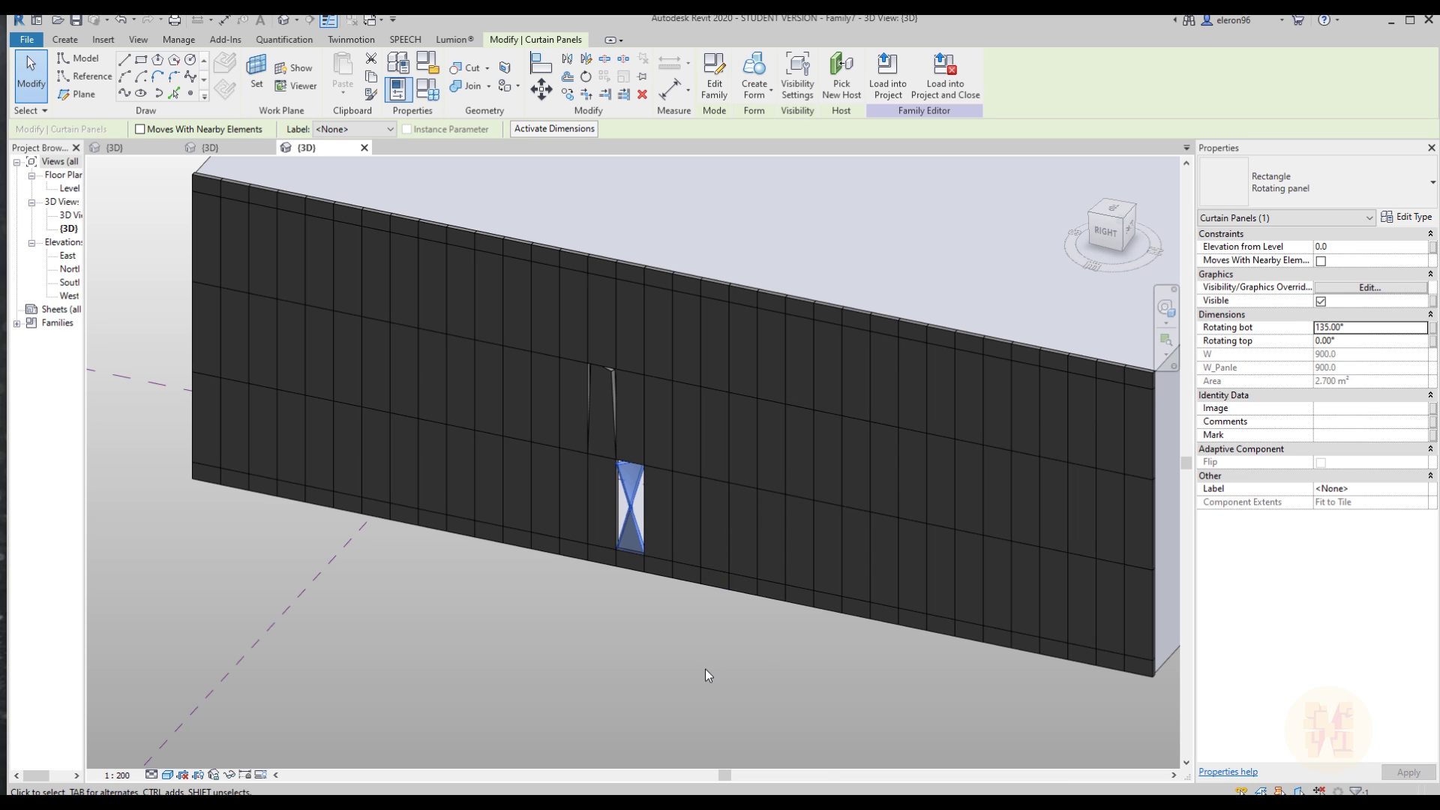
{"action": "left_click", "coordinate": [1366, 329]}
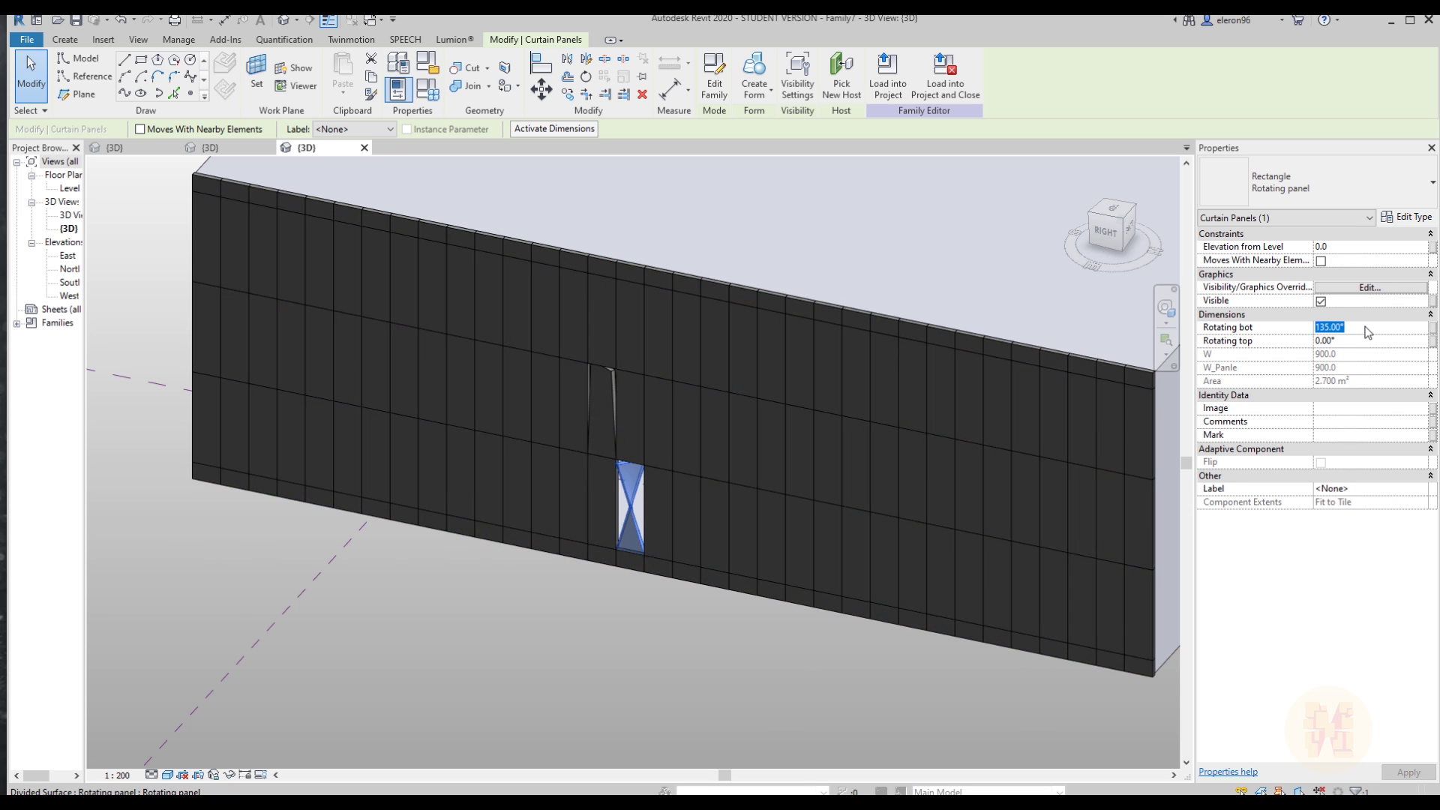
{"action": "type", "text": "-45"}
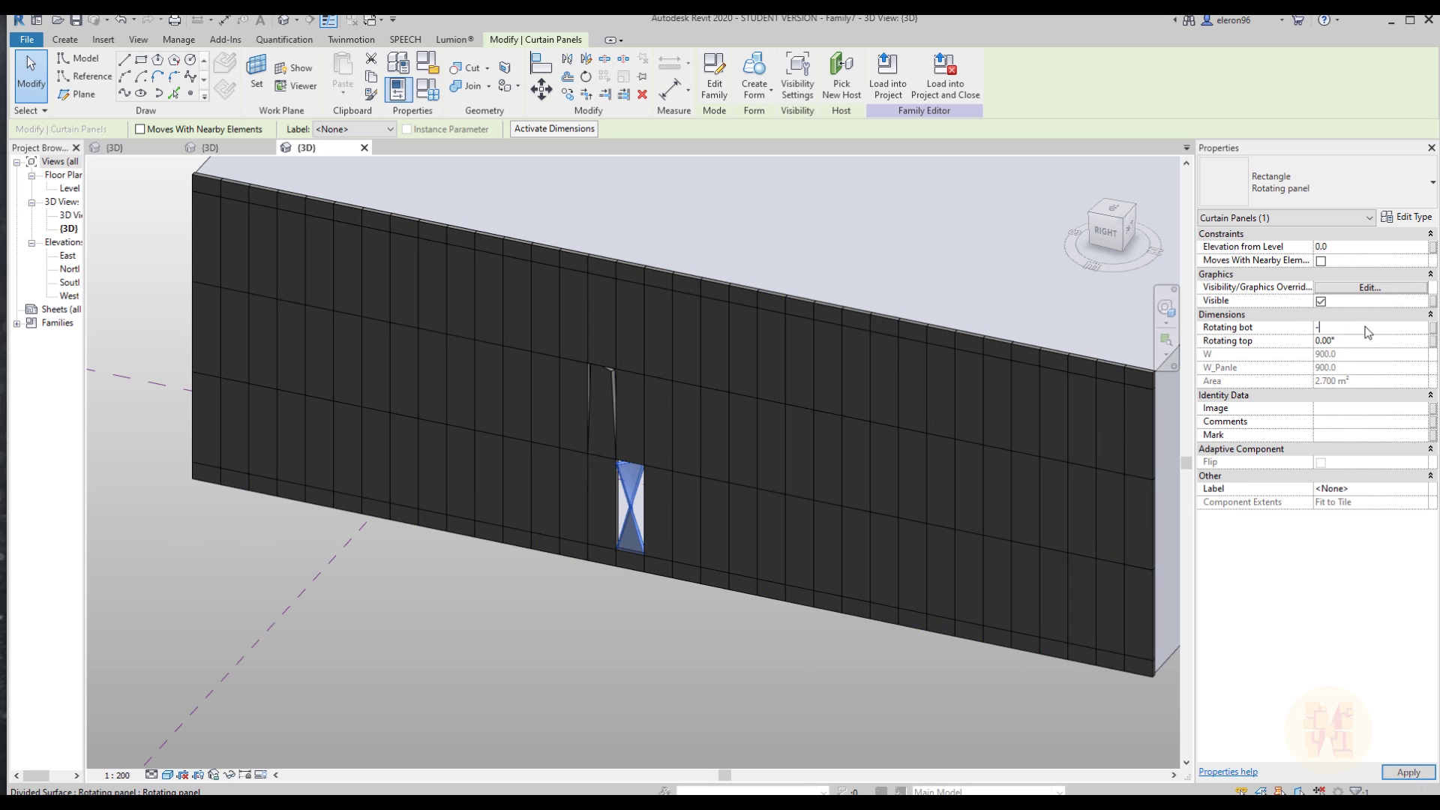
{"action": "middle_click_drag", "start_coordinate": [654, 611], "coordinate": [462, 515], "text": "shift"}
{"action": "scroll", "coordinate": [462, 514], "scroll_direction": "up", "scroll_amount": 2}
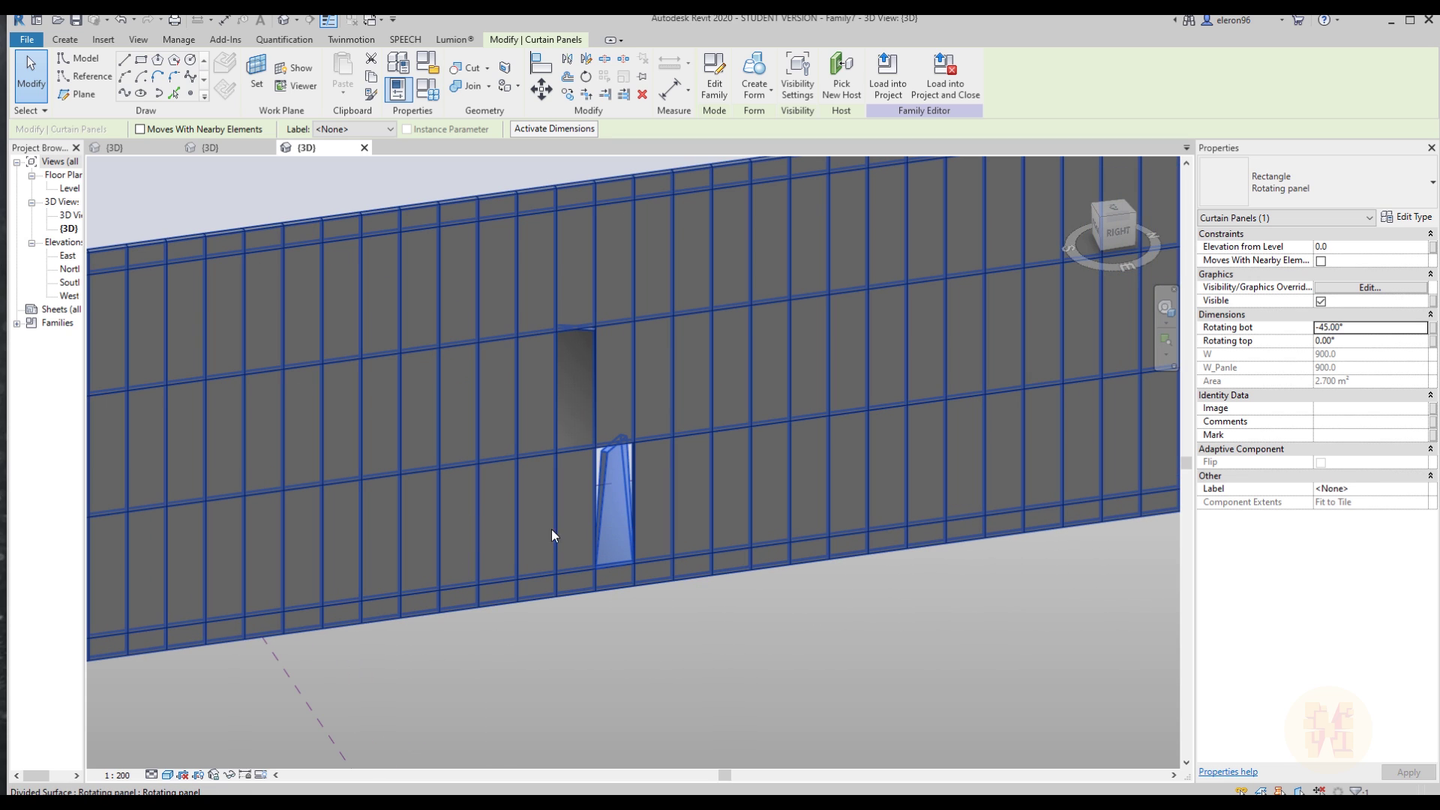
{"action": "left_click", "coordinate": [619, 666]}
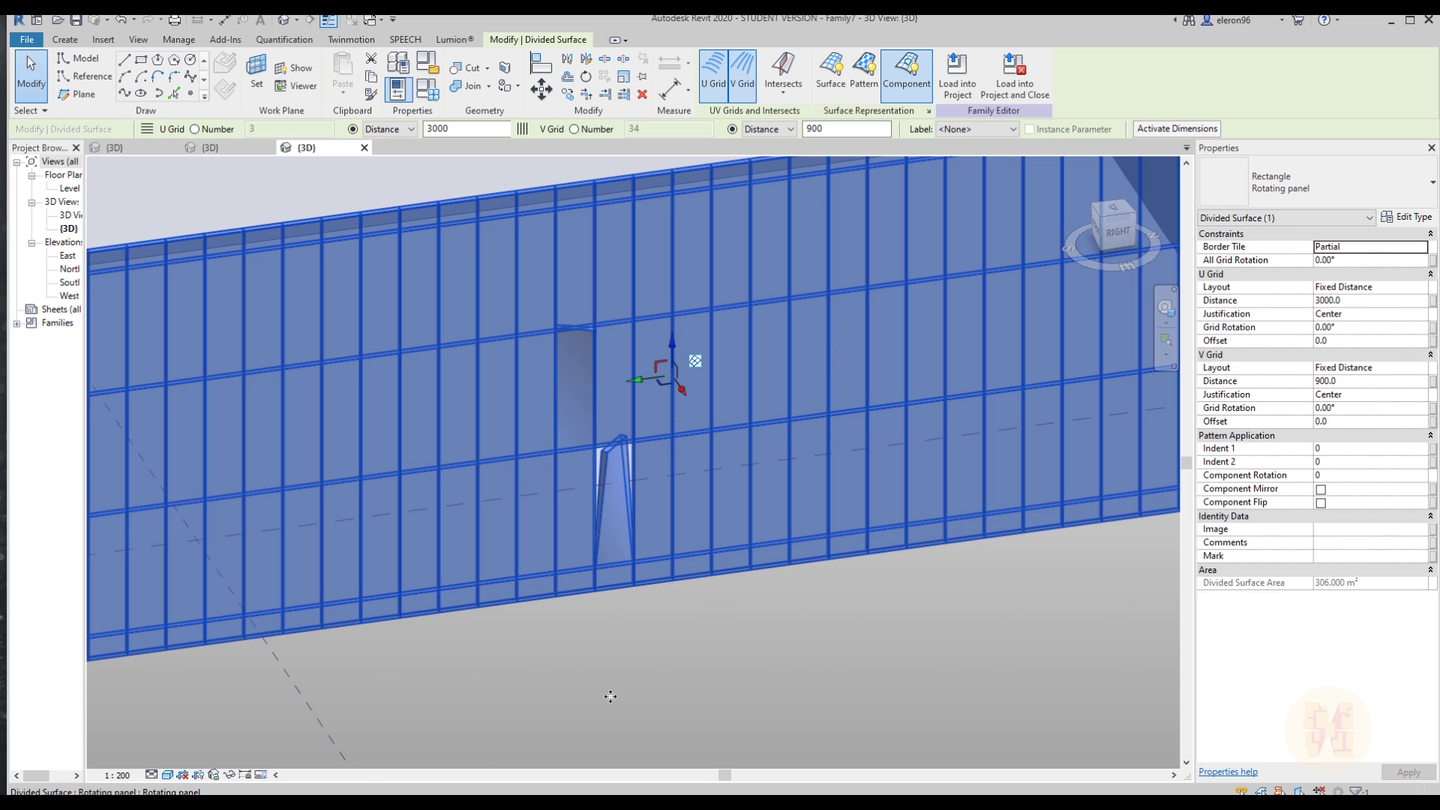